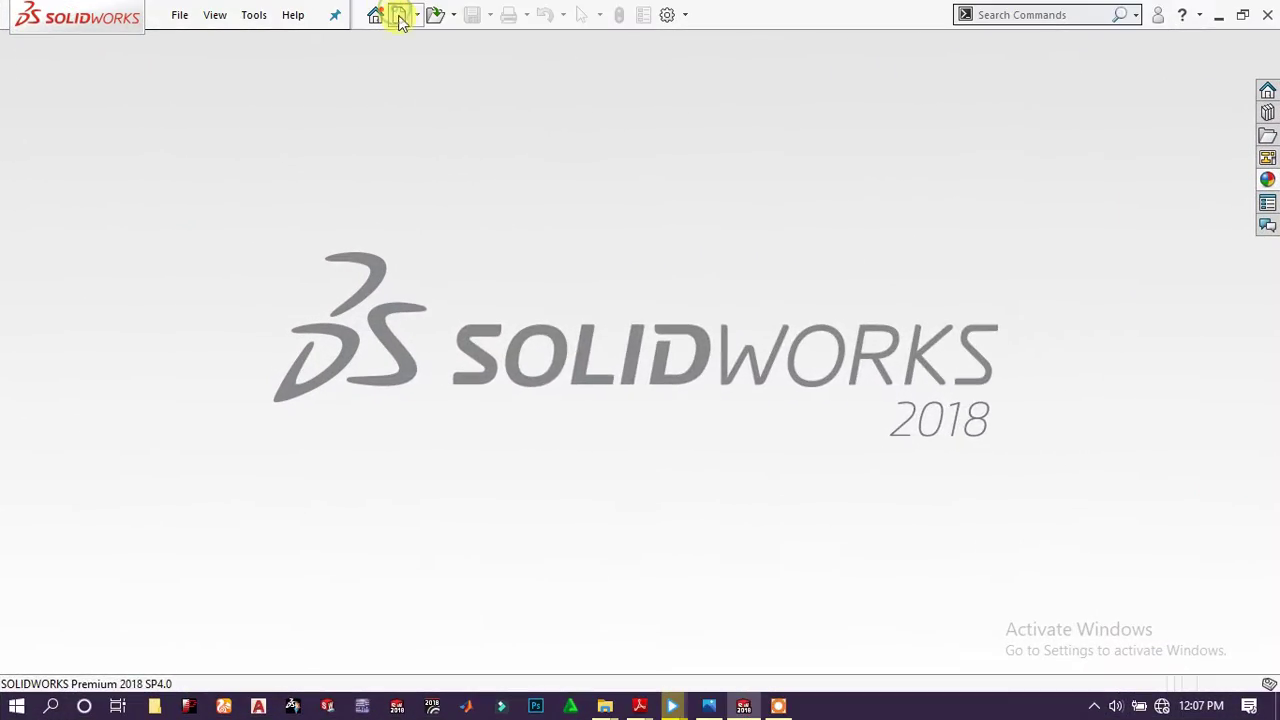
- Create a new part and start an Extruded Boss/Base sketch on the Front Plane
click(399, 14)
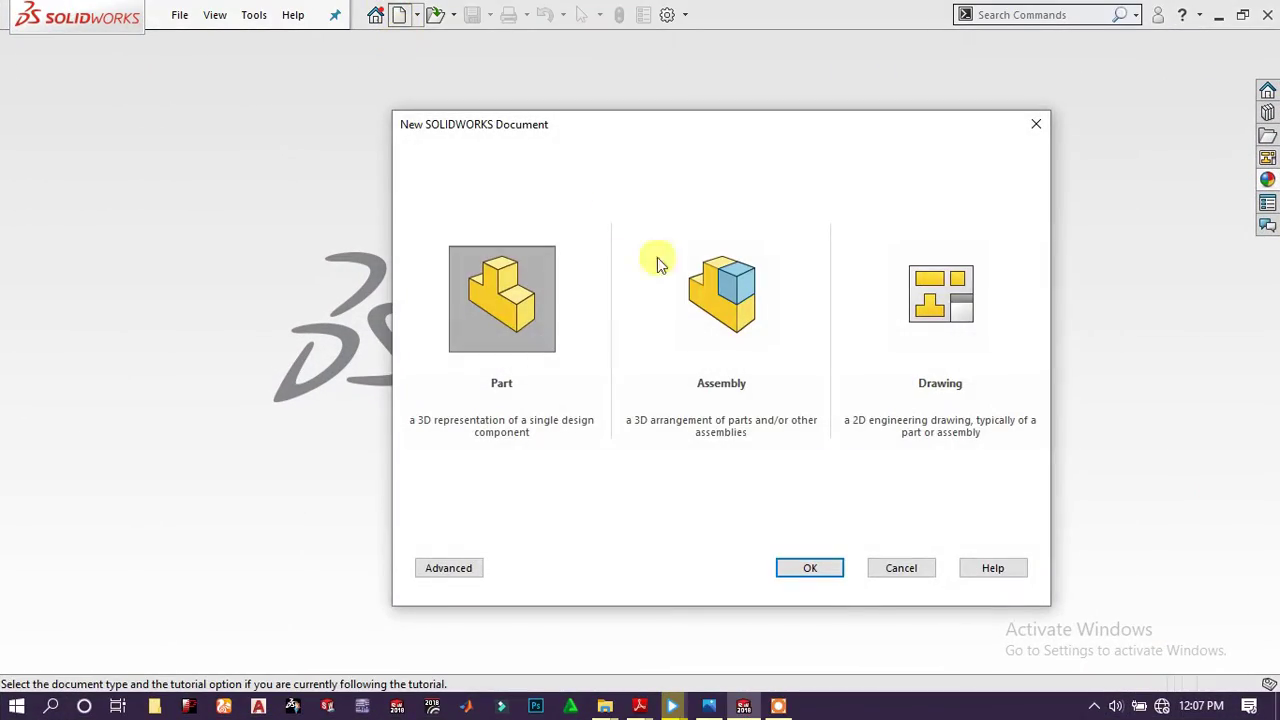
click(806, 568)
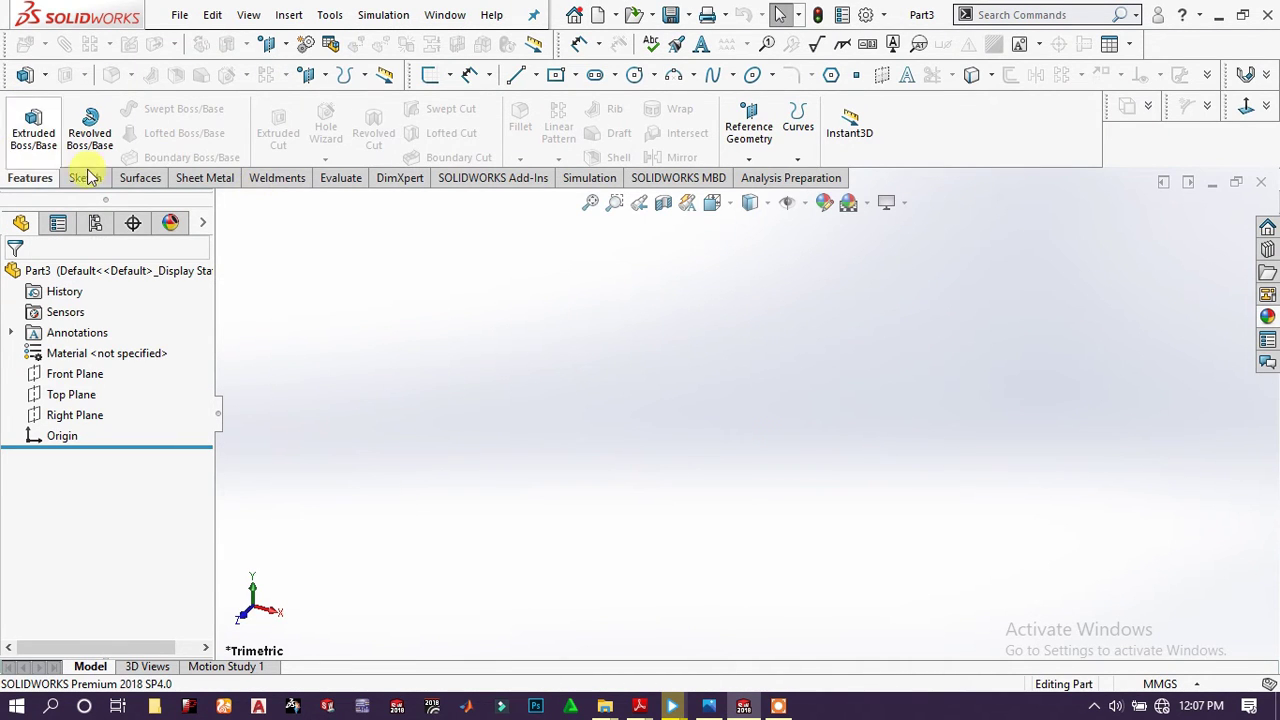
click(33, 143)
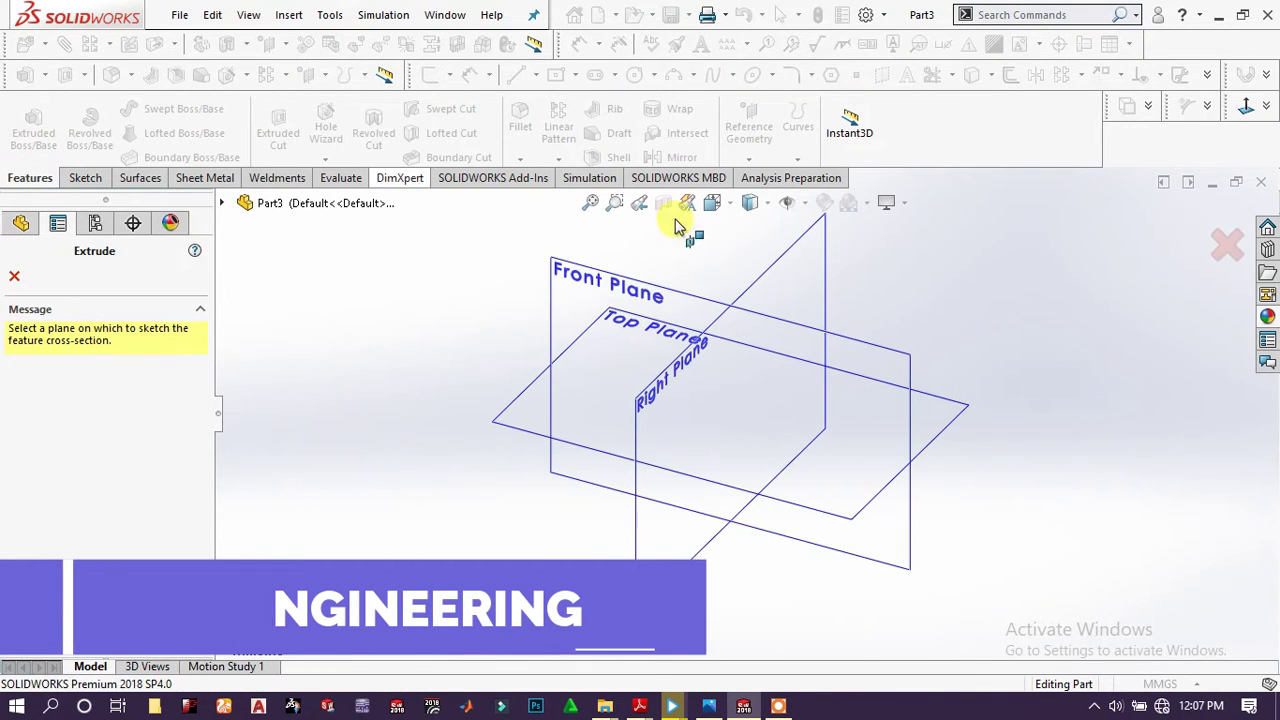
click(620, 287)
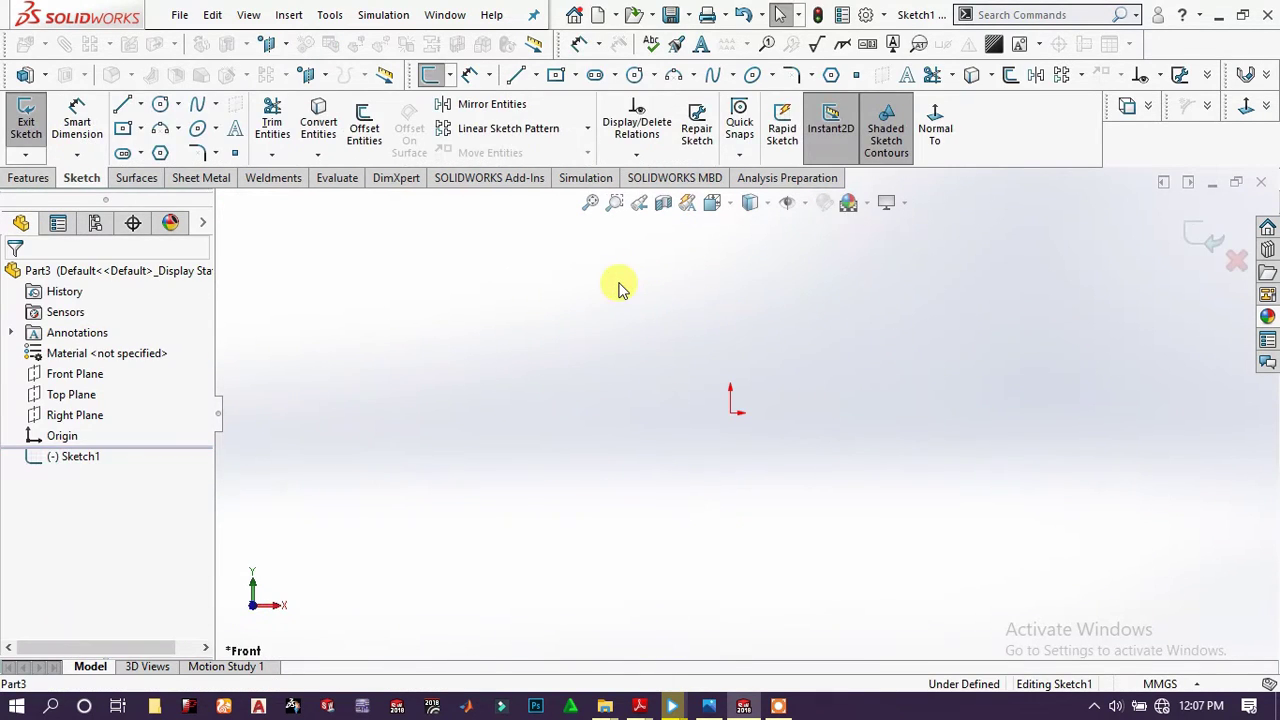
- Sketch two concentric circles centred on the origin, about 182 mm and 75 mm in diameter
click(634, 75)
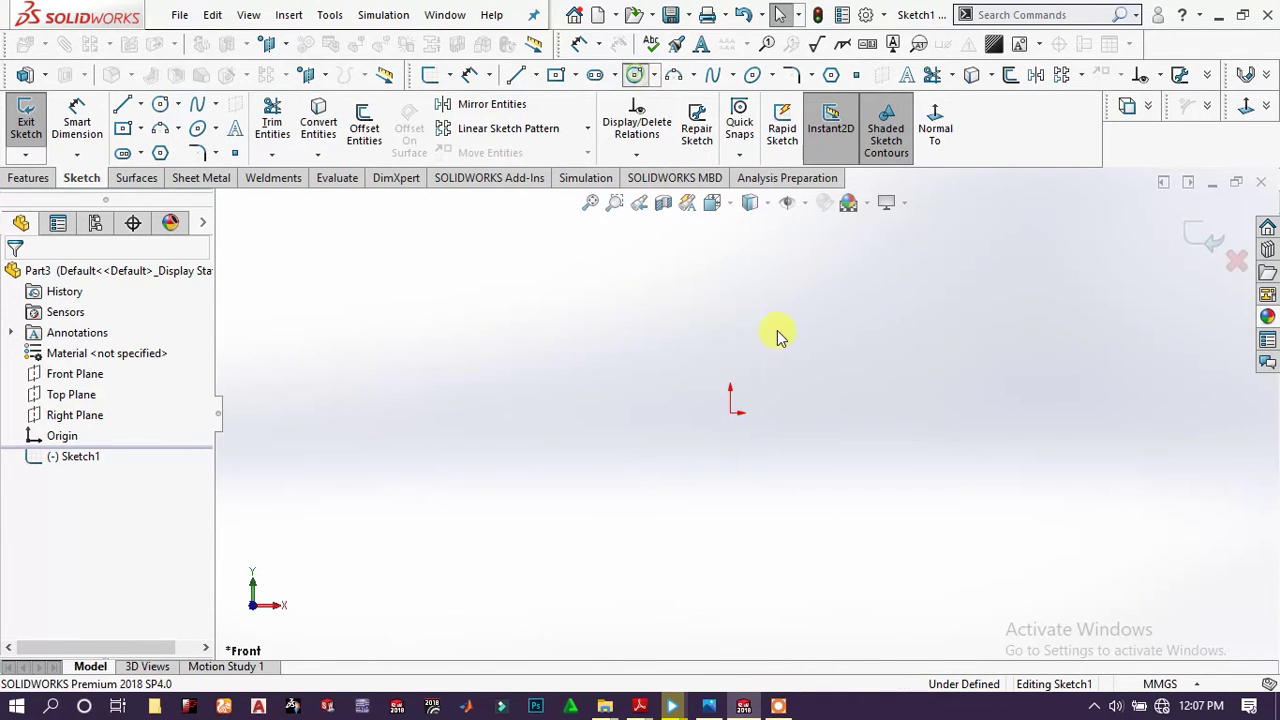
click(731, 411)
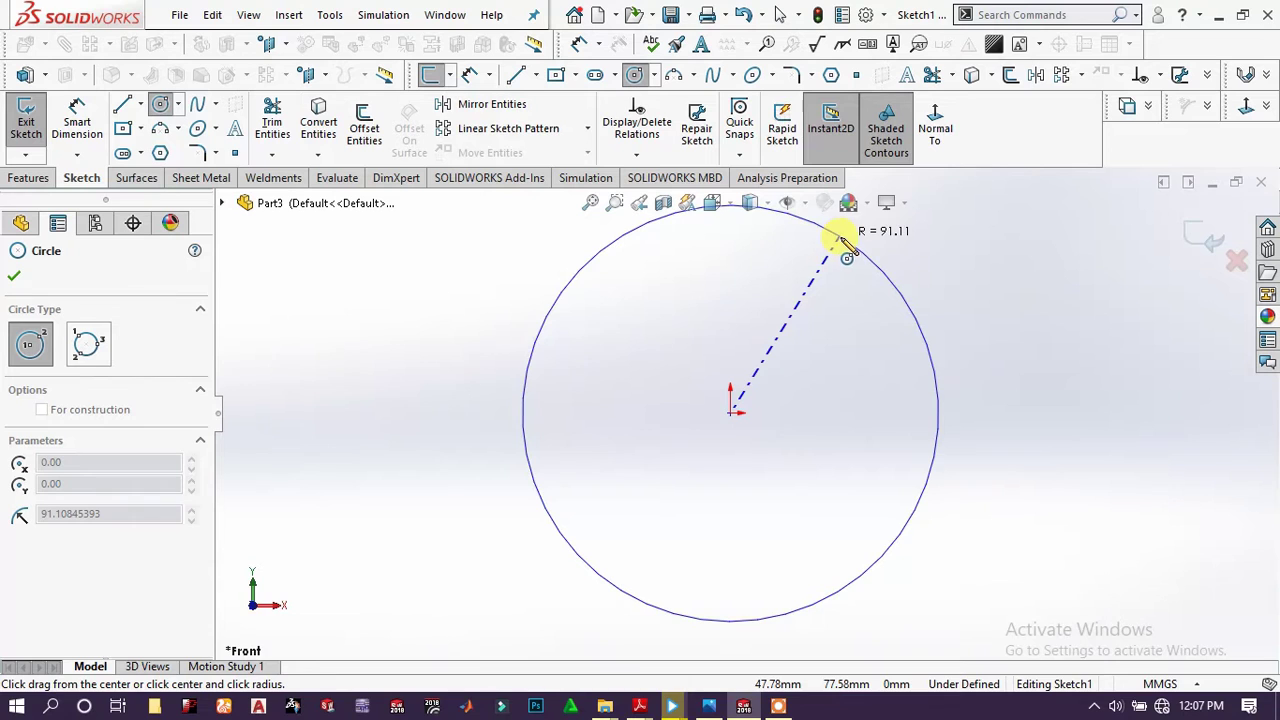
click(840, 240)
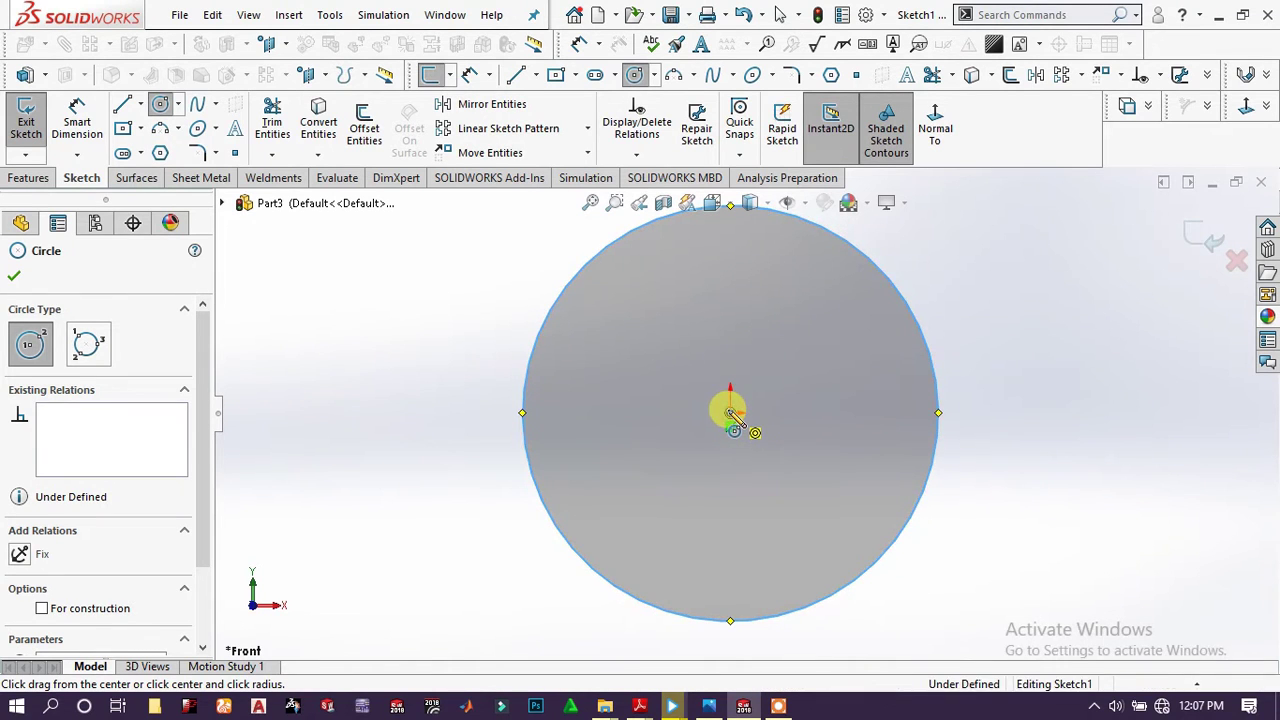
click(731, 412)
click(790, 350)
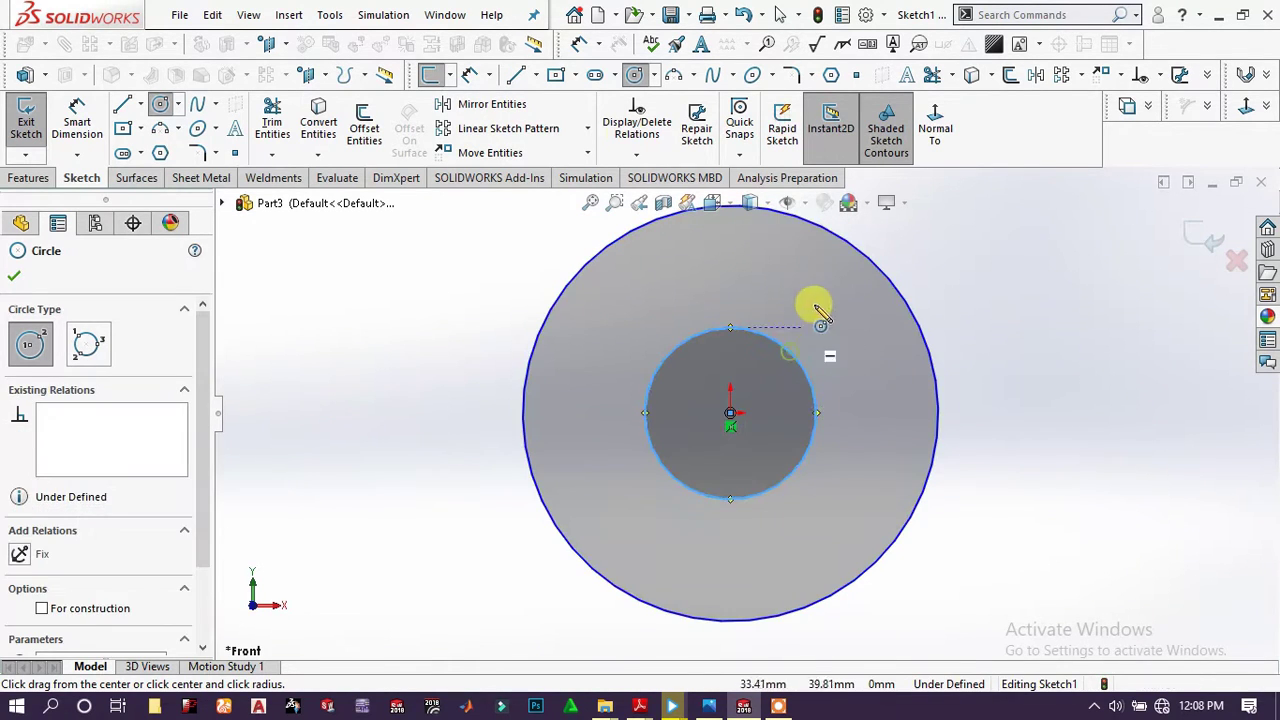
key(Escape)
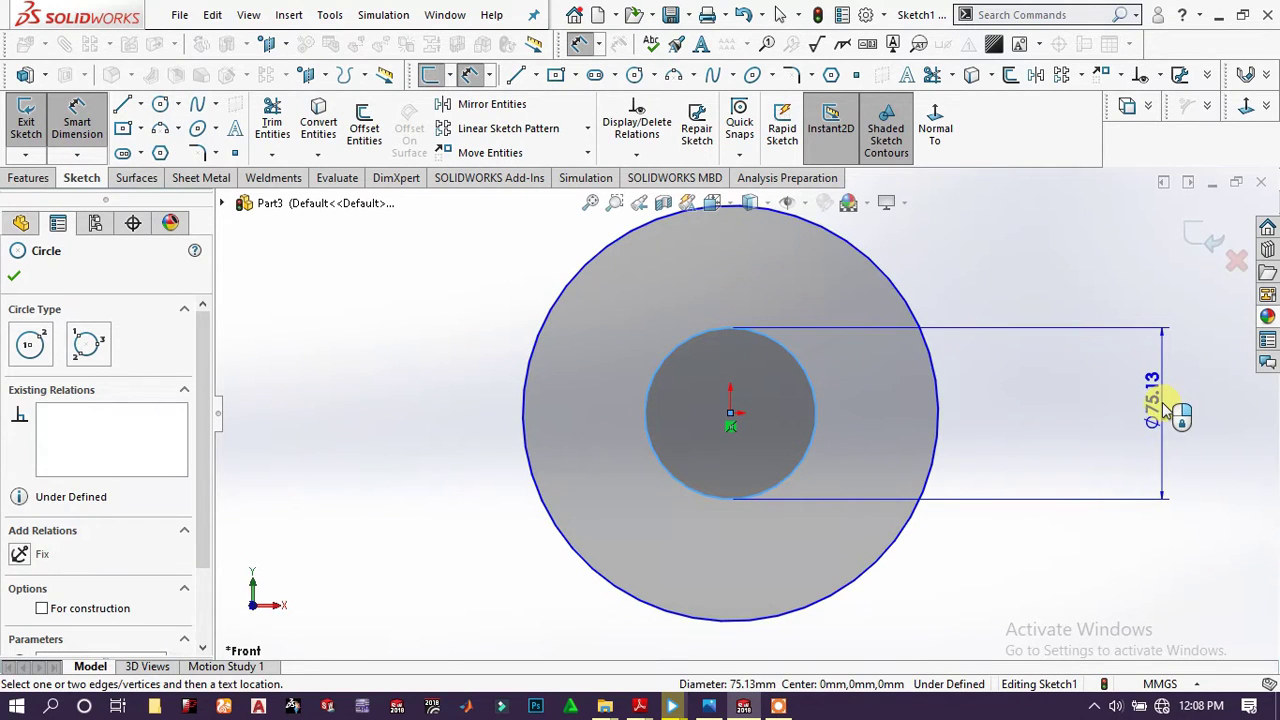
- Dimension the inner circle's diameter at 55 mm and the outer circle's diameter at 150 mm
click(1165, 410)
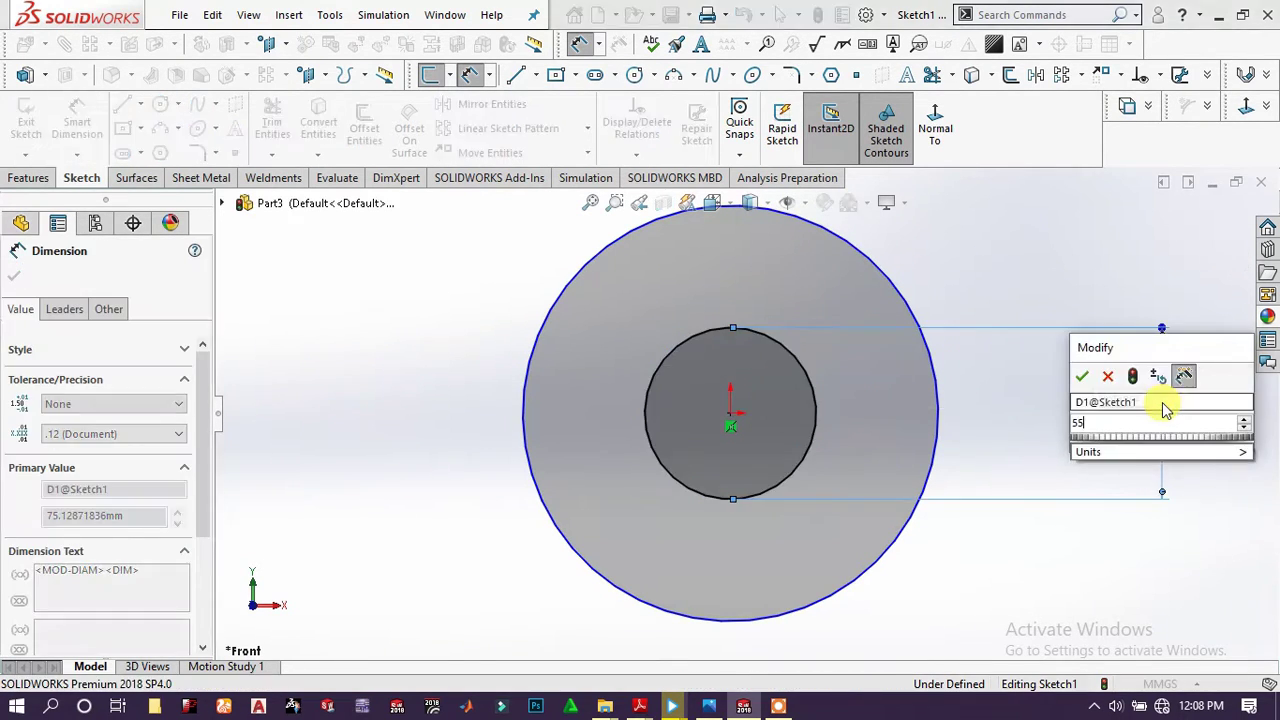
text(55)
key(Return)
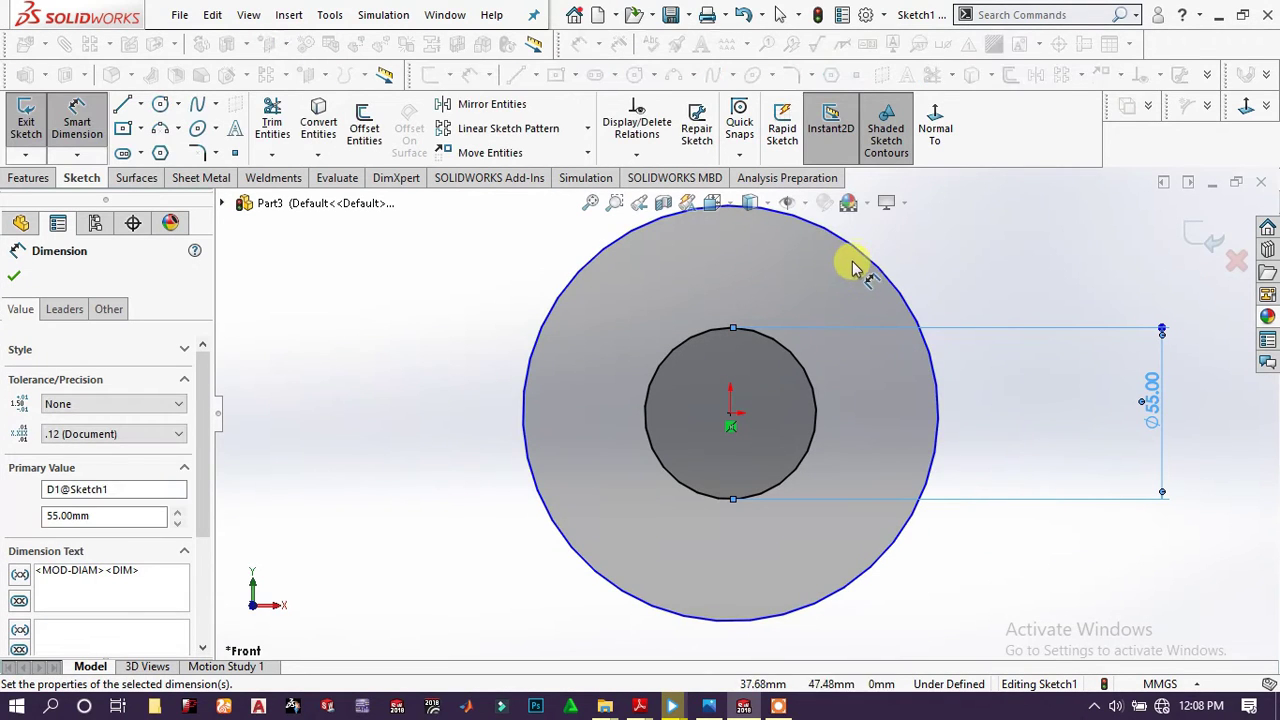
click(864, 257)
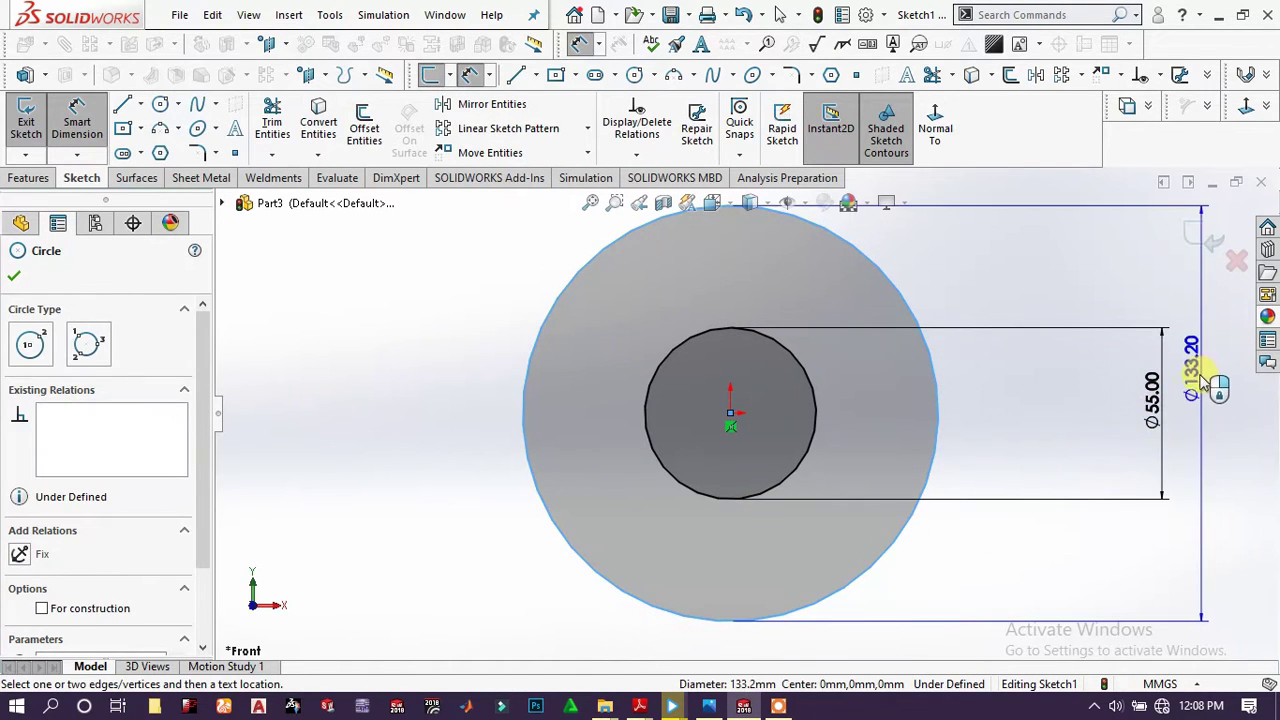
click(365, 415)
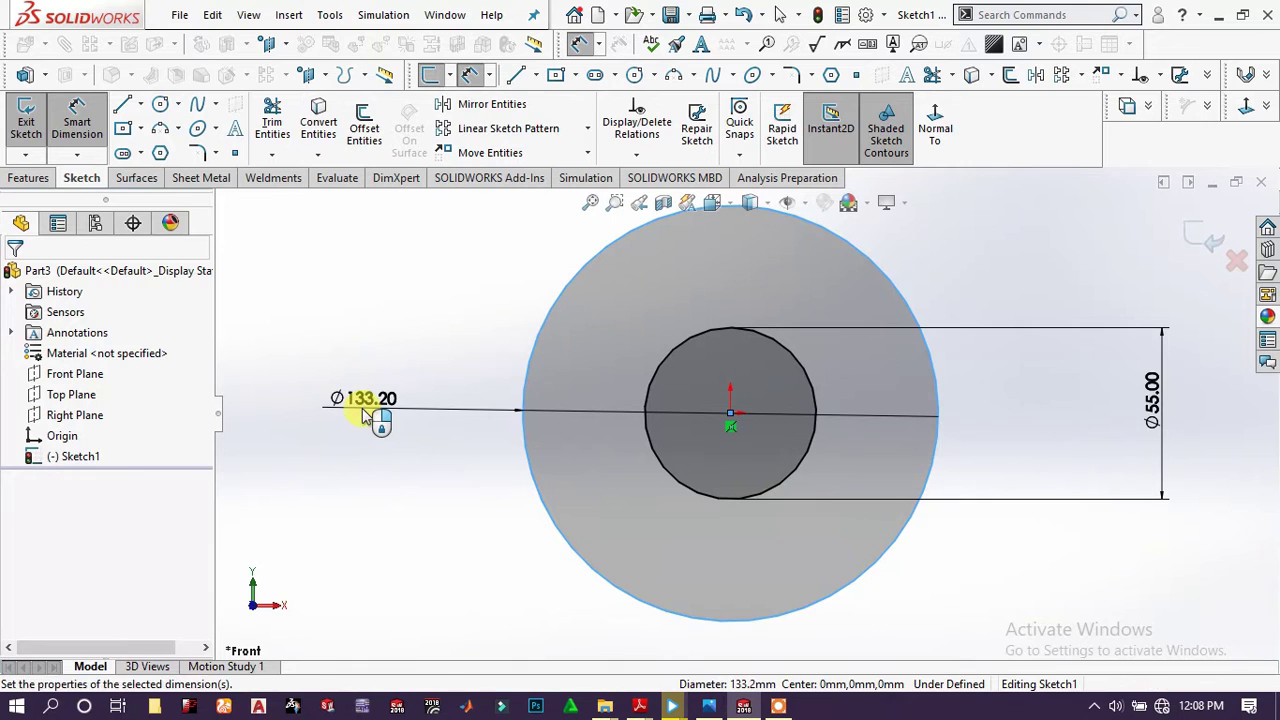
text(150)
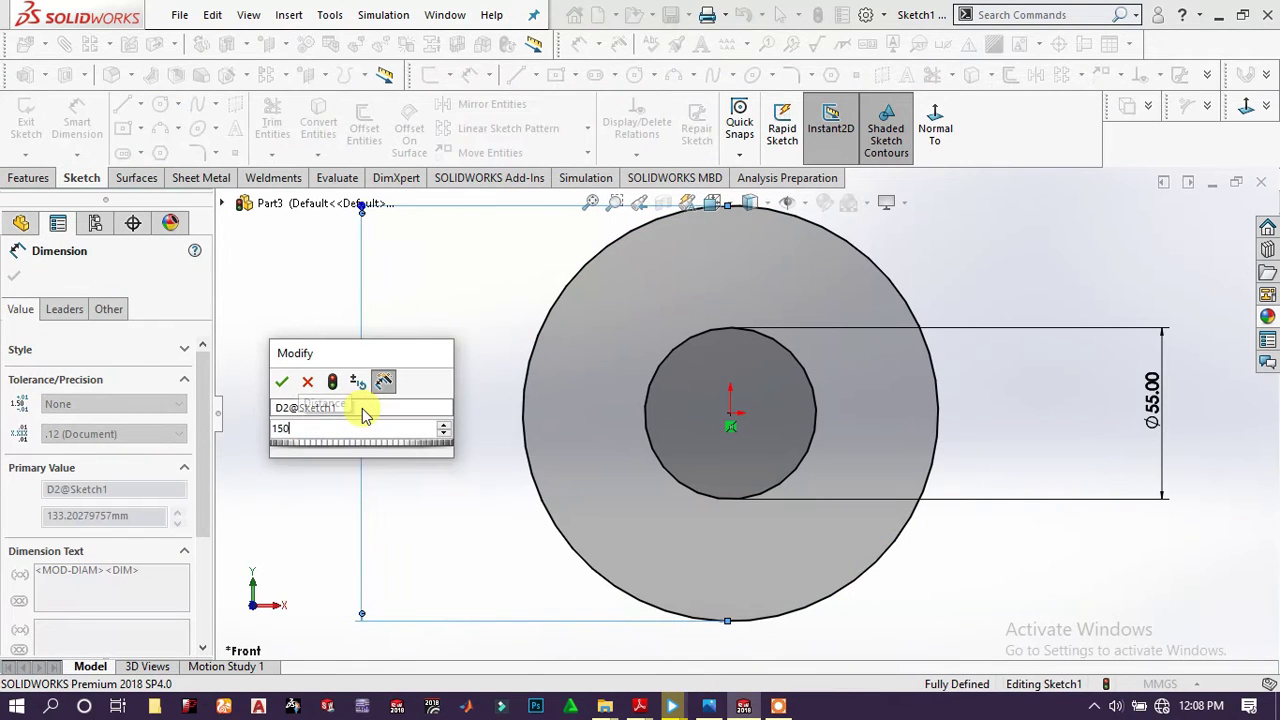
key(Return)
key(f)
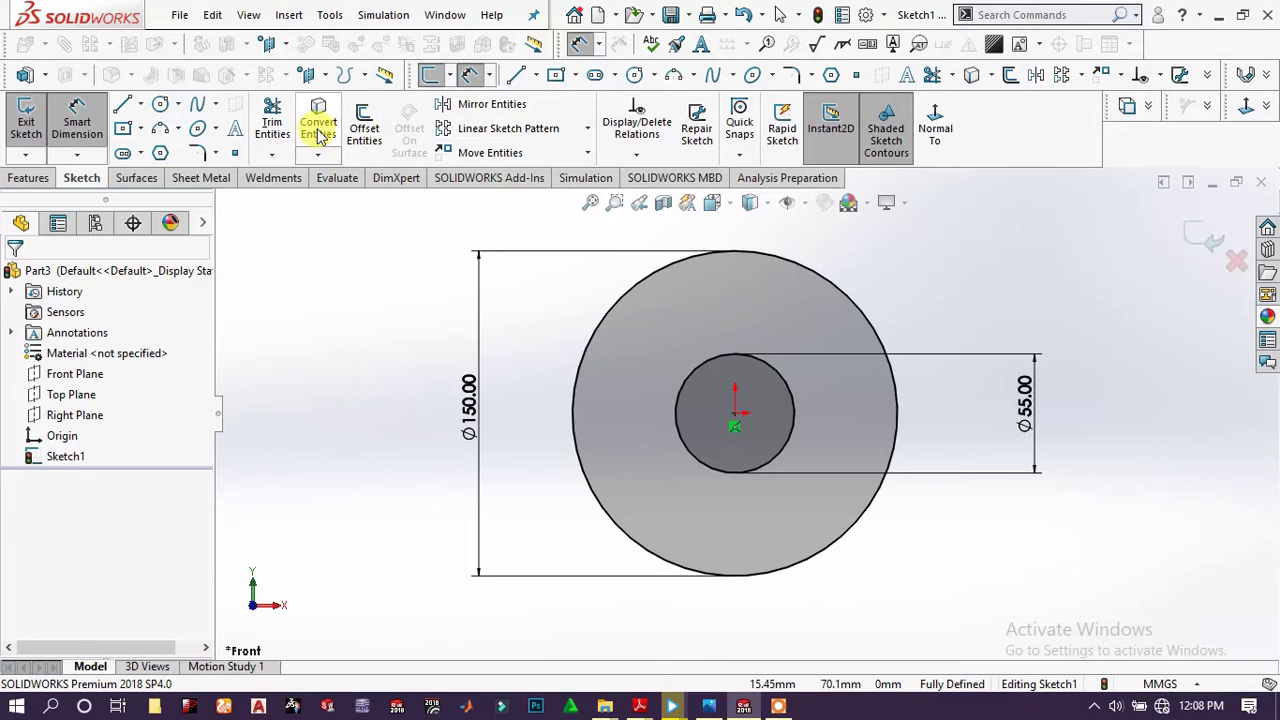
- Offset the 55 mm circle outward by 7 mm
click(364, 127)
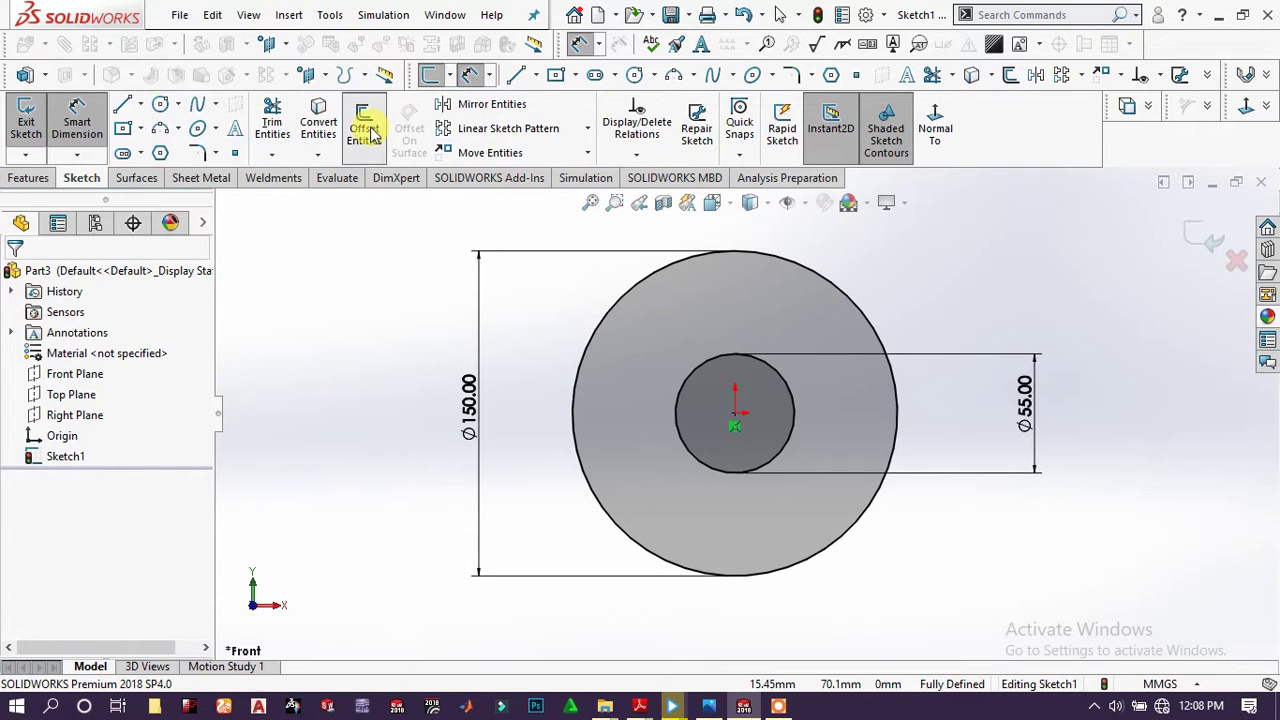
click(712, 364)
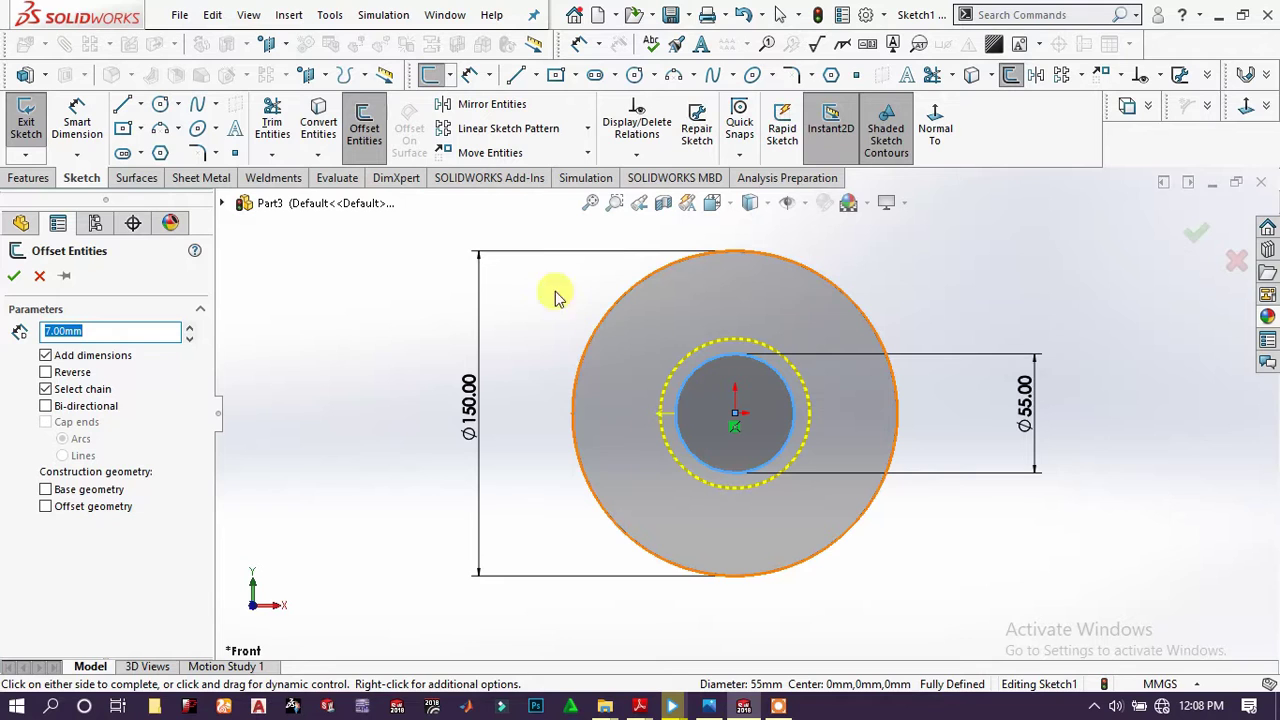
click(14, 279)
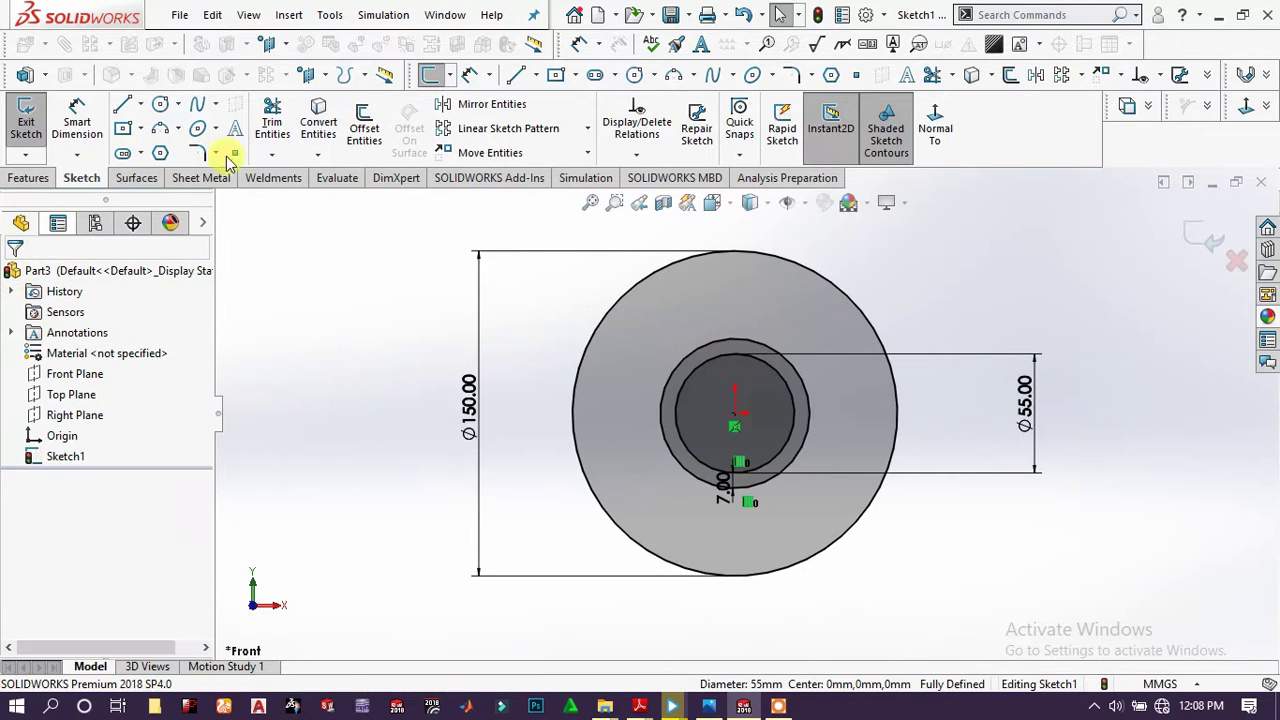
- Offset the 150 mm circle inward by 11 mm using the reversed direction
click(812, 270)
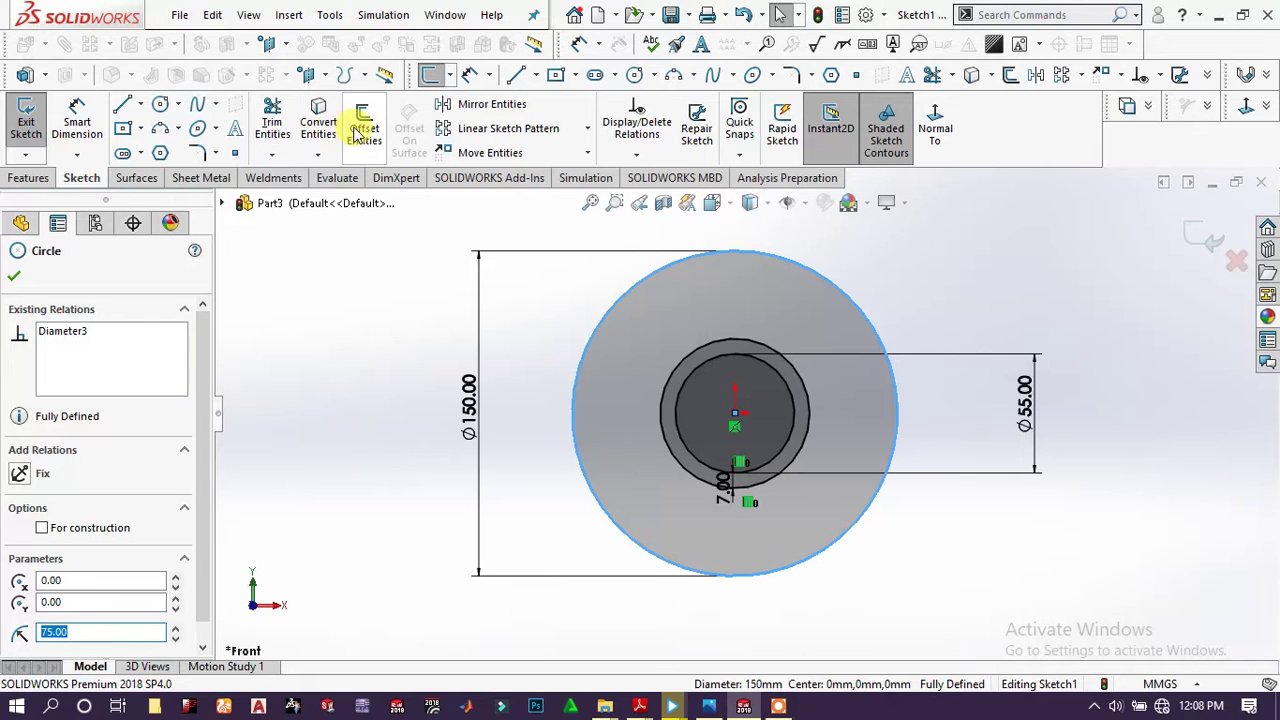
click(362, 130)
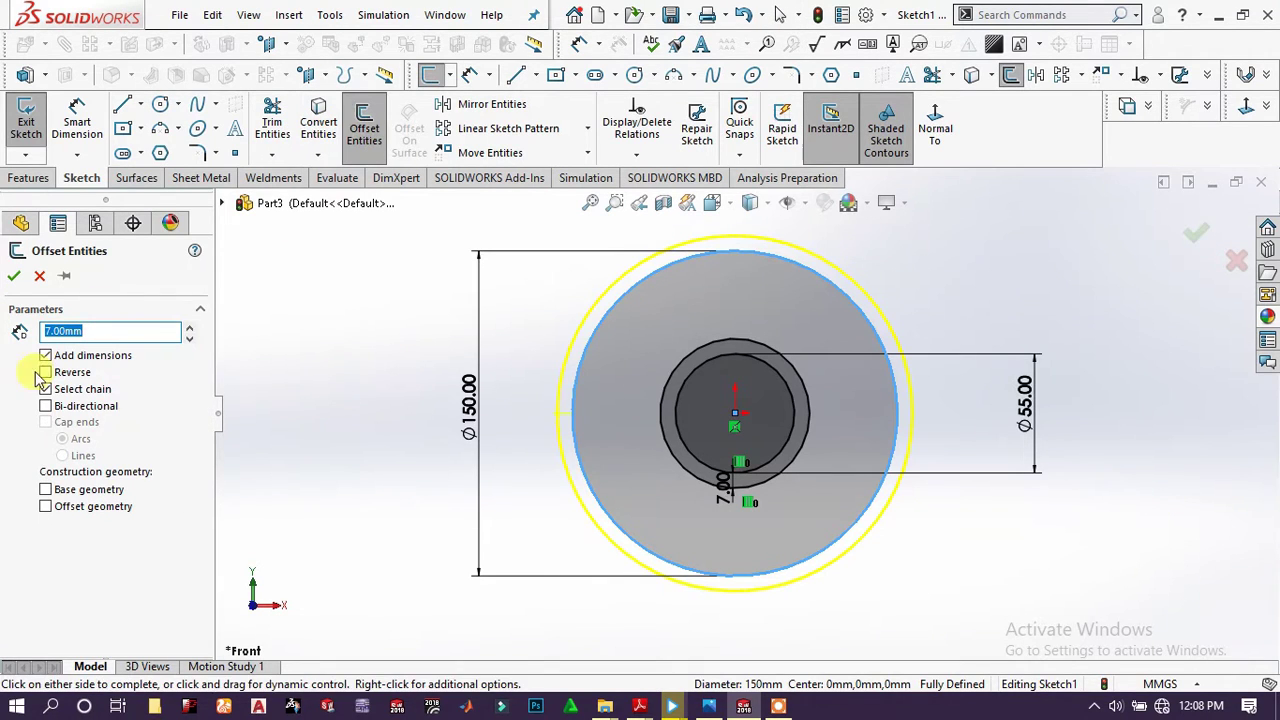
click(65, 372)
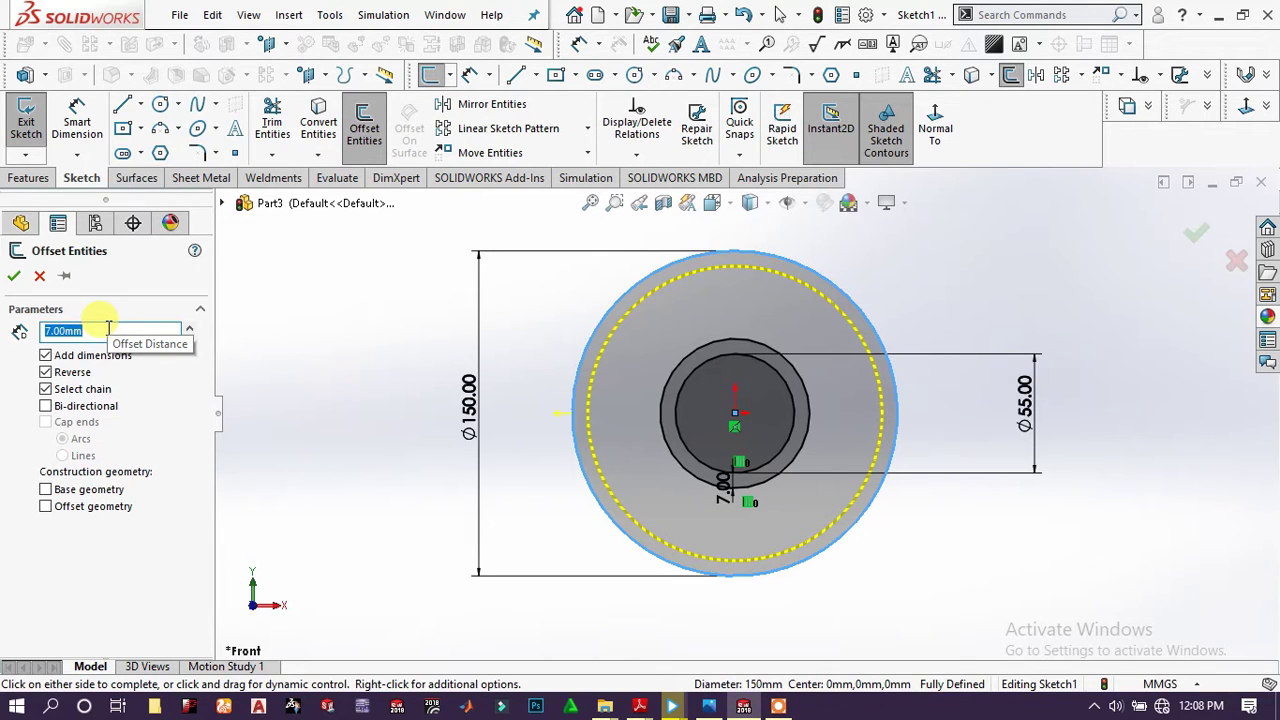
key(Return)
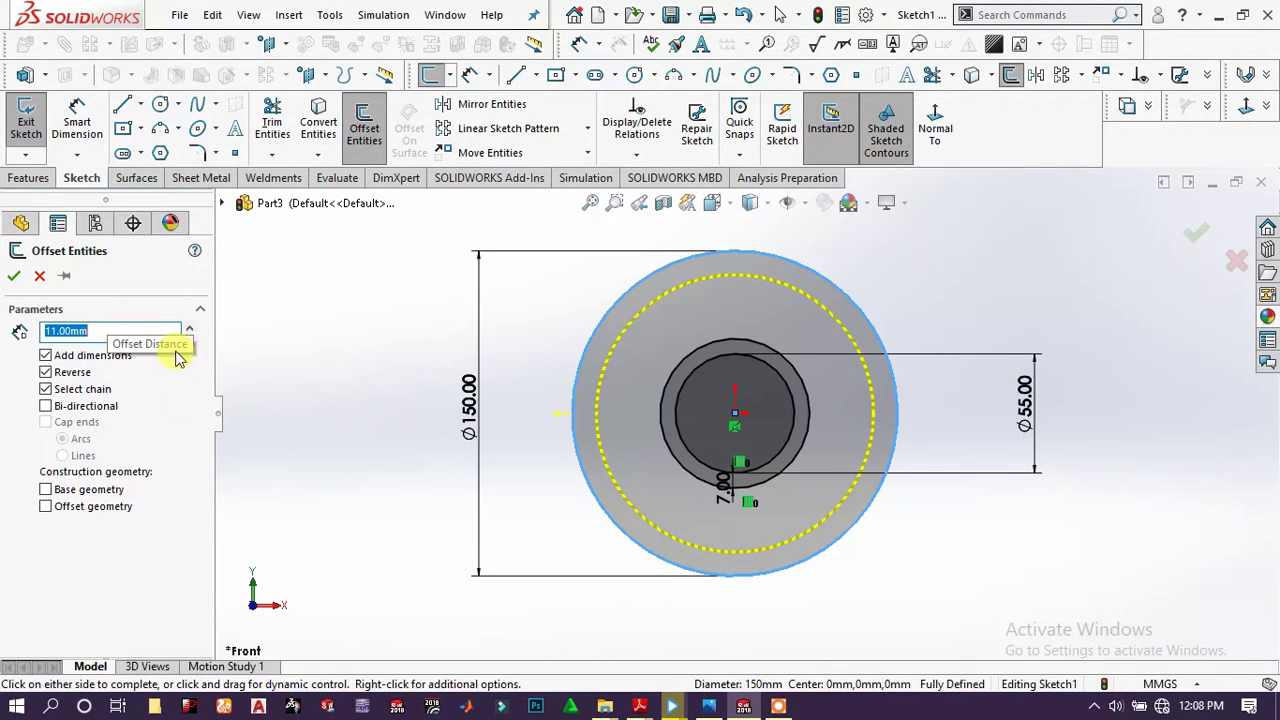
click(14, 277)
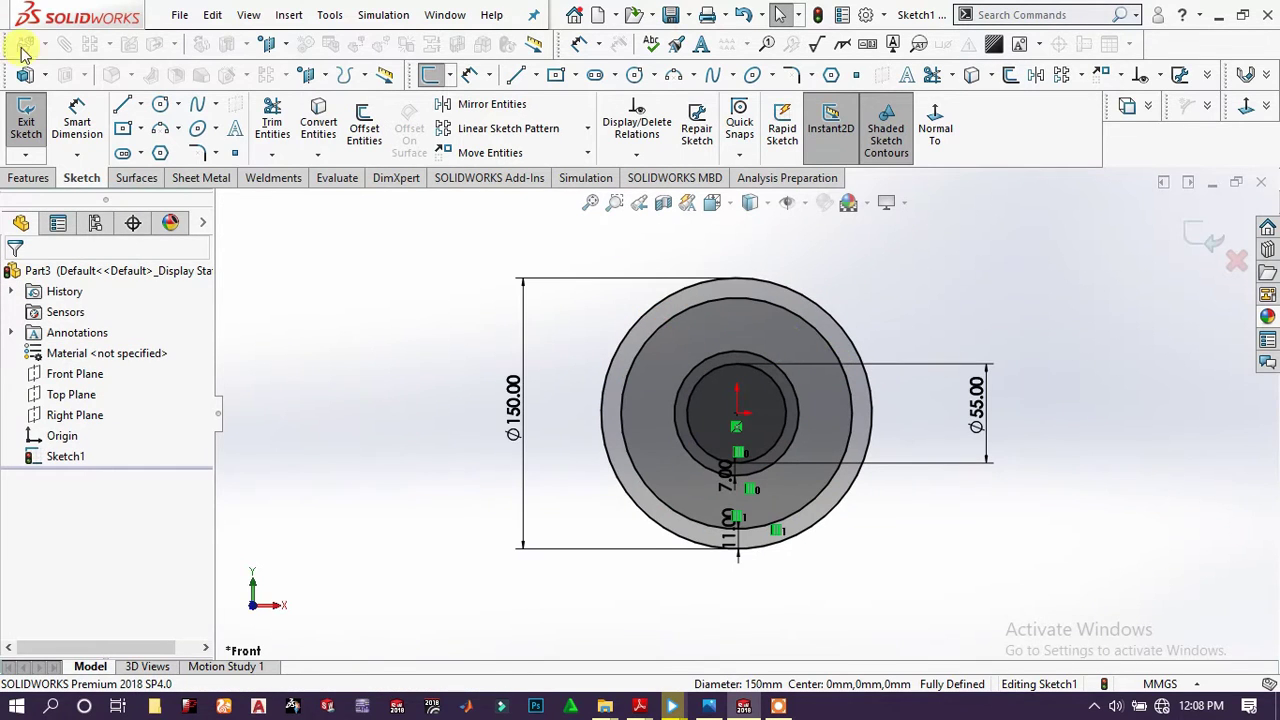
- Draw a vertical construction line about 106 mm long from the origin up past the outer circle
click(737, 412)
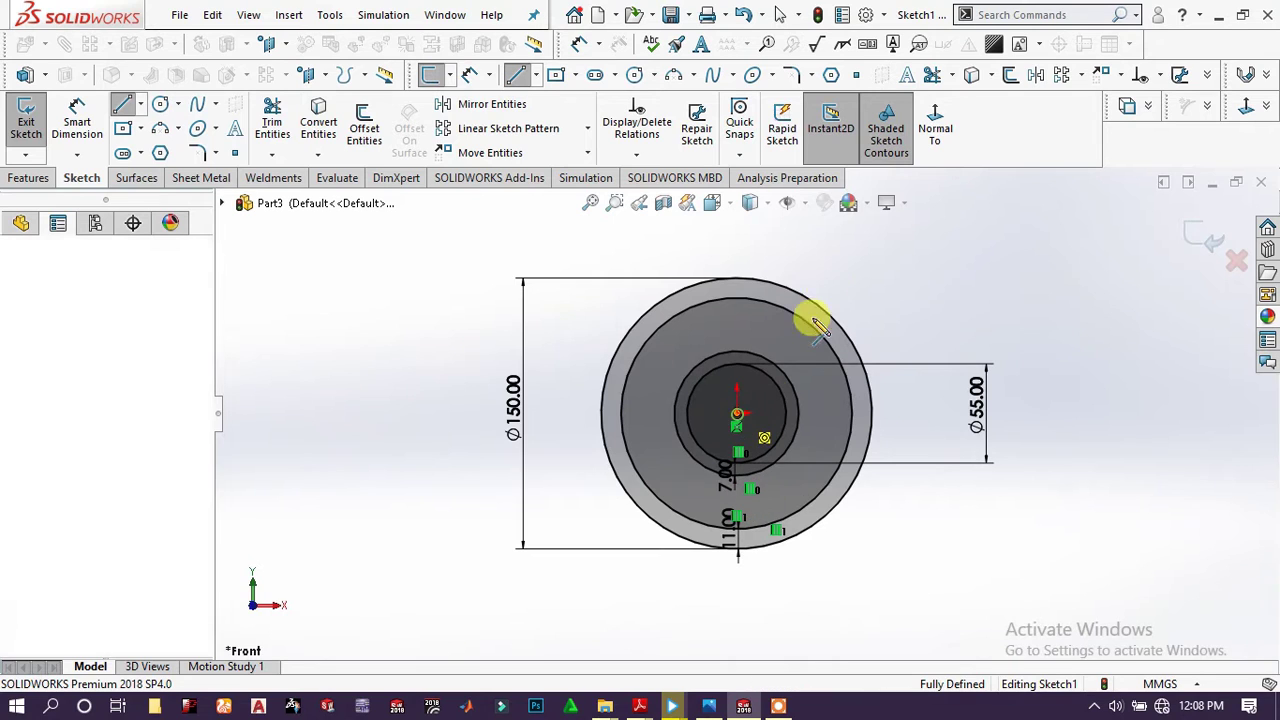
click(737, 220)
right_click(808, 232)
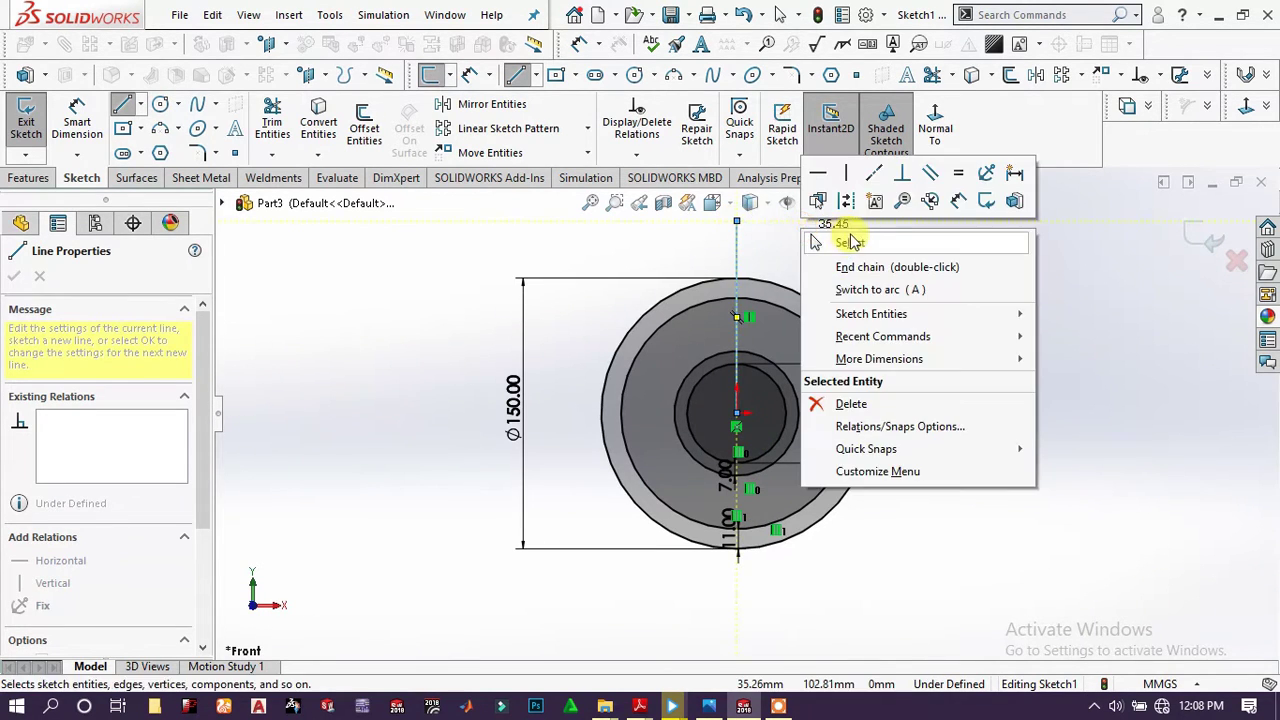
click(846, 203)
key(Escape)
scroll(732, 368, down, 2)
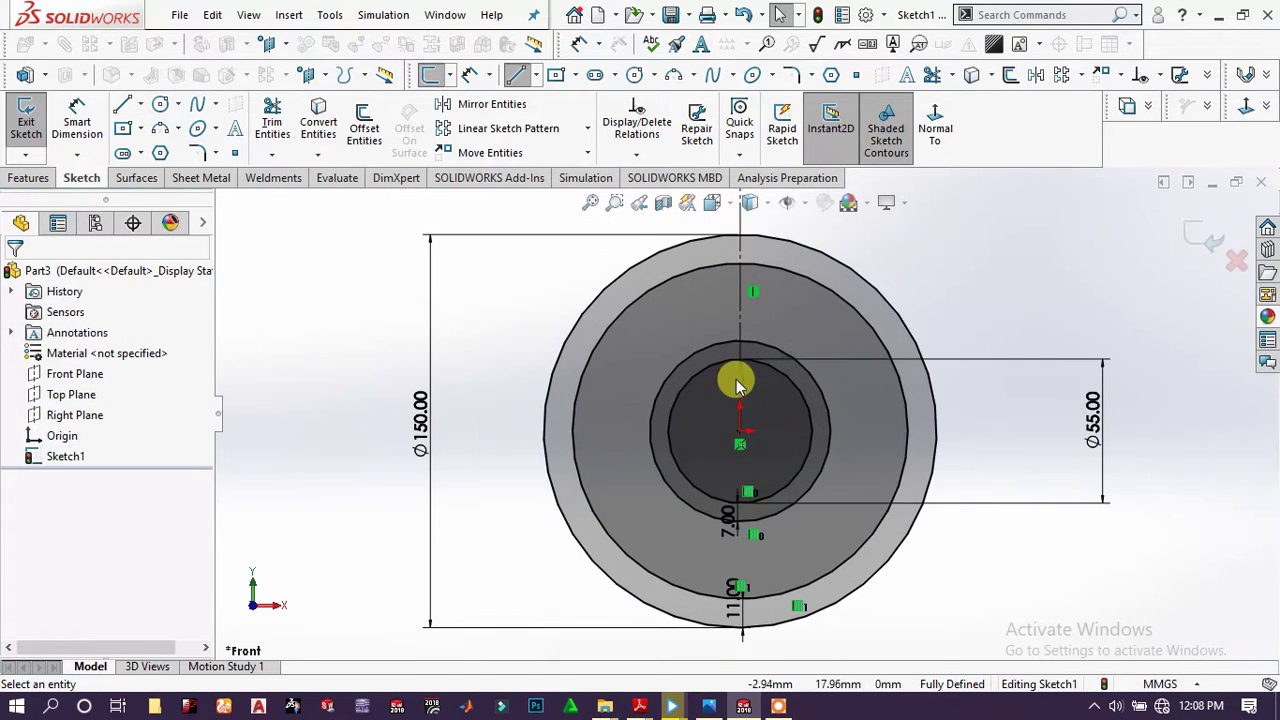
click(122, 106)
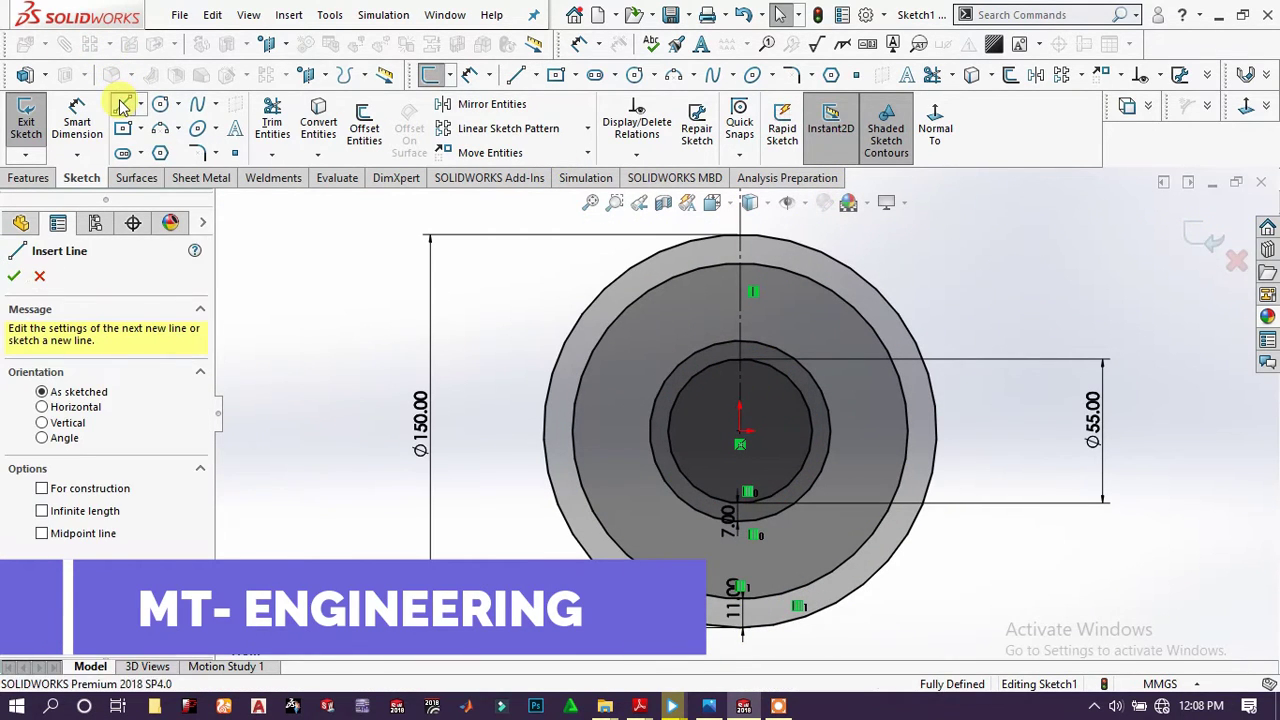
click(708, 350)
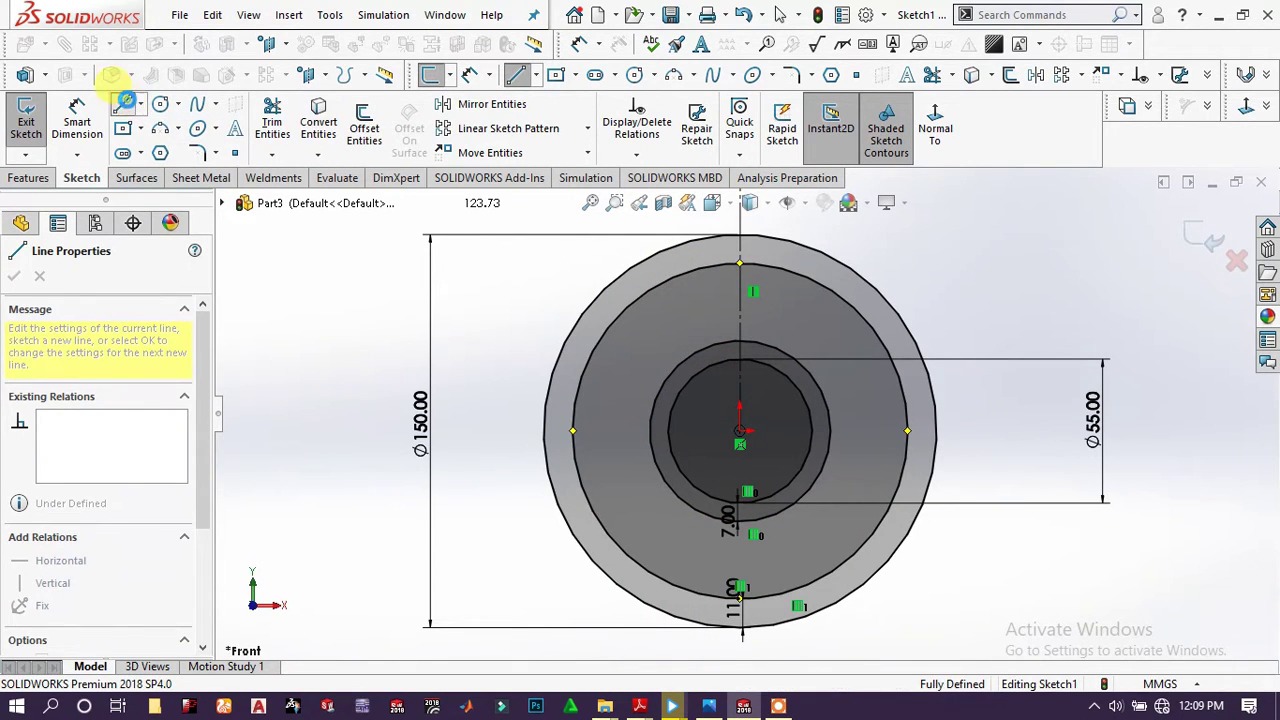
click(123, 105)
- Draw a radial line about 29.5 mm long between the two offset circles, just left of the centerline and aligned with the origin
key(l)
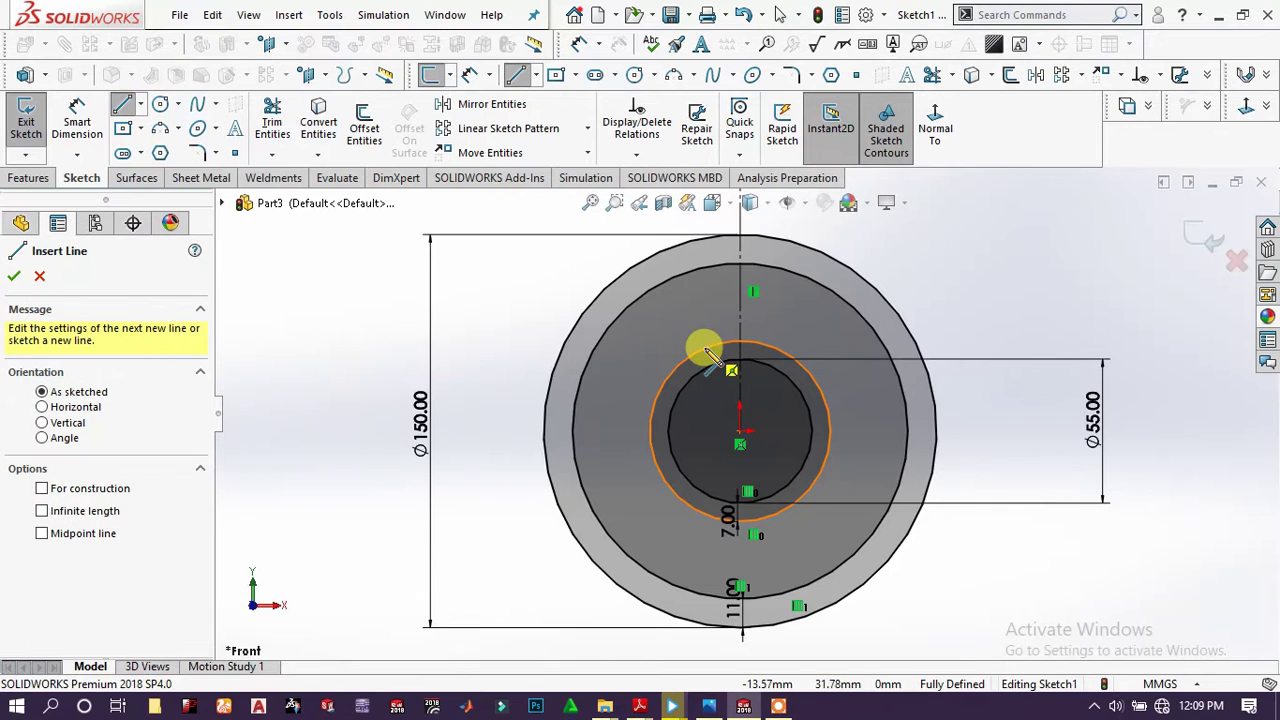
click(705, 352)
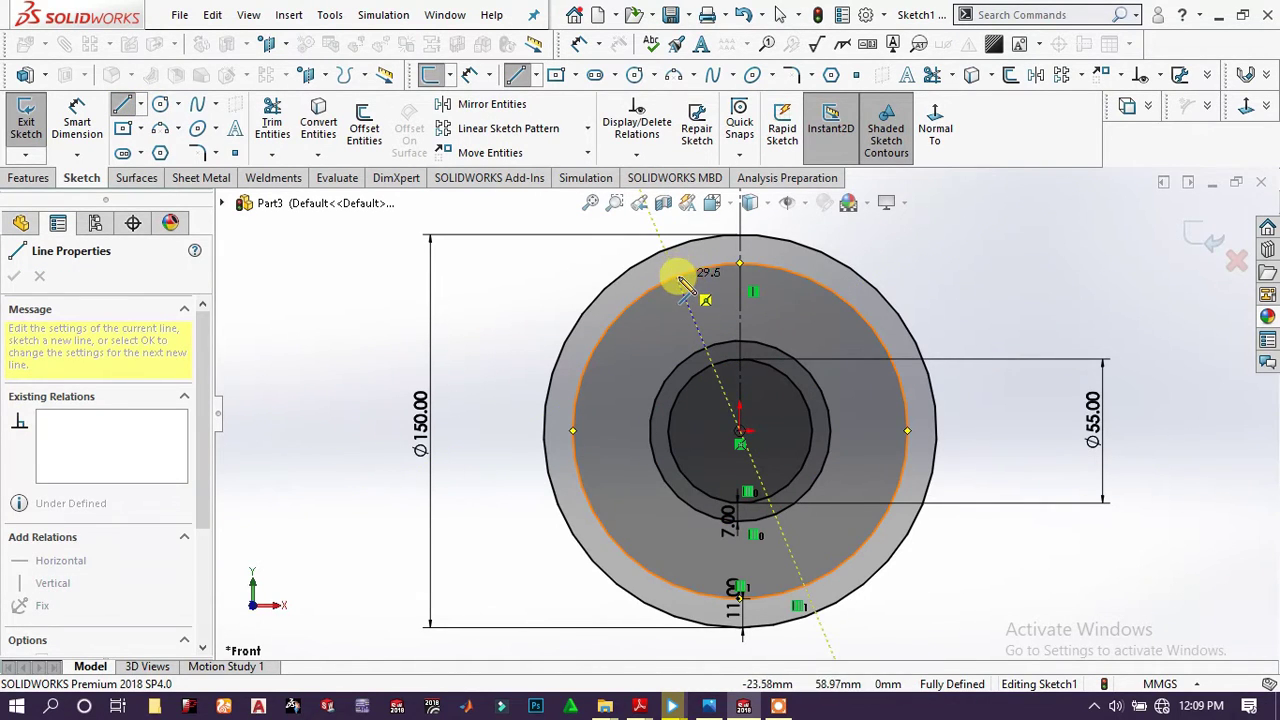
click(678, 276)
right_click(1026, 268)
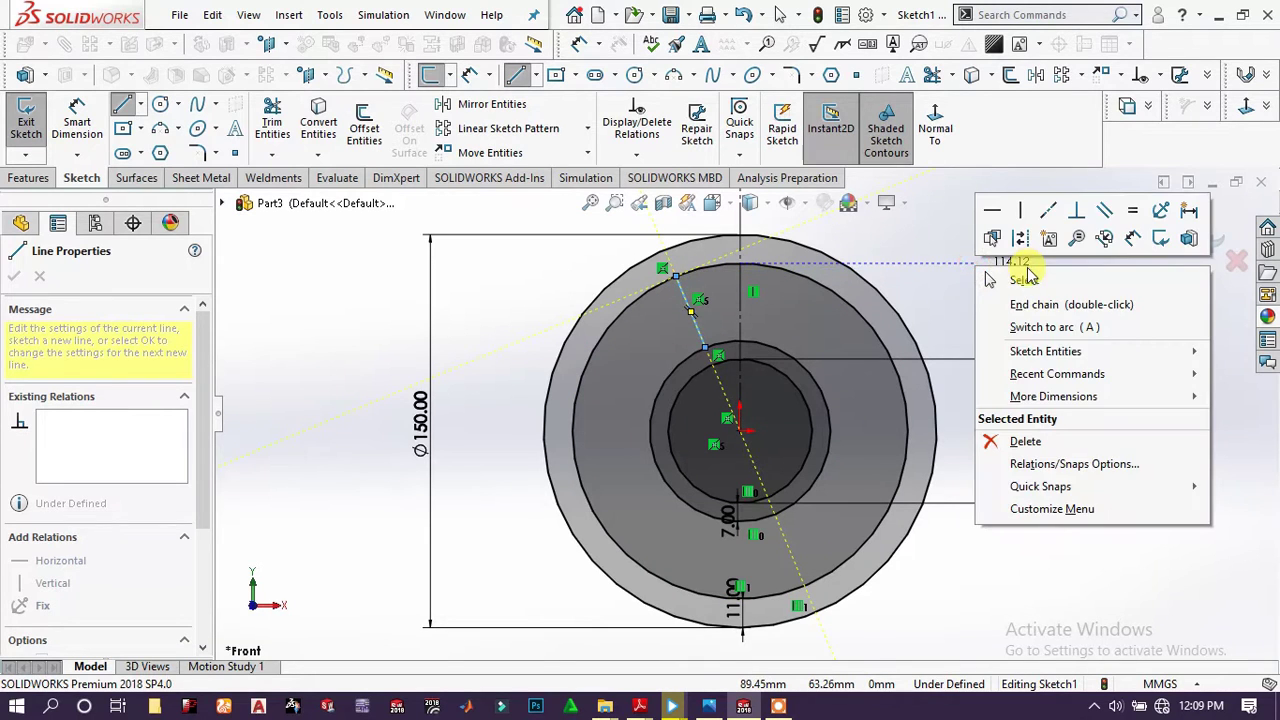
click(1024, 279)
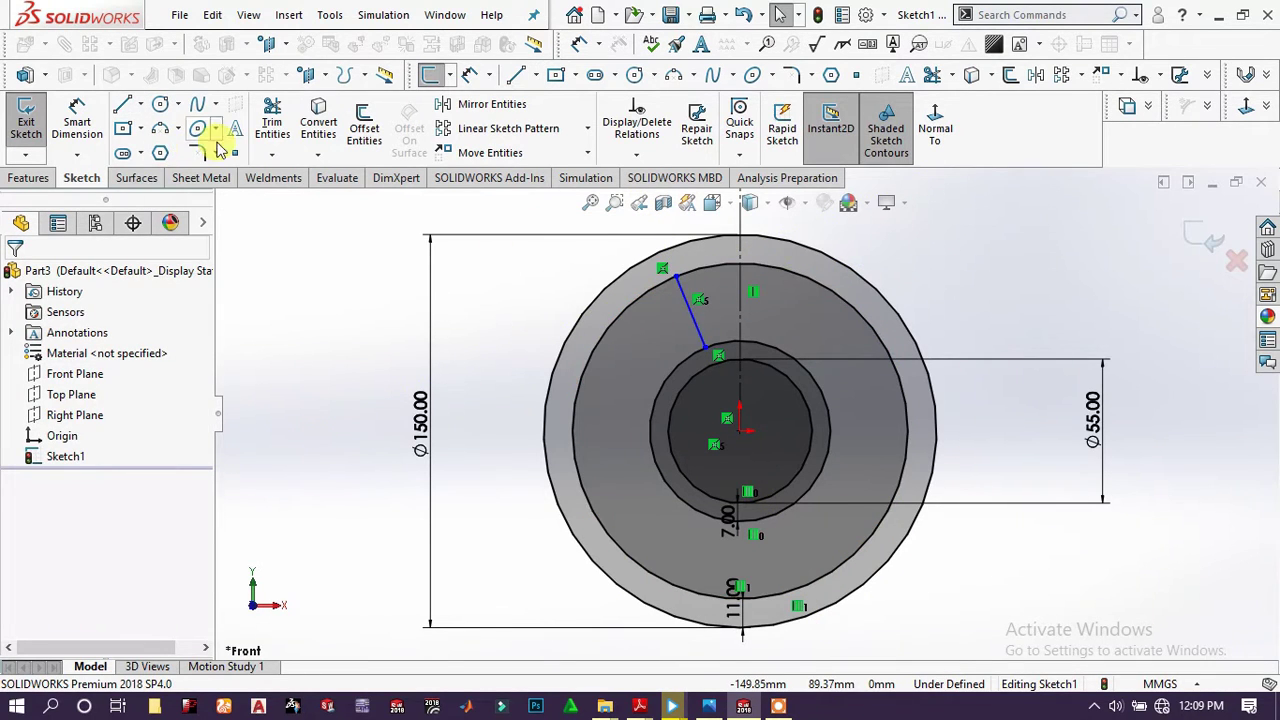
- Dimension the angle between the radial line and the vertical centerline as 25°
click(80, 118)
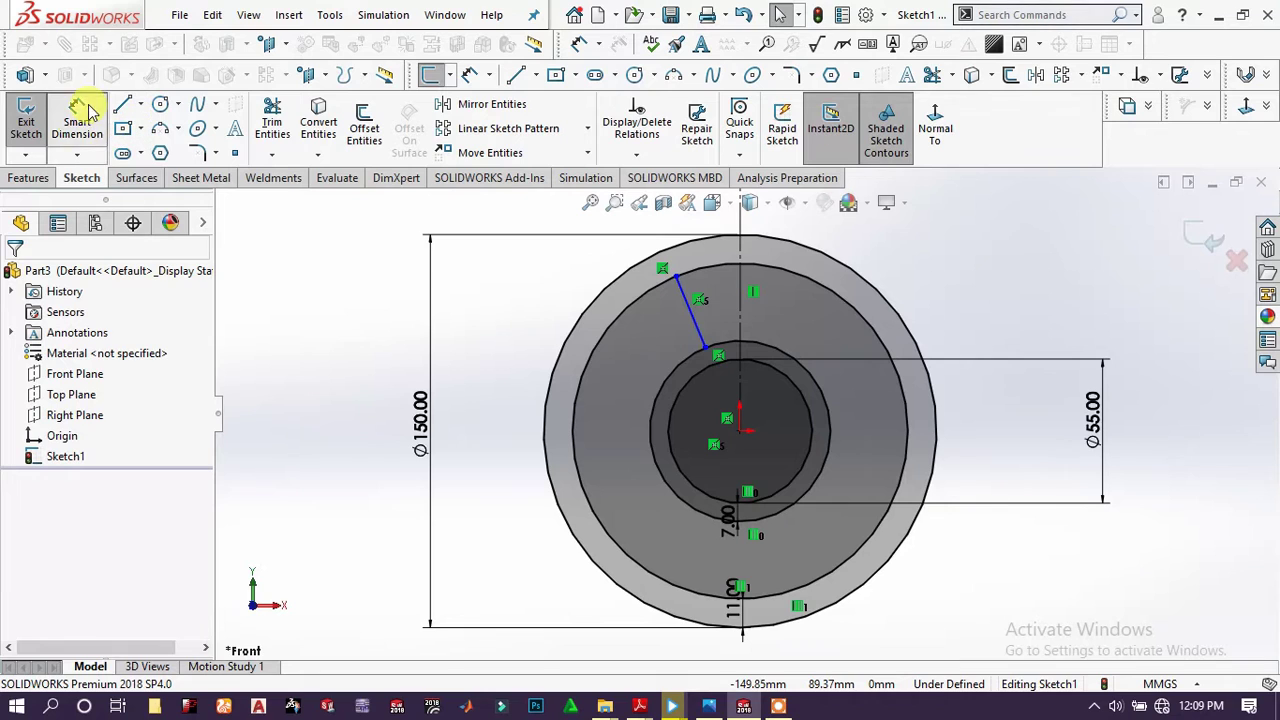
click(690, 310)
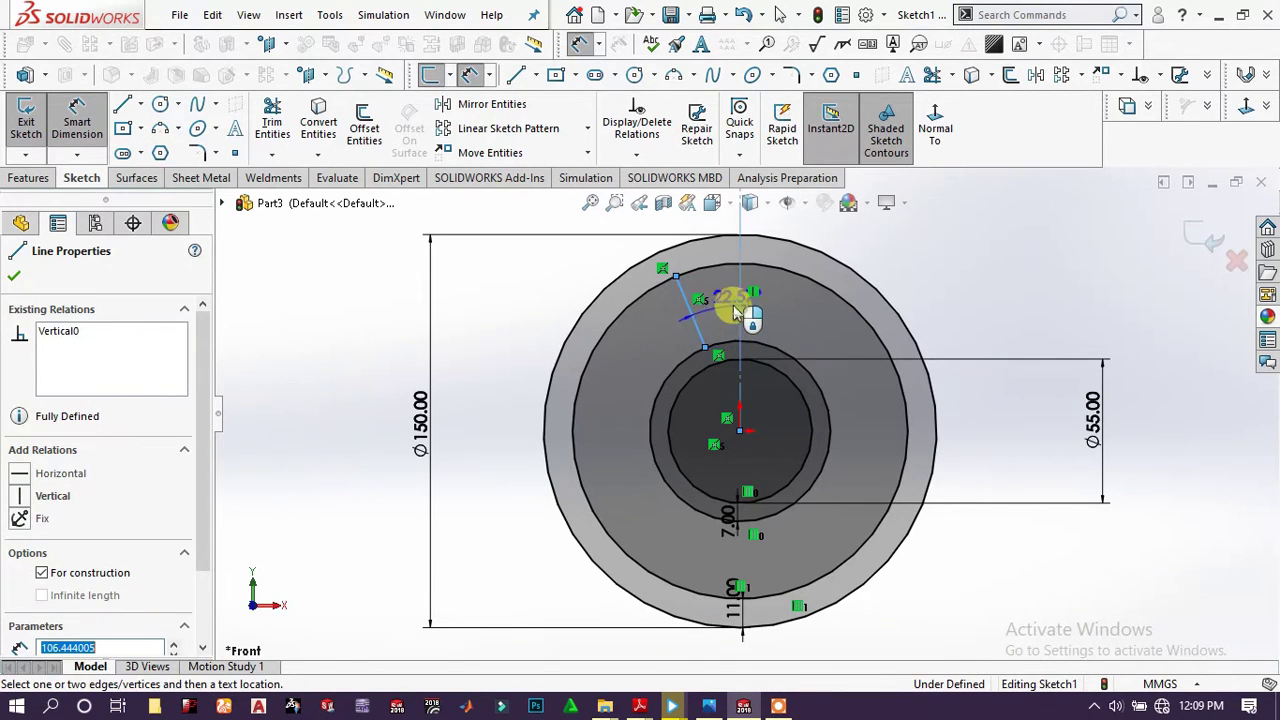
click(736, 309)
click(733, 308)
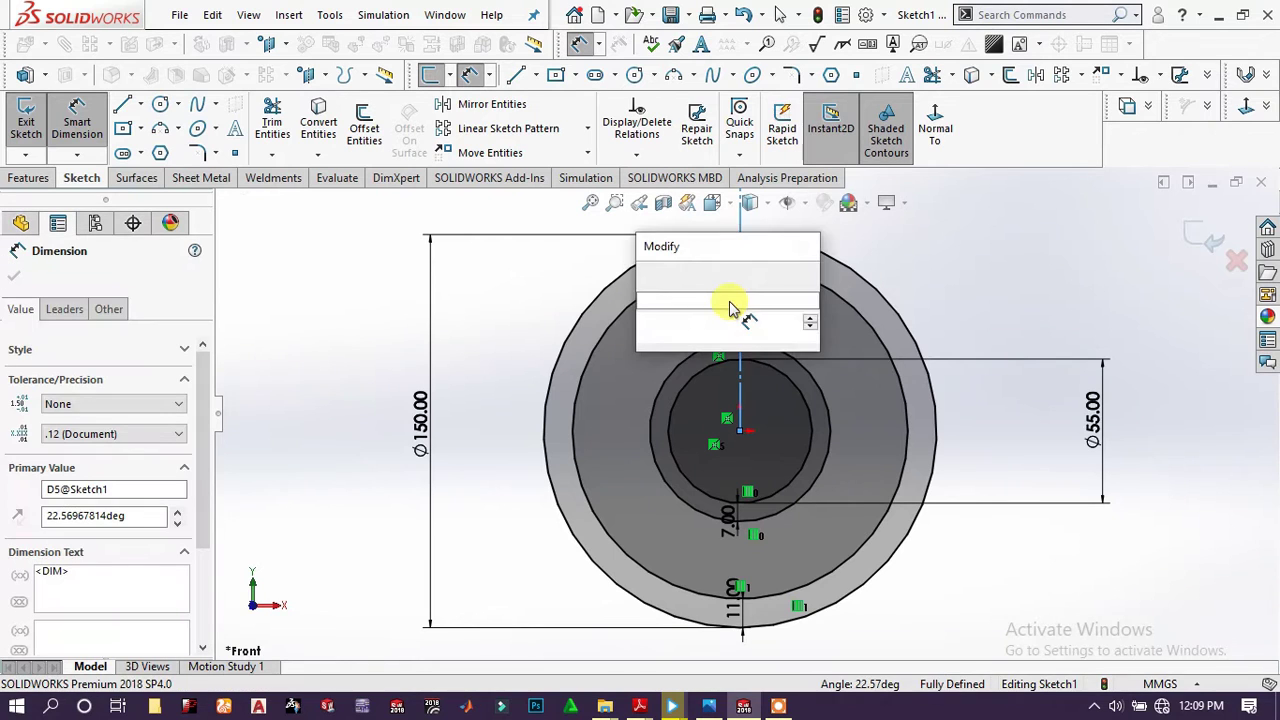
text(25)
key(Return)
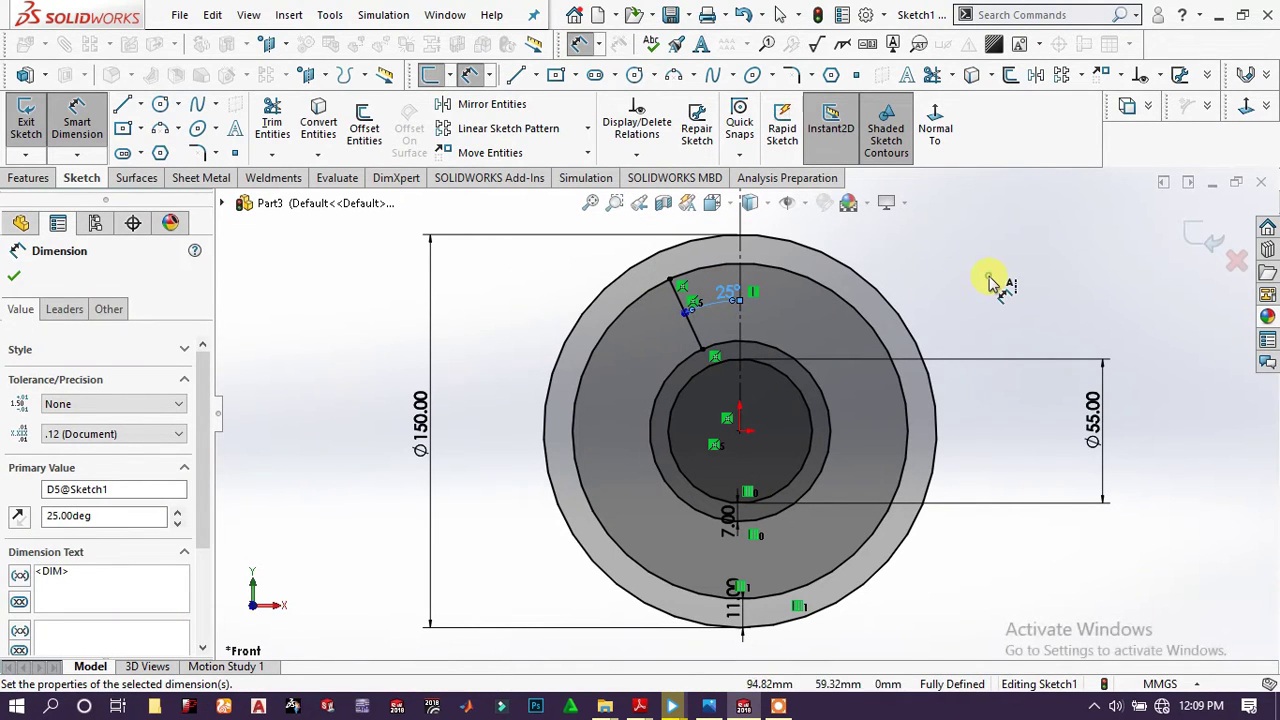
click(991, 277)
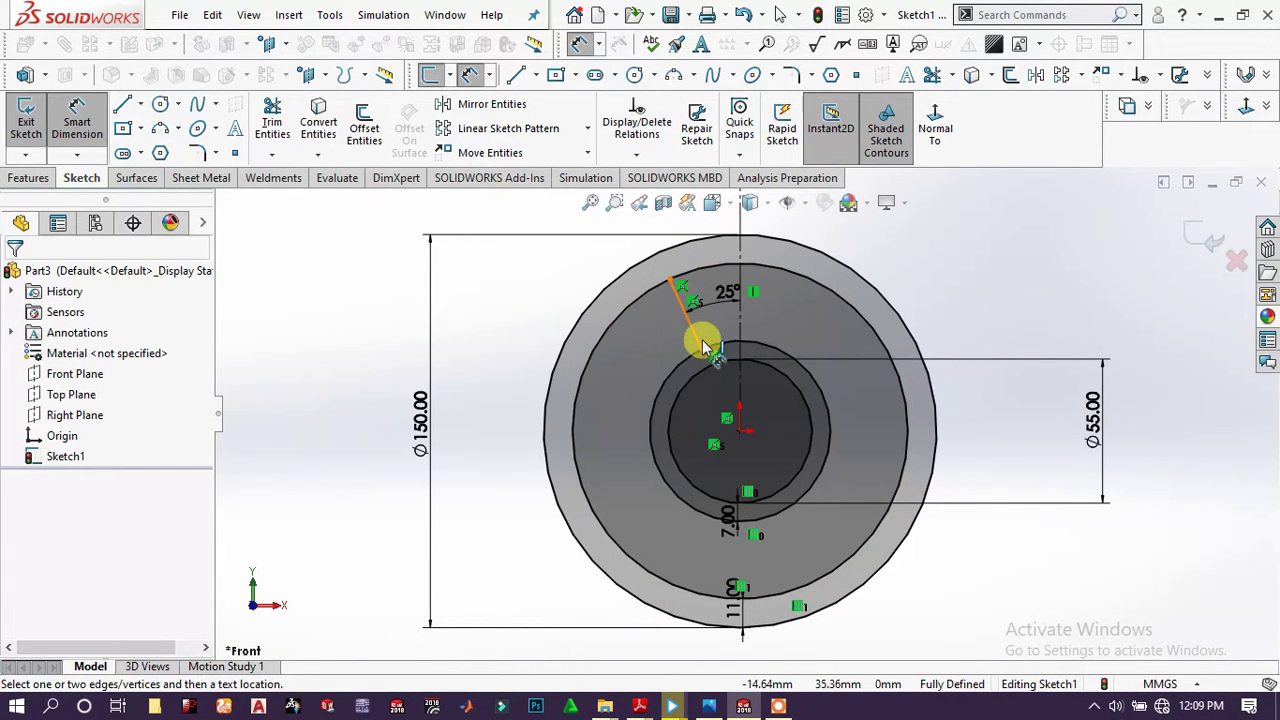
click(78, 118)
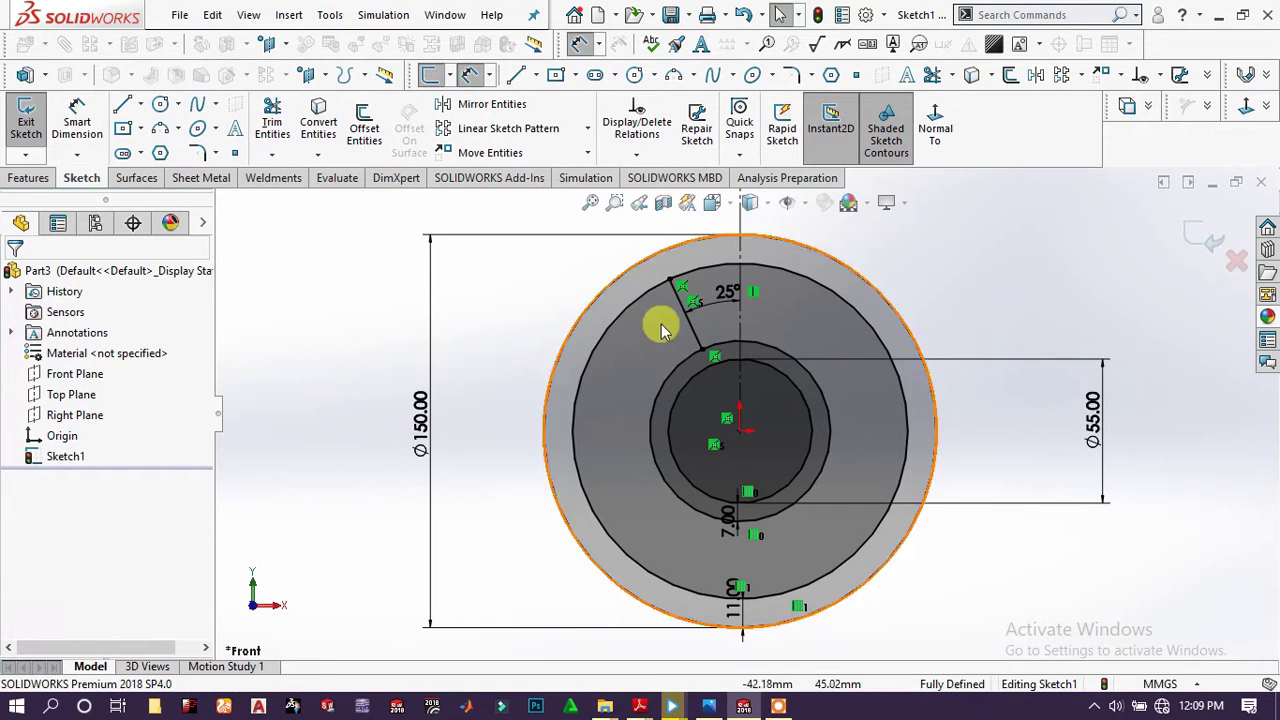
- Mirror the radial line about the vertical centerline, keeping the original
click(694, 333)
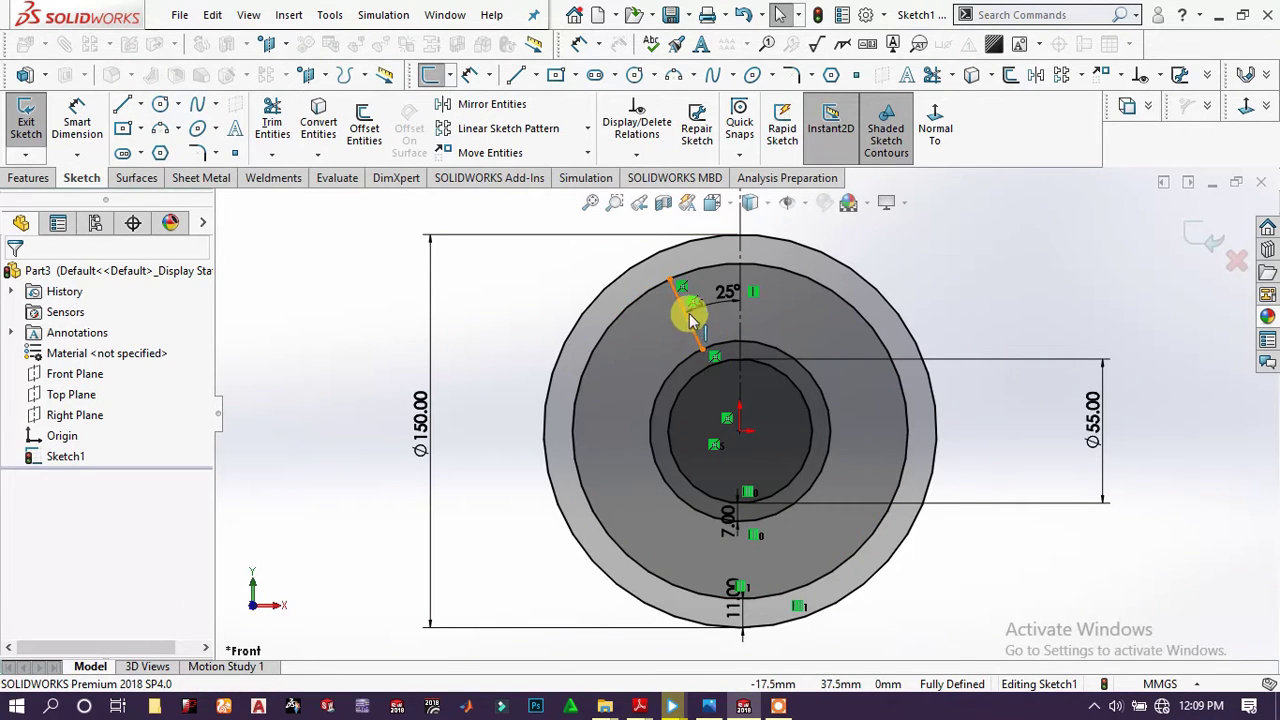
click(485, 104)
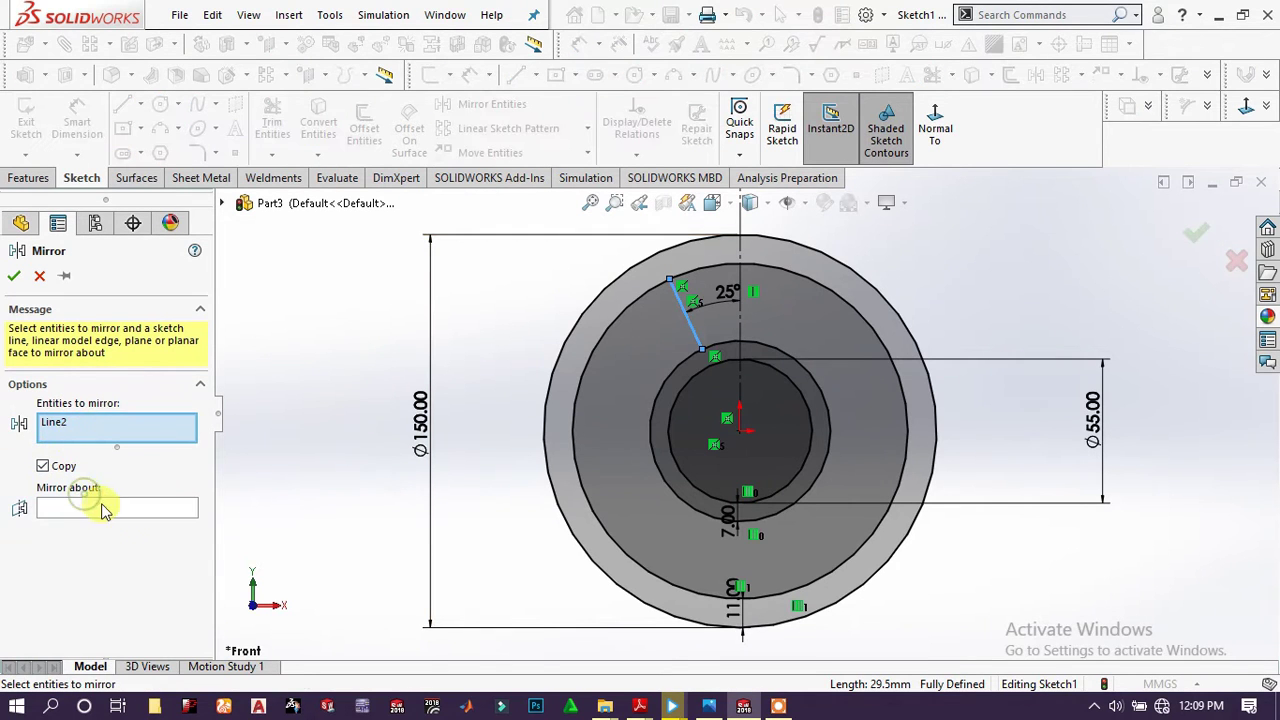
click(104, 508)
click(738, 320)
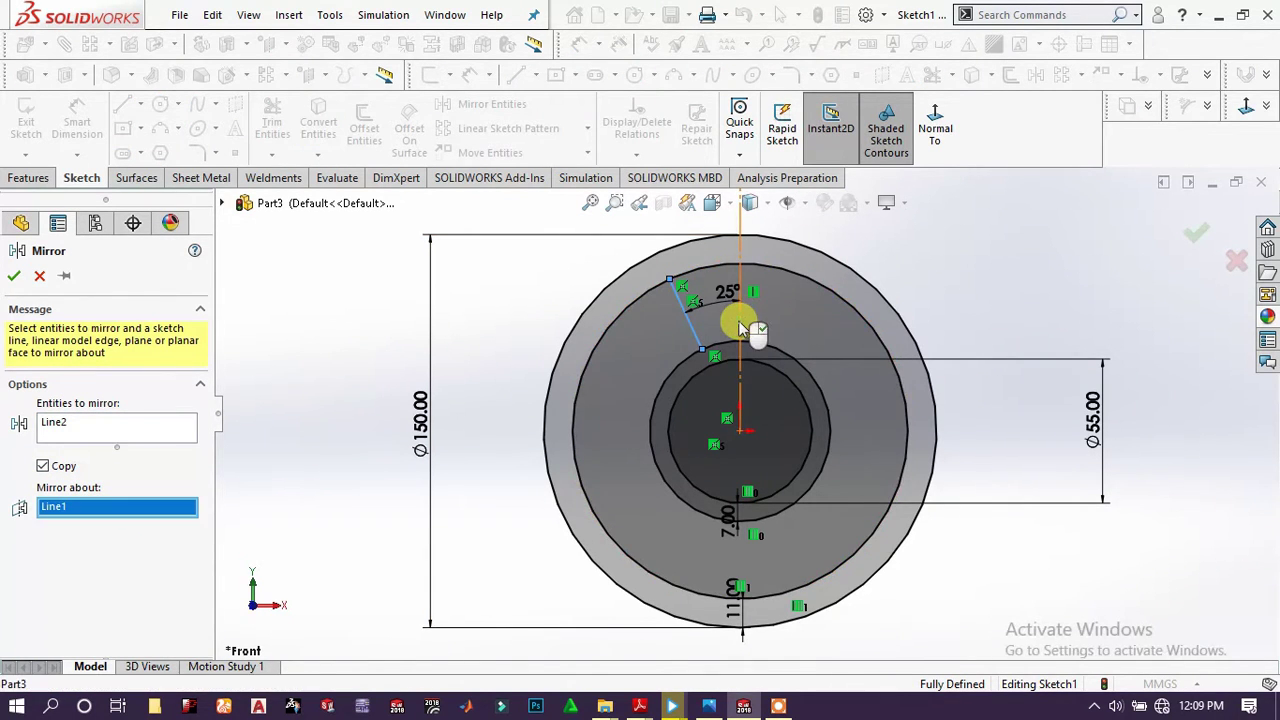
click(16, 277)
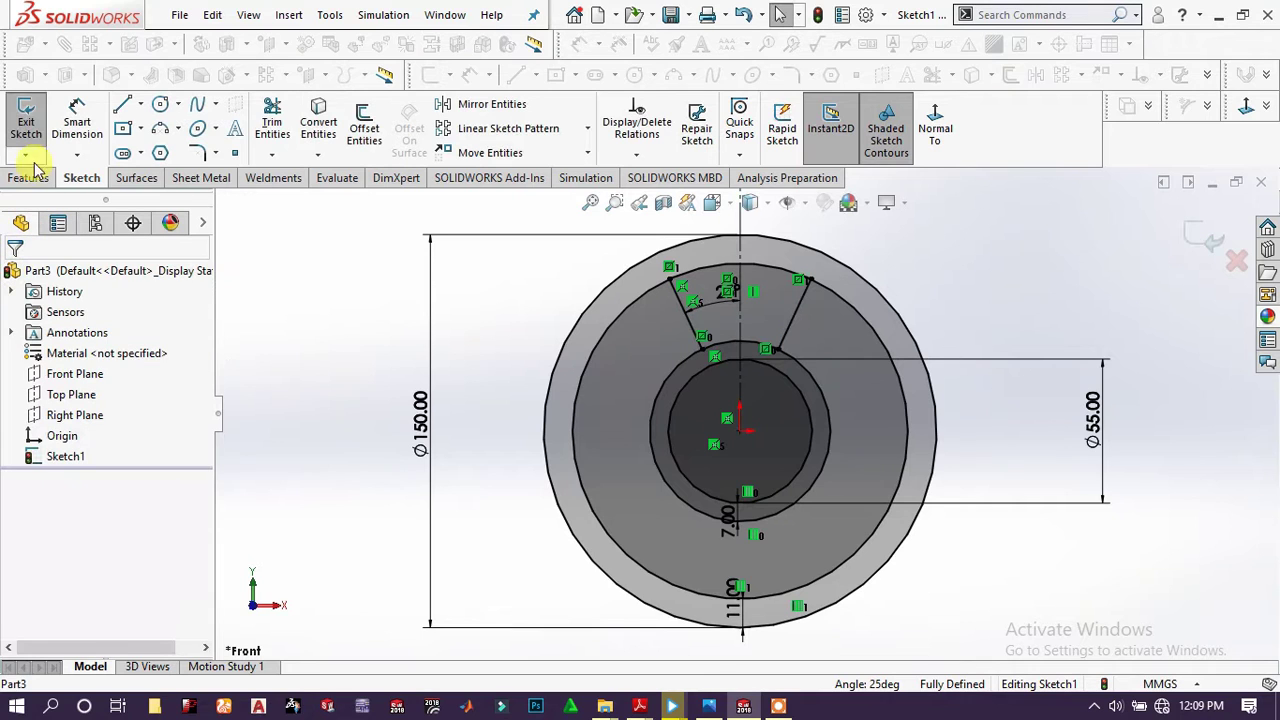
- Trim the two offset circles with Power trim, keeping only their arcs between the two radial lines
click(272, 120)
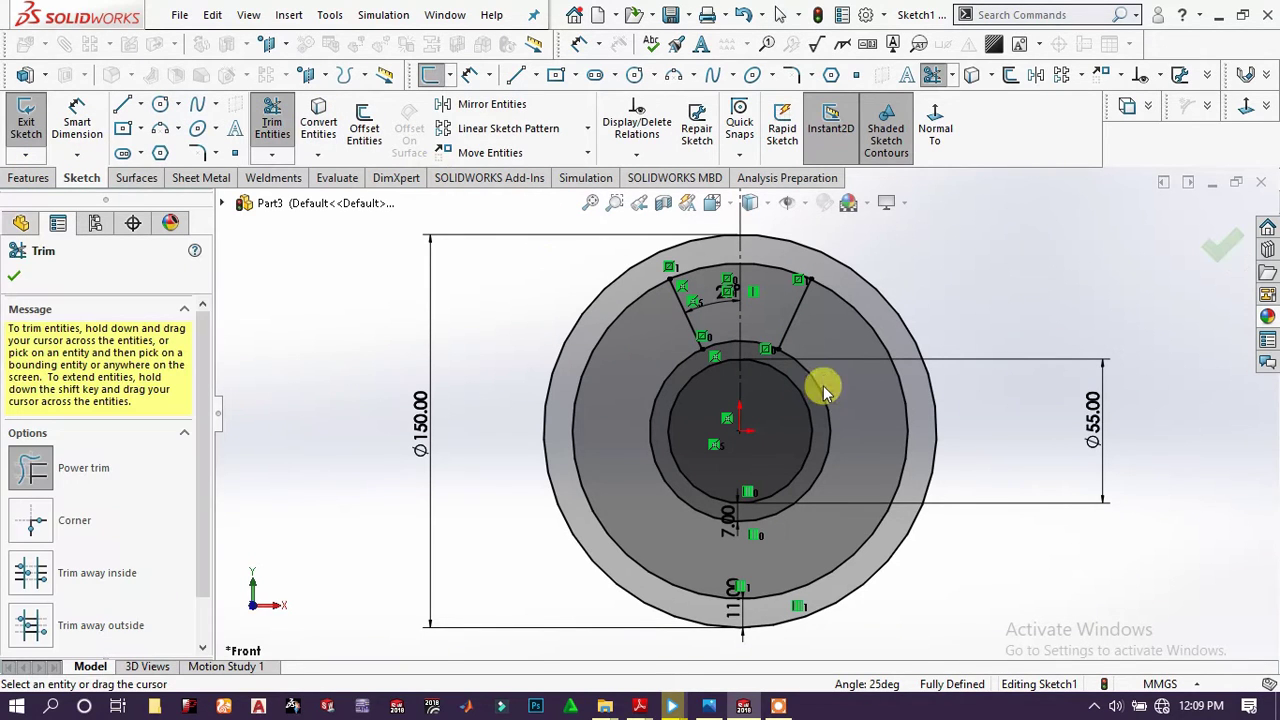
drag(870, 310, 814, 391)
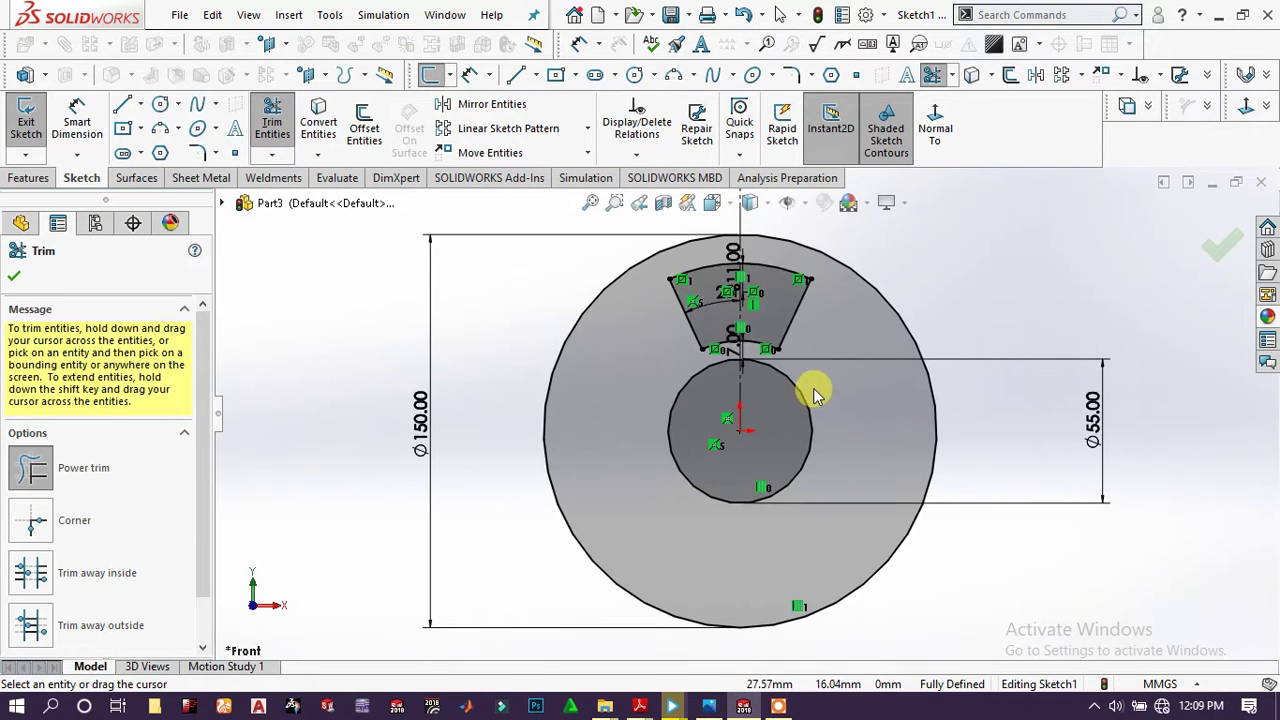
scroll(648, 290, down, 1)
scroll(648, 290, down, 1)
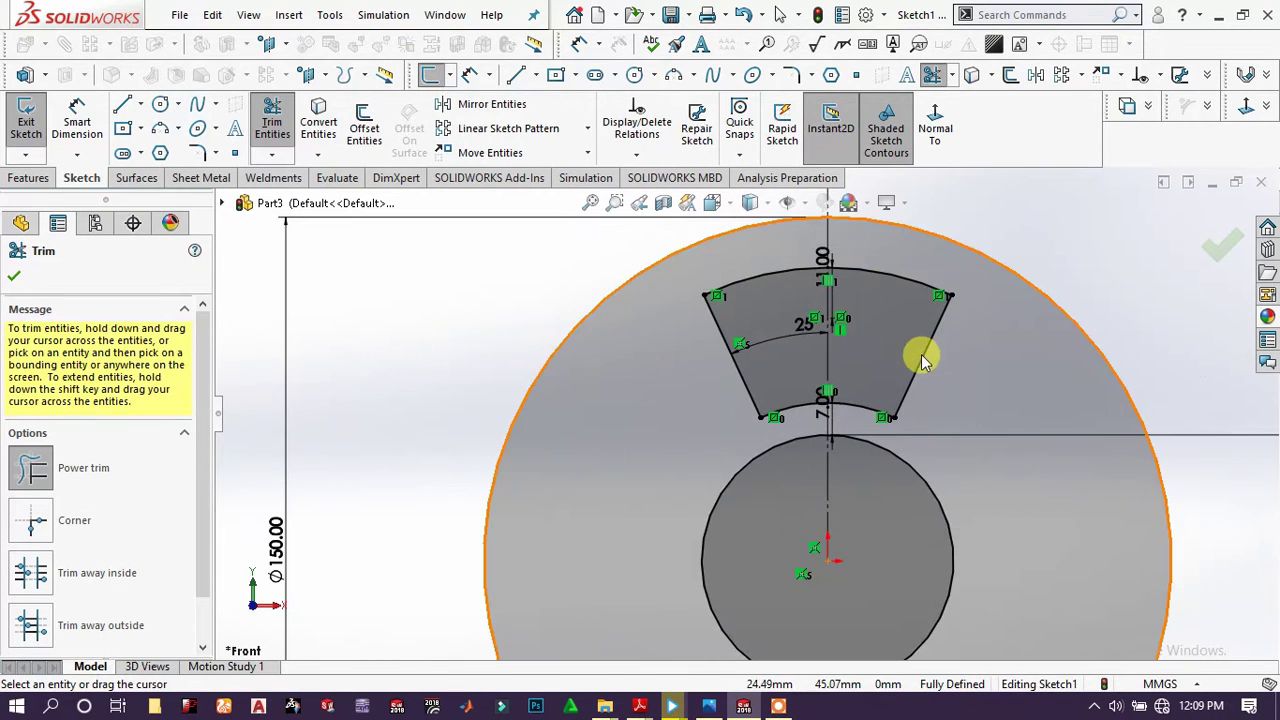
scroll(877, 346, up, 2)
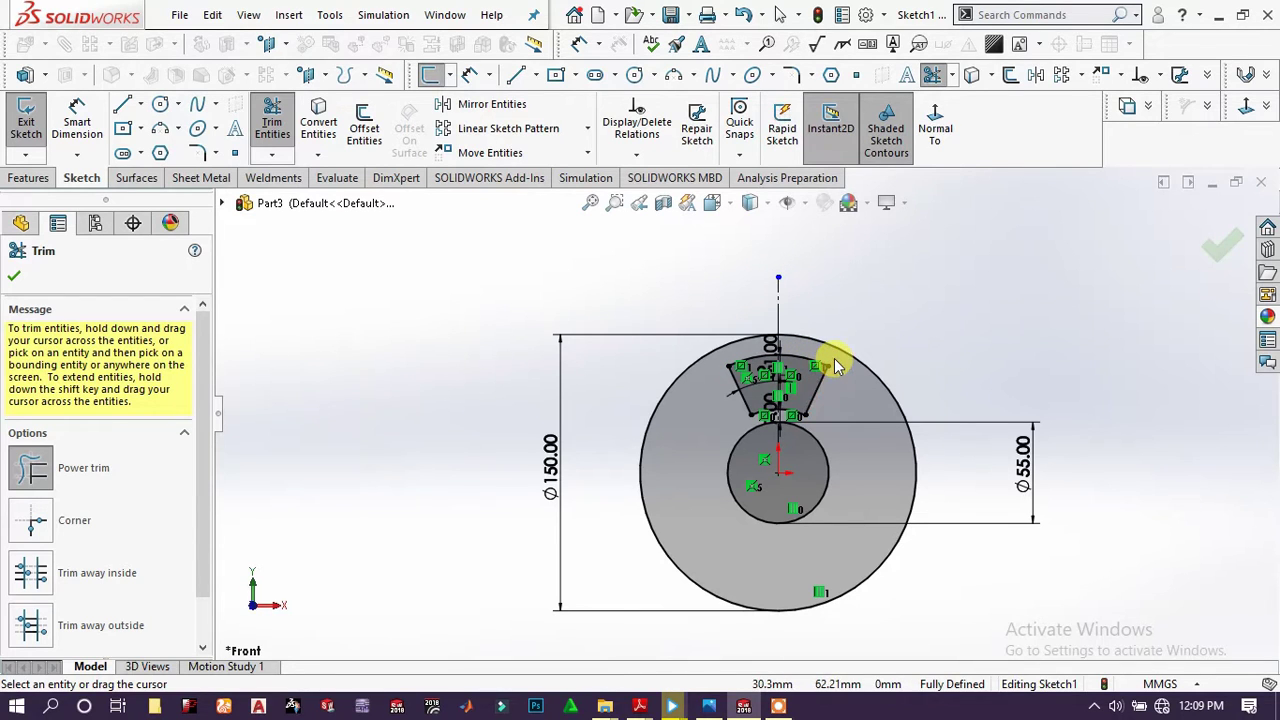
click(13, 280)
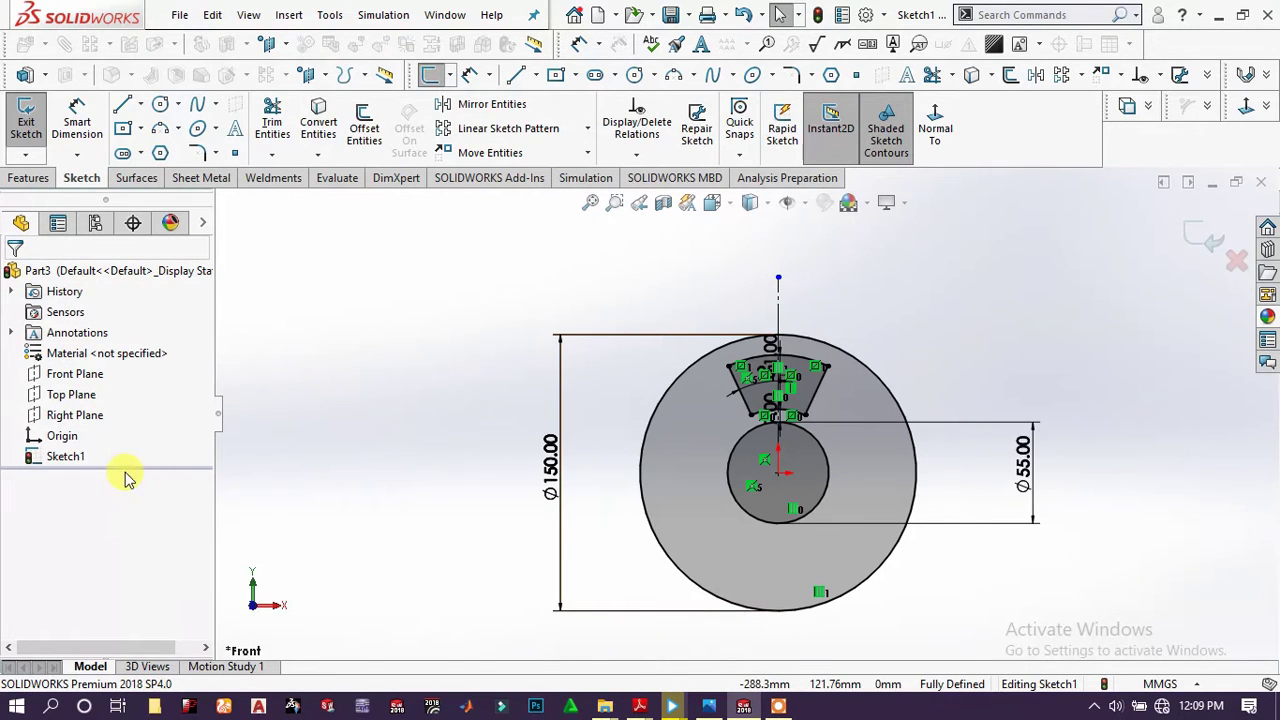
- Create a circular sketch pattern of the closed wedge profile around the origin with 6 equally spaced instances over 360°
click(765, 378)
click(971, 391)
scroll(766, 365, down, 2)
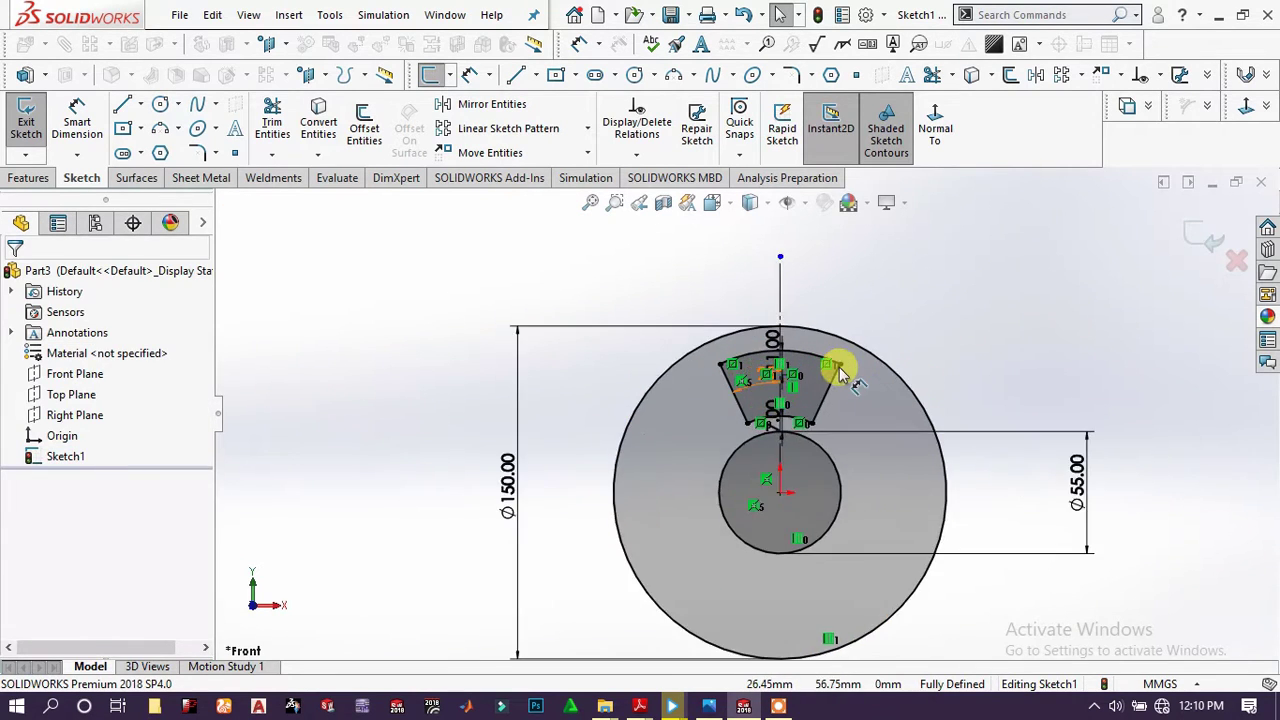
scroll(840, 375, down, 2)
click(775, 371)
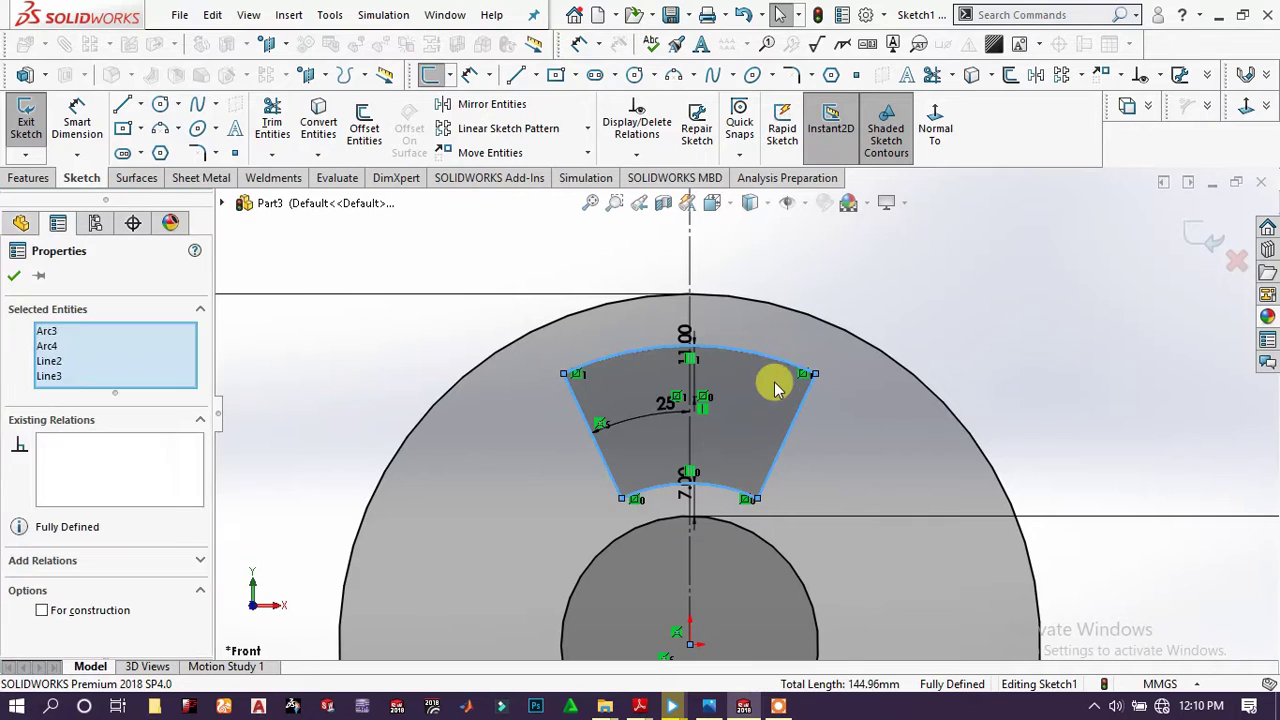
scroll(864, 453, up, 5)
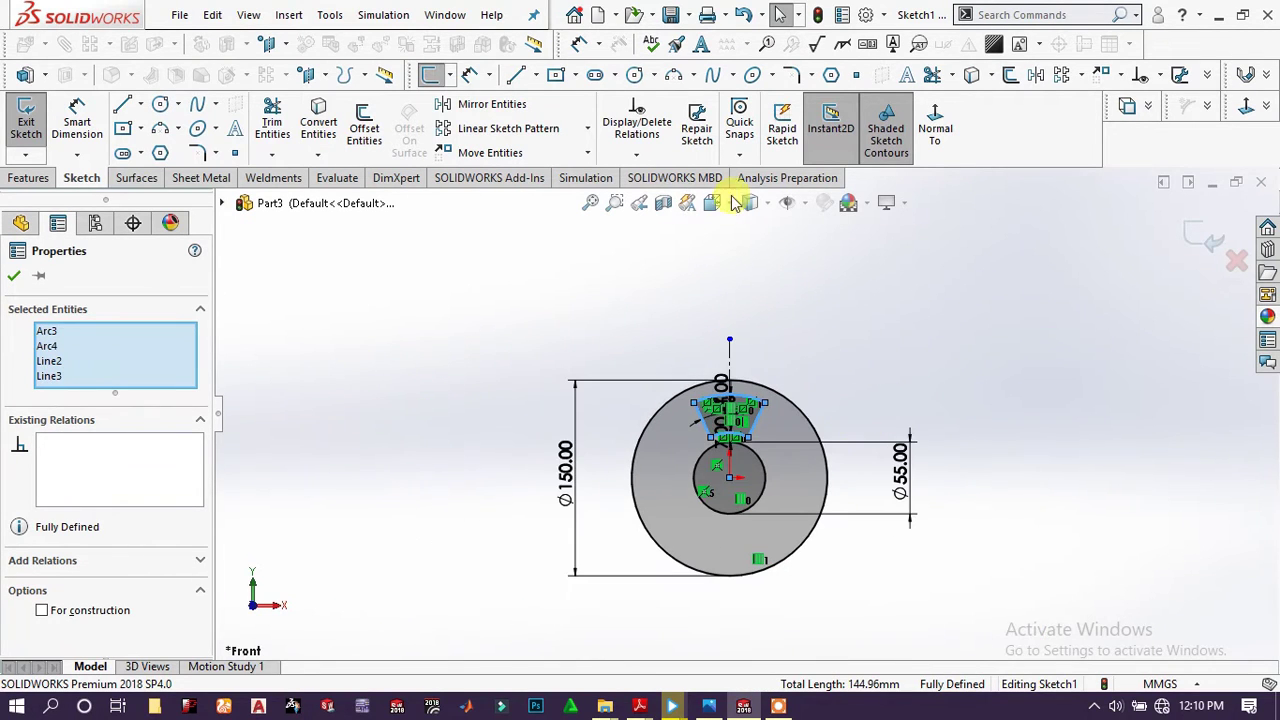
click(590, 133)
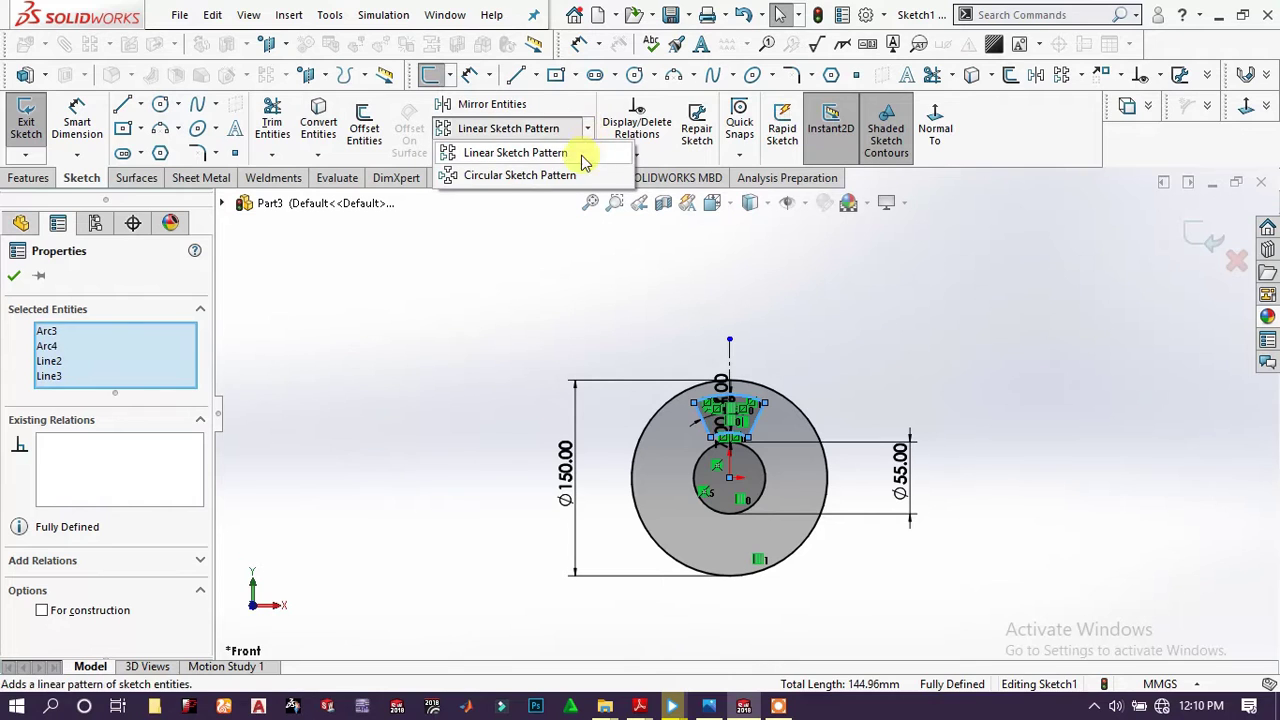
click(535, 172)
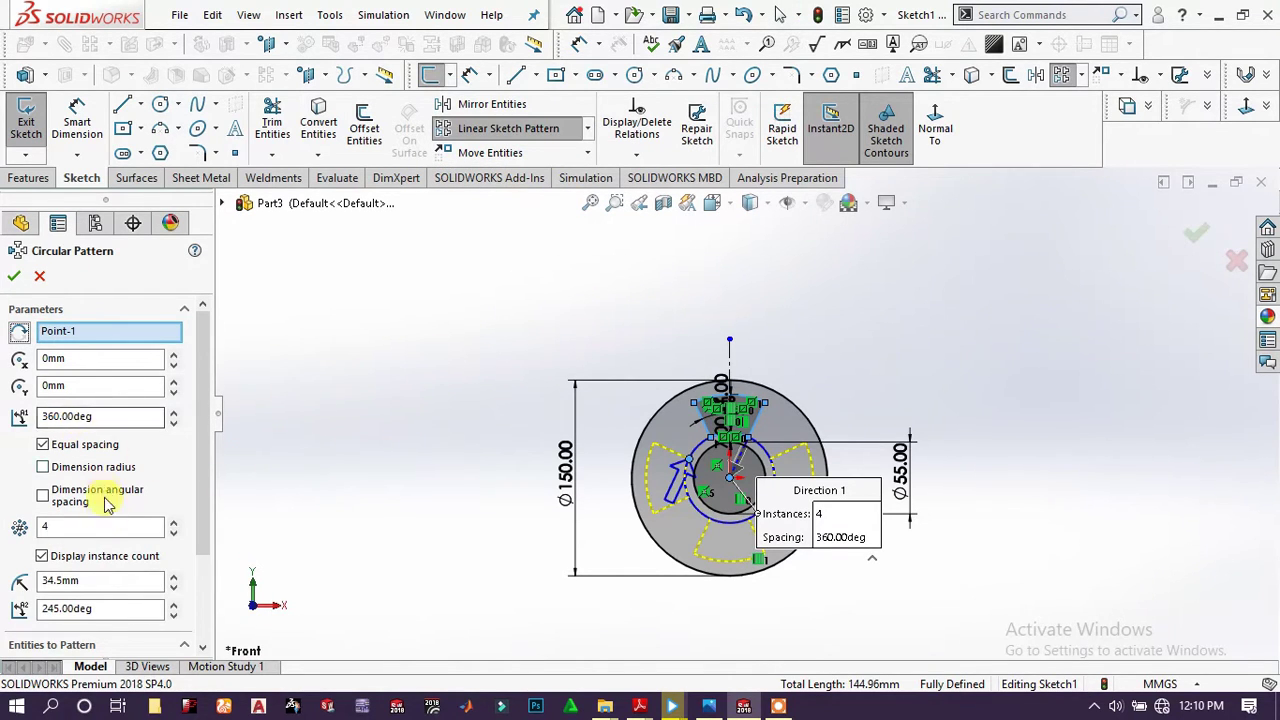
click(98, 527)
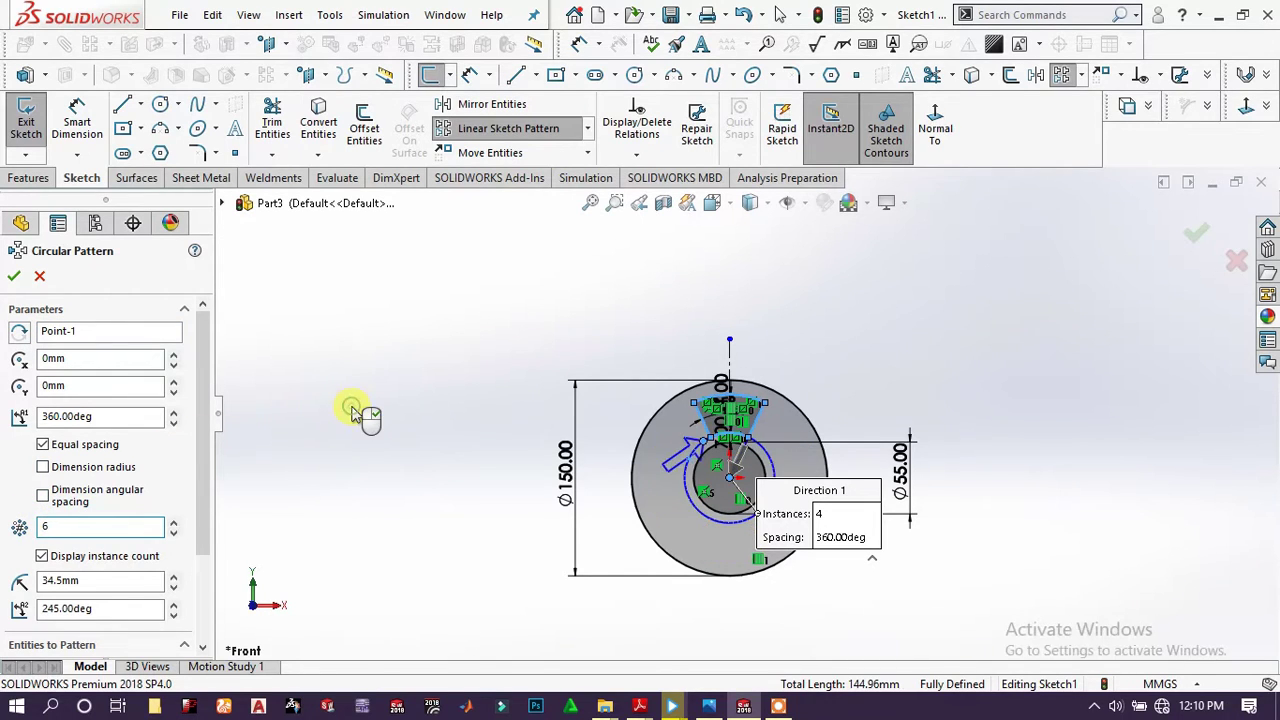
click(16, 278)
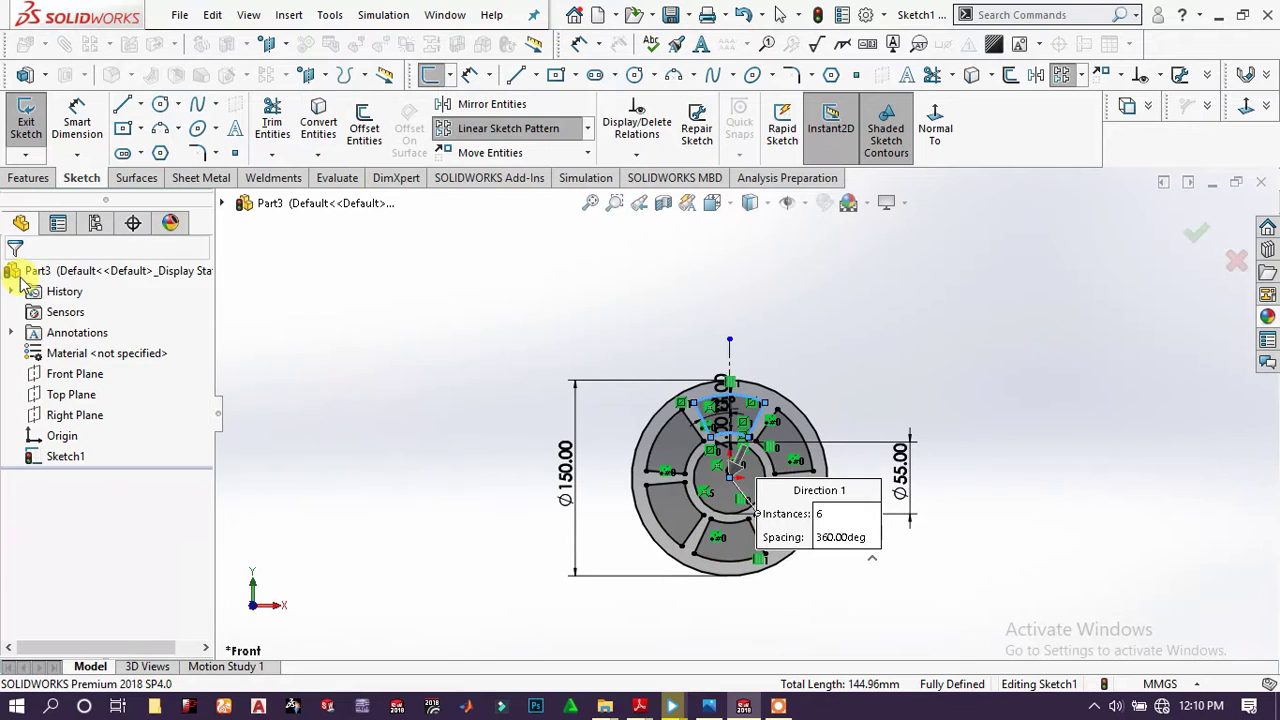
- Finish the sketch and extrude the wheel profile 20 mm with the Mid Plane end condition
scroll(745, 482, down, 3)
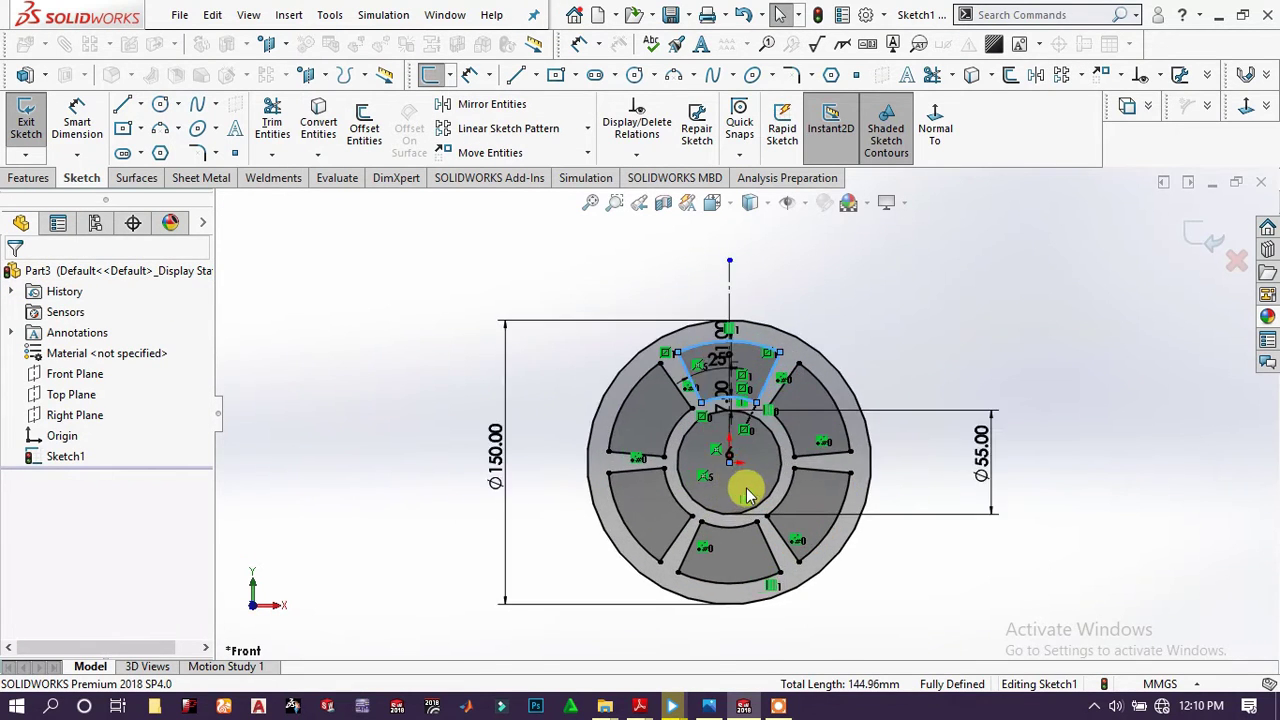
scroll(637, 420, up, 3)
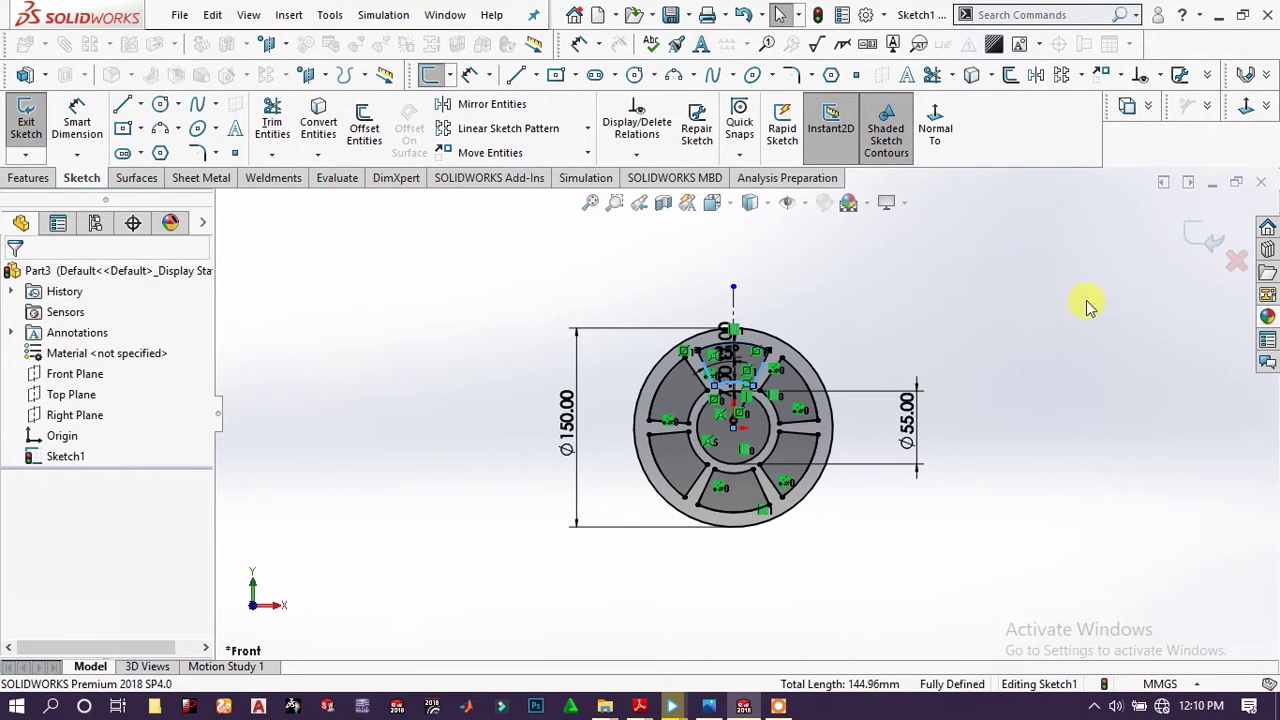
click(1205, 238)
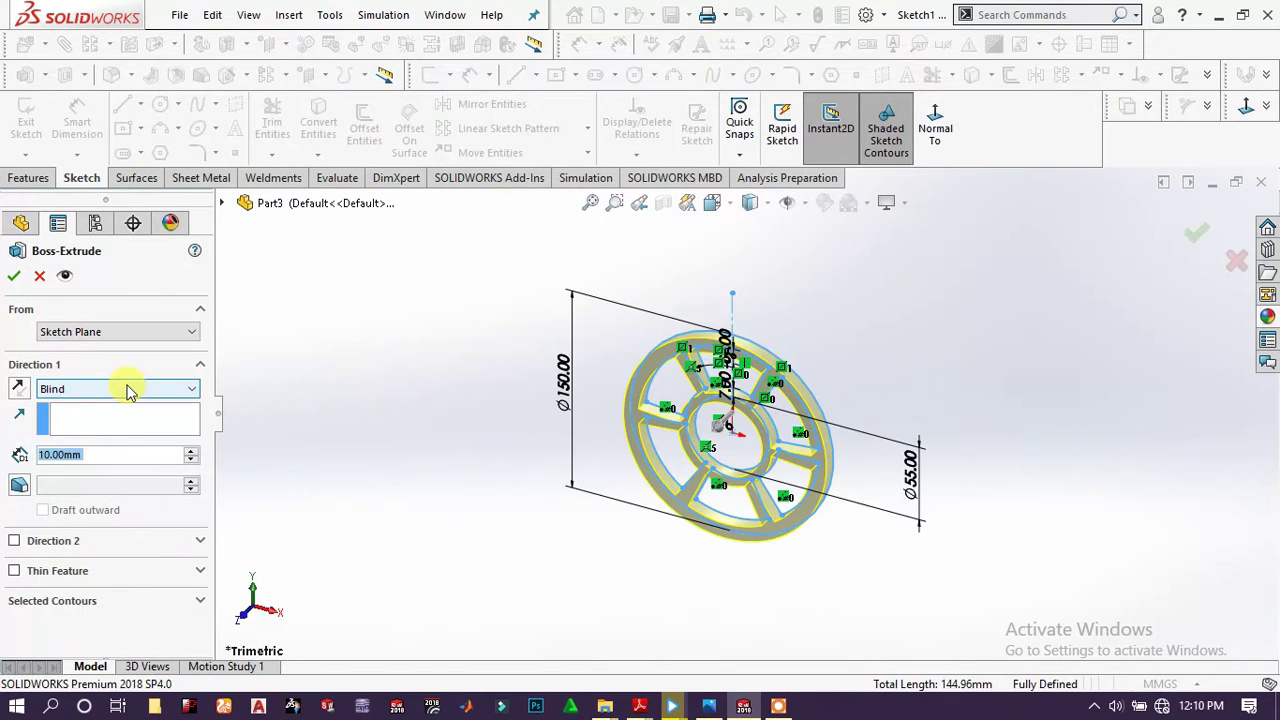
click(128, 390)
click(78, 472)
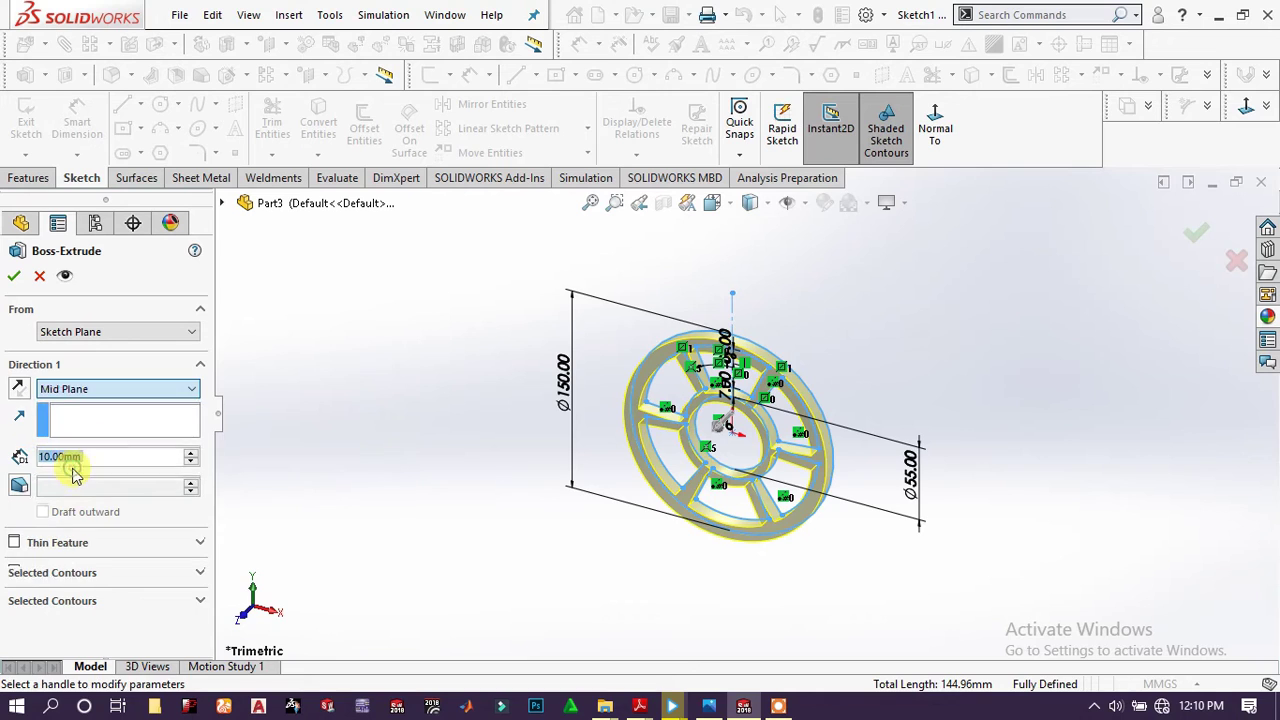
text(20)
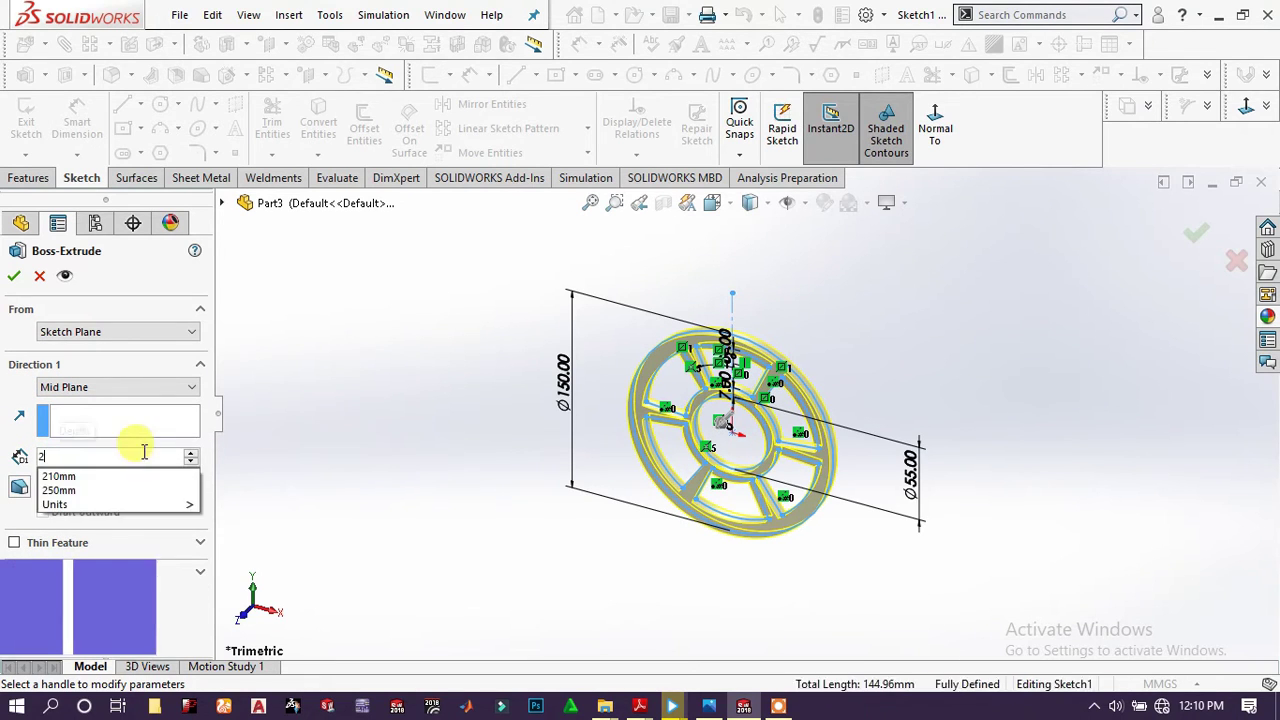
key(Return)
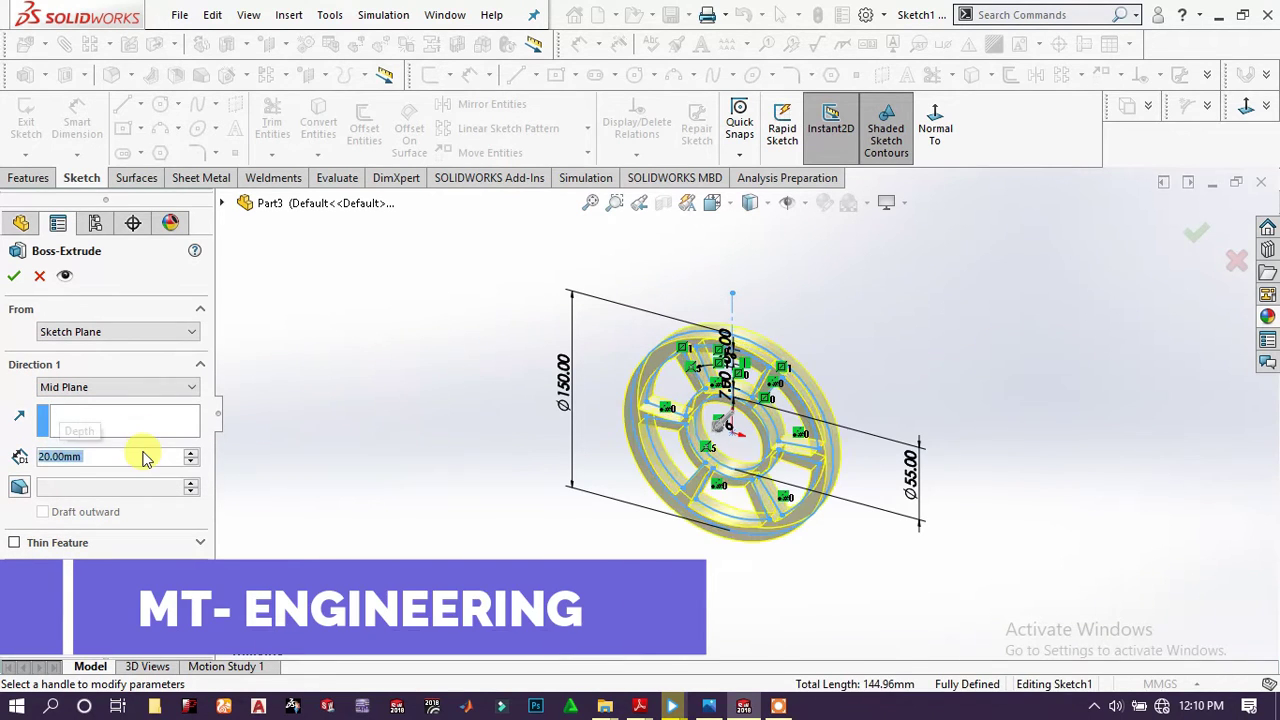
click(12, 277)
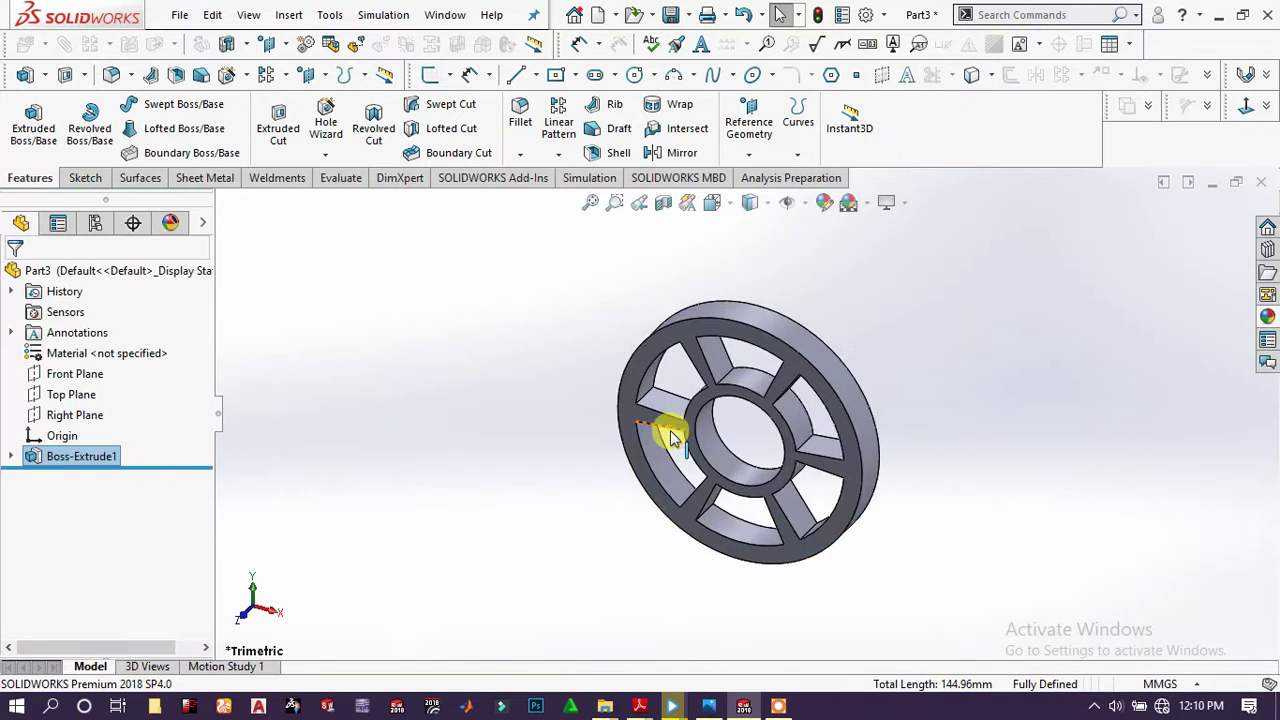
- Start a sketch on the wheel's front face and convert the bore edge and one outer hub arc into sketch entities
scroll(672, 438, down, 2)
click(714, 393)
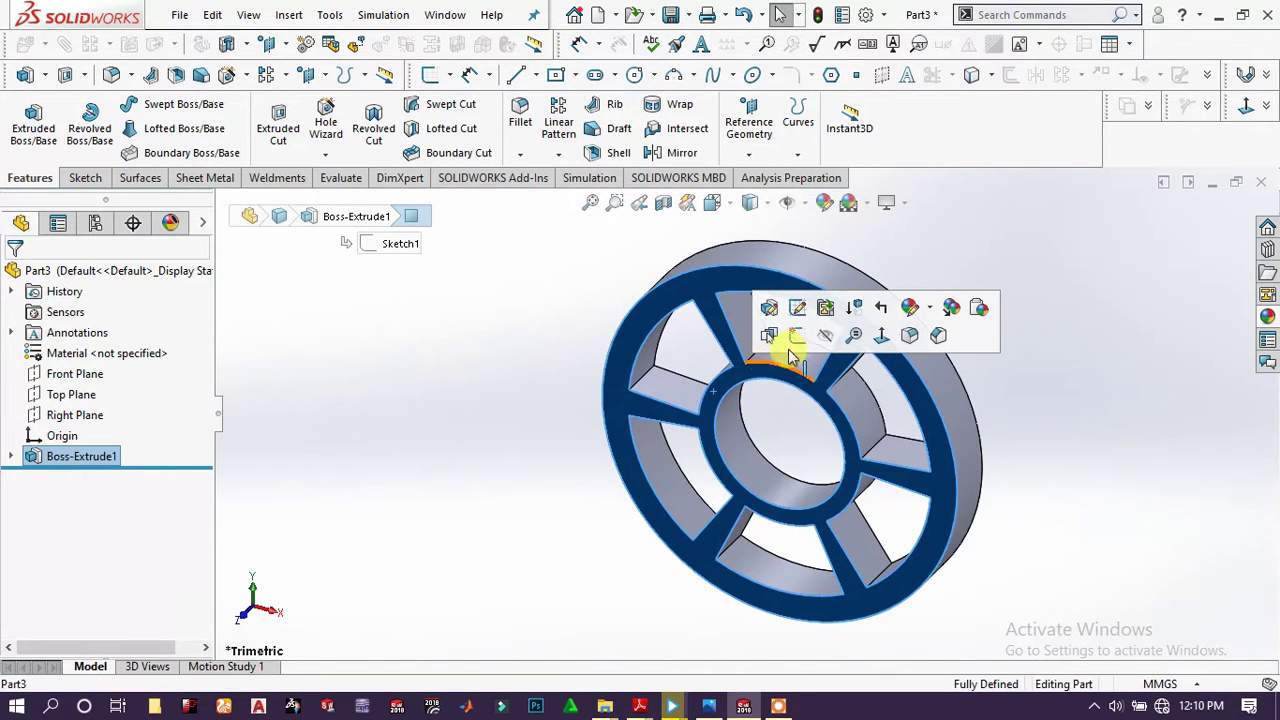
click(806, 338)
click(1063, 377)
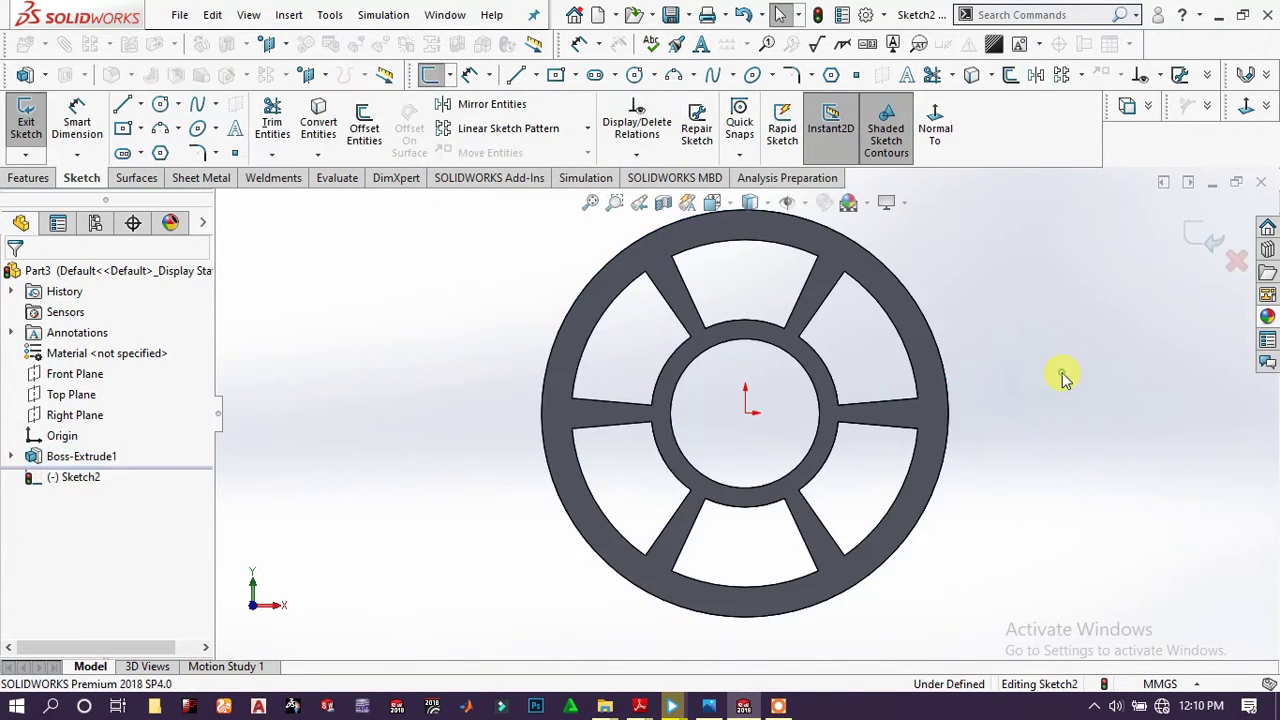
click(820, 380)
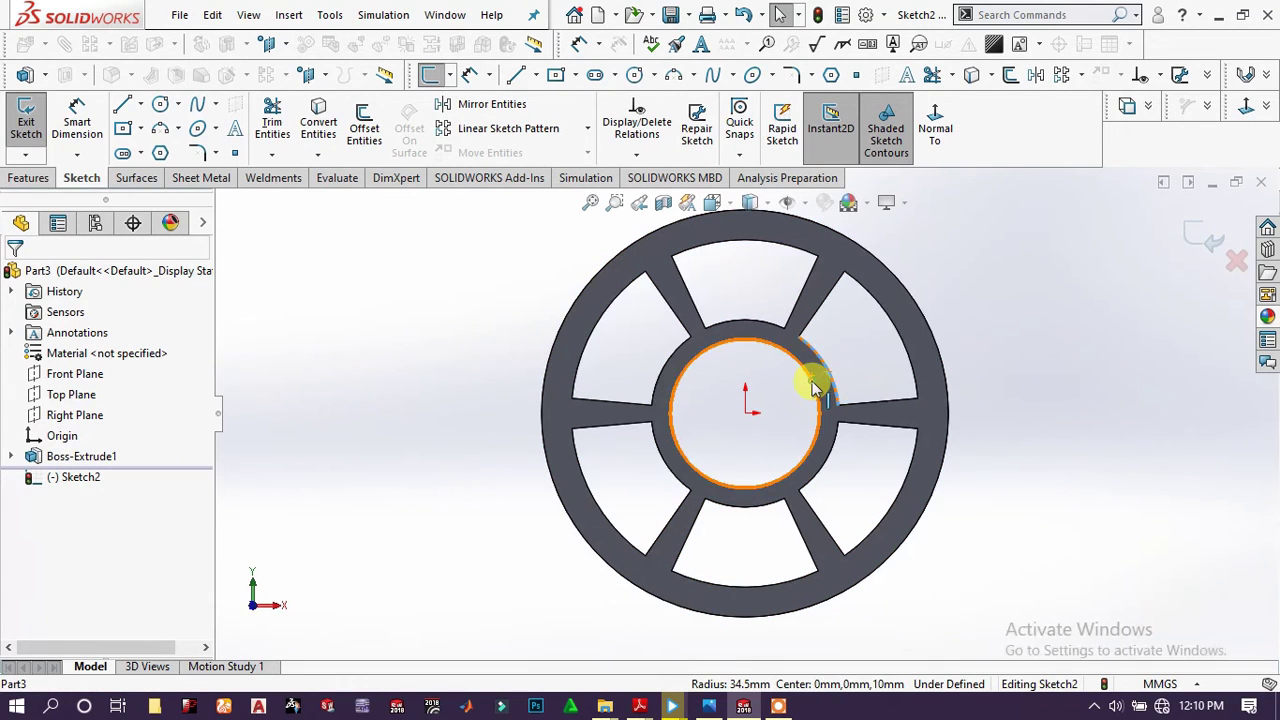
click(789, 400)
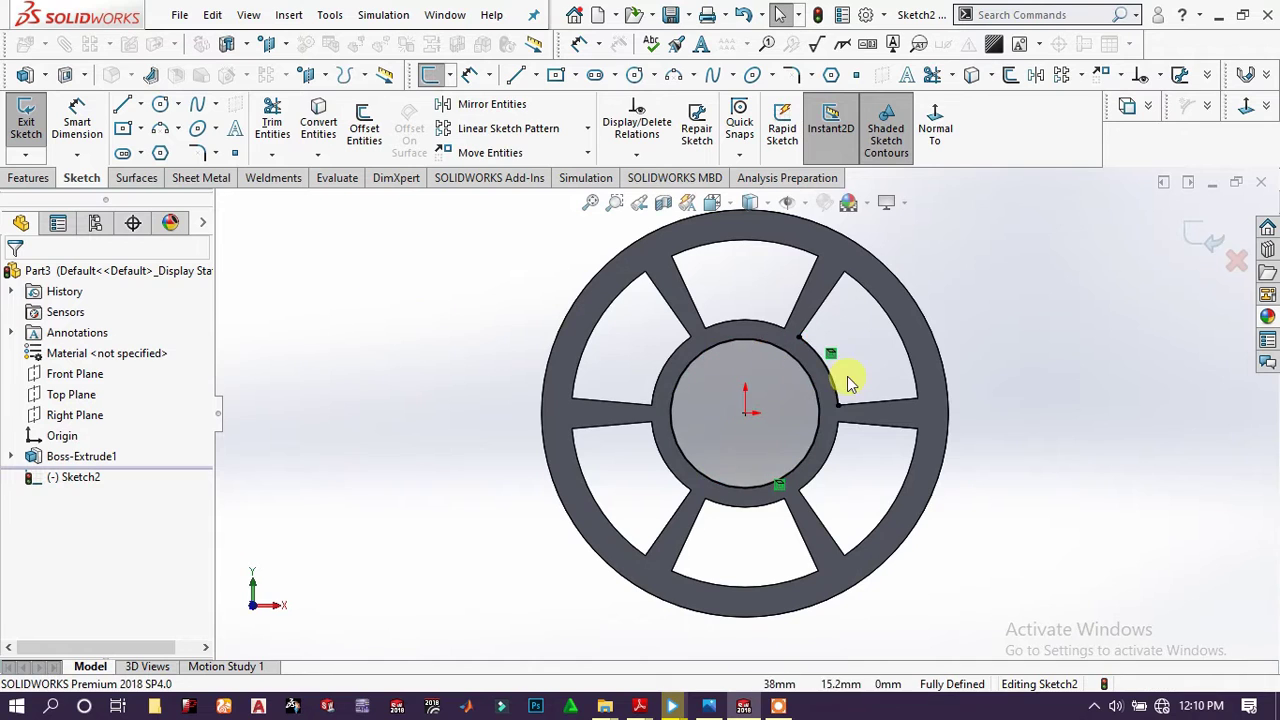
- Stretch the converted hub arc around the hub until its endpoints meet, closing it into a full circle
mouse_move(800, 450)
mouse_down()
mouse_move(777, 480)
mouse_move(680, 409)
mouse_move(785, 350)
mouse_up()
click(800, 345)
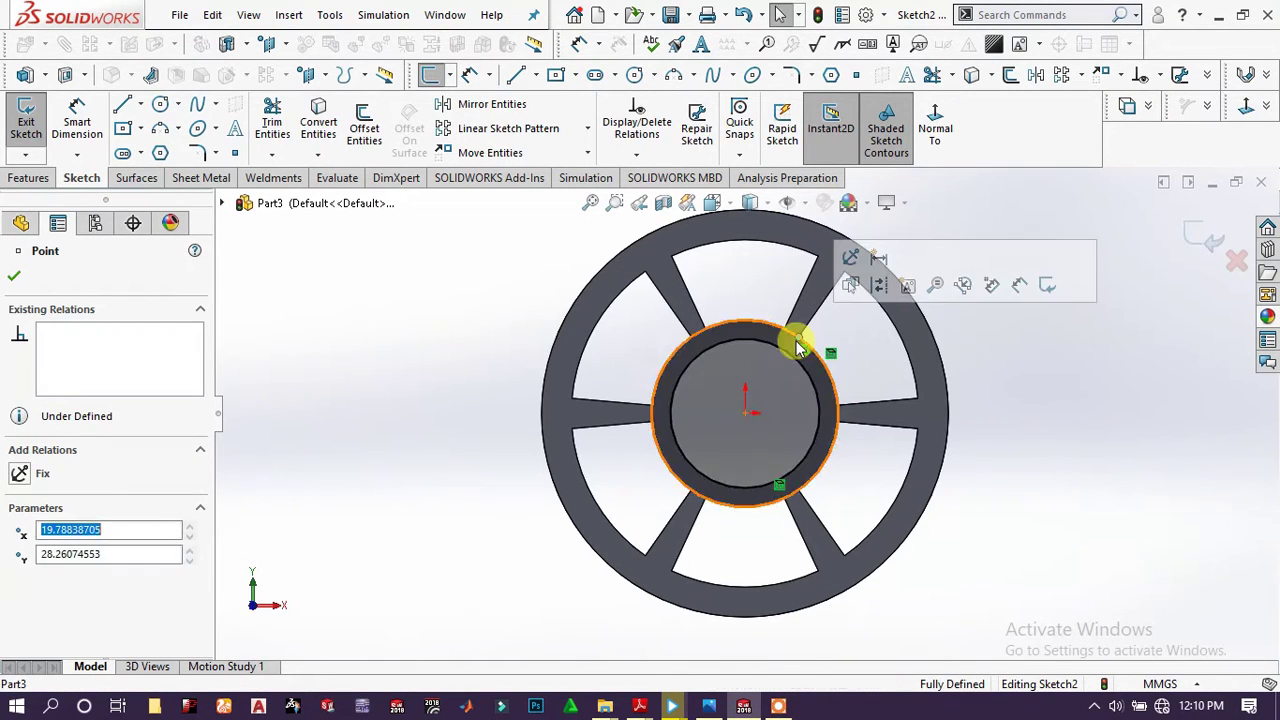
click(1088, 386)
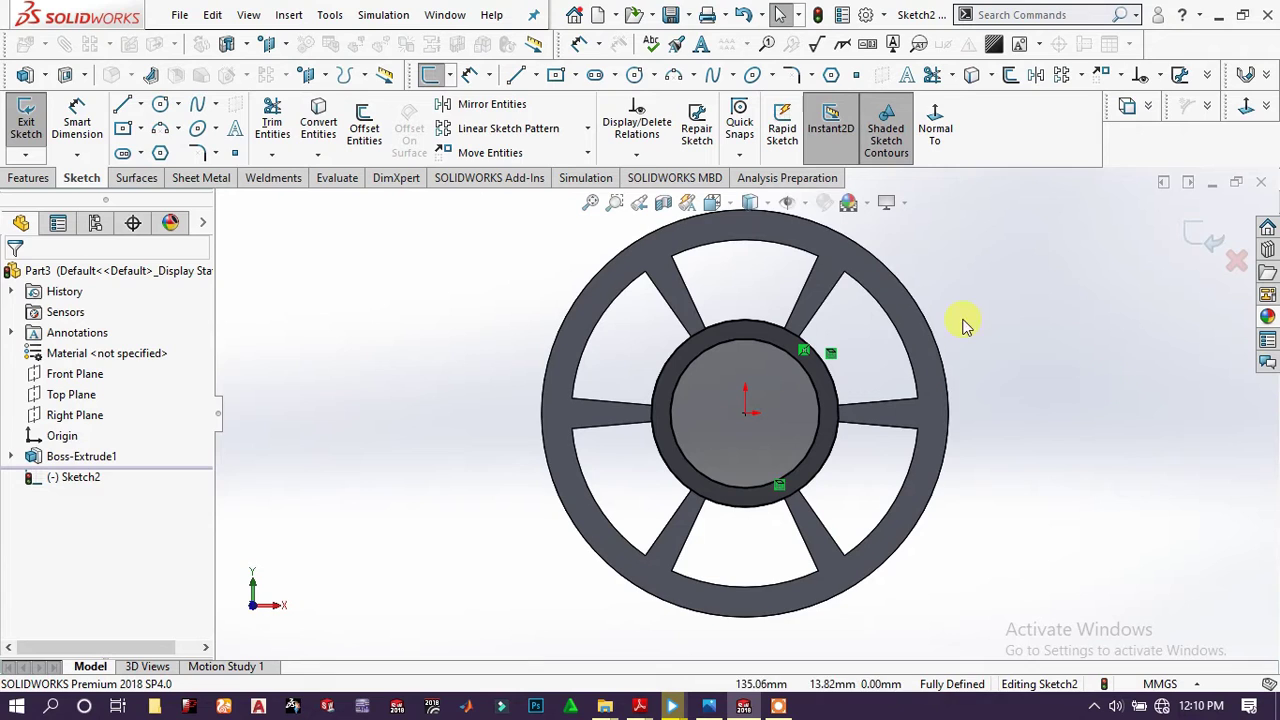
- Extrude the hub ring sketch 3 mm outward from the wheel's front face with the Blind end condition, merging the result
click(25, 177)
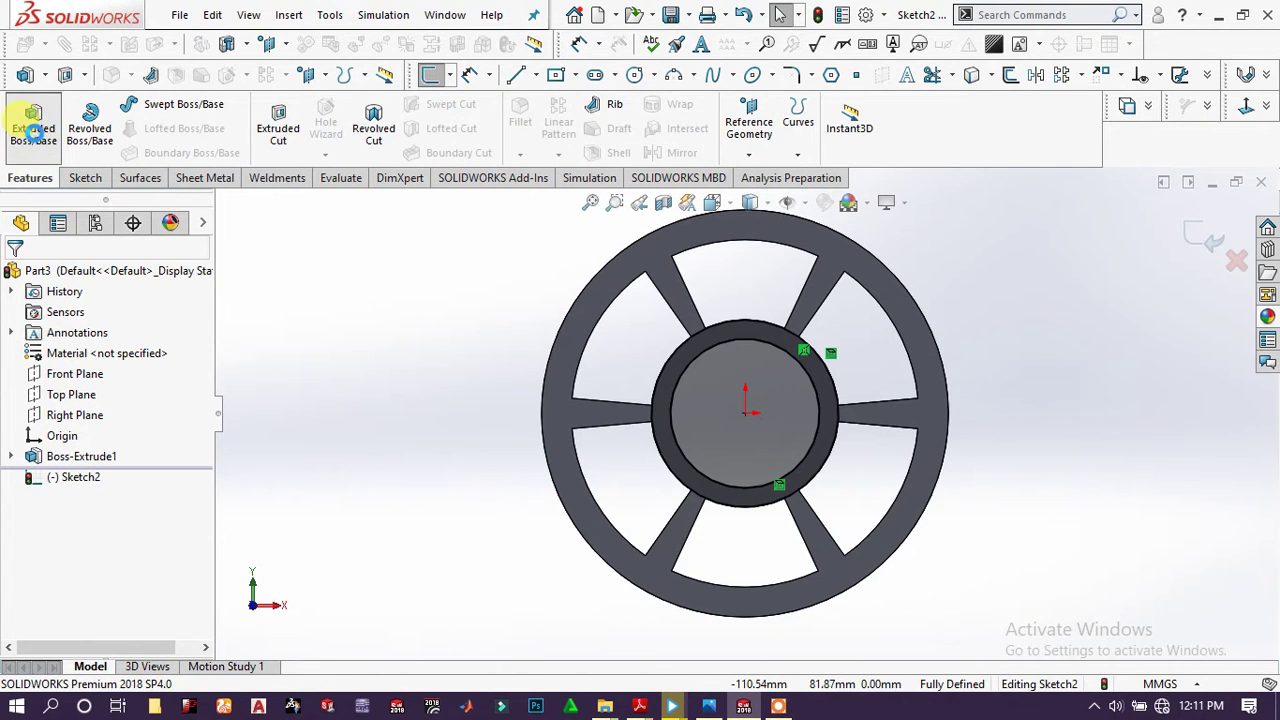
click(33, 128)
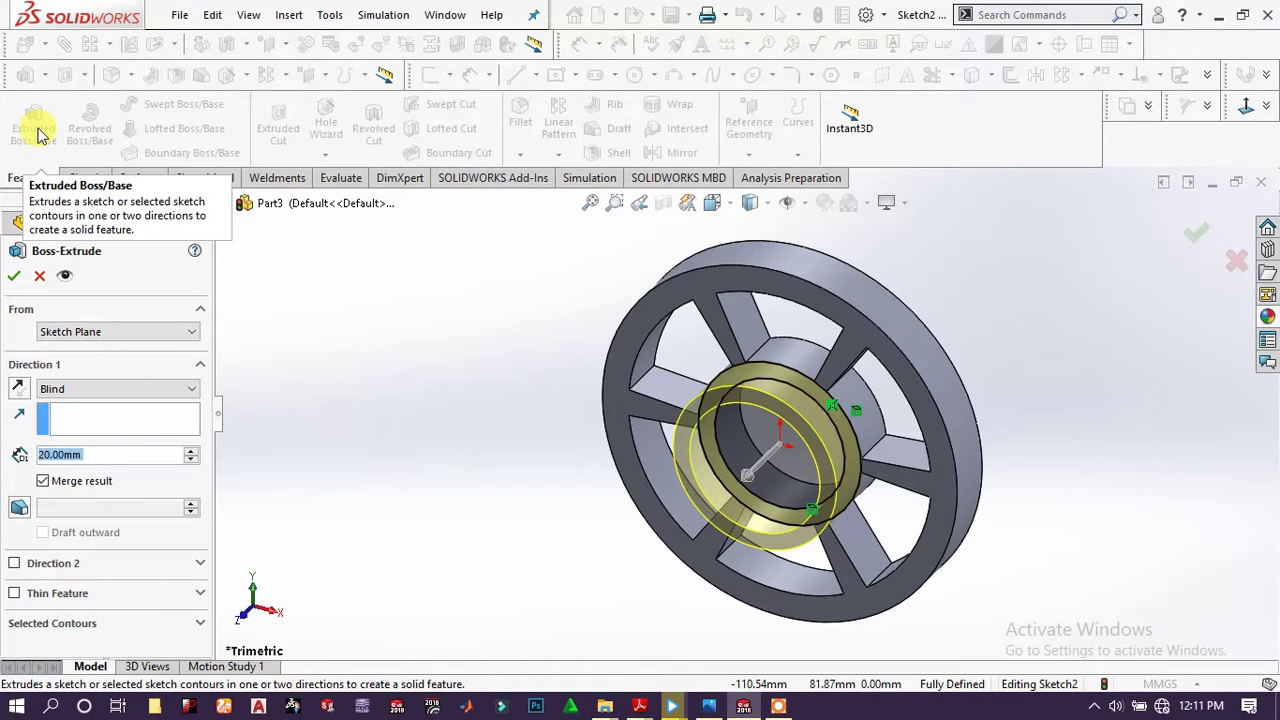
text(3)
key(Return)
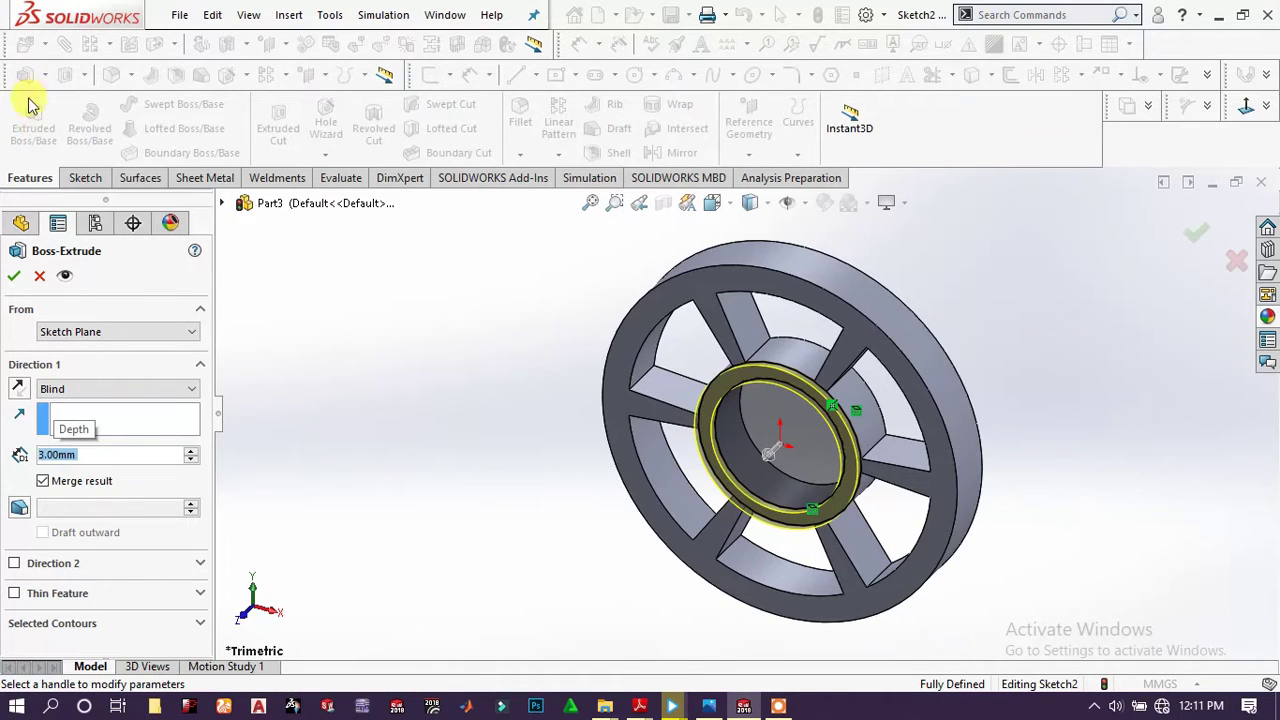
click(13, 277)
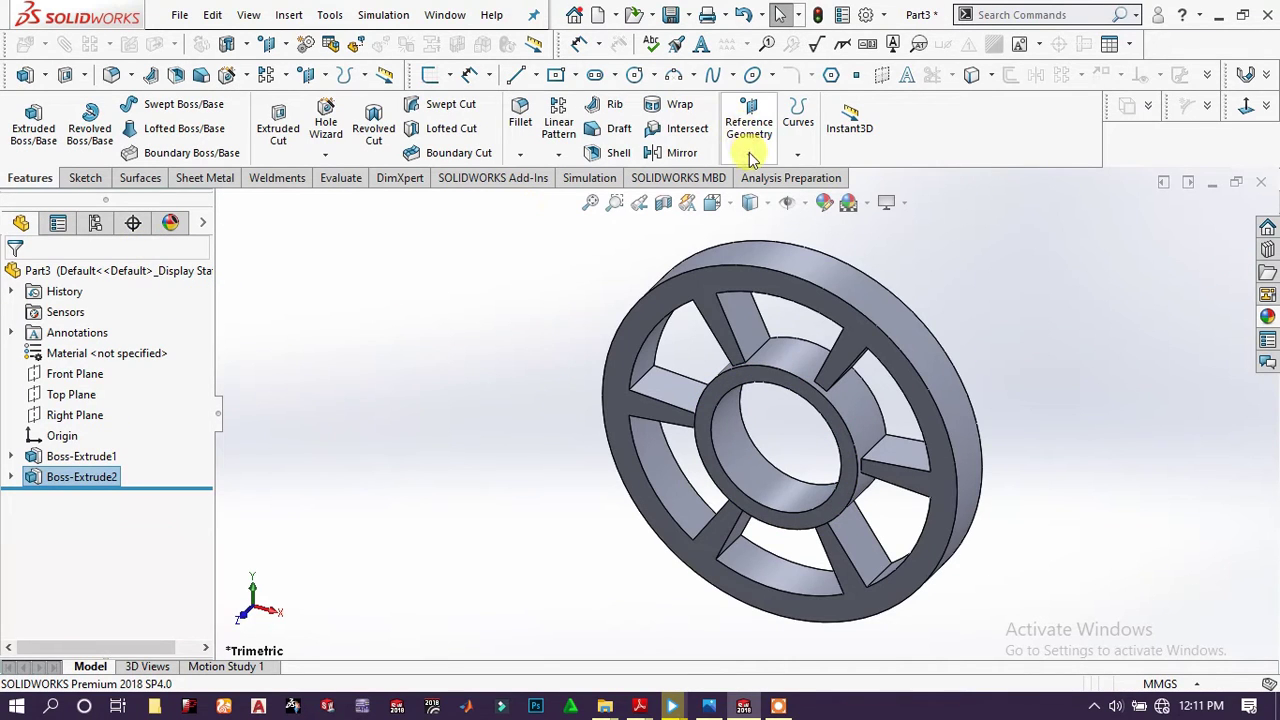
- Mirror the hub ring extrusion about the Front Plane to add the same raised ring on the wheel's back
click(684, 156)
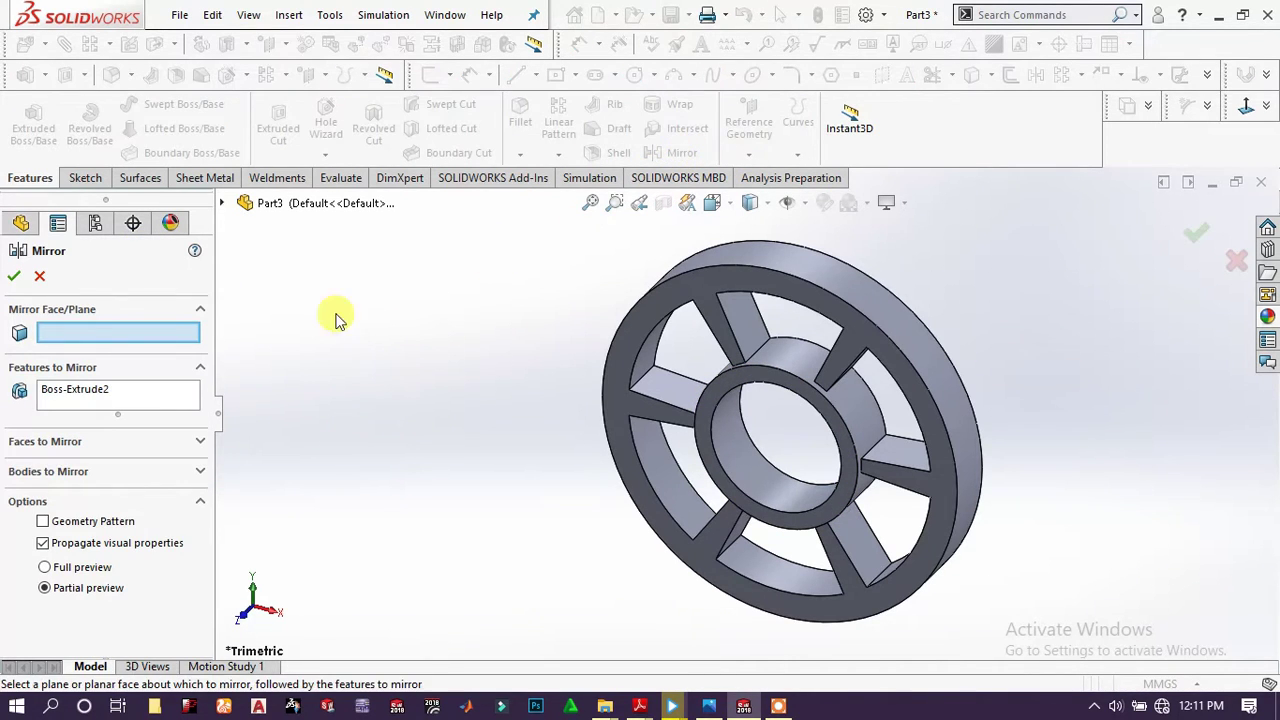
click(225, 205)
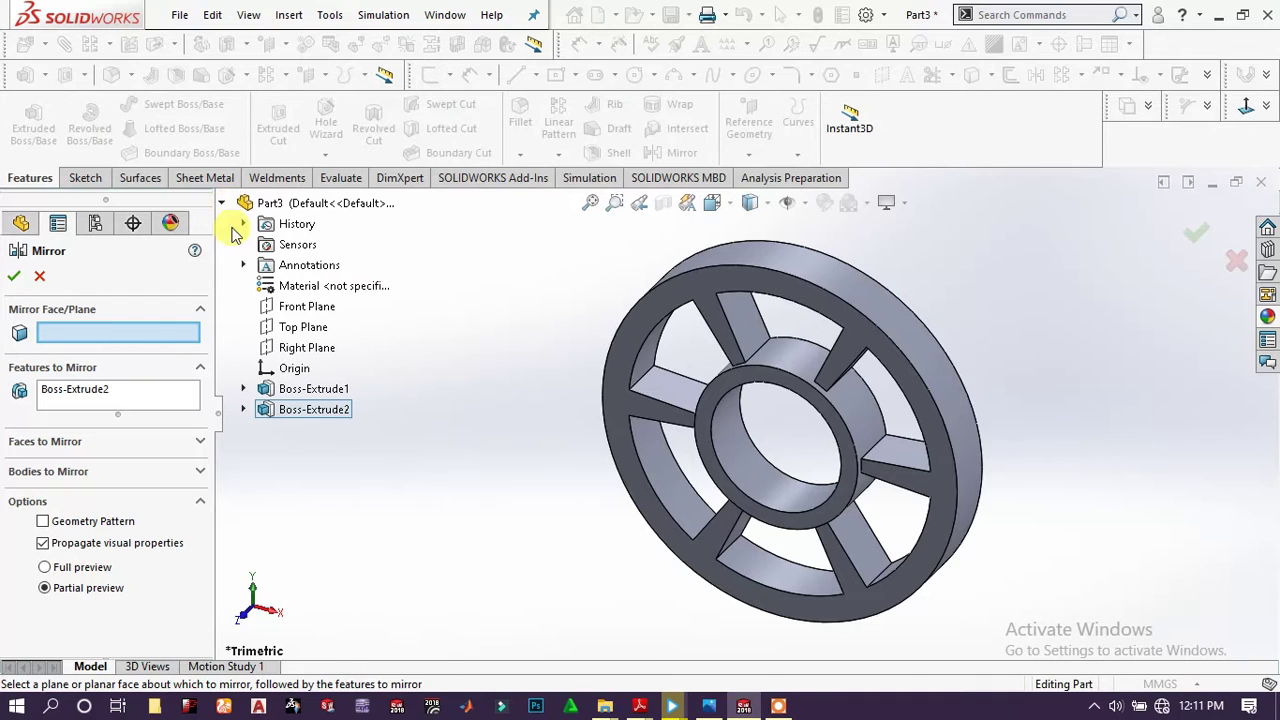
click(308, 307)
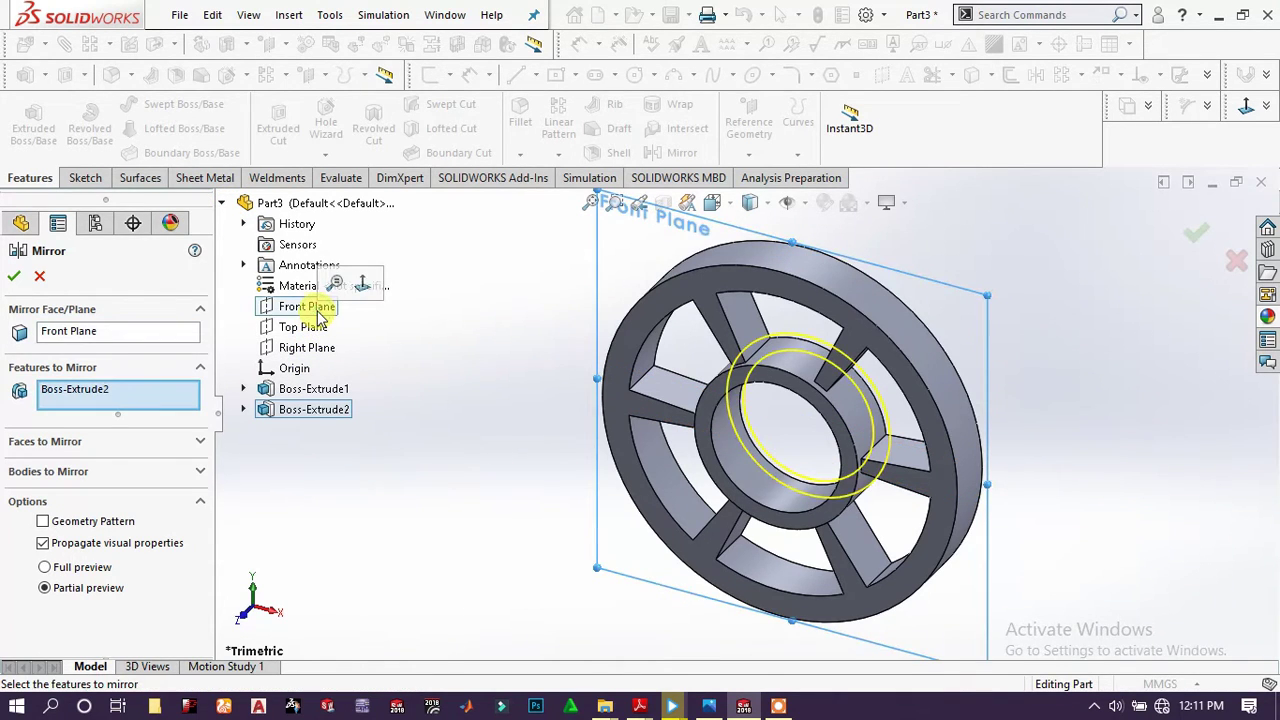
click(14, 278)
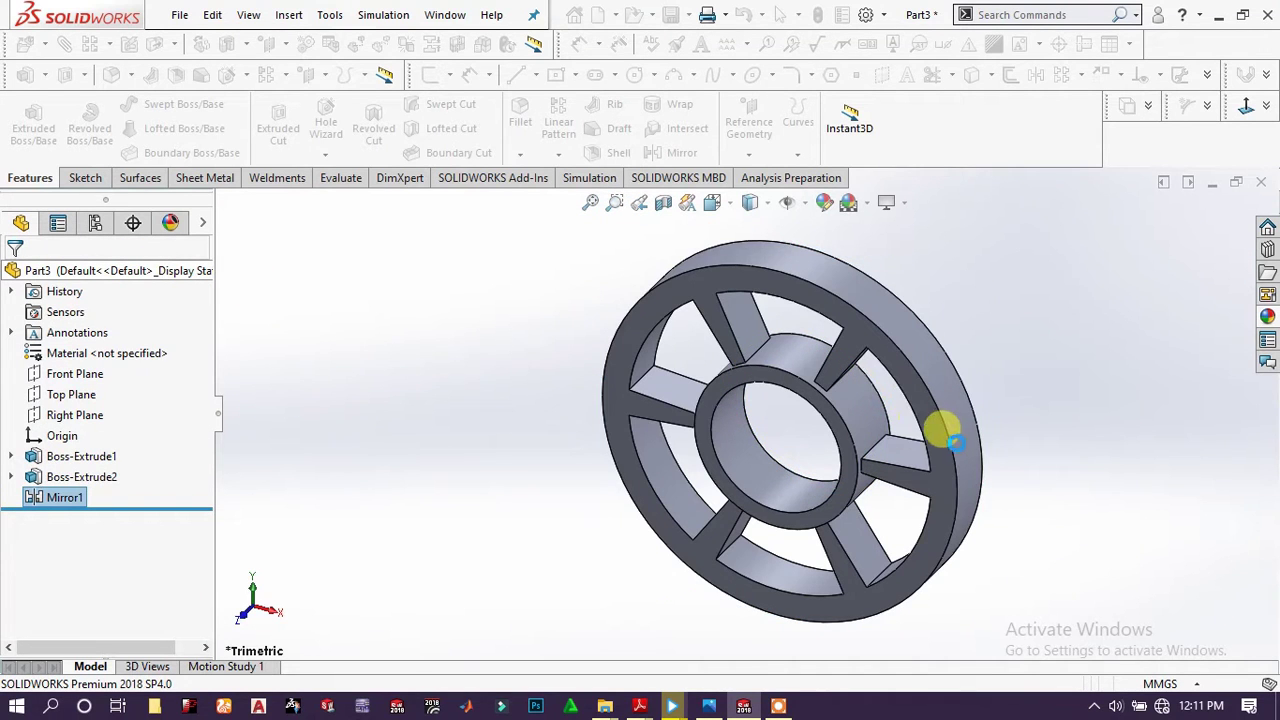
mouse_move(955, 442)
middle_down()
mouse_move(851, 346)
mouse_move(749, 437)
mouse_move(625, 414)
mouse_move(640, 357)
mouse_move(737, 400)
mouse_move(966, 420)
middle_up()
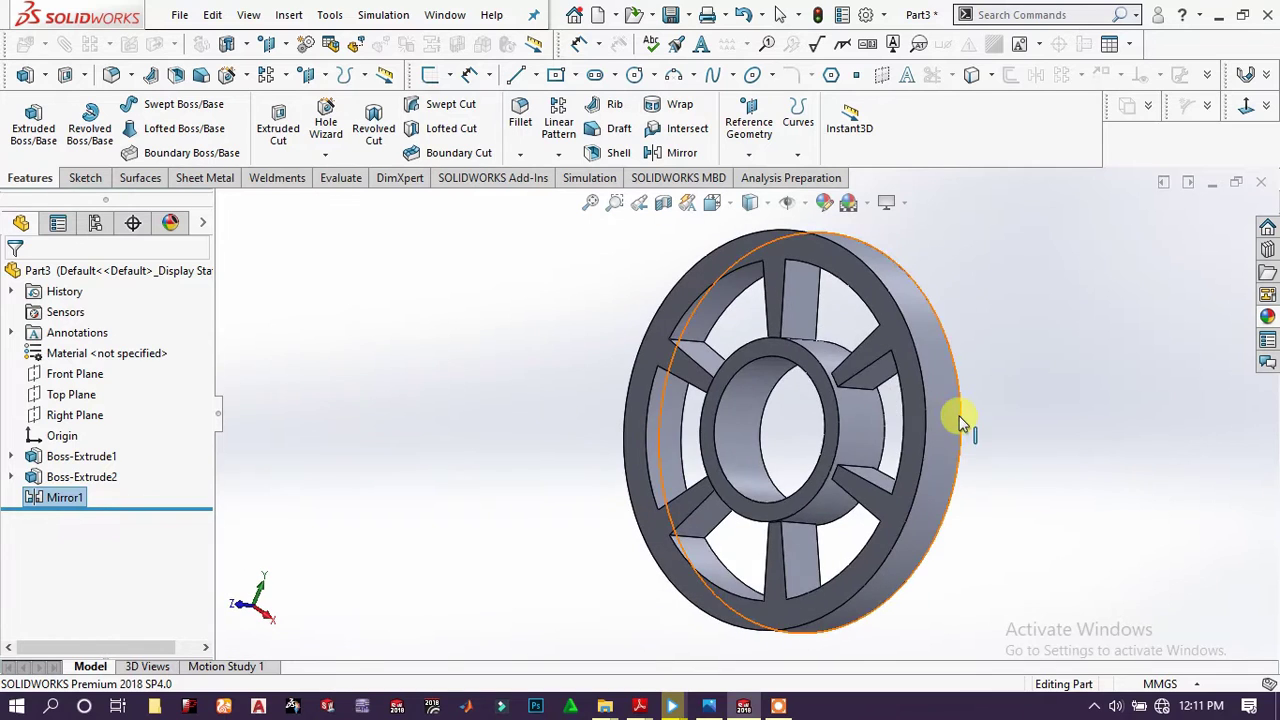
- Start a sketch on the Right Plane and draw a horizontal centerline through the origin, extending past both sides of the wheel
click(97, 415)
click(108, 382)
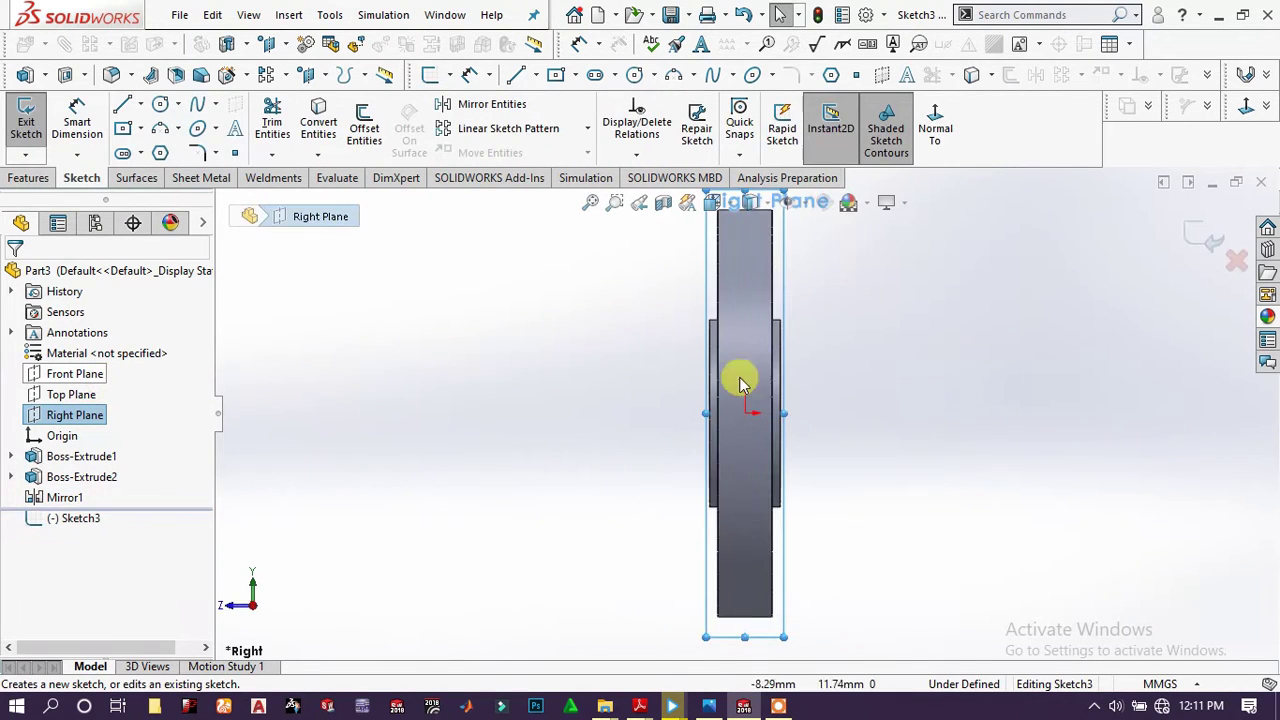
scroll(780, 310, down, 3)
scroll(770, 330, up, 3)
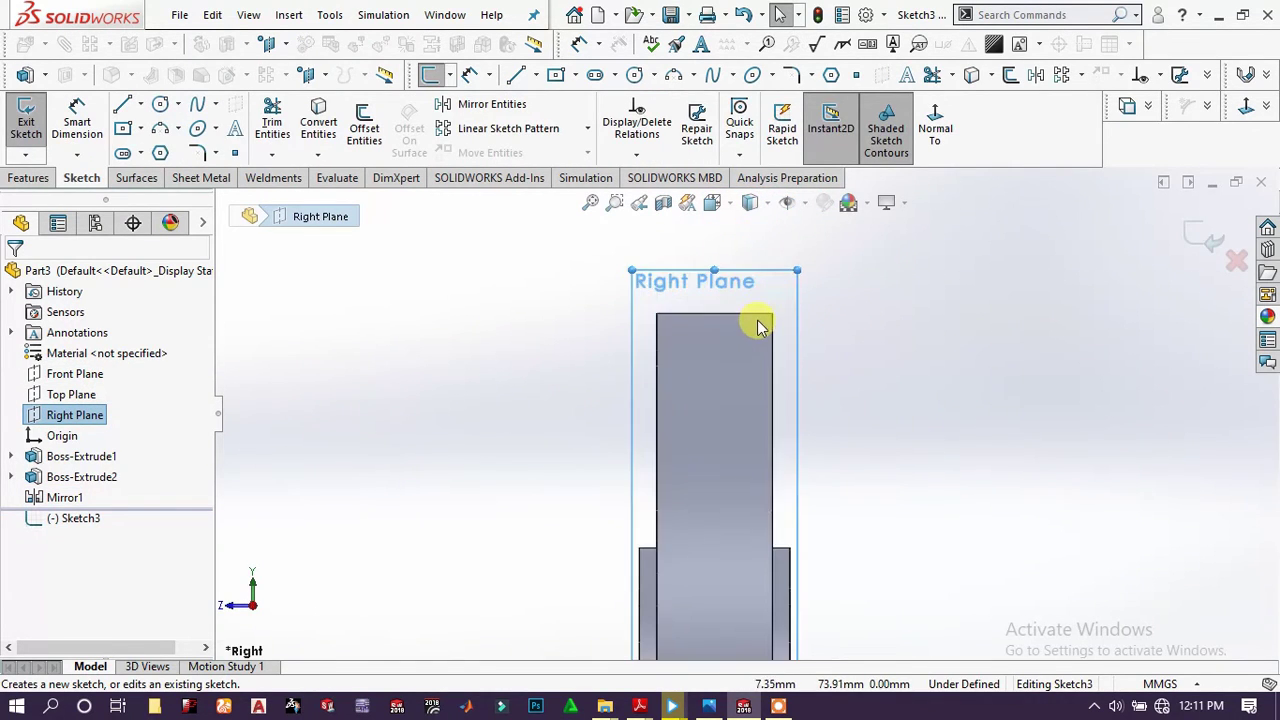
scroll(760, 358, up, 1)
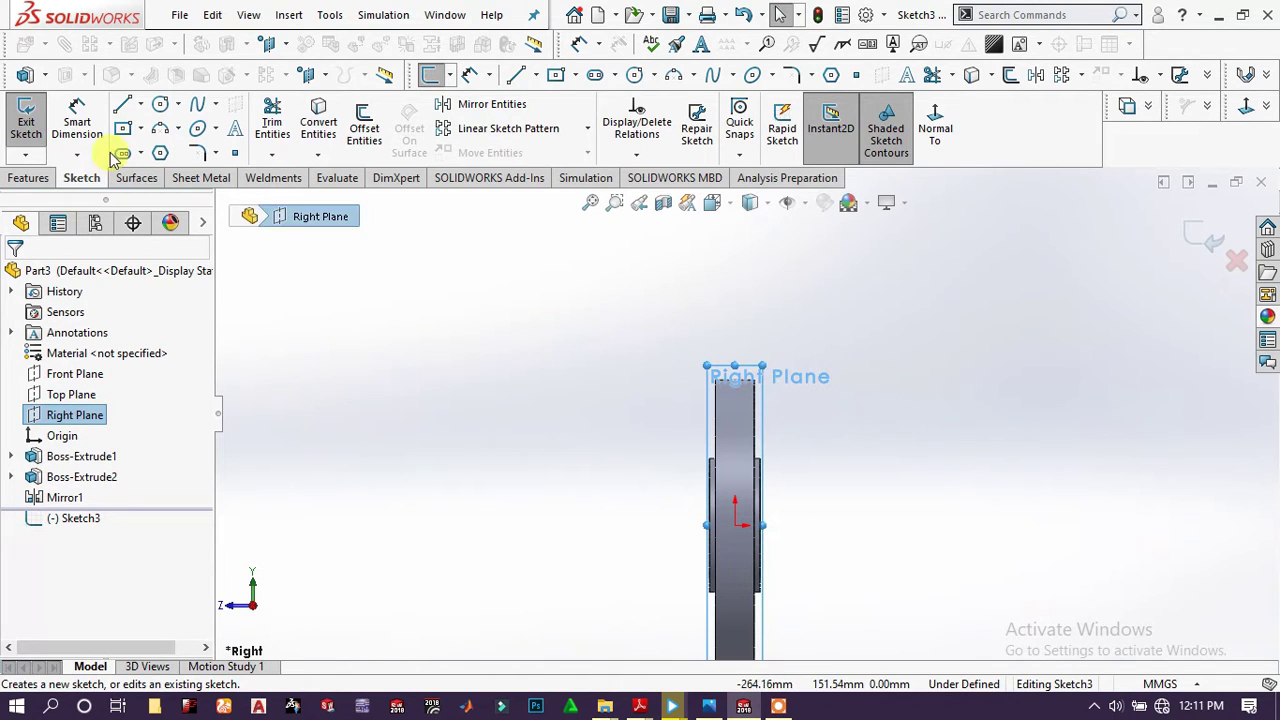
click(123, 110)
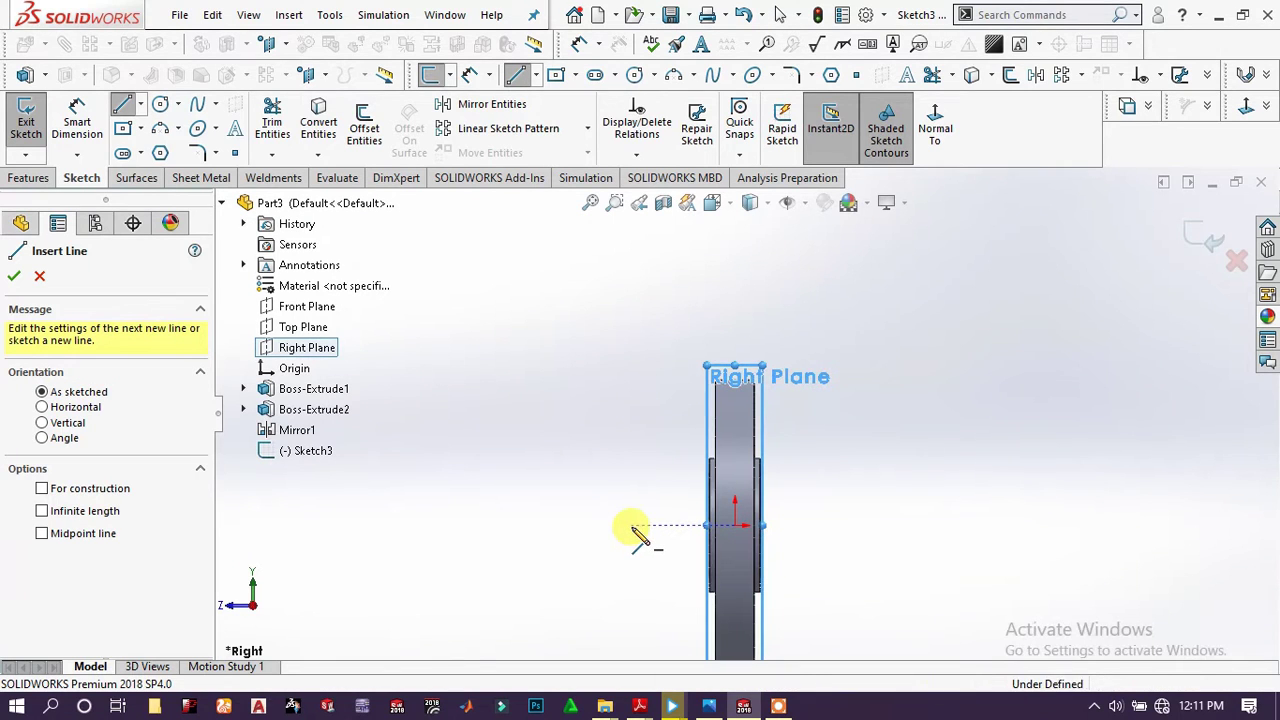
click(632, 524)
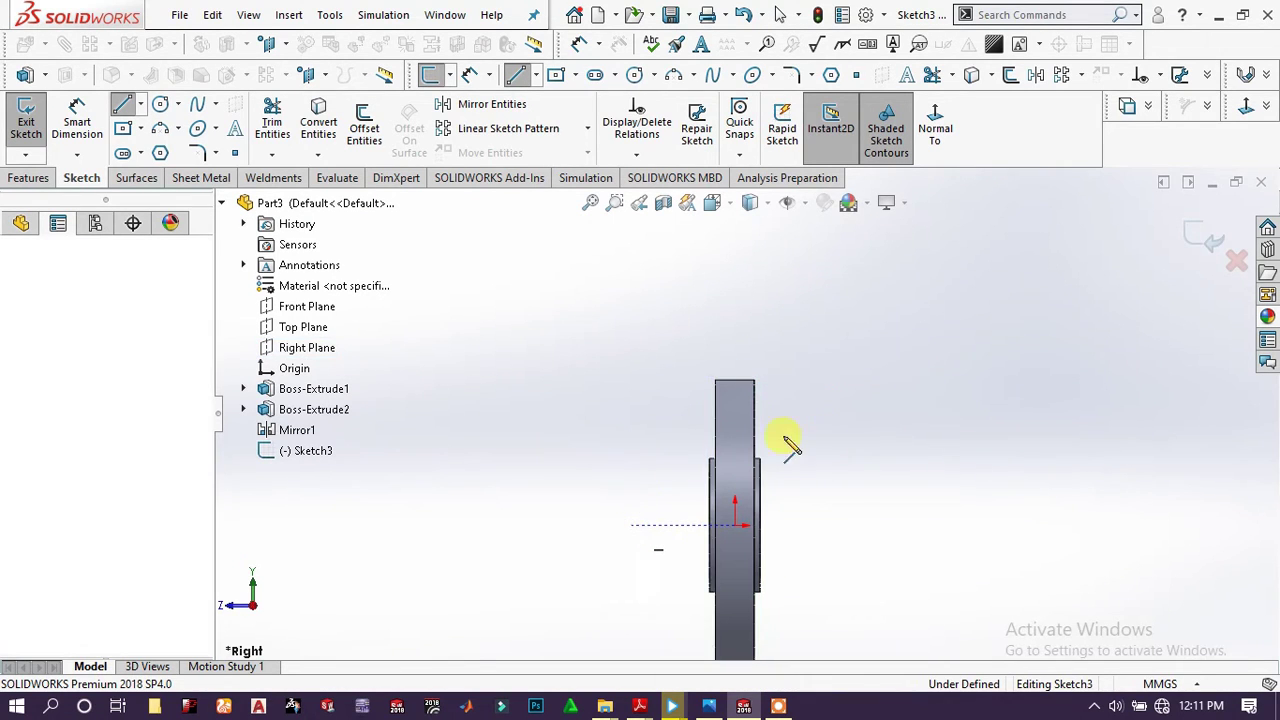
click(1073, 525)
right_click(1077, 495)
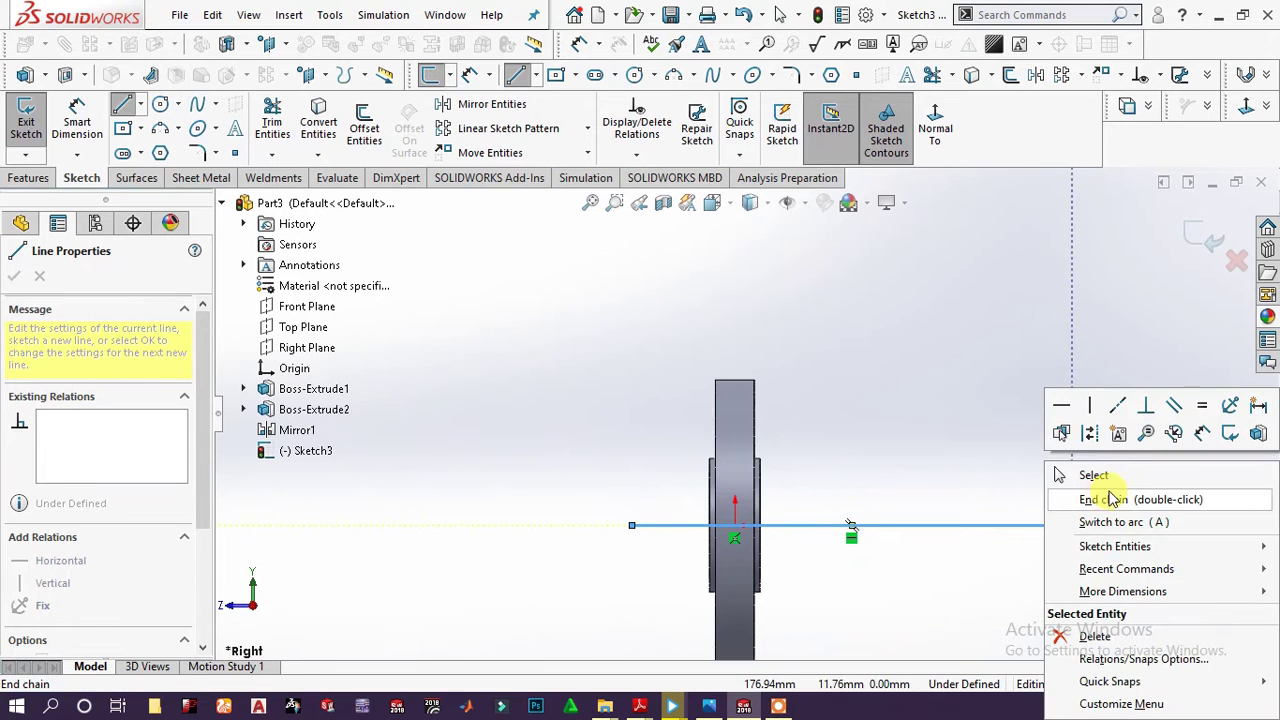
click(1090, 474)
key(Escape)
- Sketch a closed line profile at the rim's upper edge: a trapezoidal groove with a floor about 7.1 mm wide, enclosed above by a rim-width rectangle
scroll(571, 408, down, 5)
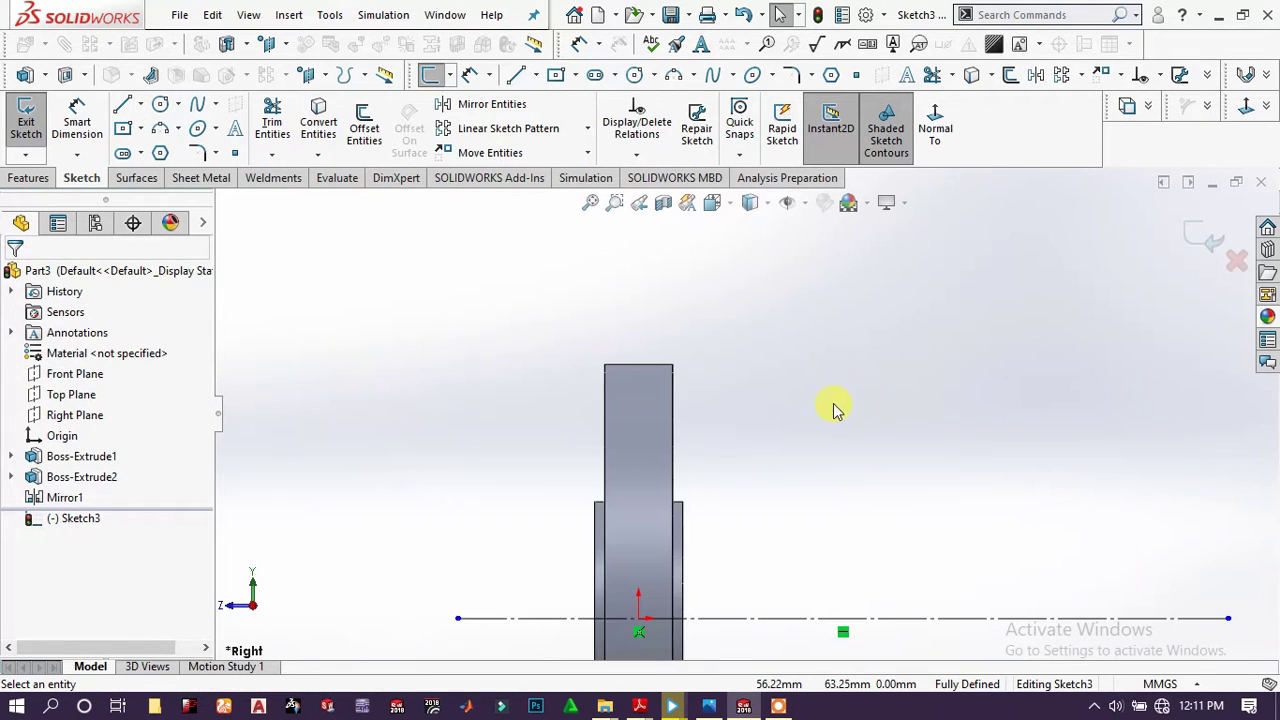
click(122, 106)
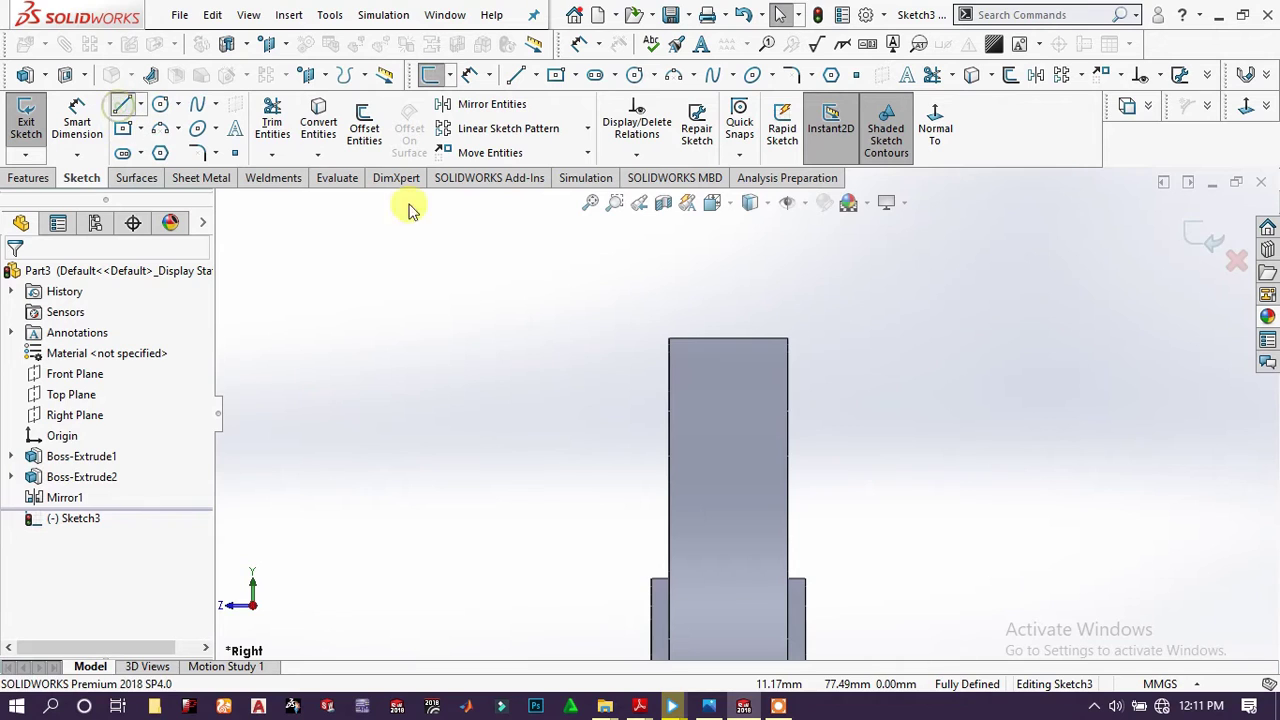
click(671, 339)
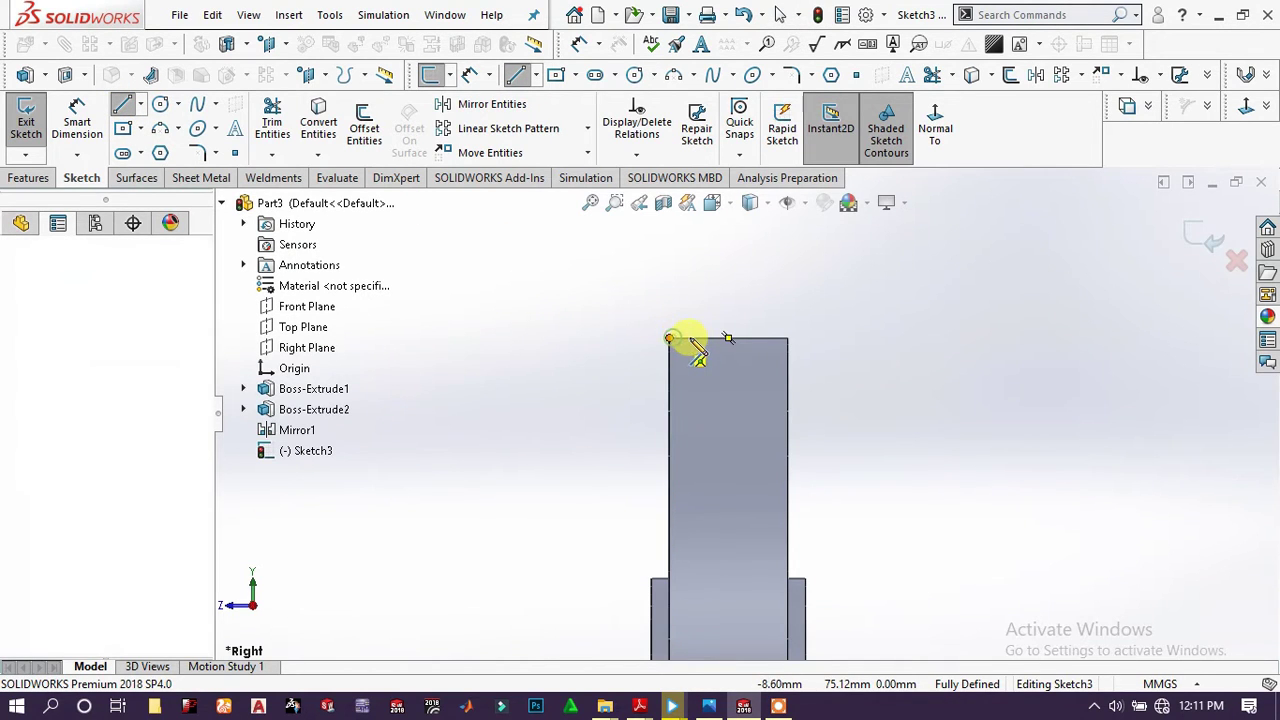
click(697, 340)
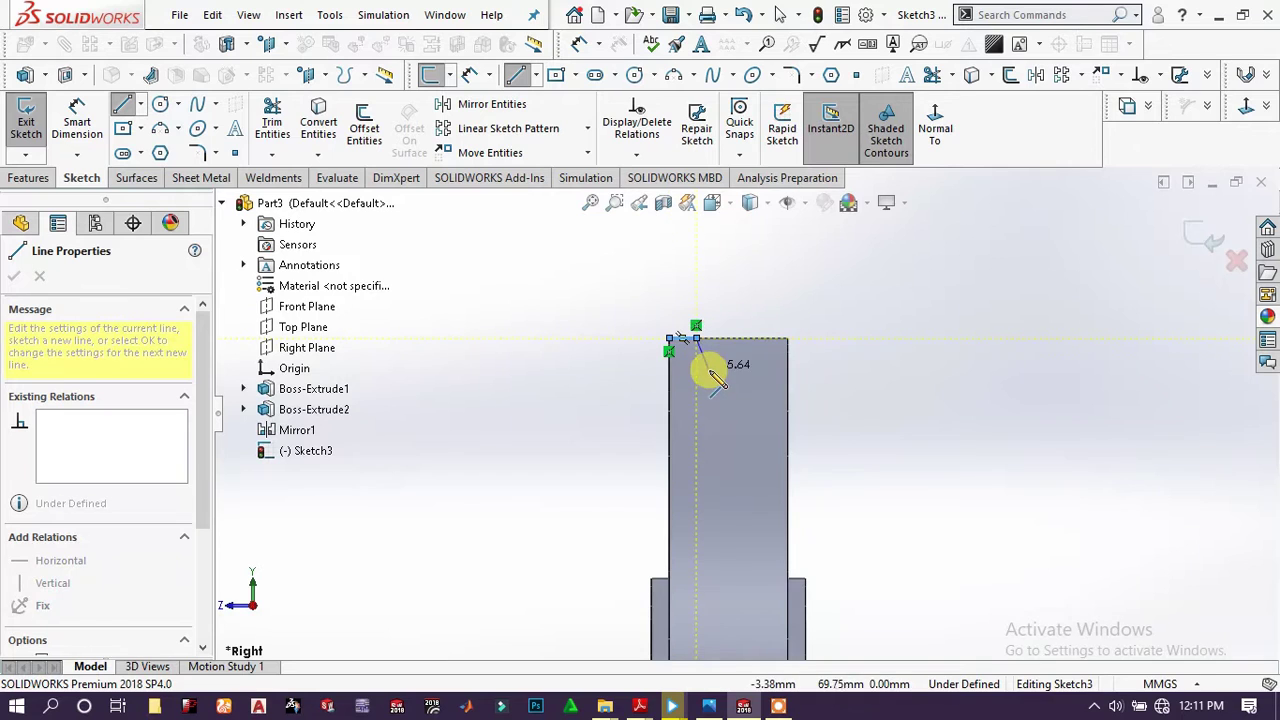
click(709, 378)
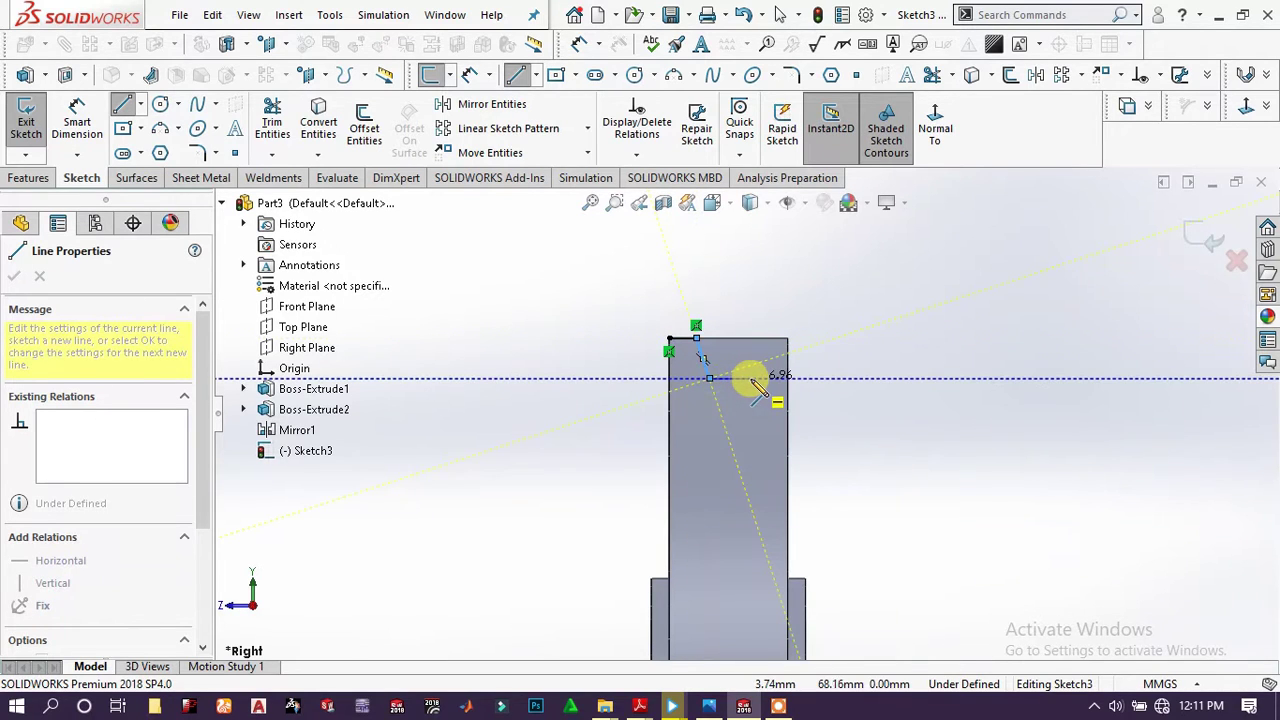
click(751, 378)
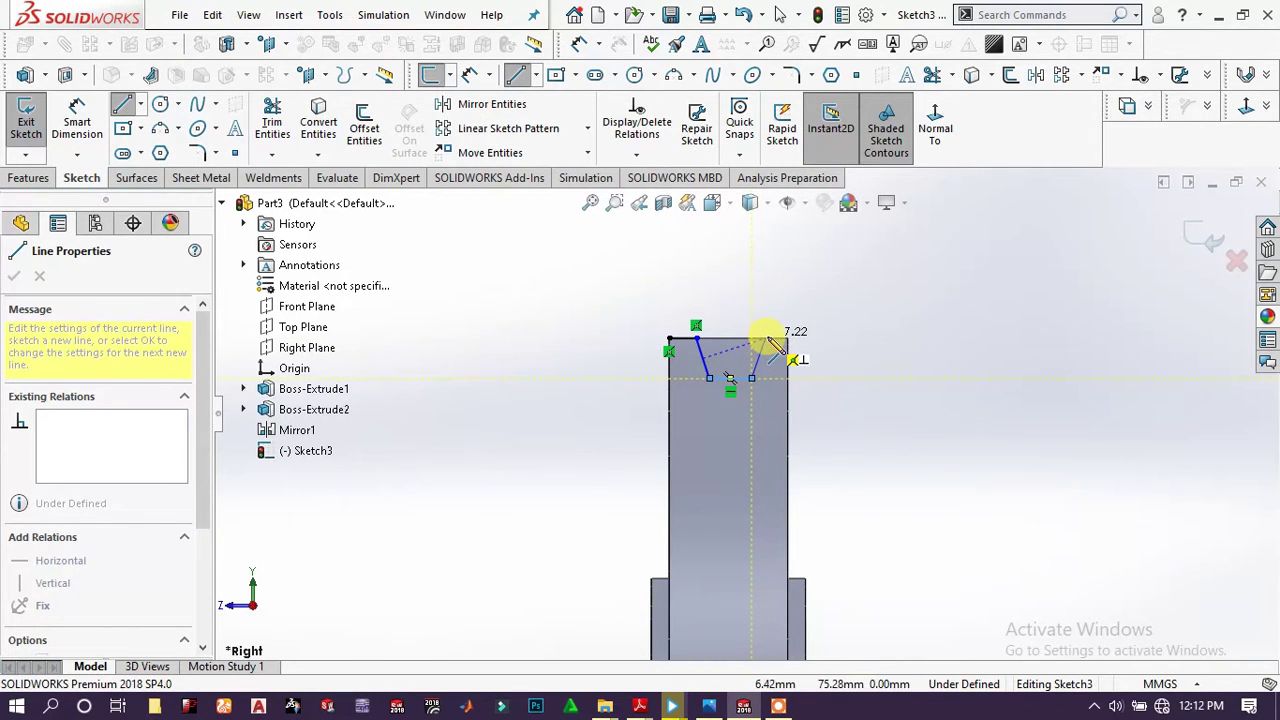
click(765, 339)
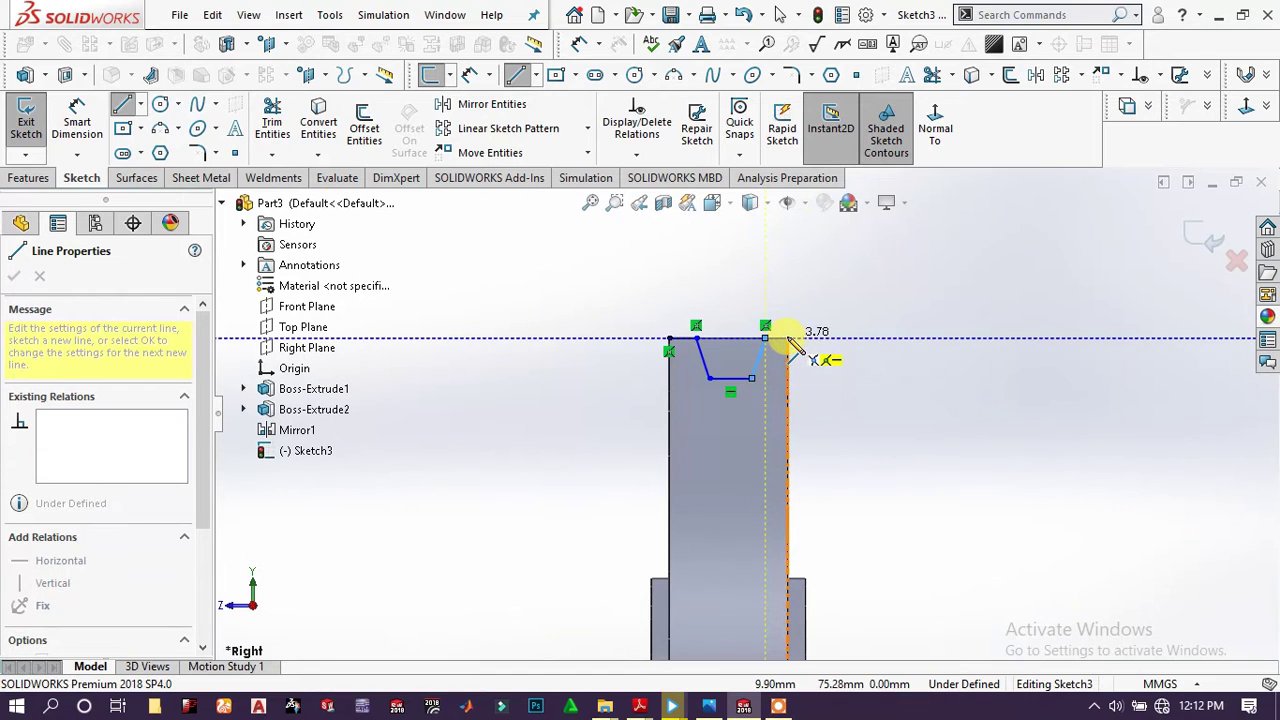
click(789, 338)
click(790, 295)
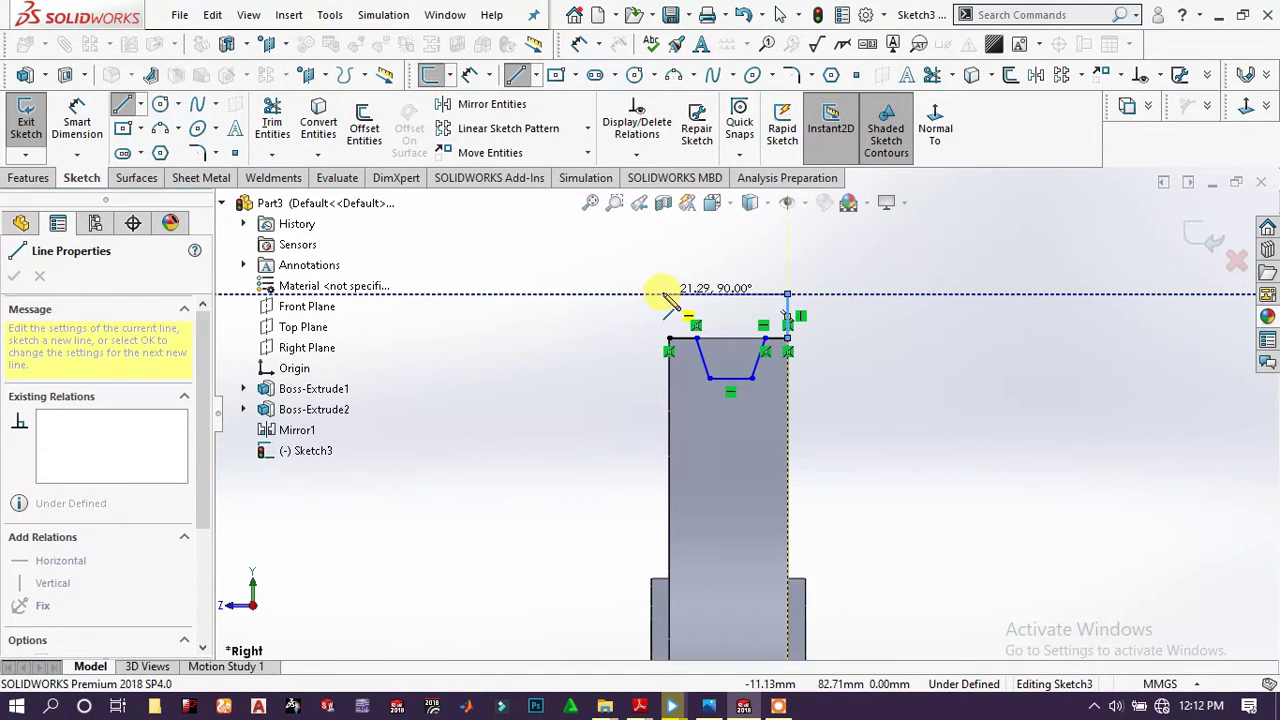
click(667, 295)
click(669, 338)
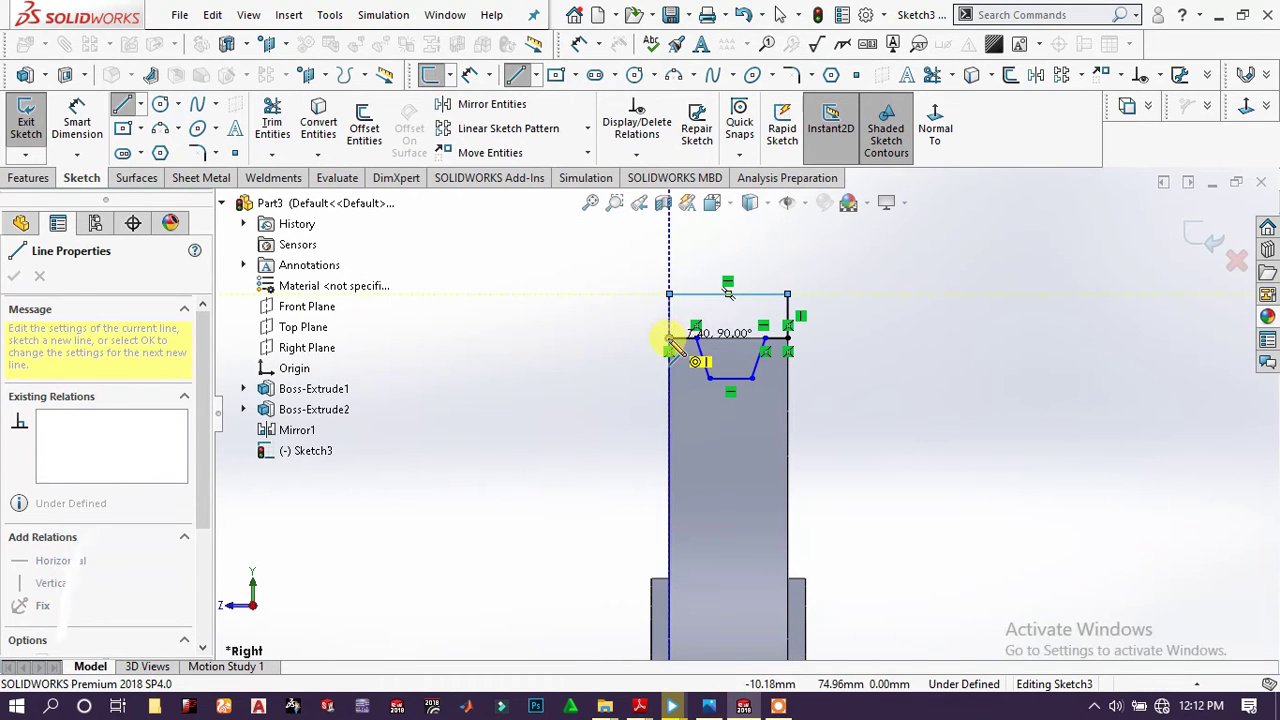
- Dimension the angle between the groove's left slanted side and its floor as 120°
click(98, 120)
scroll(720, 346, down, 4)
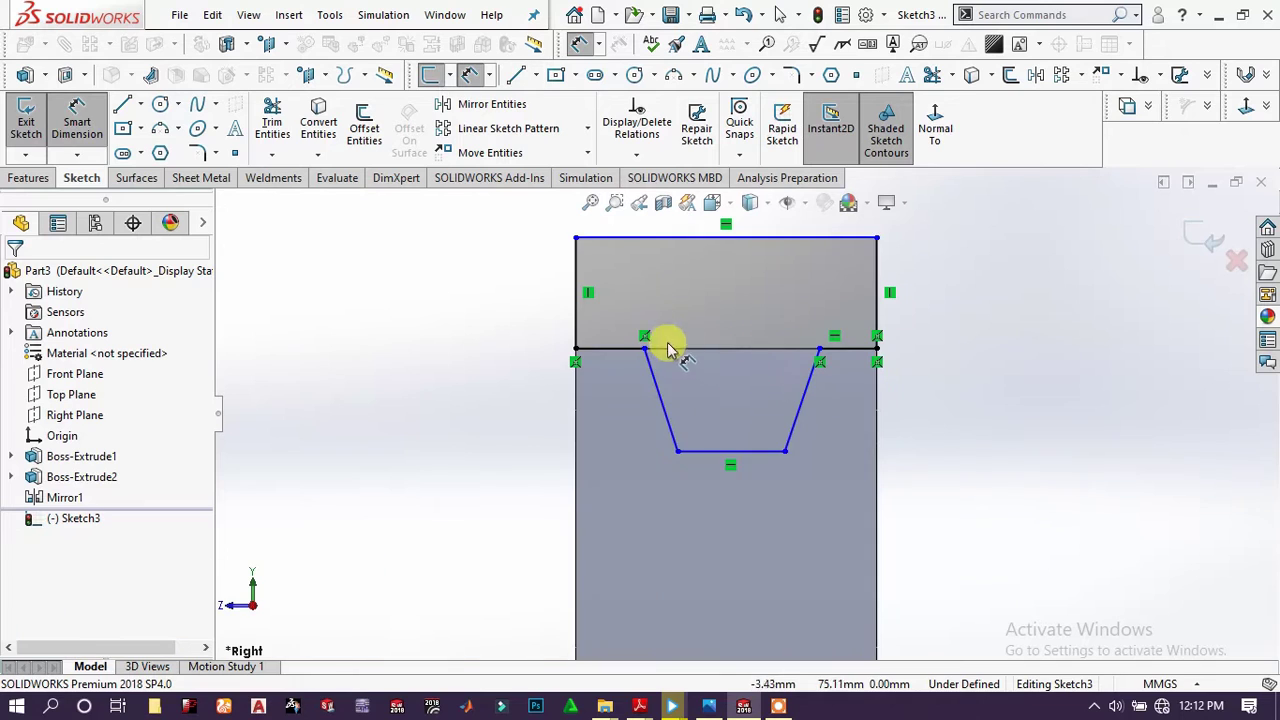
click(678, 458)
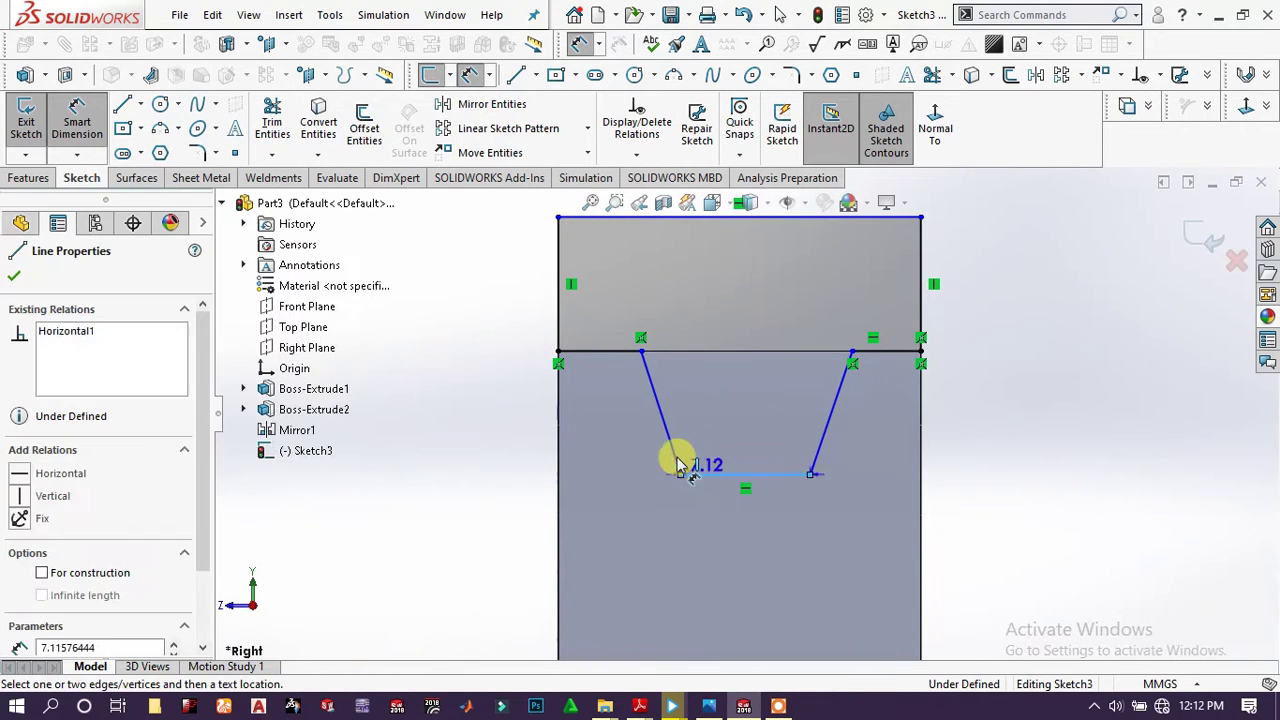
click(686, 472)
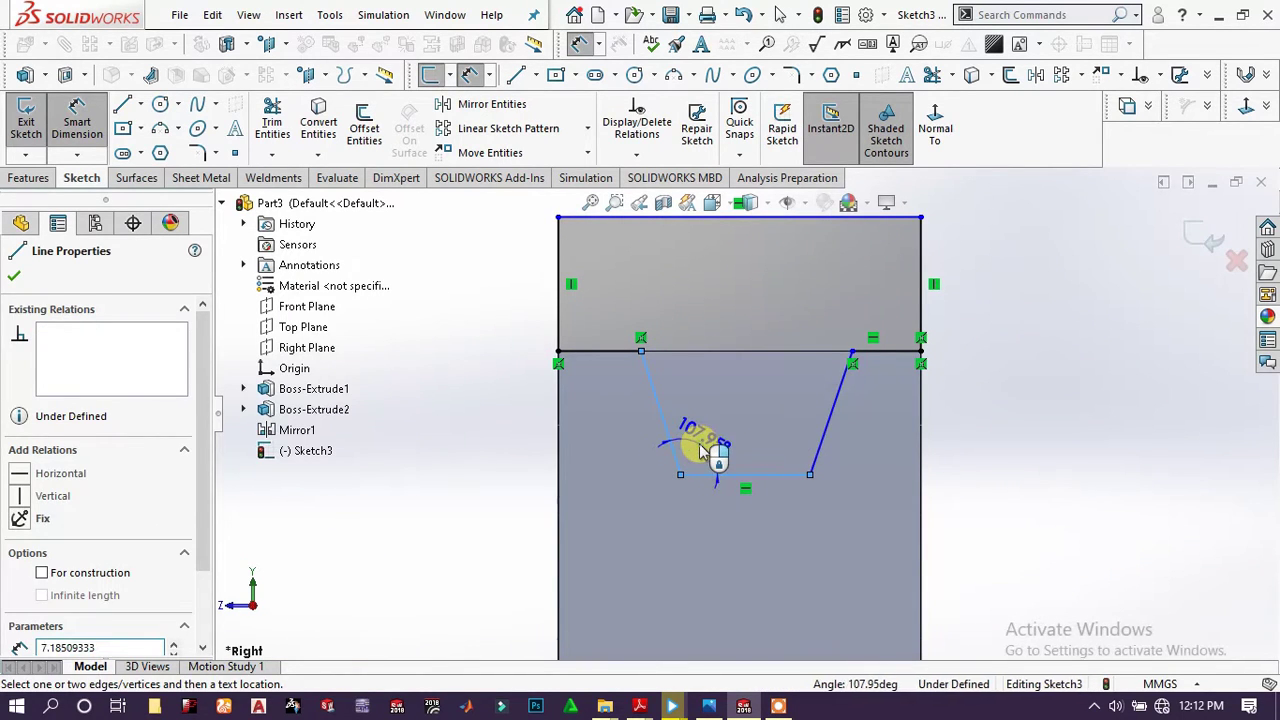
click(706, 441)
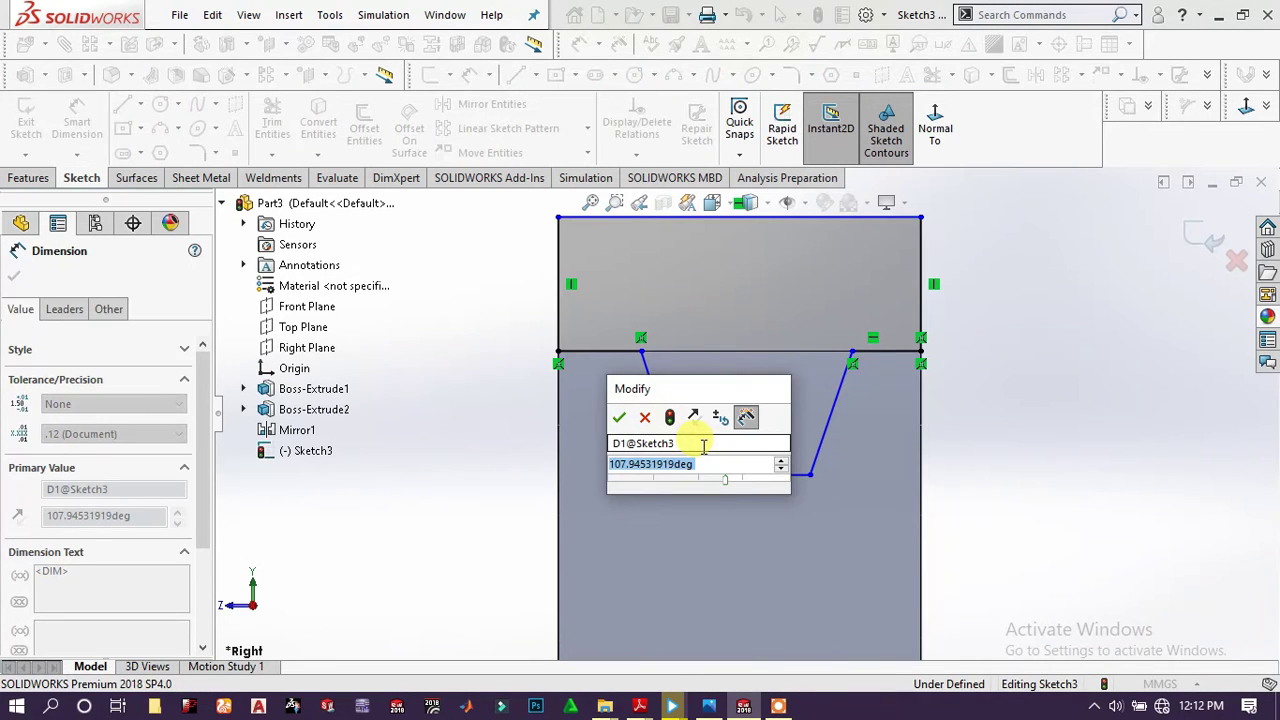
text(120)
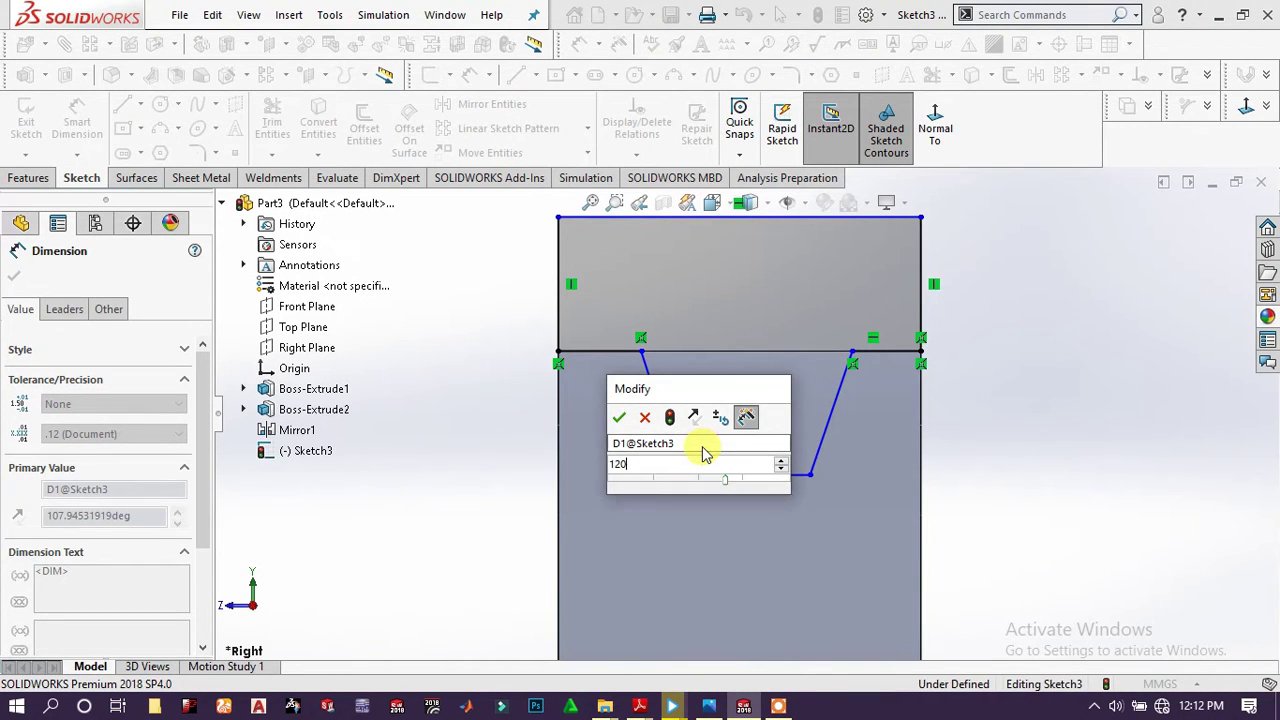
key(Return)
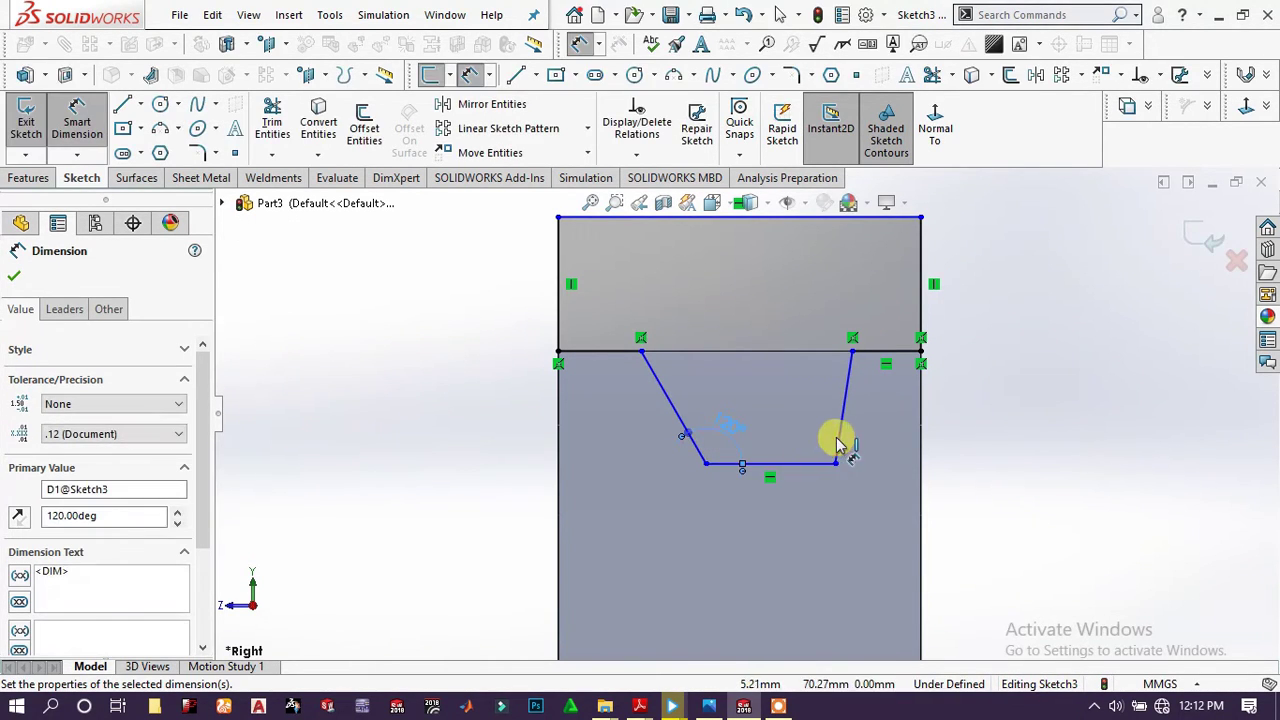
- Dimension the angle between the groove's right slanted side and its floor as 120°
click(818, 467)
click(814, 462)
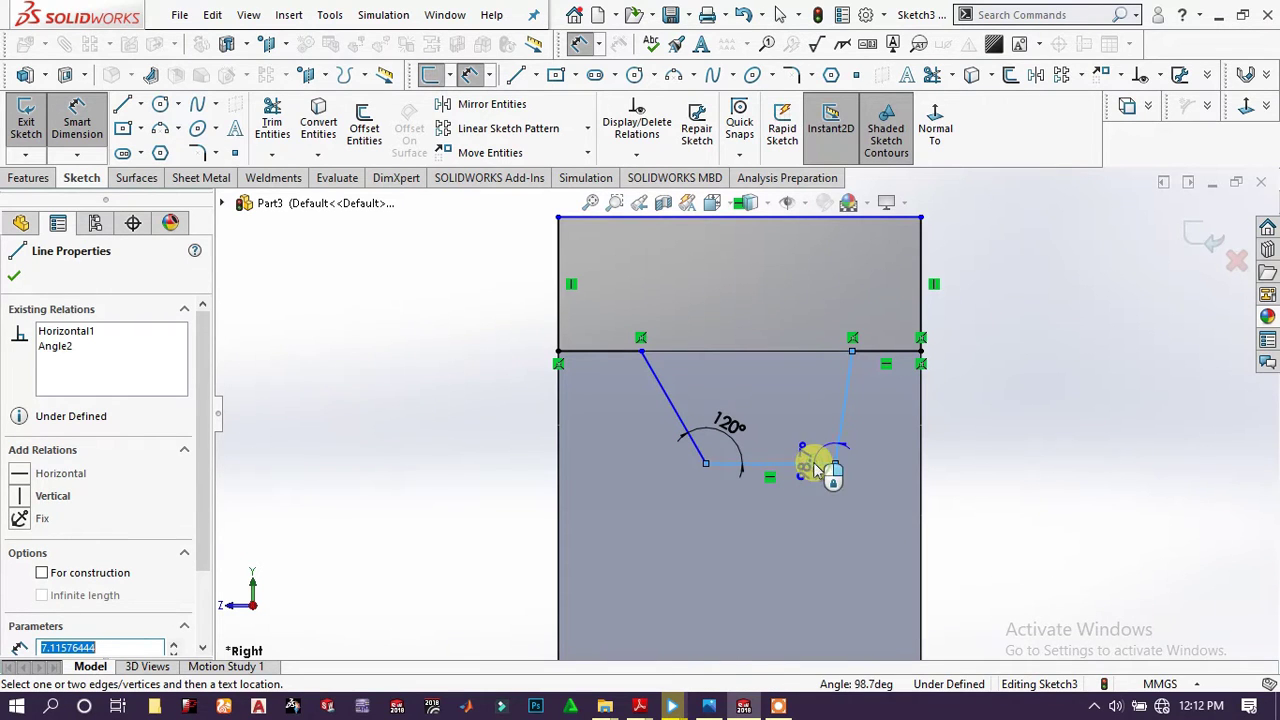
click(818, 447)
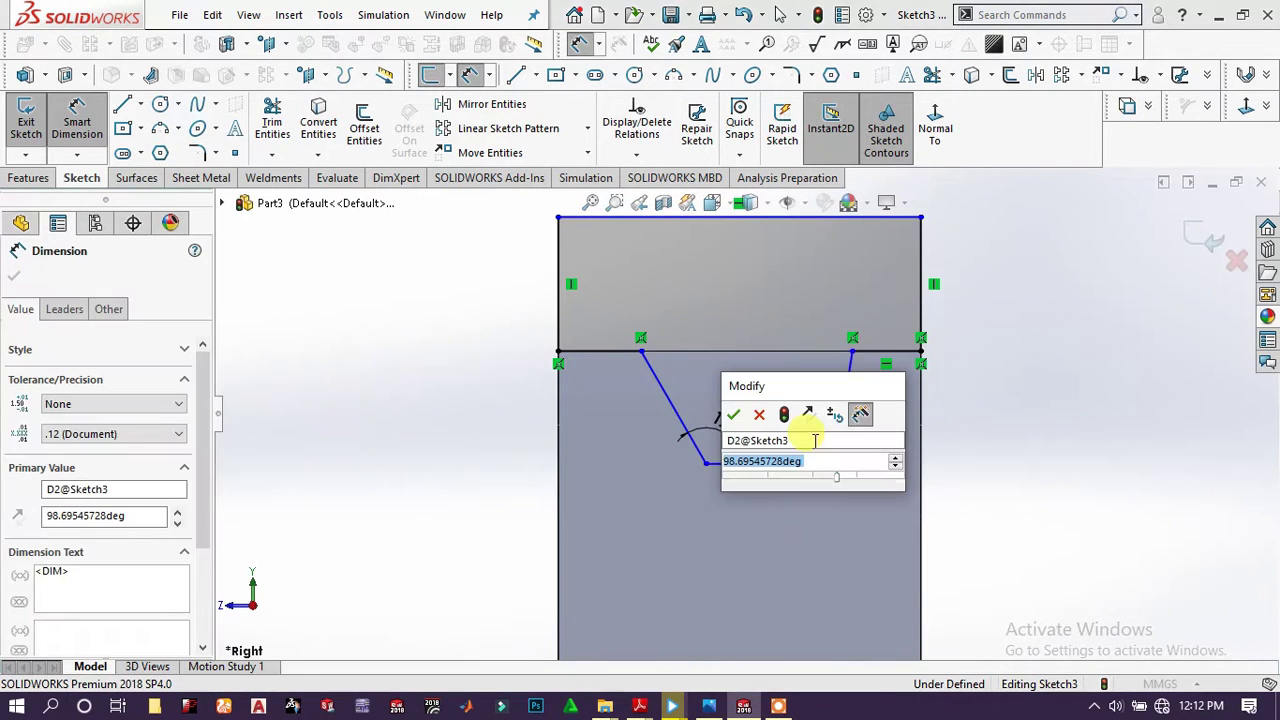
text(120)
key(Return)
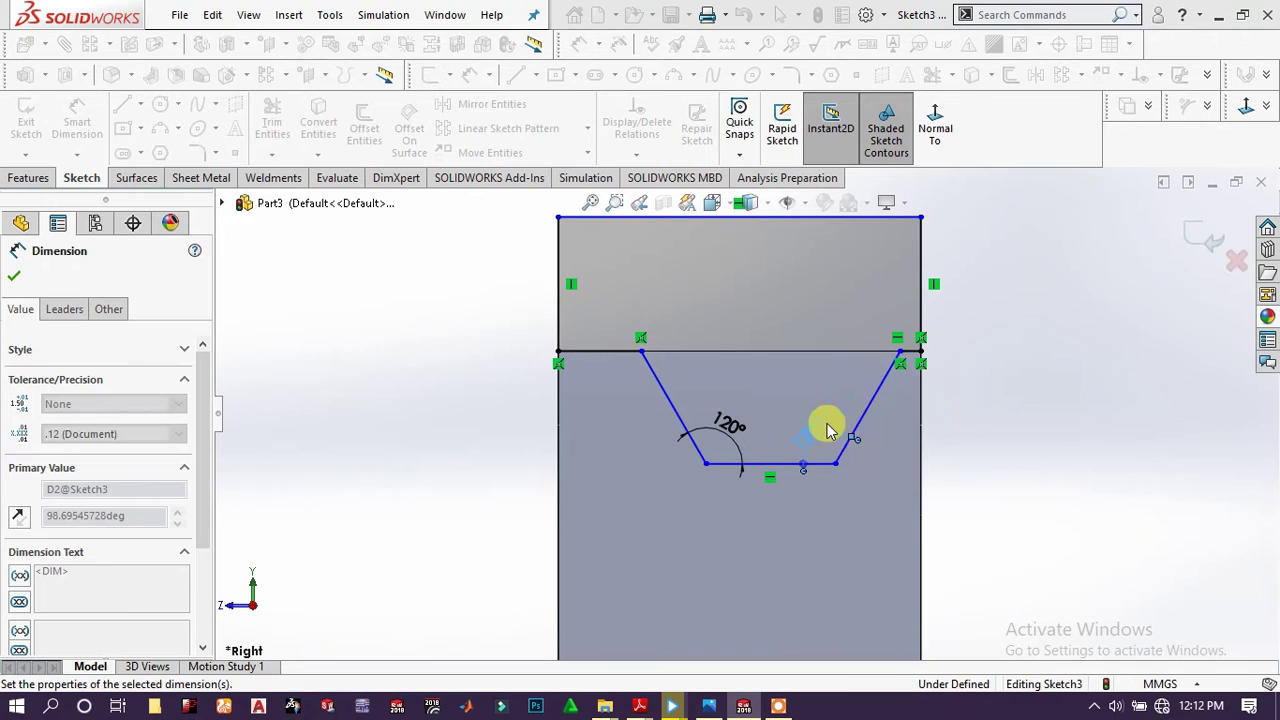
- Dimension the short horizontal segment between the rim's left edge and the groove as 3 mm
click(600, 350)
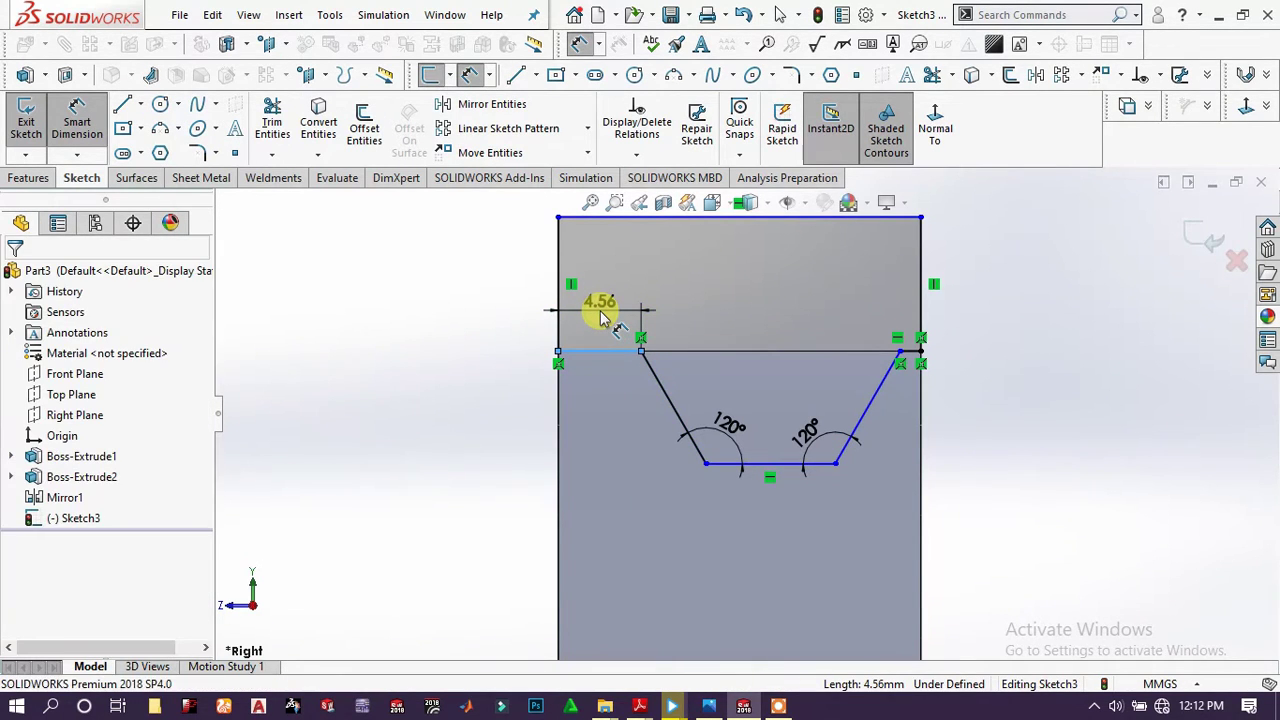
click(602, 318)
text(3)
key(Return)
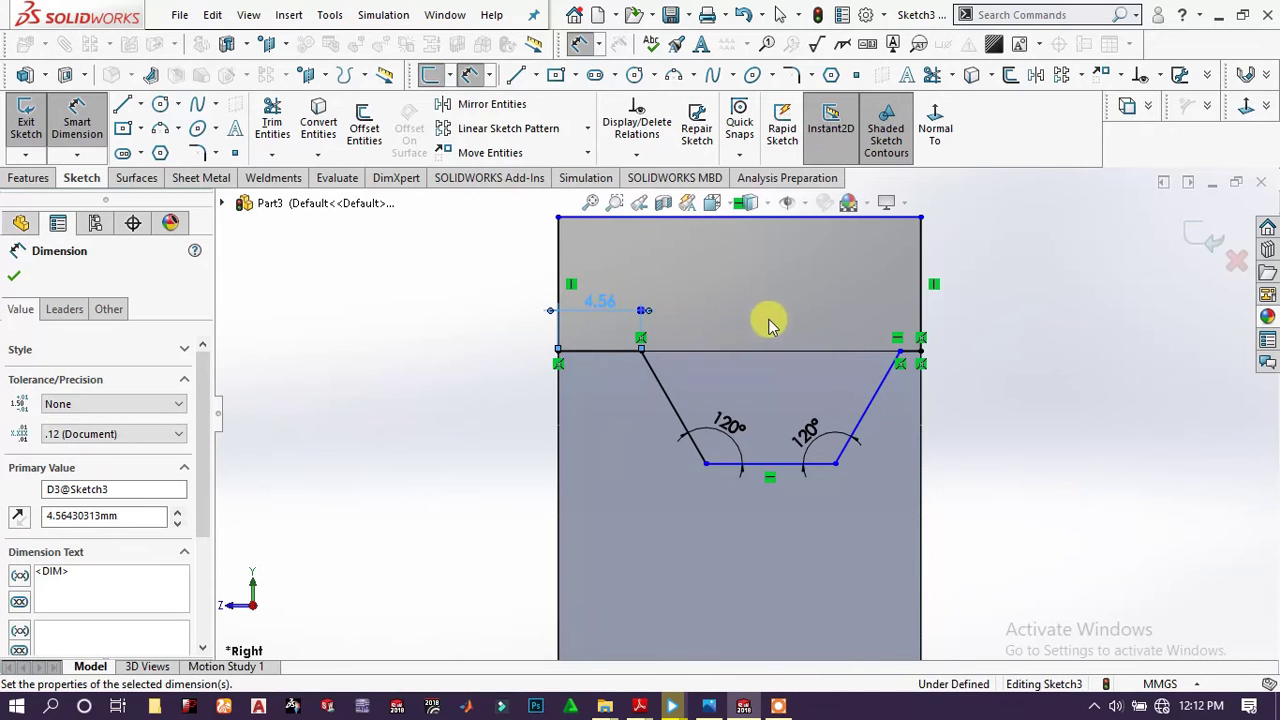
- Dimension the short horizontal segment between the groove and the rim's right edge as 3 mm
click(896, 306)
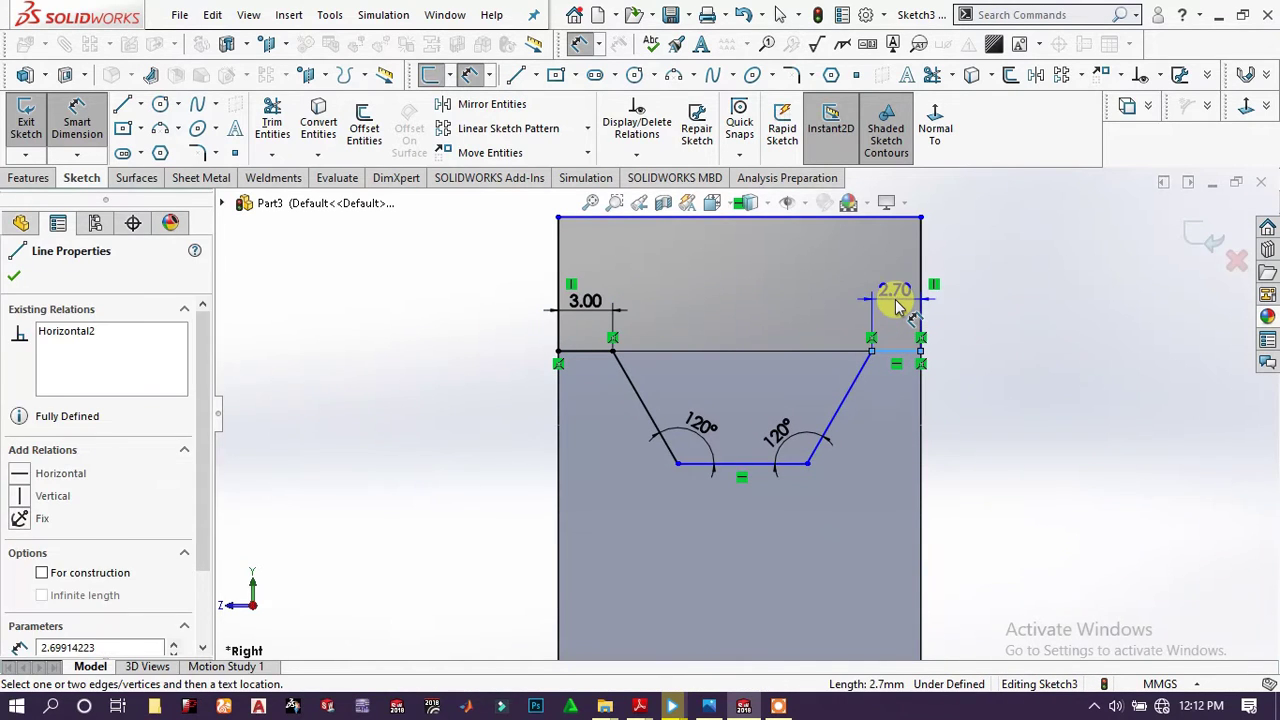
click(895, 299)
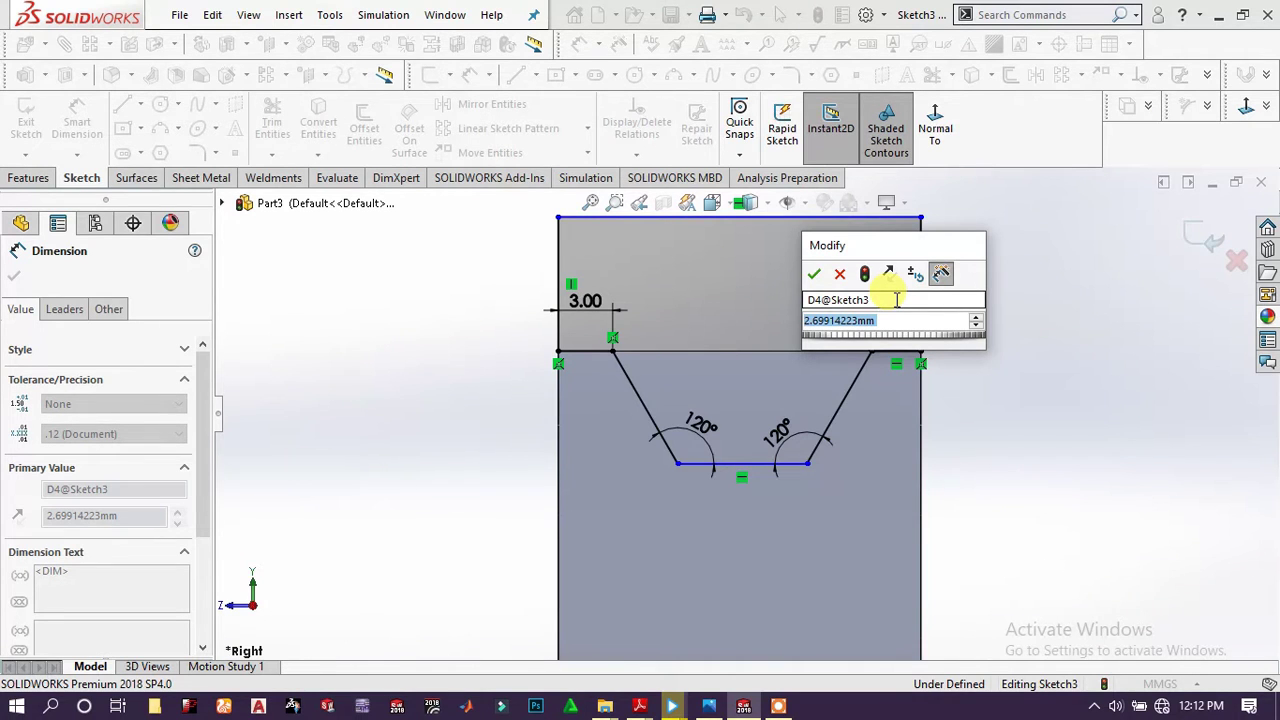
text(3)
key(Return)
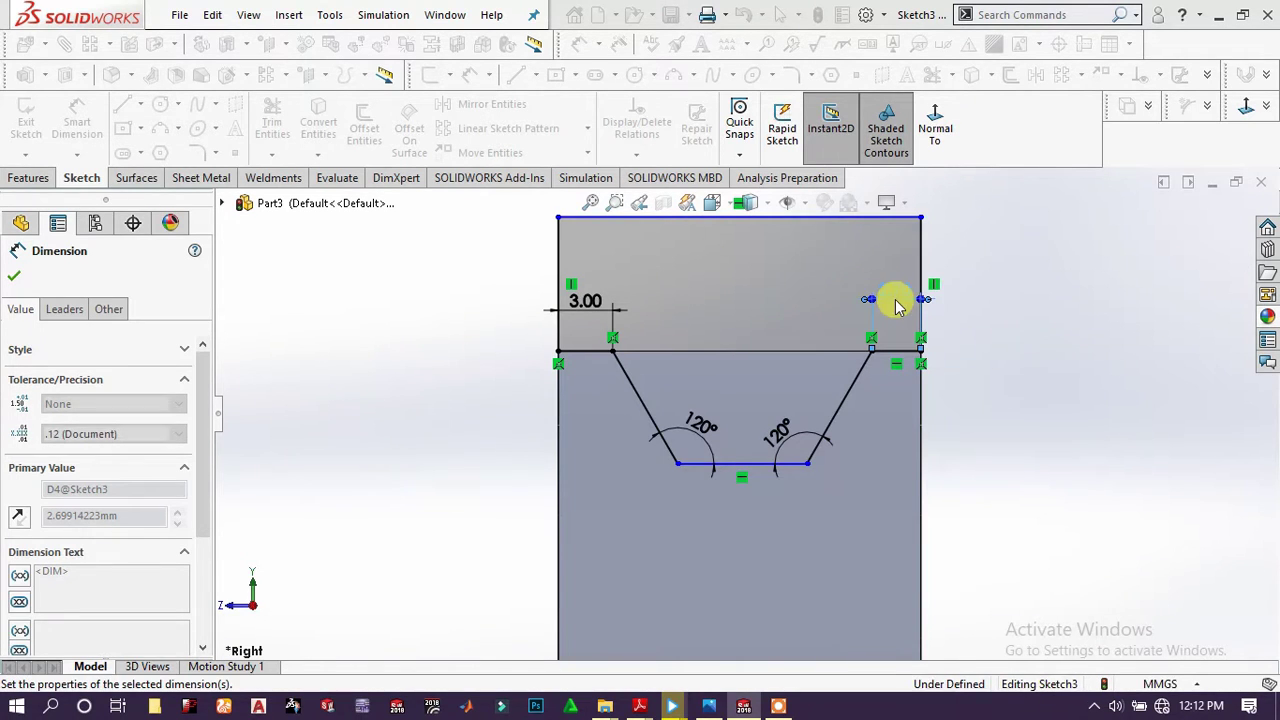
click(1017, 376)
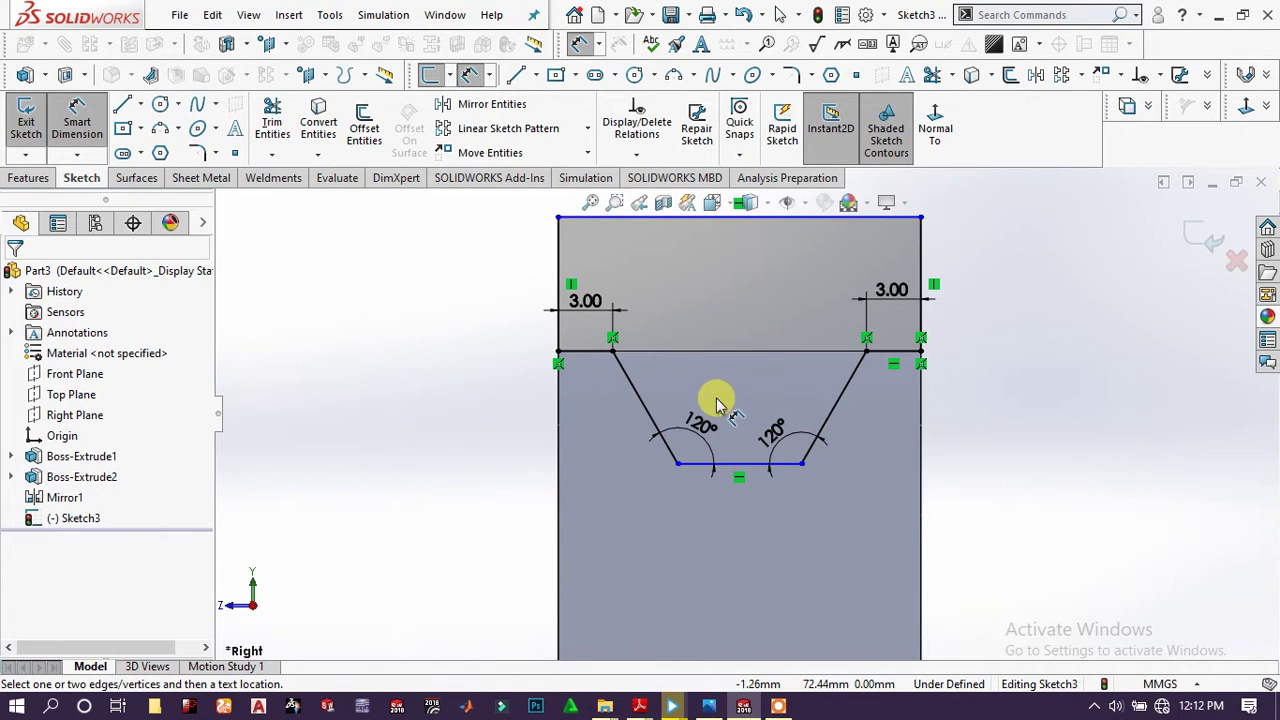
- Dimension the groove's depth from the short rim segment down to its floor as 5 mm
click(905, 356)
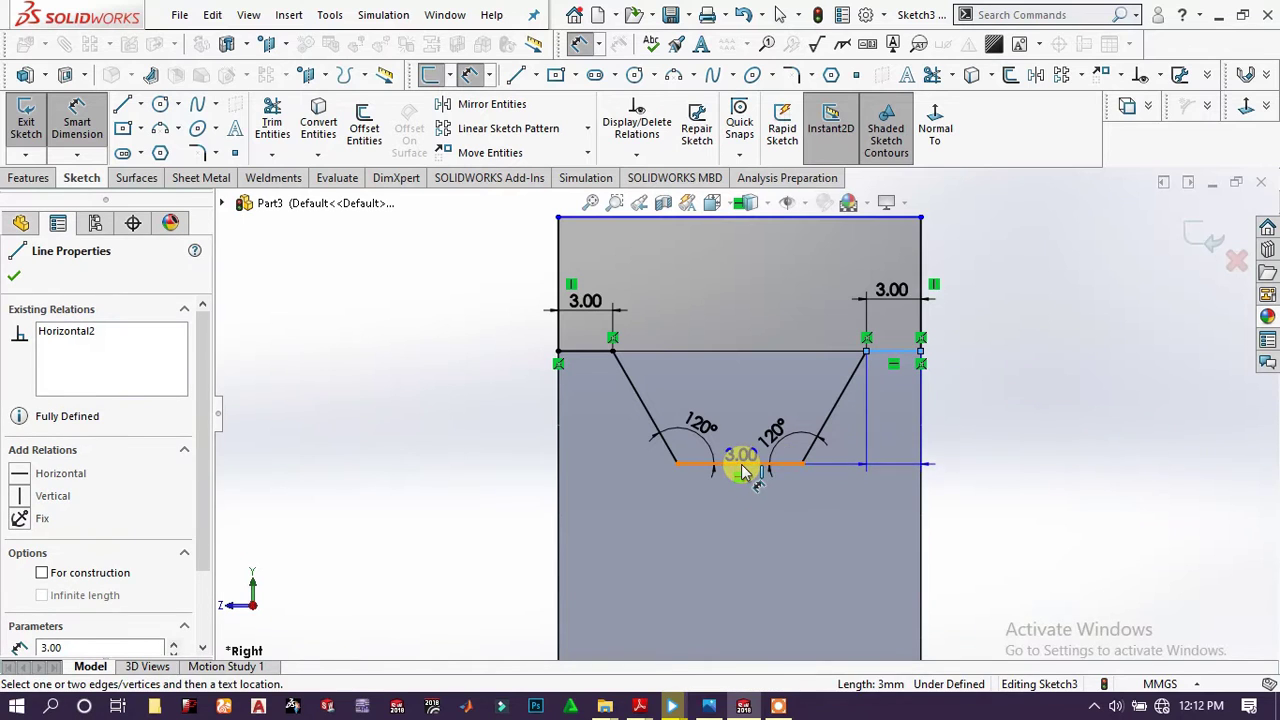
click(742, 468)
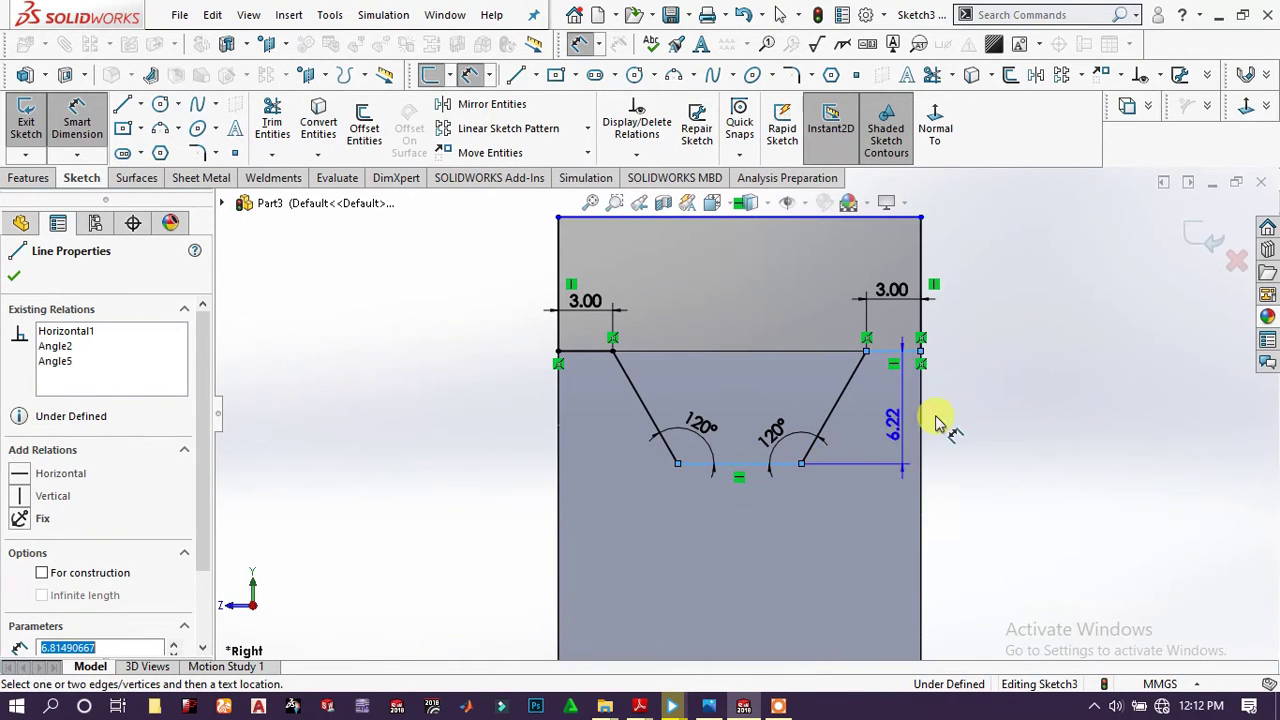
click(1003, 410)
text(5mm)
key(Return)
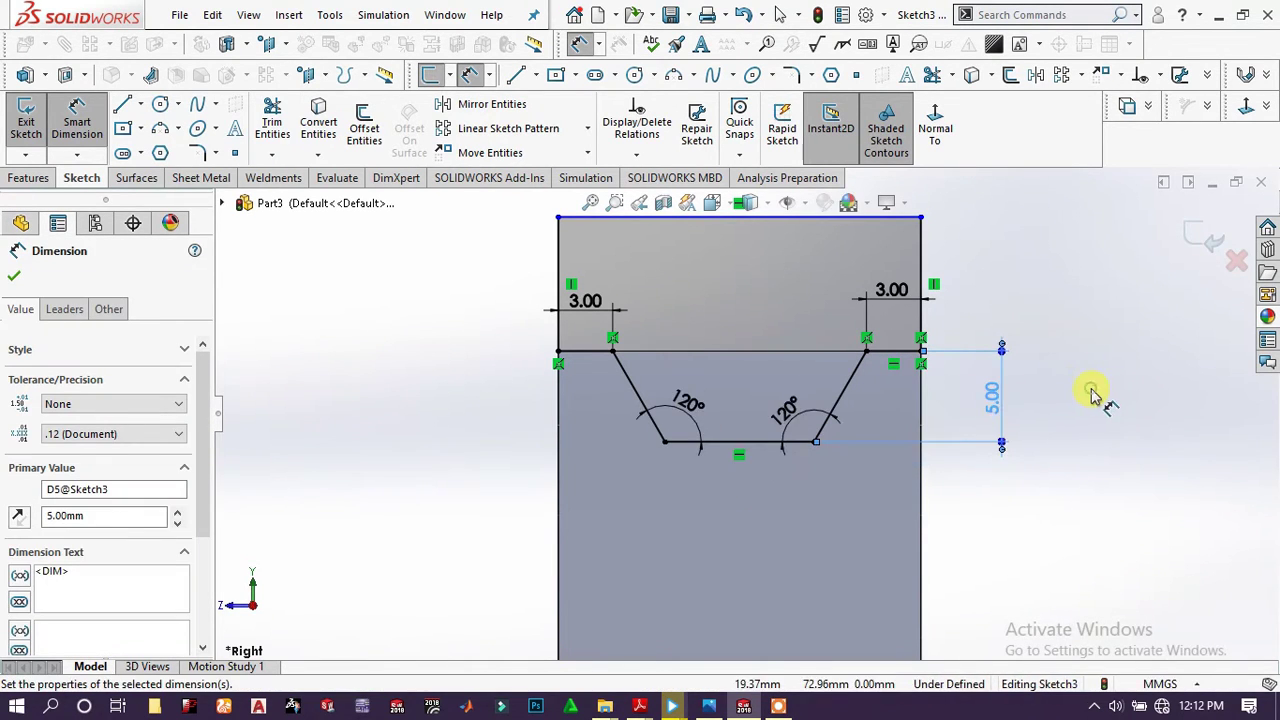
click(1092, 392)
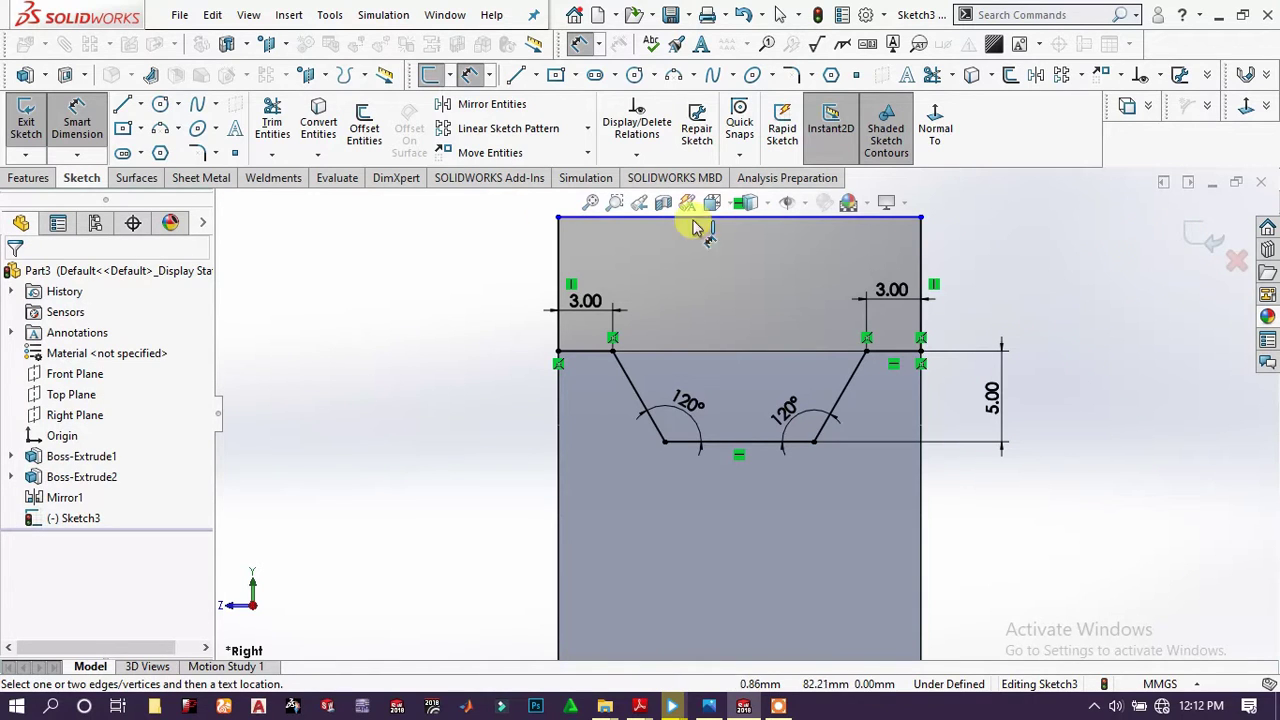
- Cut the groove around the rim by revolving the profile a full 360° about Line1
click(45, 177)
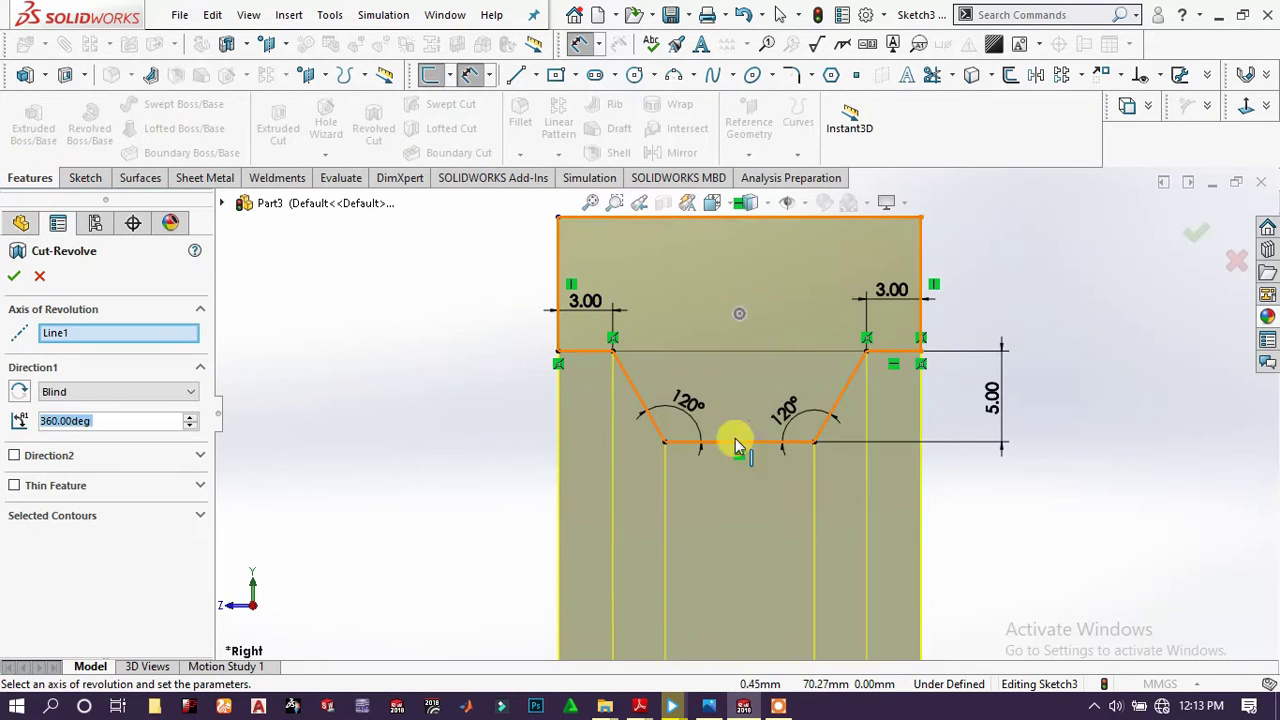
scroll(735, 445, up, 5)
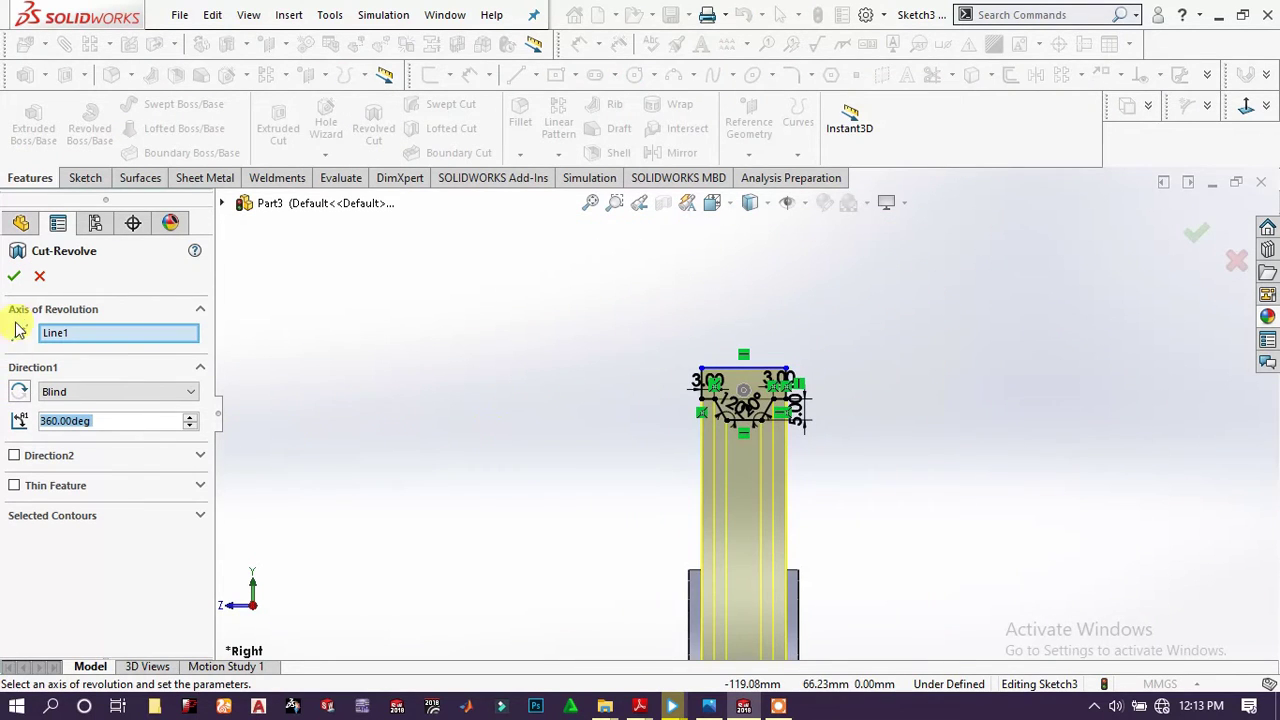
click(14, 276)
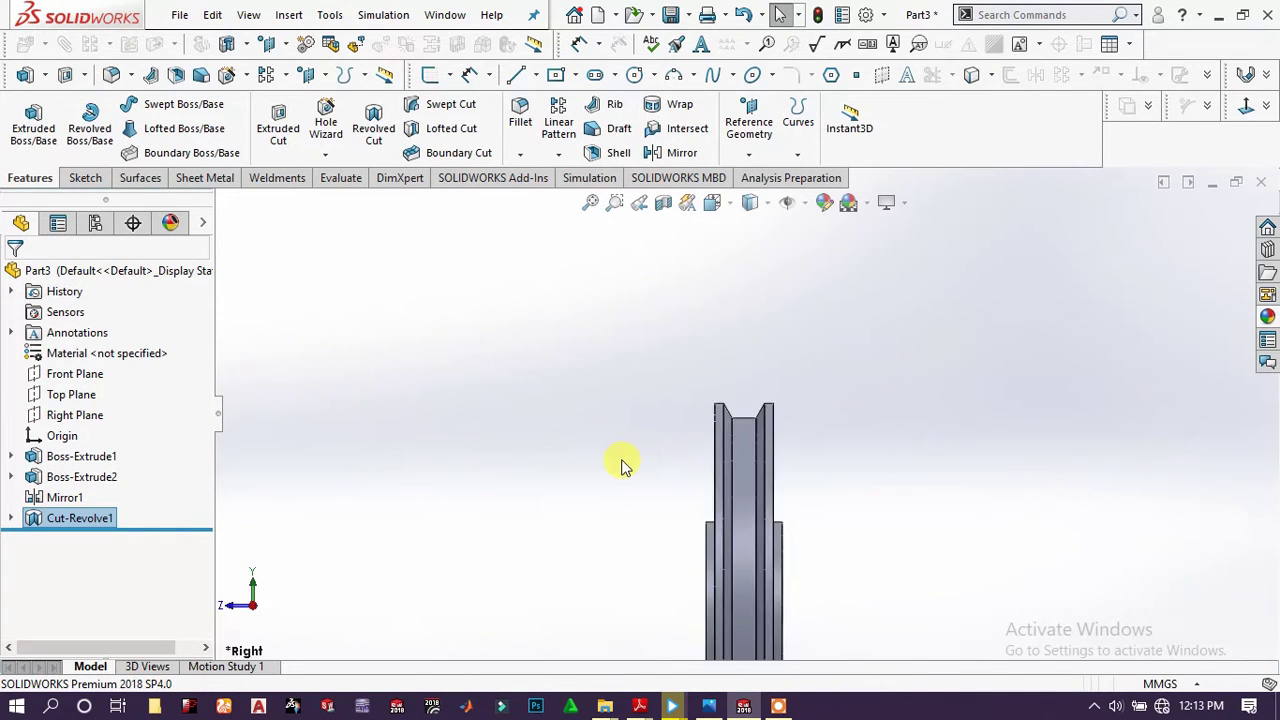
- Inspect the grooved wheel in 3D and display the driving dimensions of its base extrusion
middle_drag(646, 471, 846, 487)
scroll(752, 466, down, 2)
scroll(752, 466, down, 2)
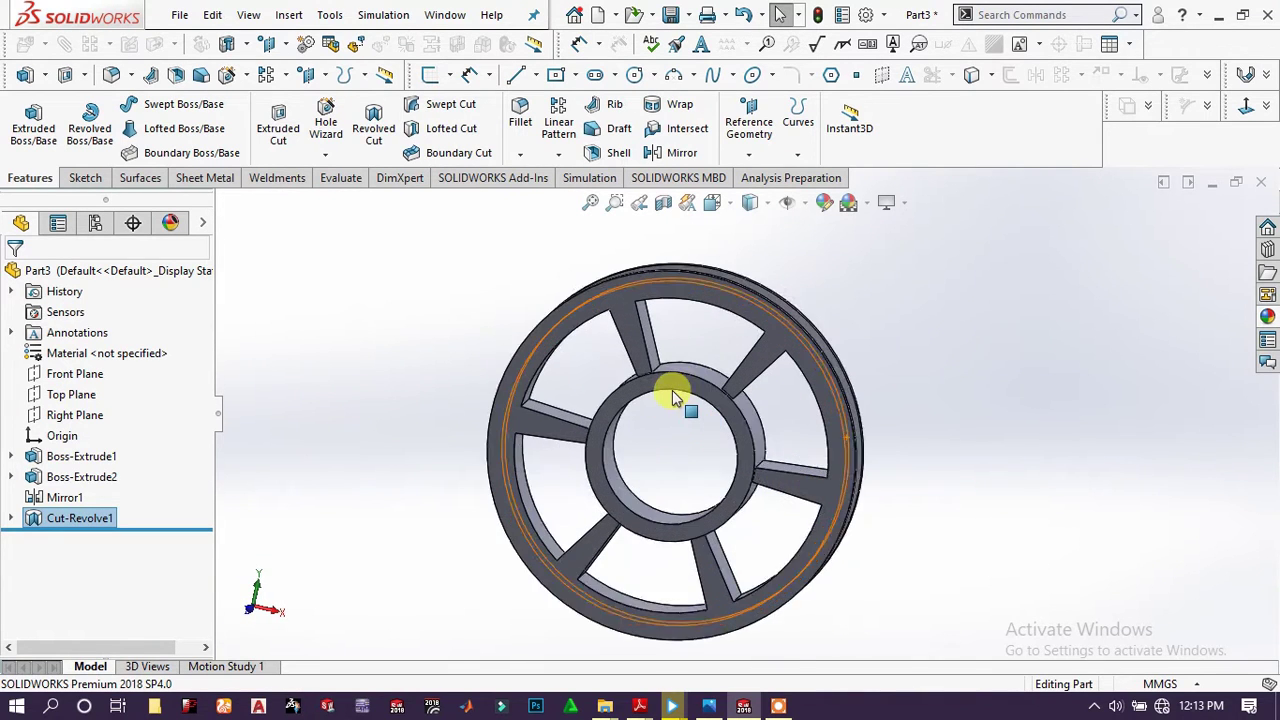
middle_drag(671, 394, 617, 443)
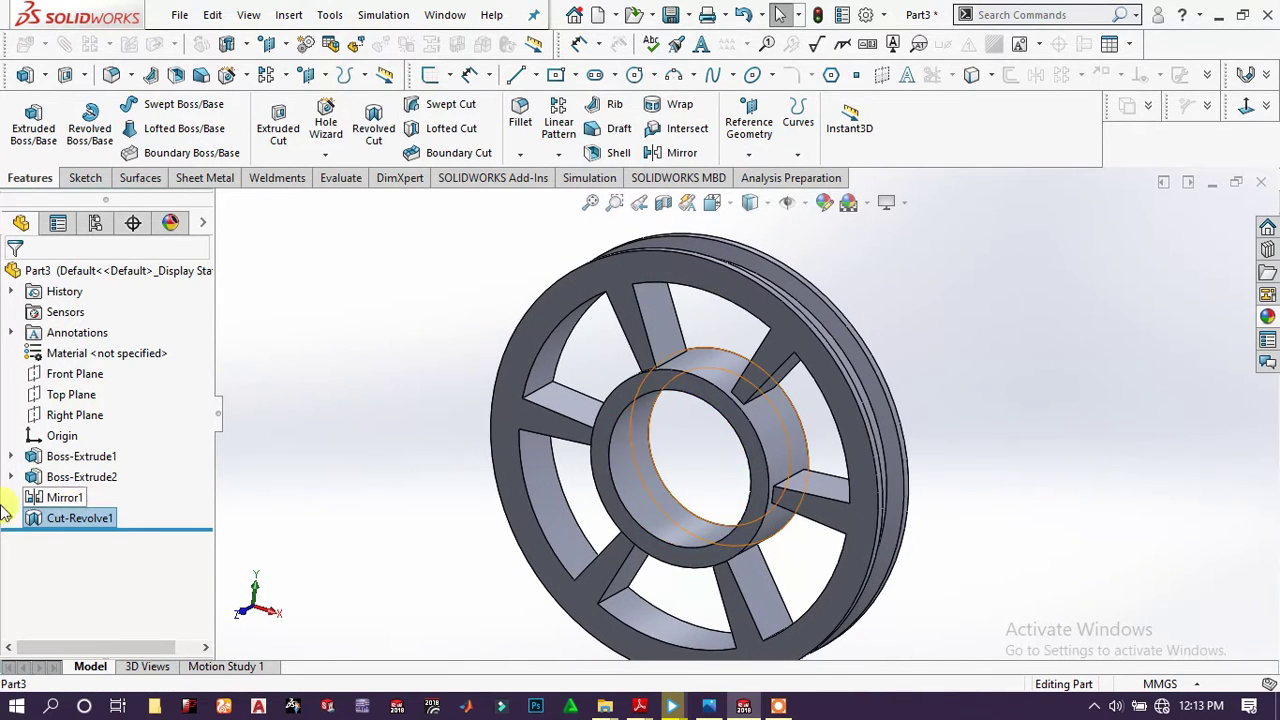
click(626, 444)
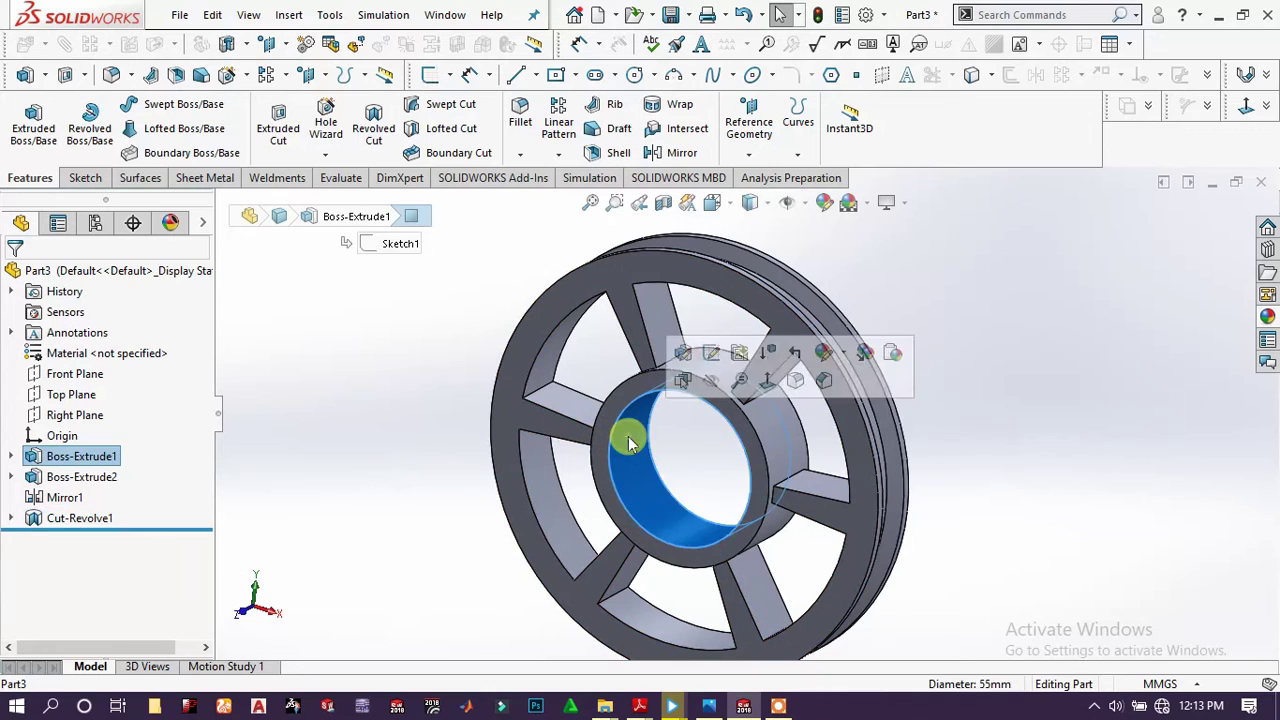
double_click(628, 444)
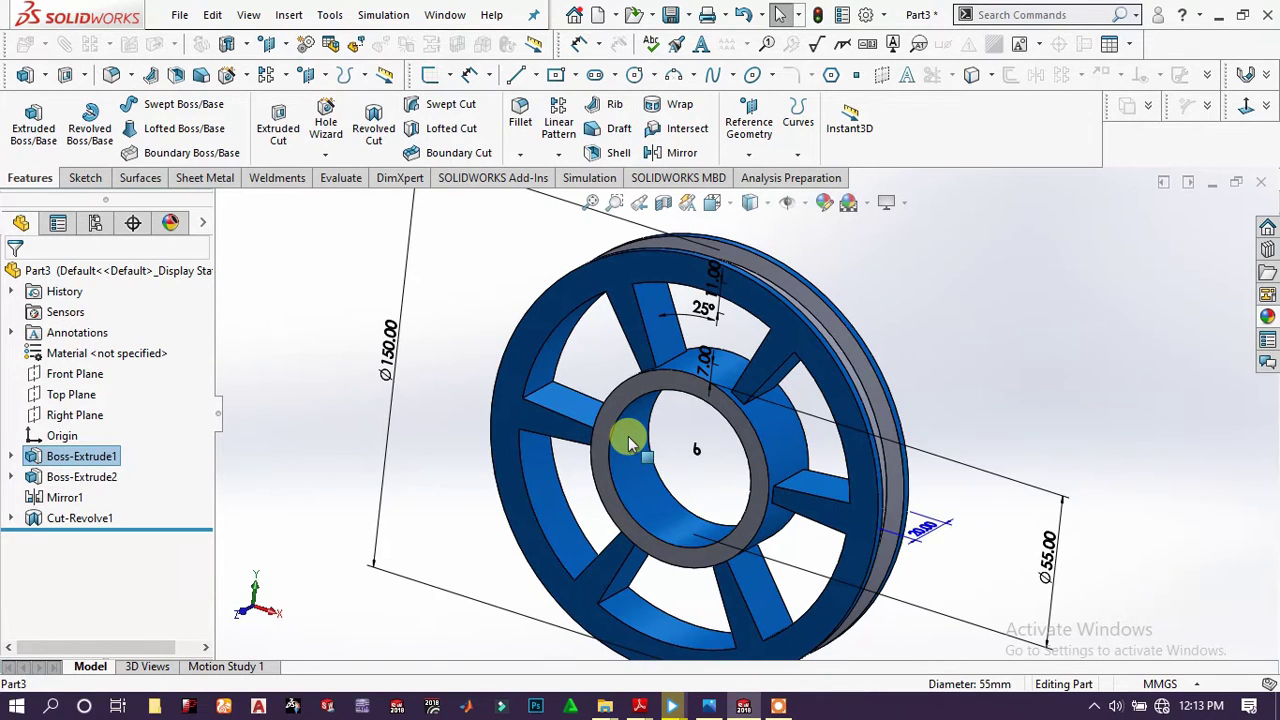
click(272, 414)
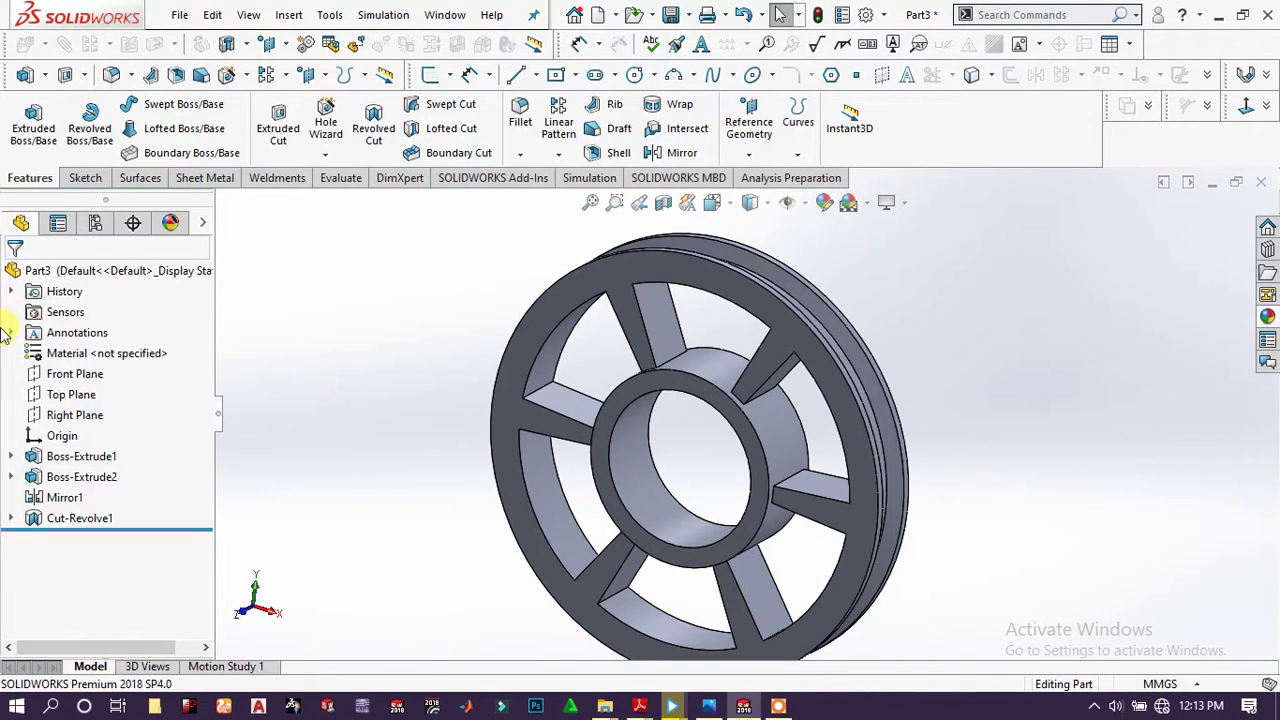
- Apply a dark grey colour appearance (RGB 64, 64, 64) to the whole wheel part
click(78, 268)
right_click(110, 281)
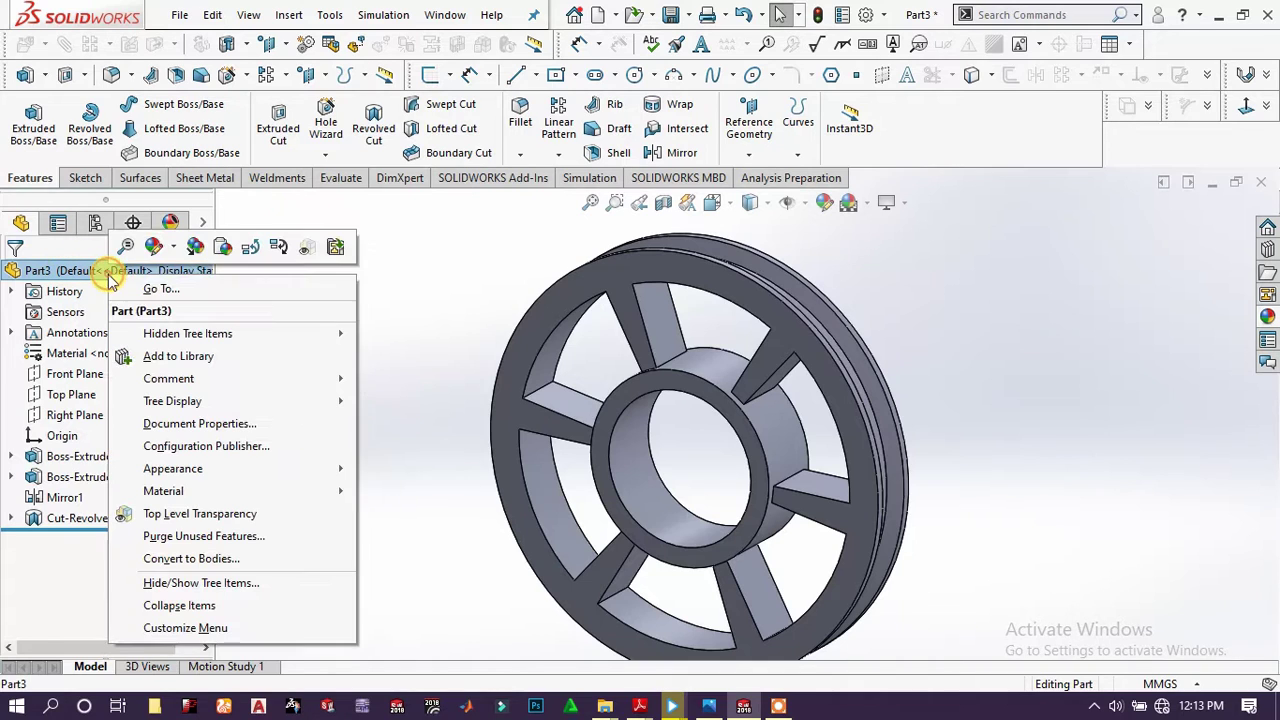
click(155, 247)
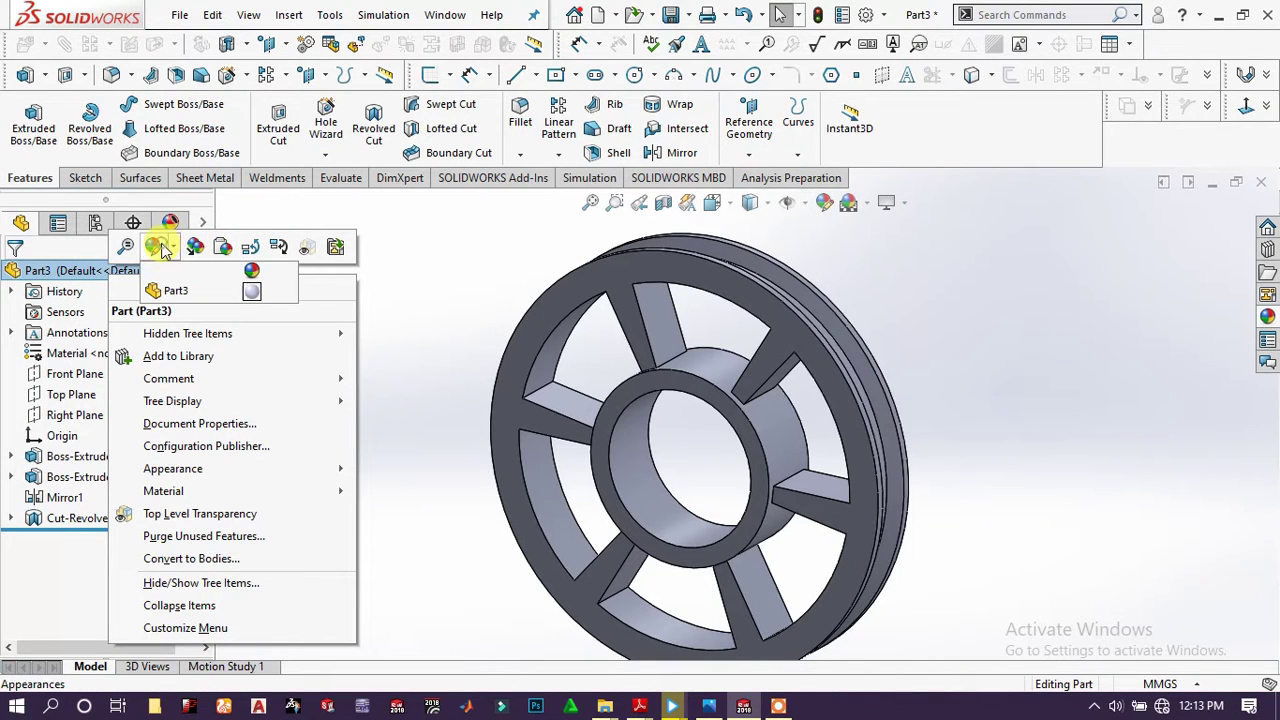
click(172, 291)
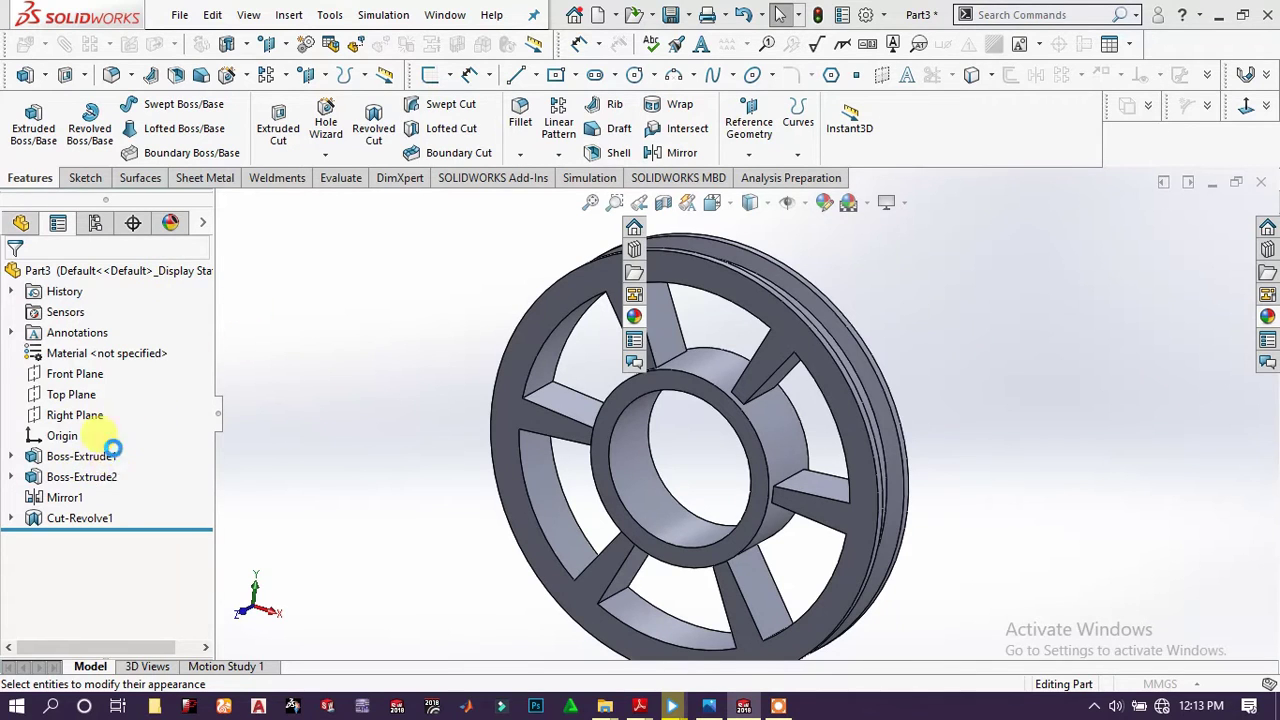
scroll(81, 487, down, 3)
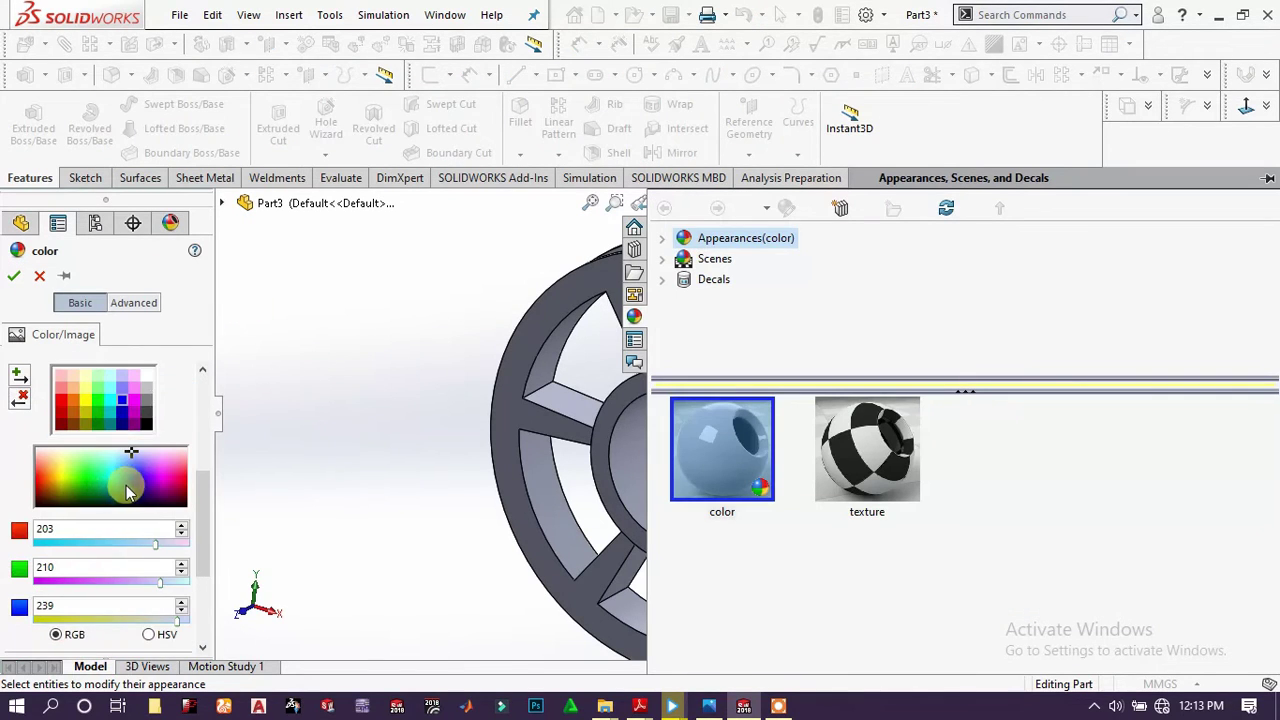
click(145, 411)
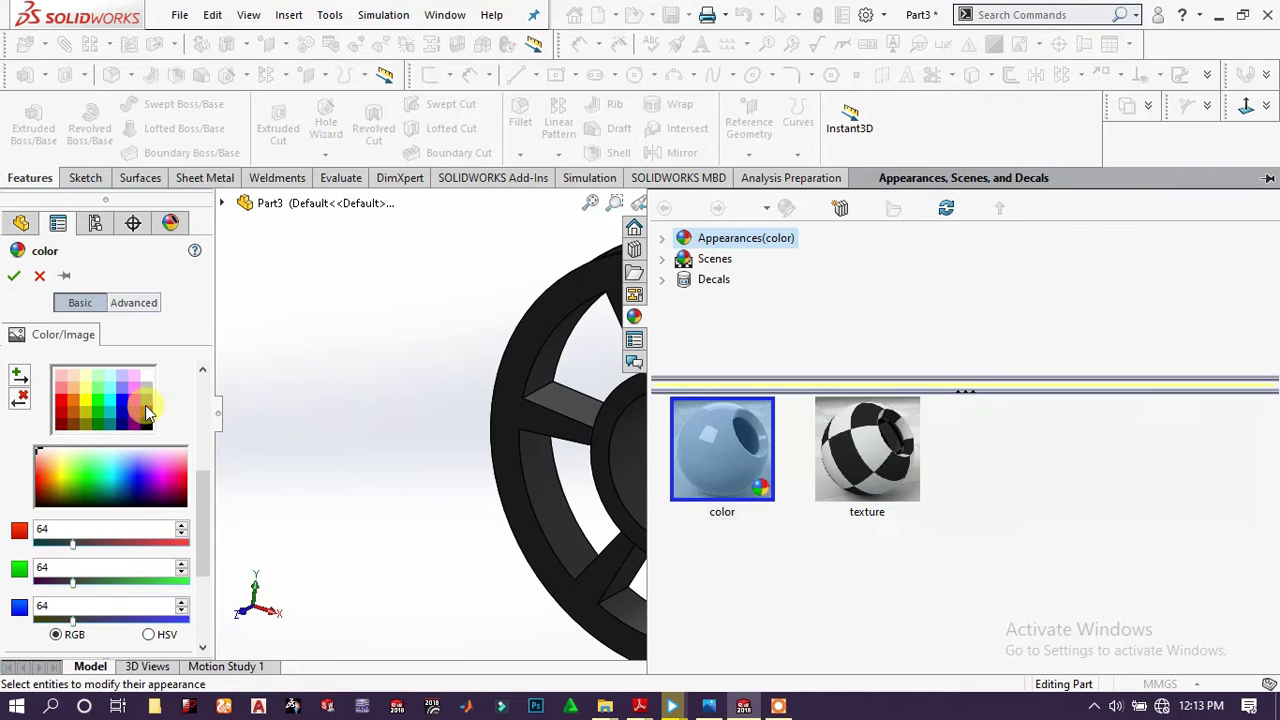
click(16, 279)
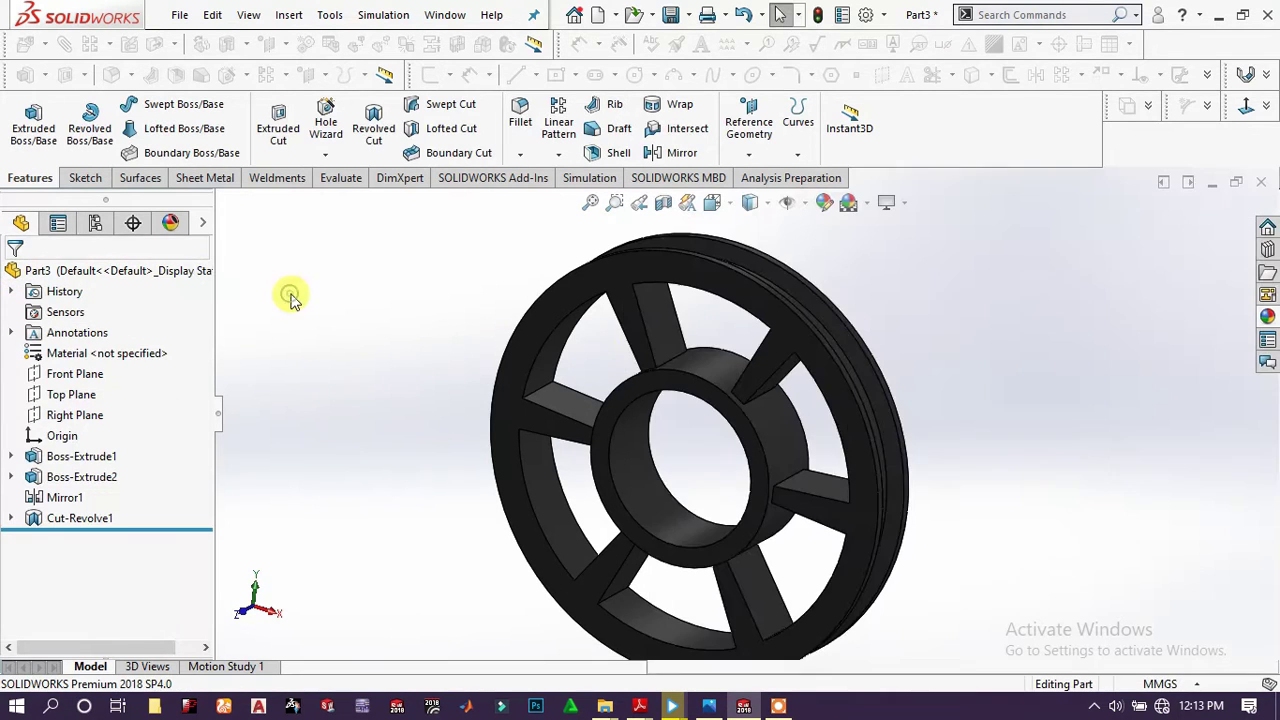
scroll(722, 485, up, 2)
middle_drag(722, 485, 663, 511)
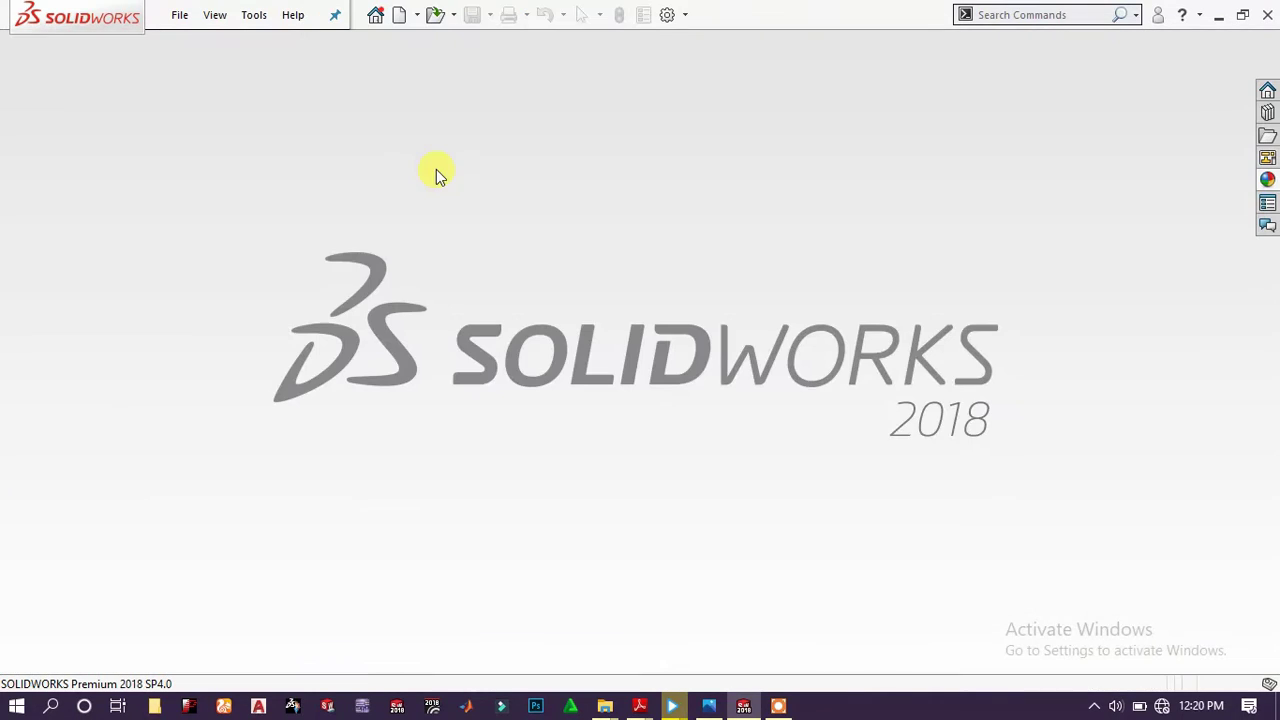
- Create a new part document and start a sketch on the Front Plane
click(397, 16)
click(810, 568)
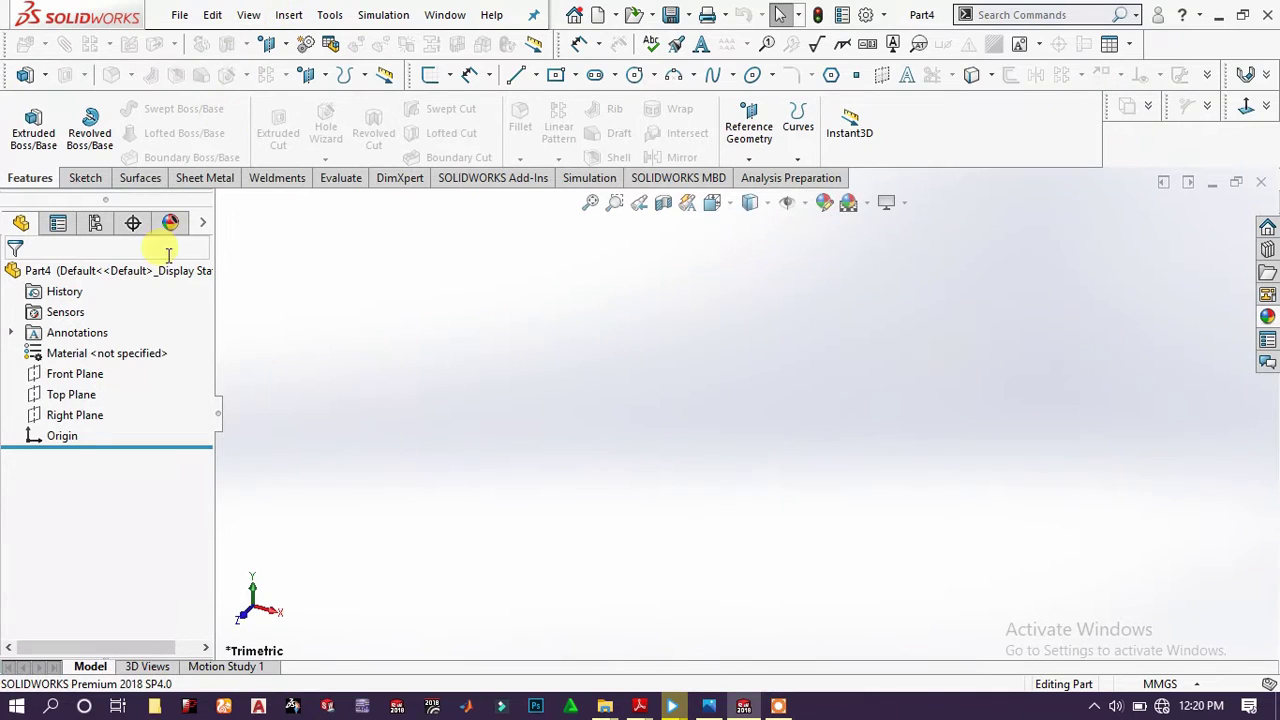
click(80, 373)
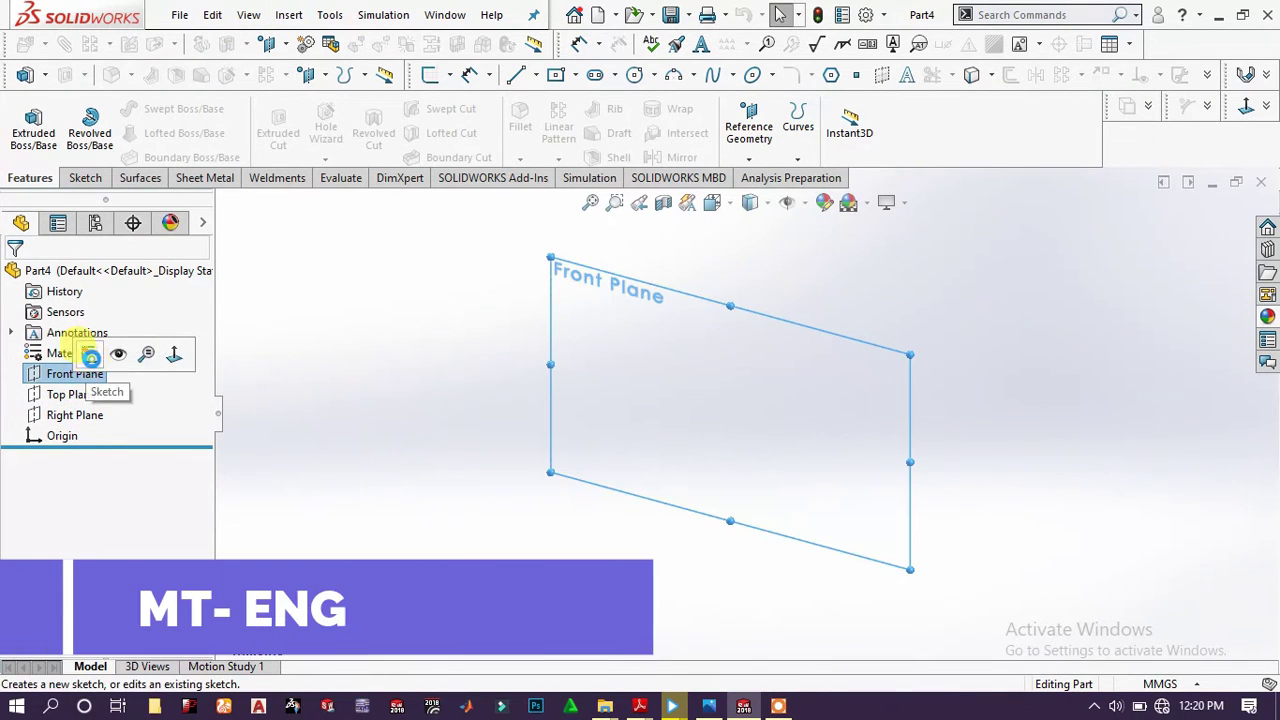
click(90, 356)
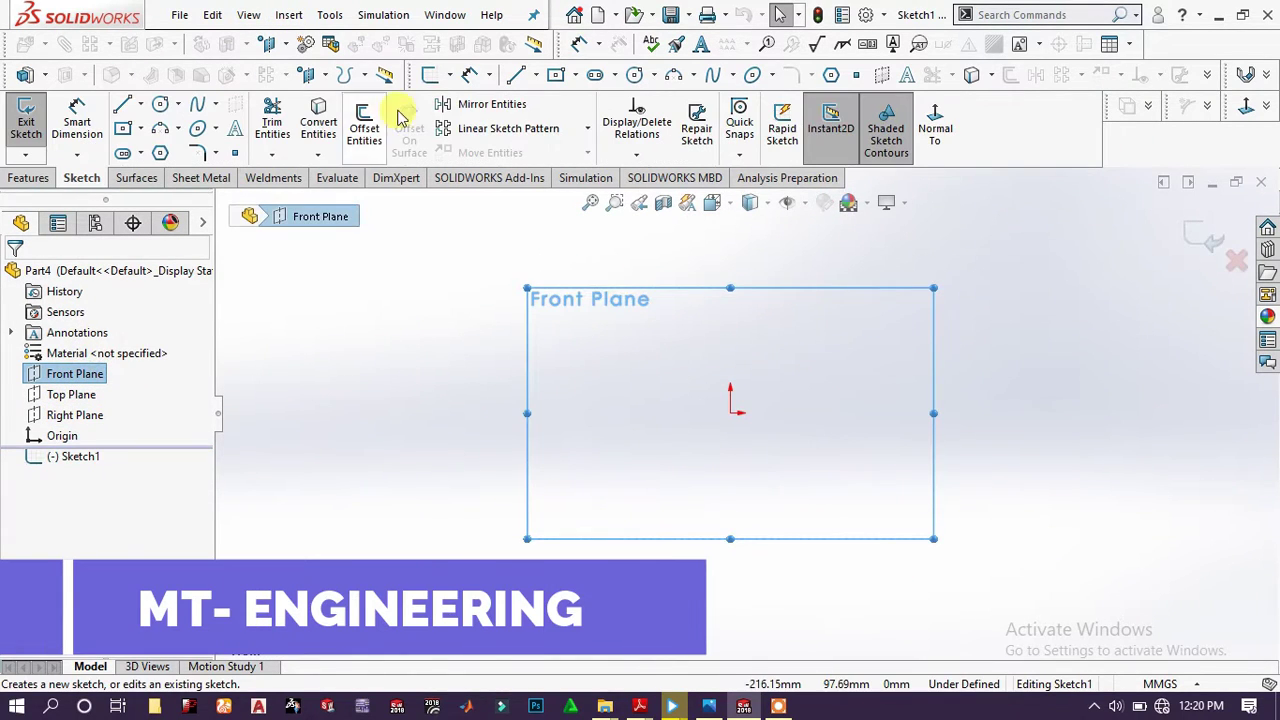
- Sketch two concentric circles centred on the origin, the inner one about 47 mm in diameter and the outer one roughly three times larger
click(632, 76)
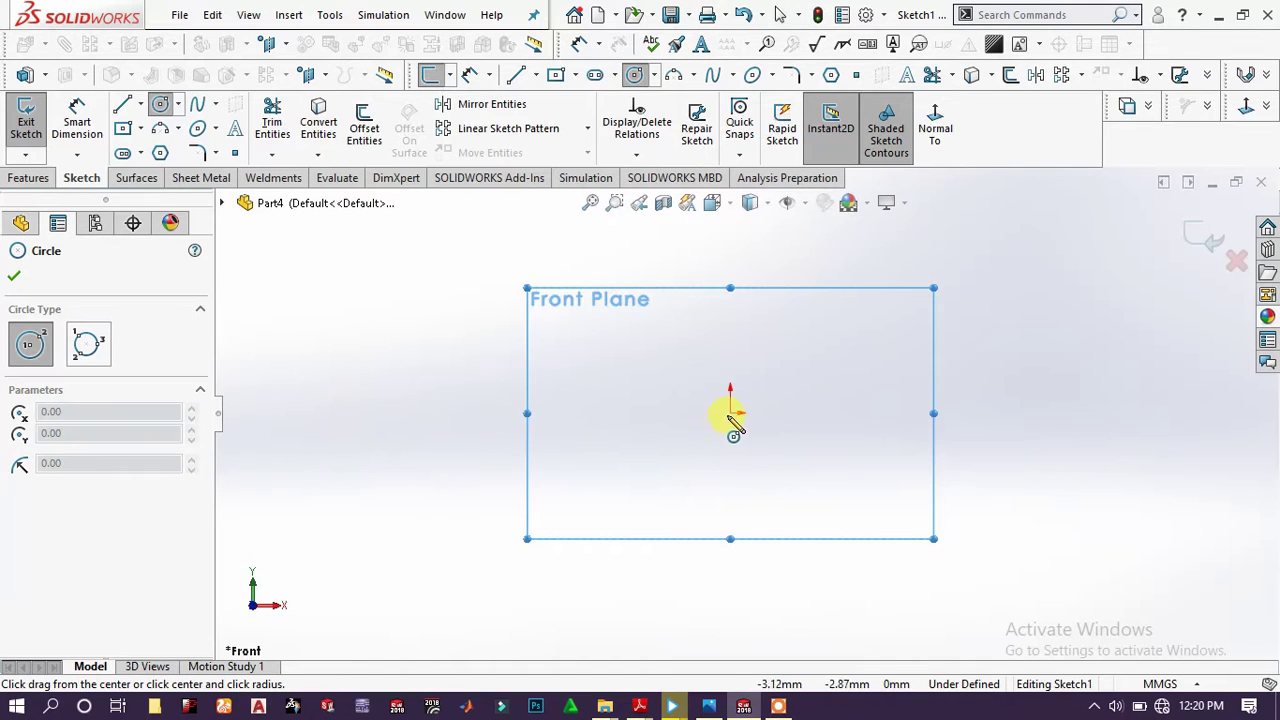
click(733, 418)
click(846, 326)
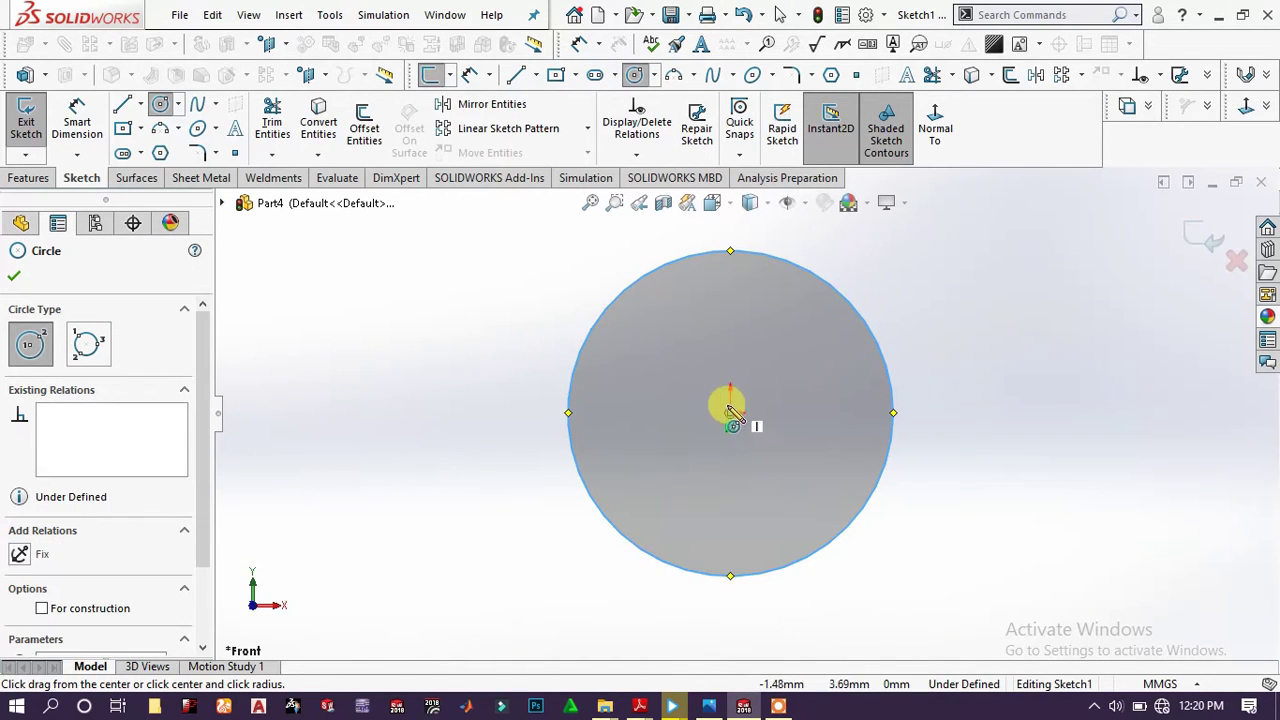
click(731, 413)
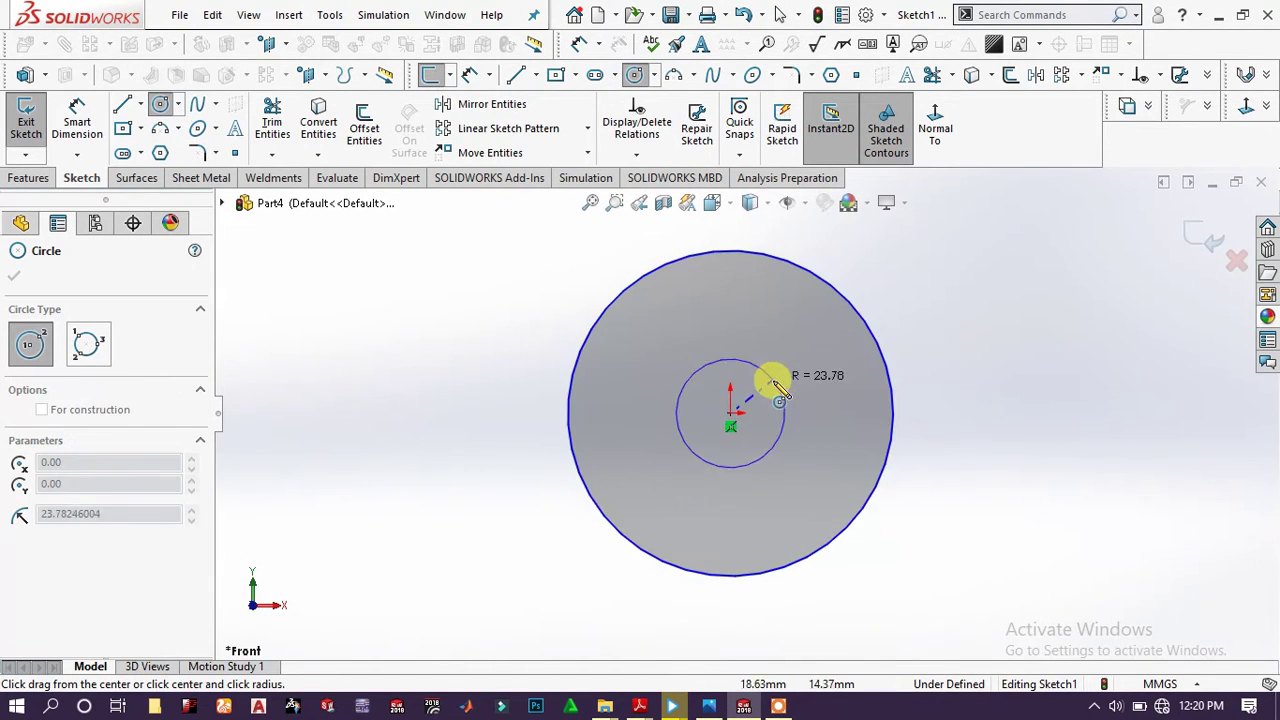
click(771, 377)
scroll(250, 117, up, 1)
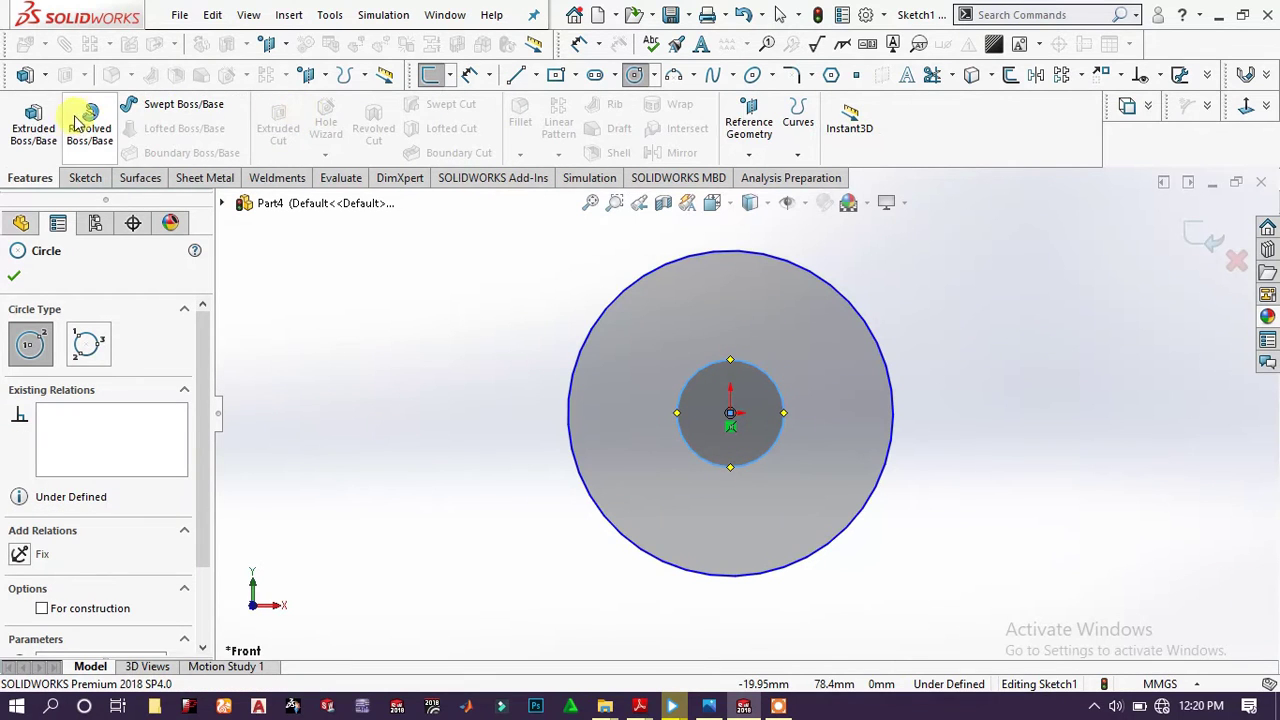
- Dimension the inner circle's diameter as 55 mm
click(82, 178)
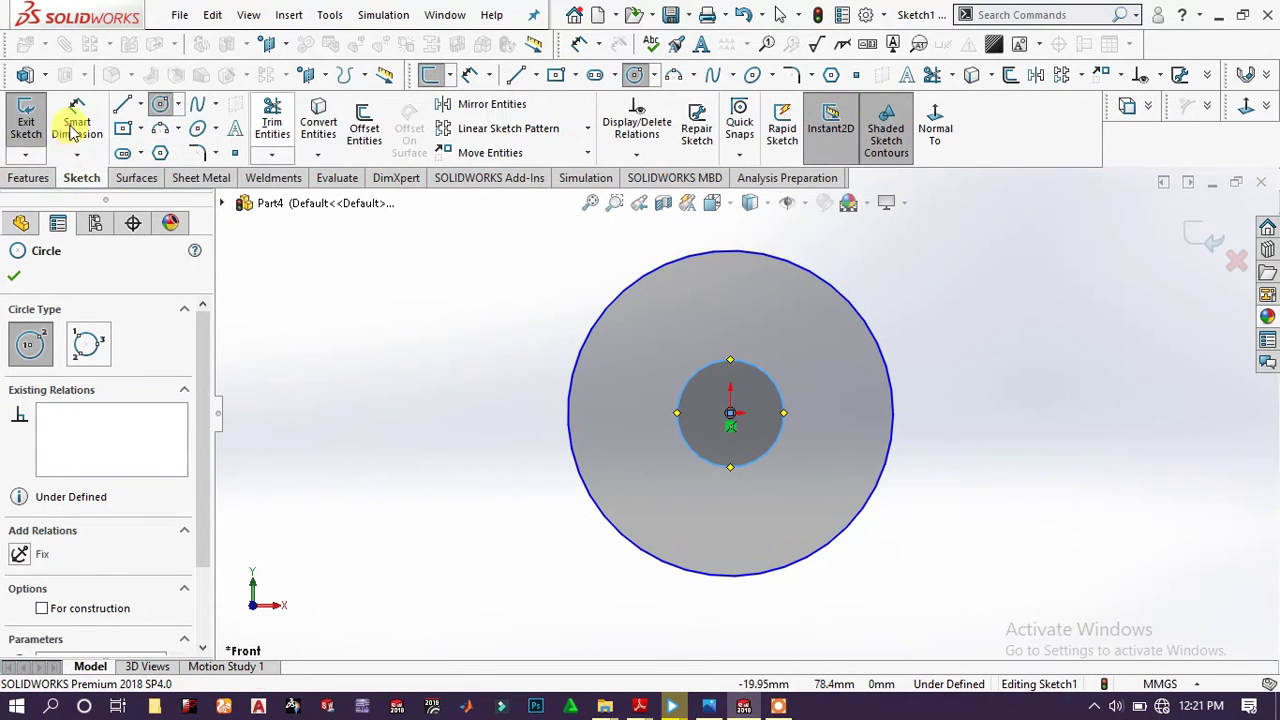
click(77, 120)
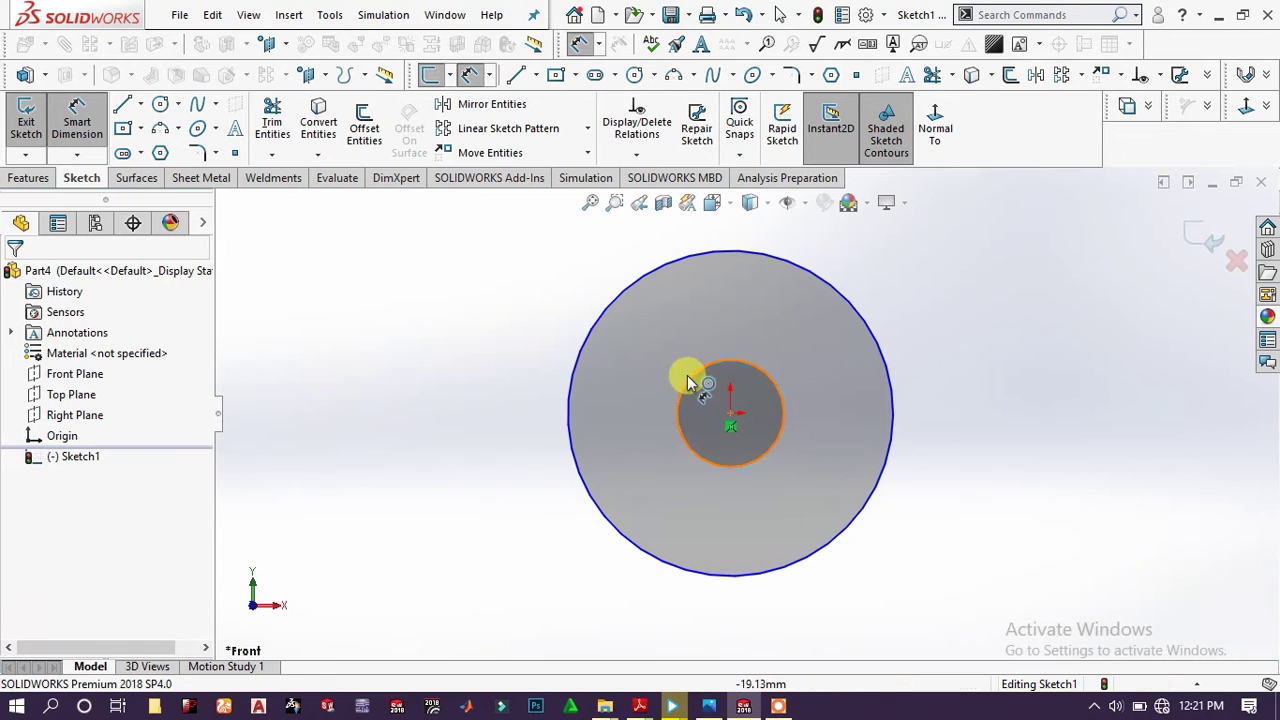
click(688, 380)
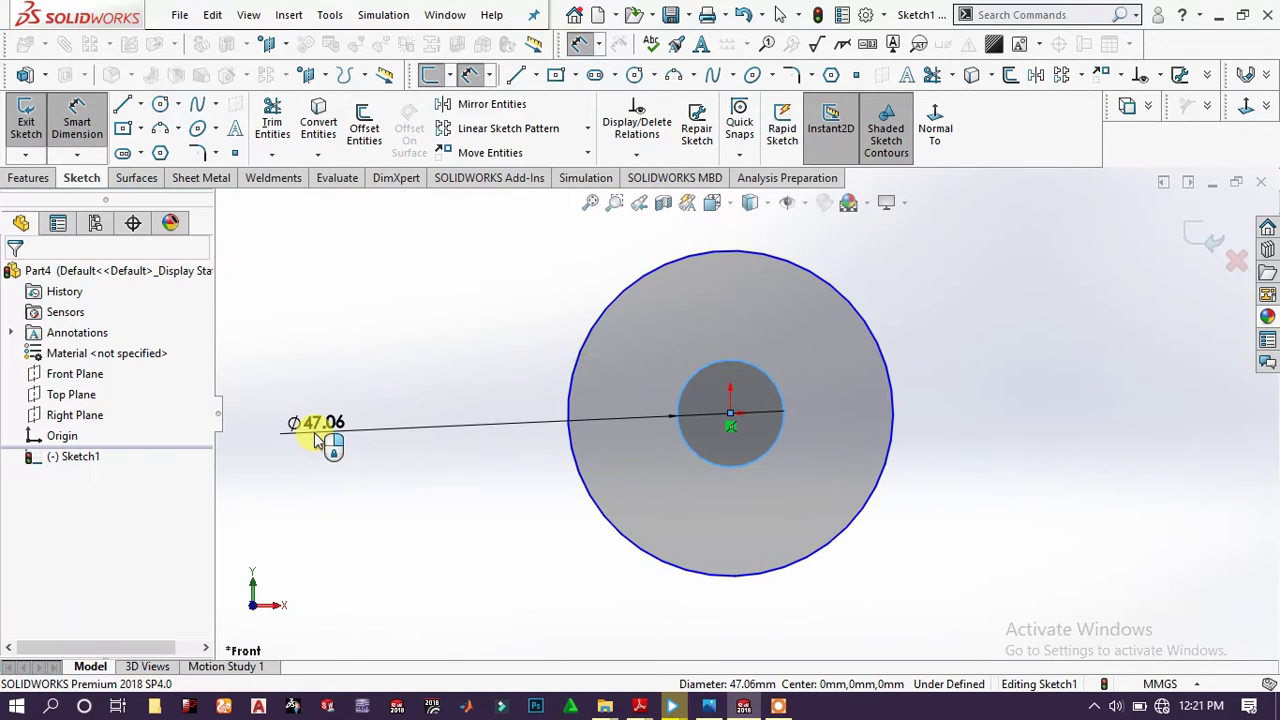
click(316, 440)
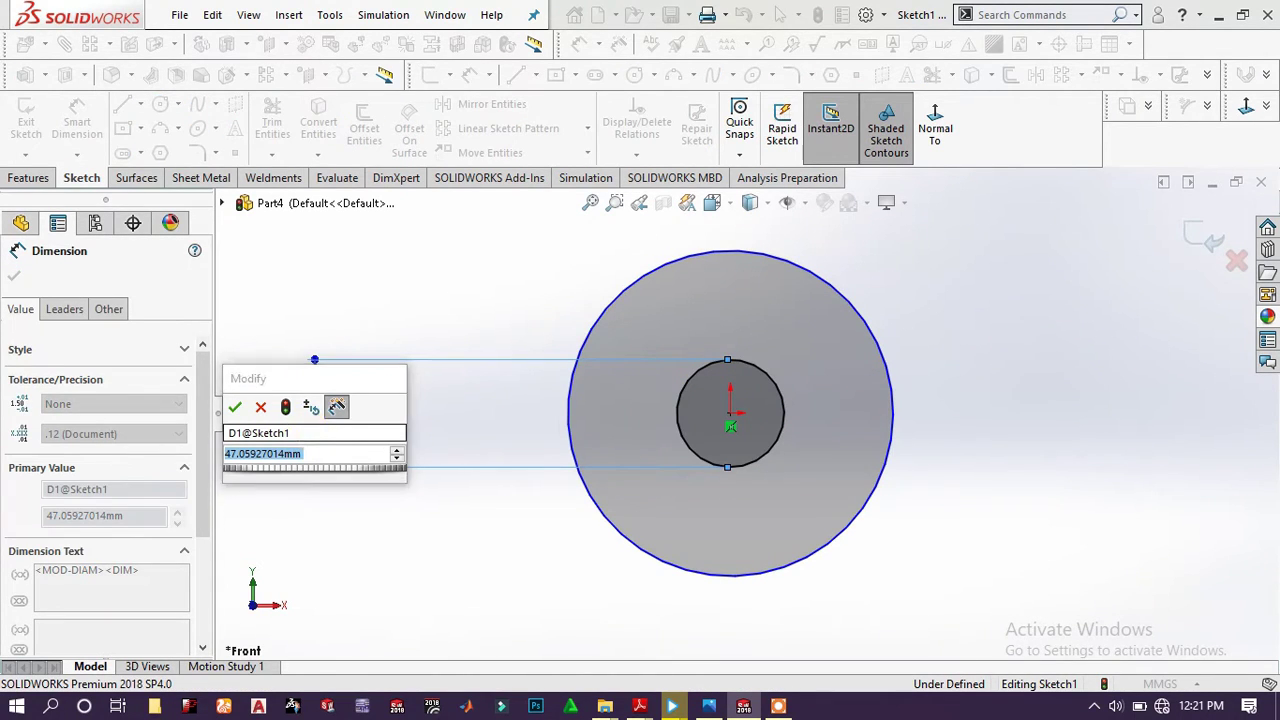
text(55)
key(Return)
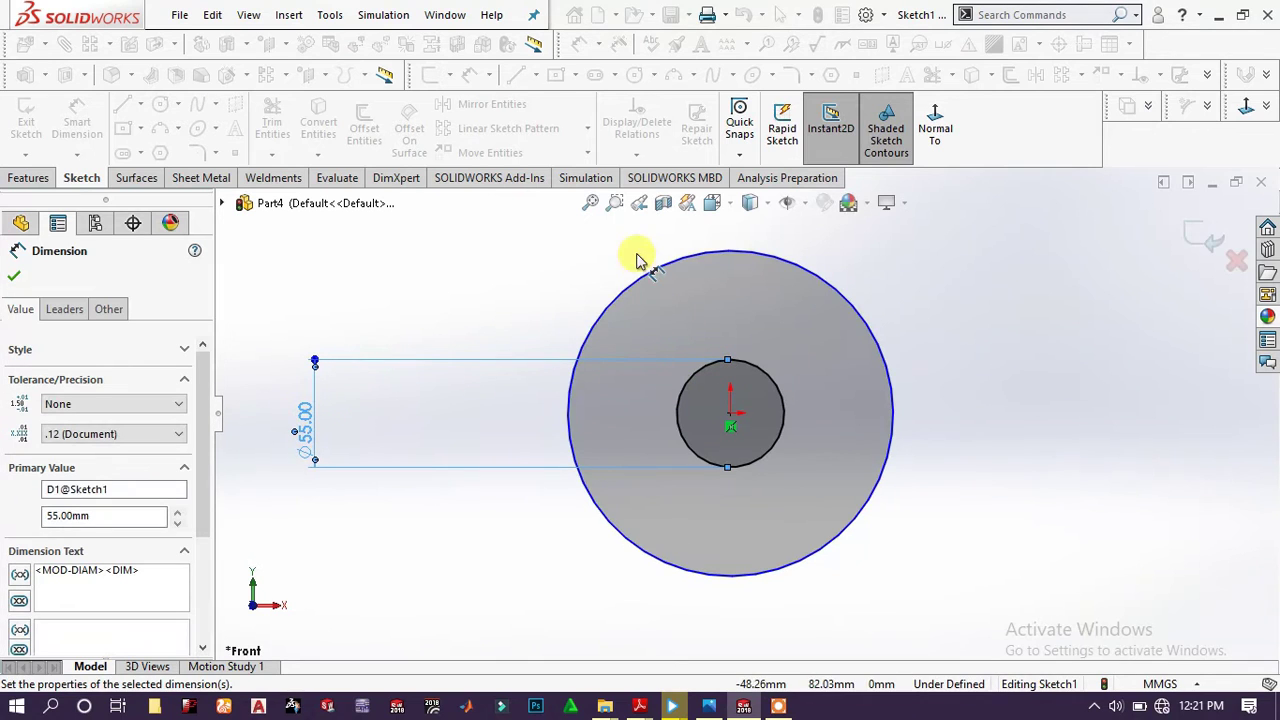
- Dimension the outer circle's diameter as 400 mm
click(643, 272)
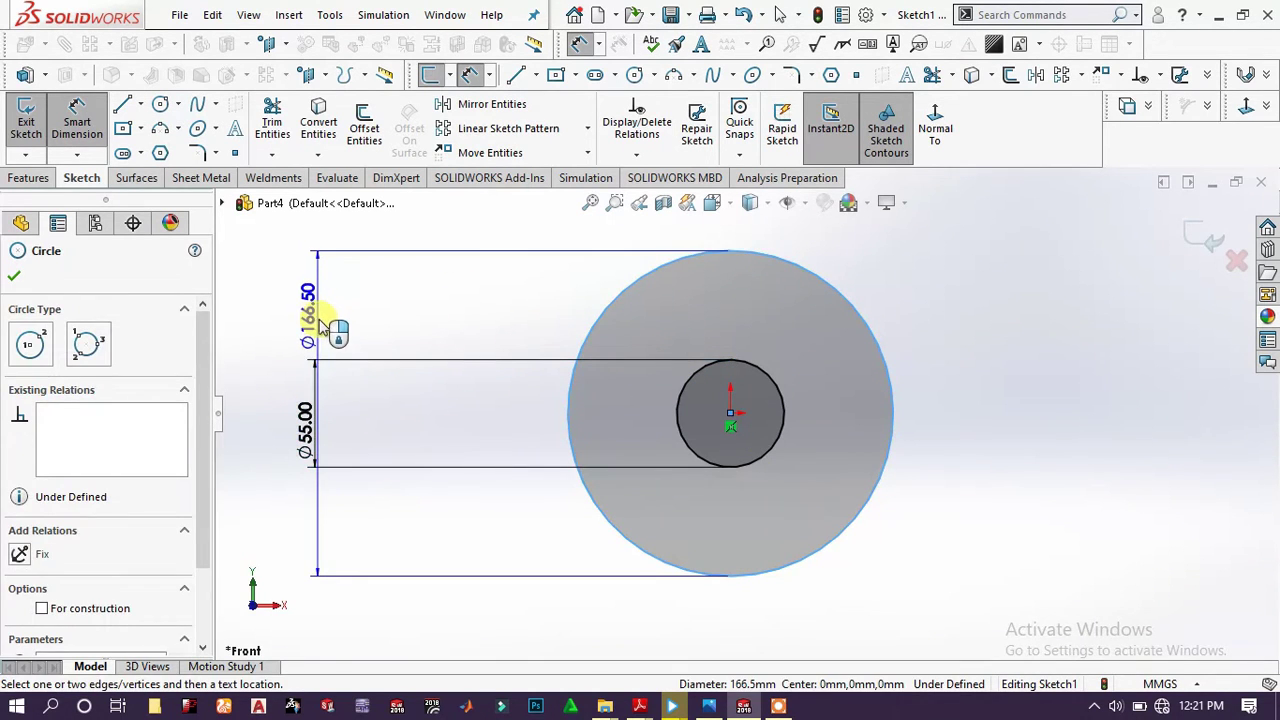
click(515, 325)
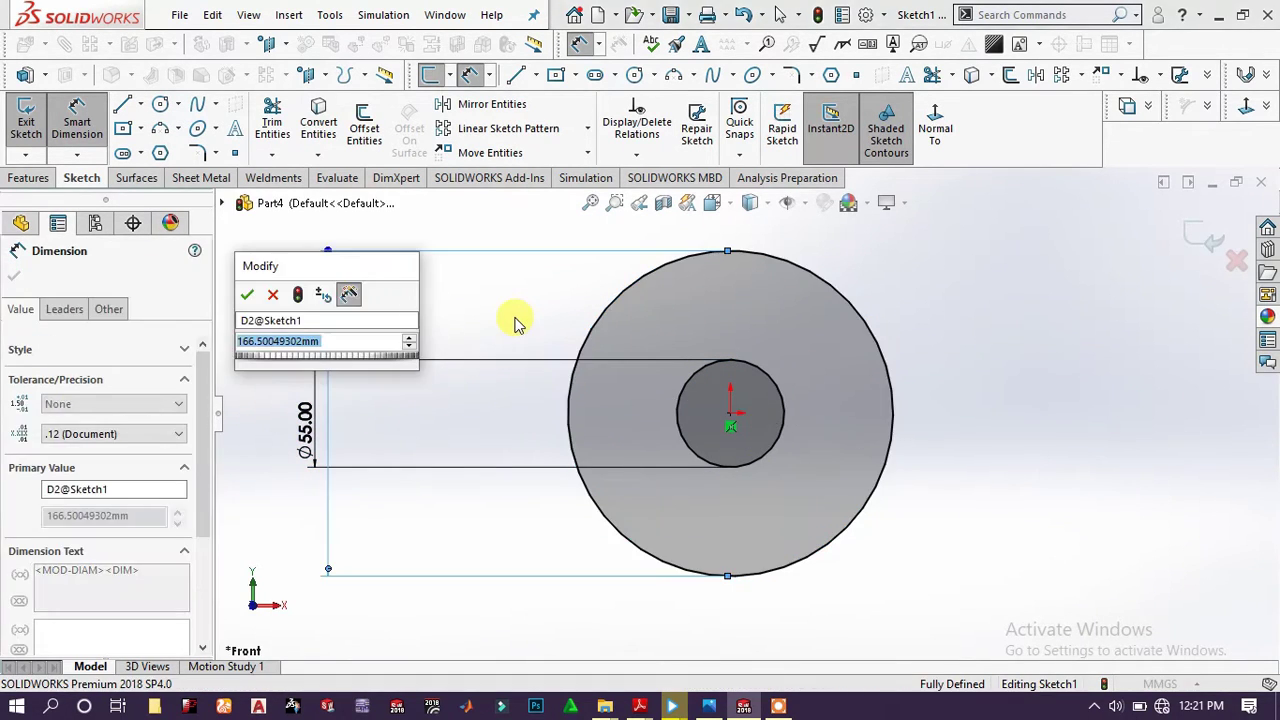
text(4)
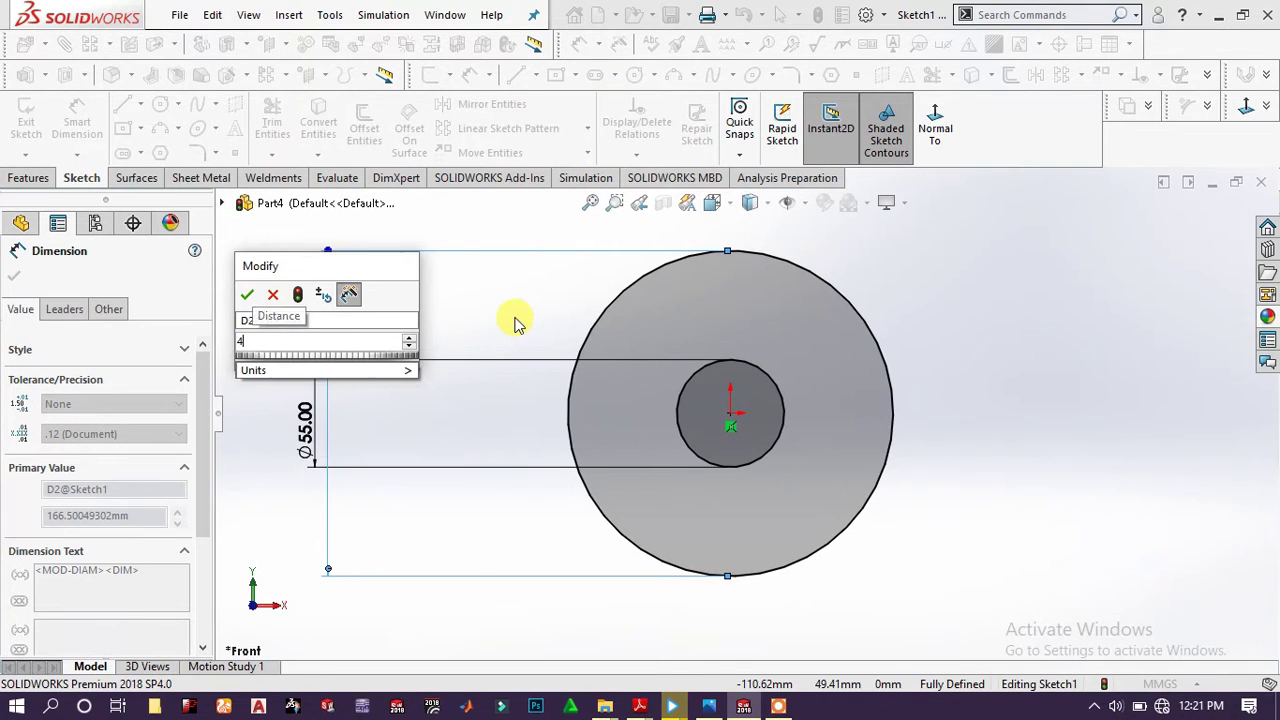
text(00)
key(Return)
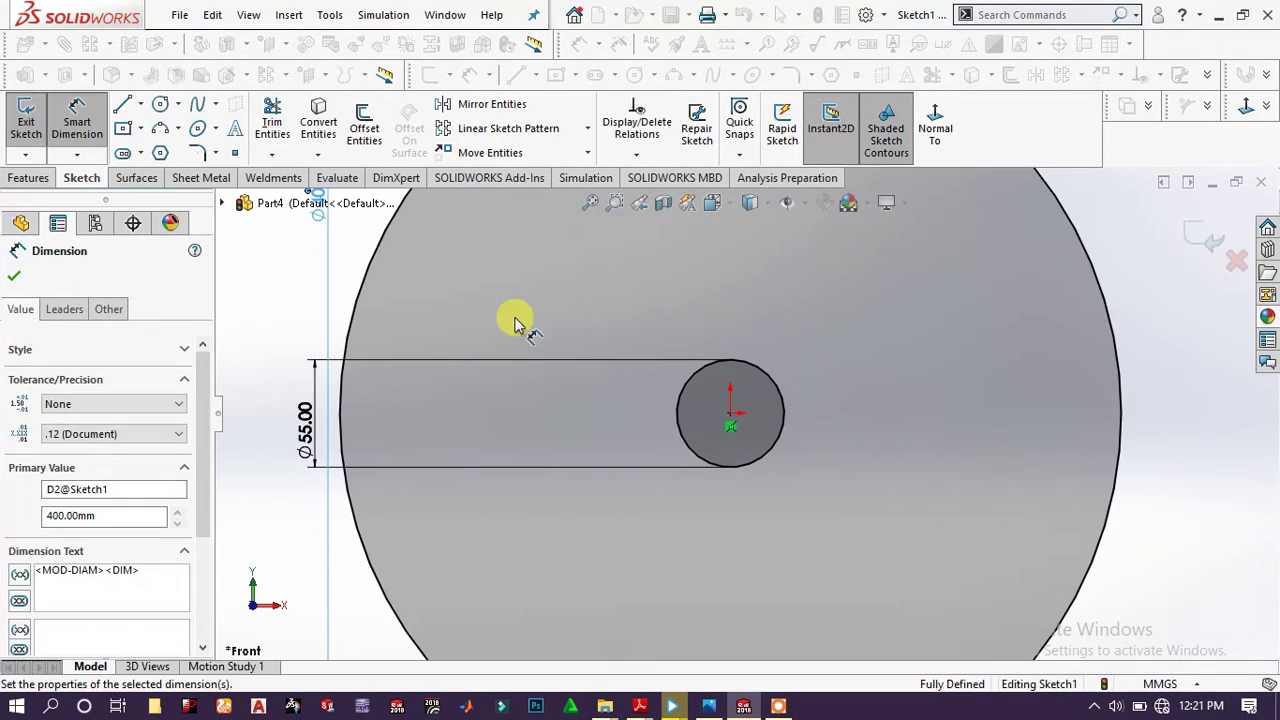
key(f)
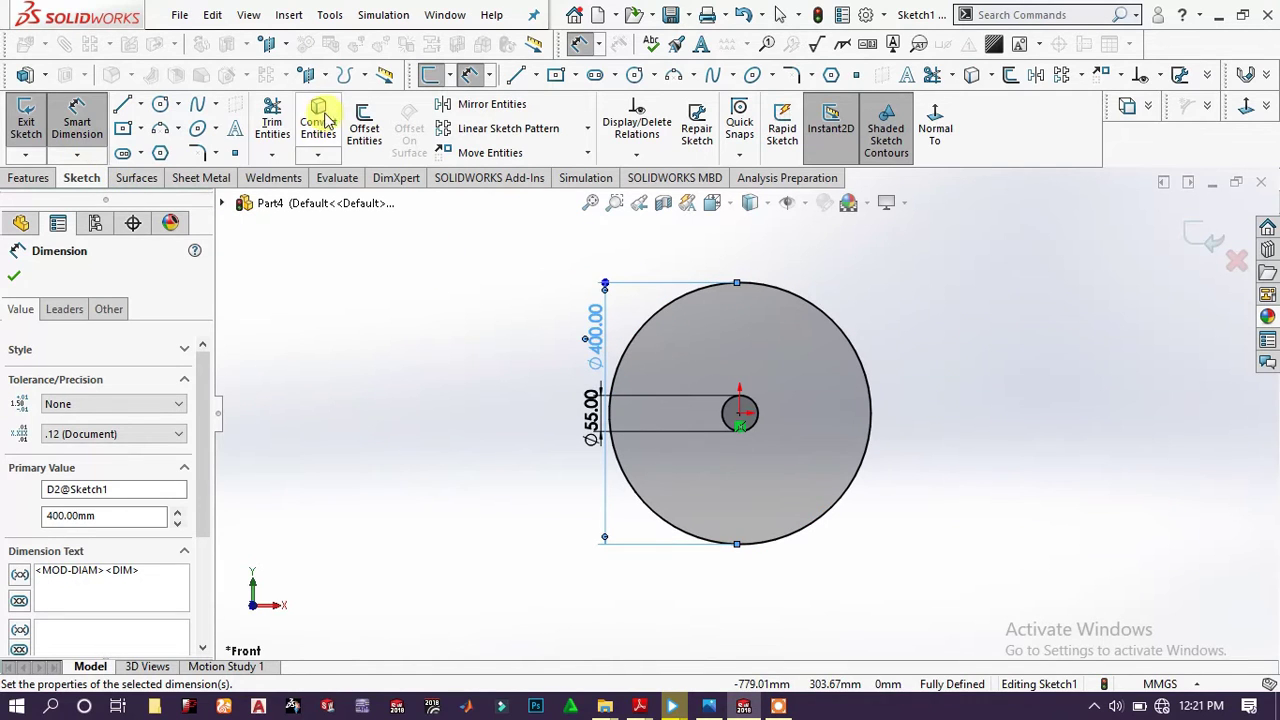
- Offset the 55 mm inner circle outward by 15 mm
click(364, 125)
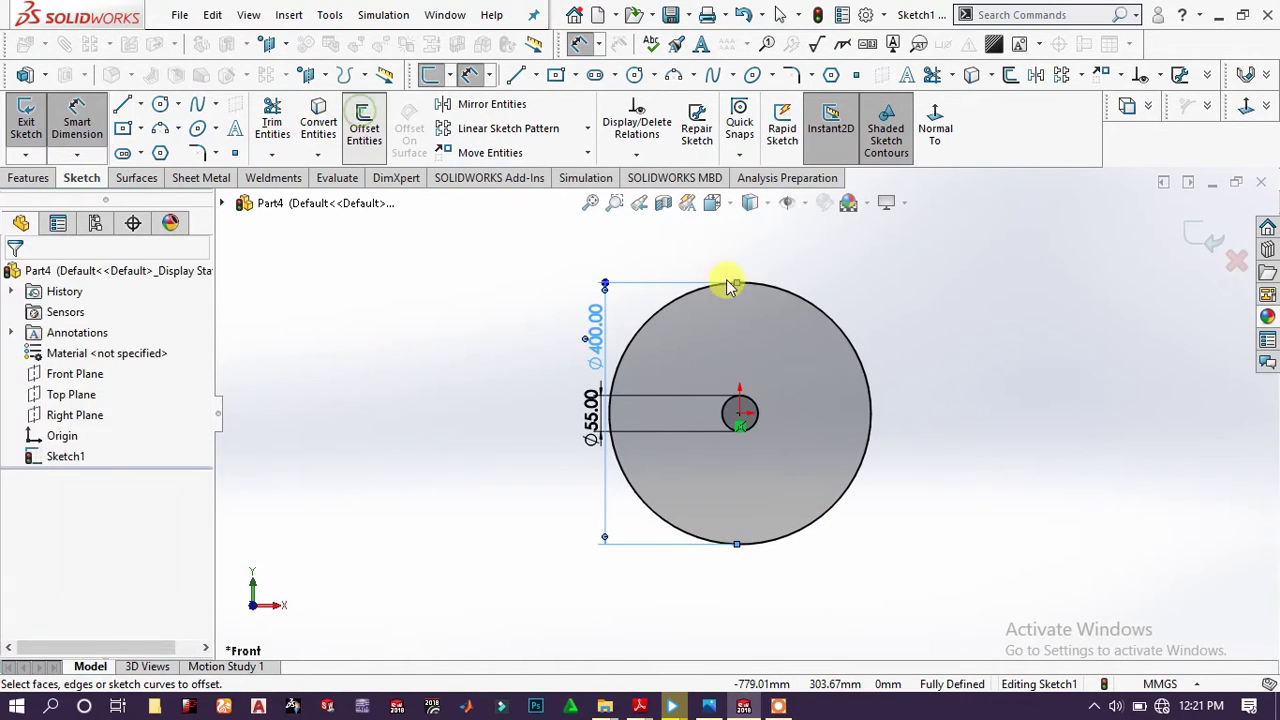
click(755, 412)
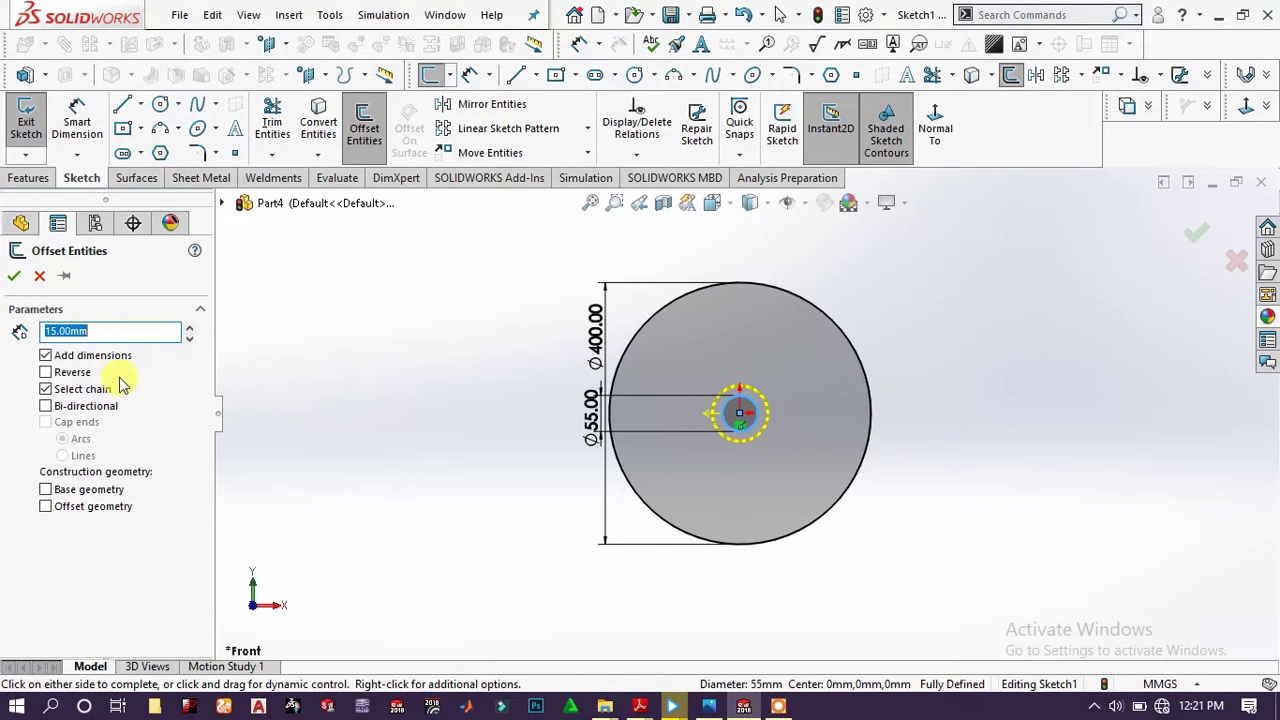
click(14, 277)
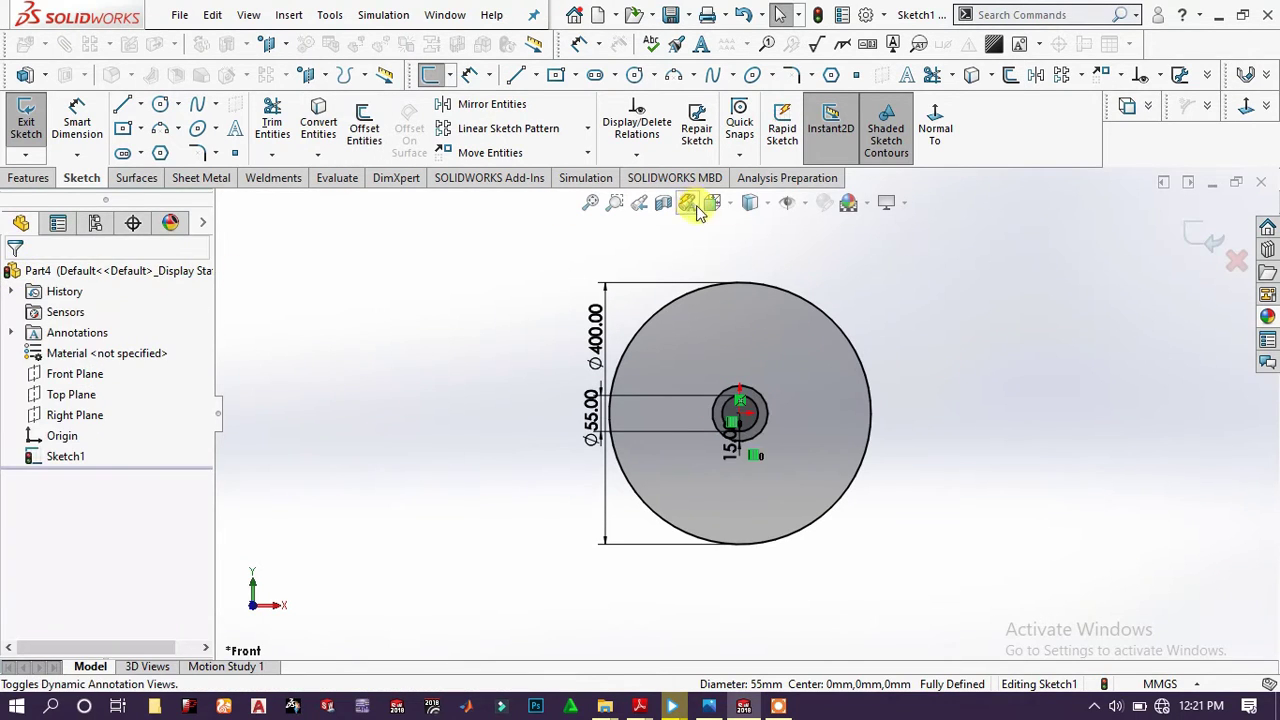
- Offset the 400 mm outer circle inward by 20 mm
click(750, 284)
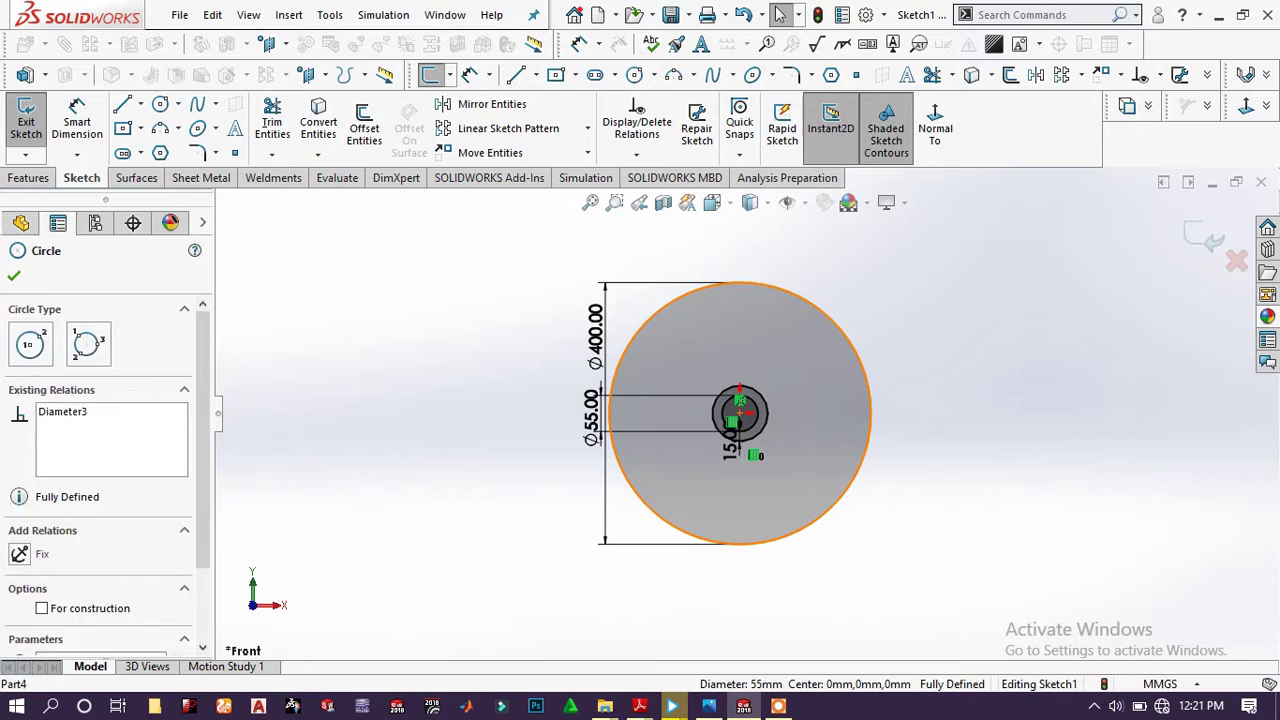
click(364, 128)
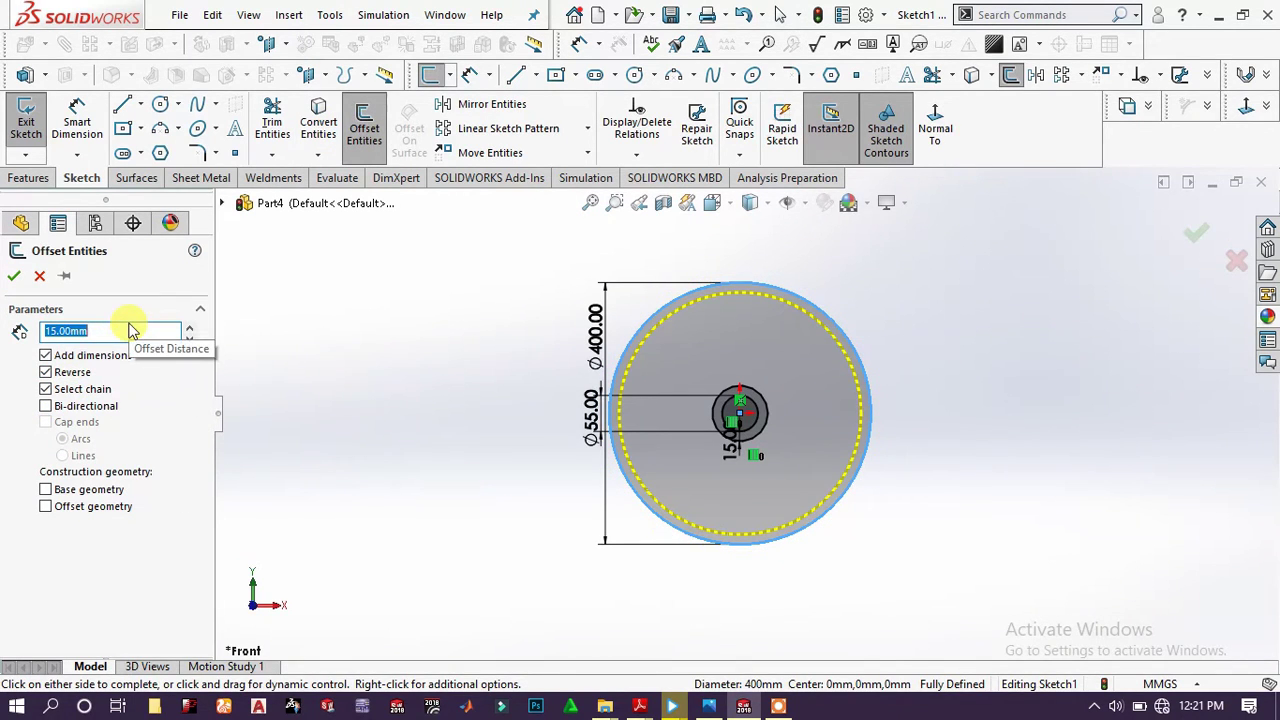
key(Return)
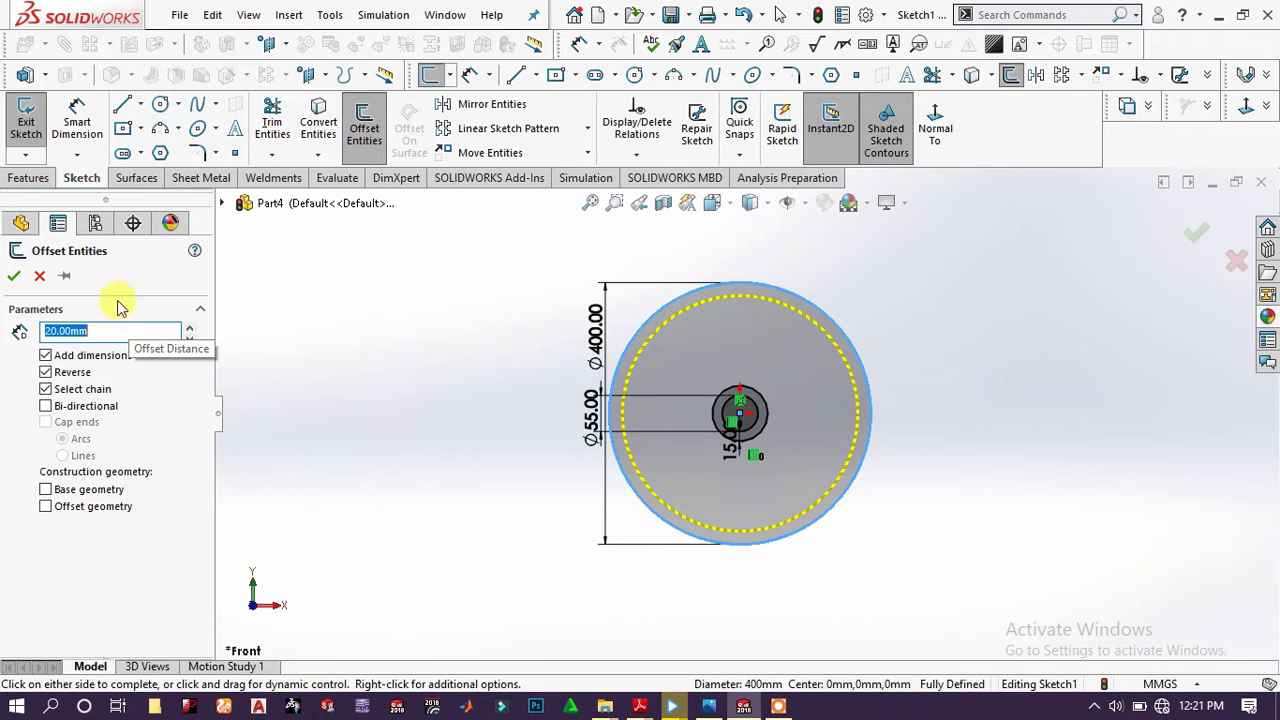
click(18, 278)
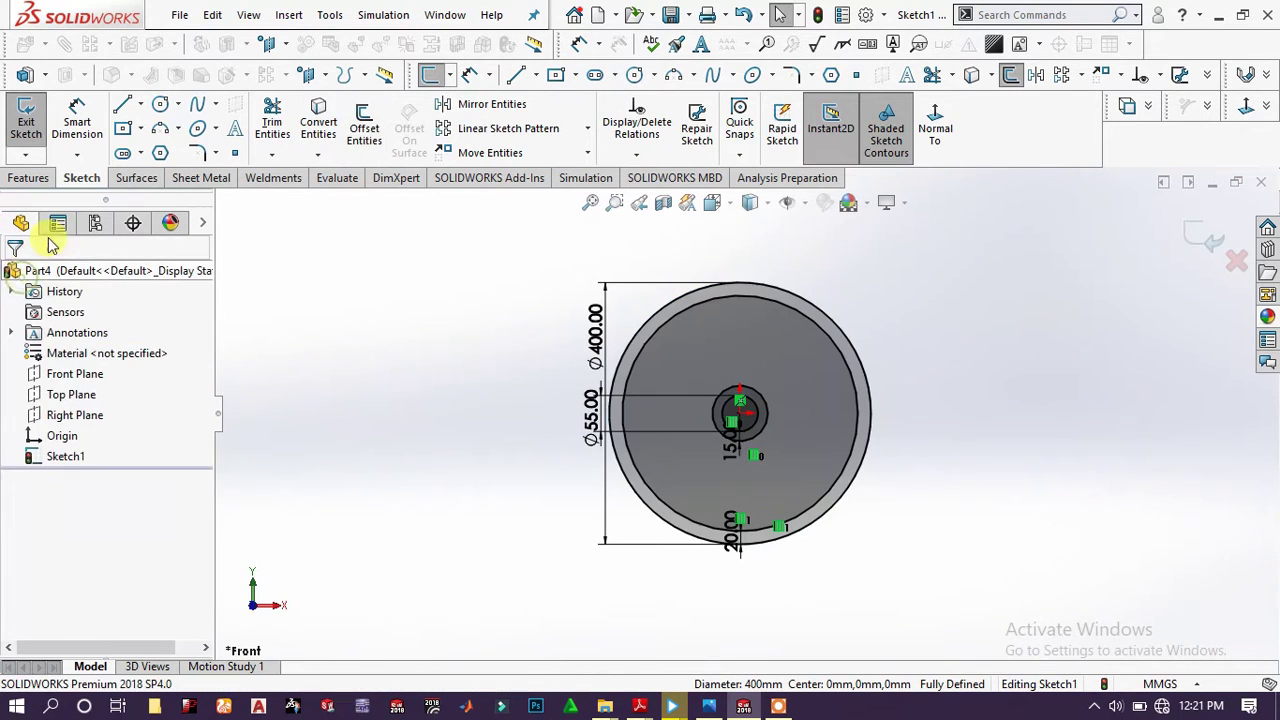
- Sketch a vertical construction line about 266 mm long from the origin up past the outer circle
key(l)
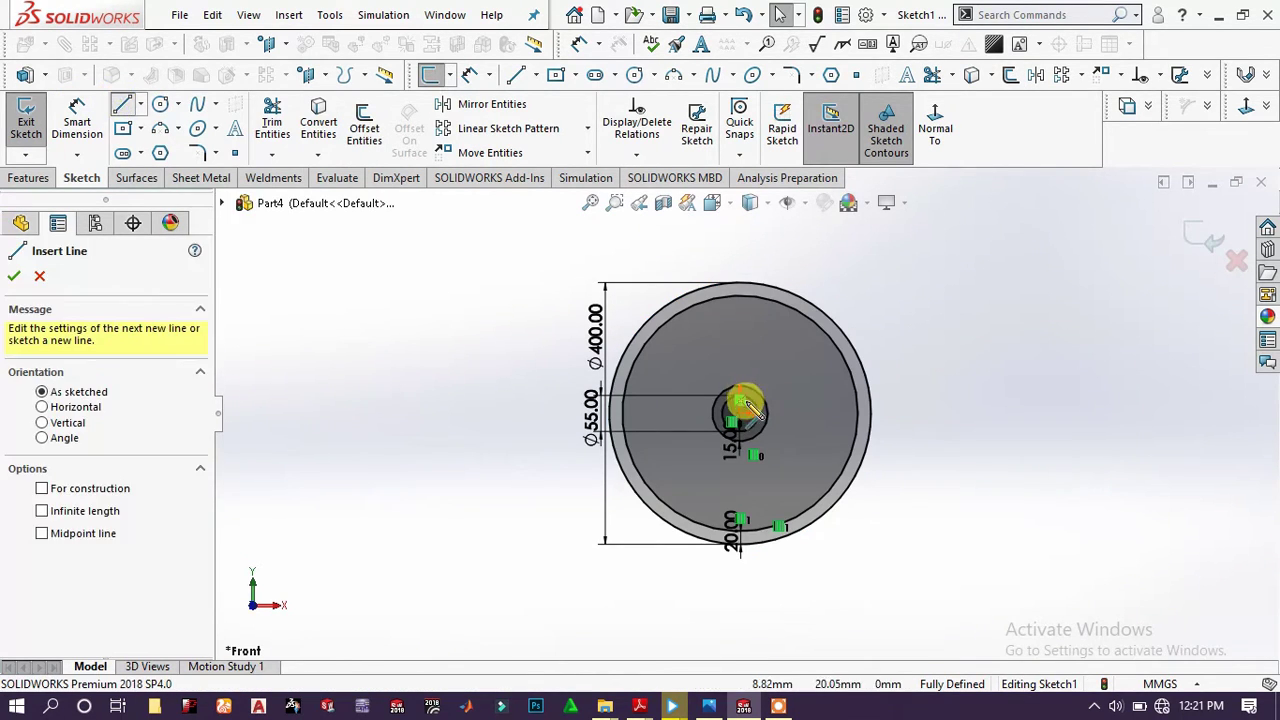
click(738, 412)
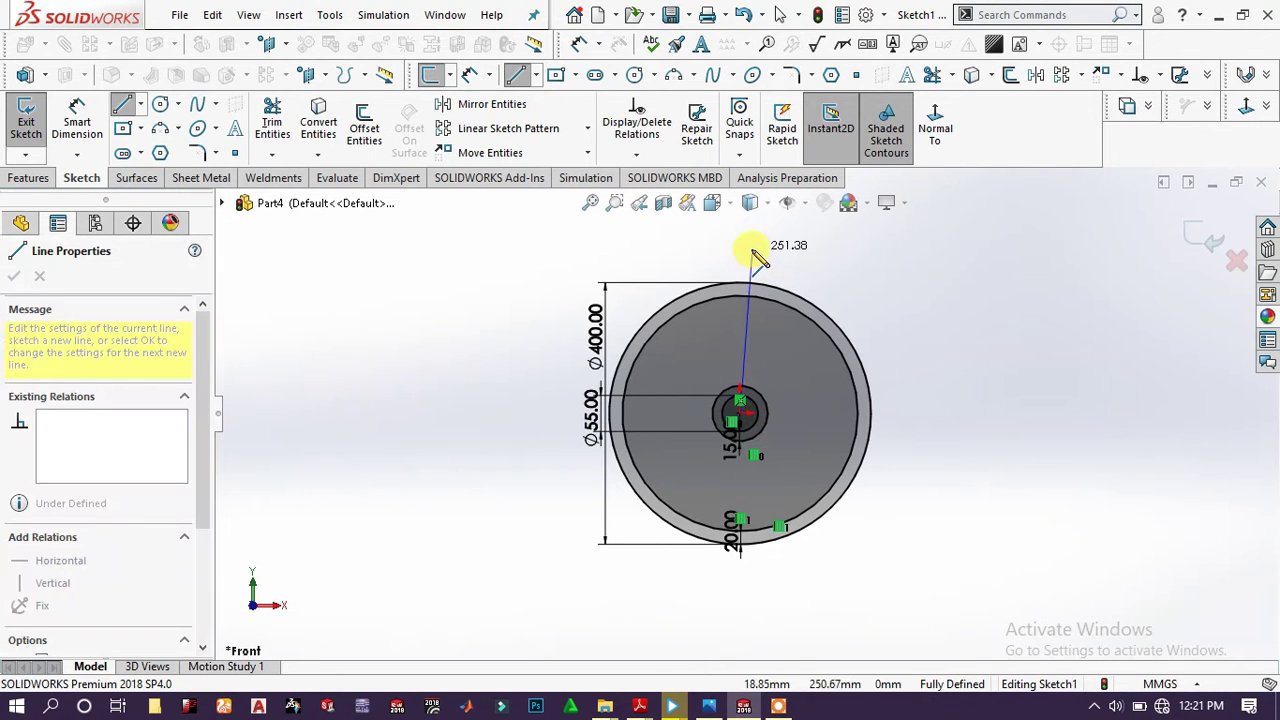
right_click(790, 238)
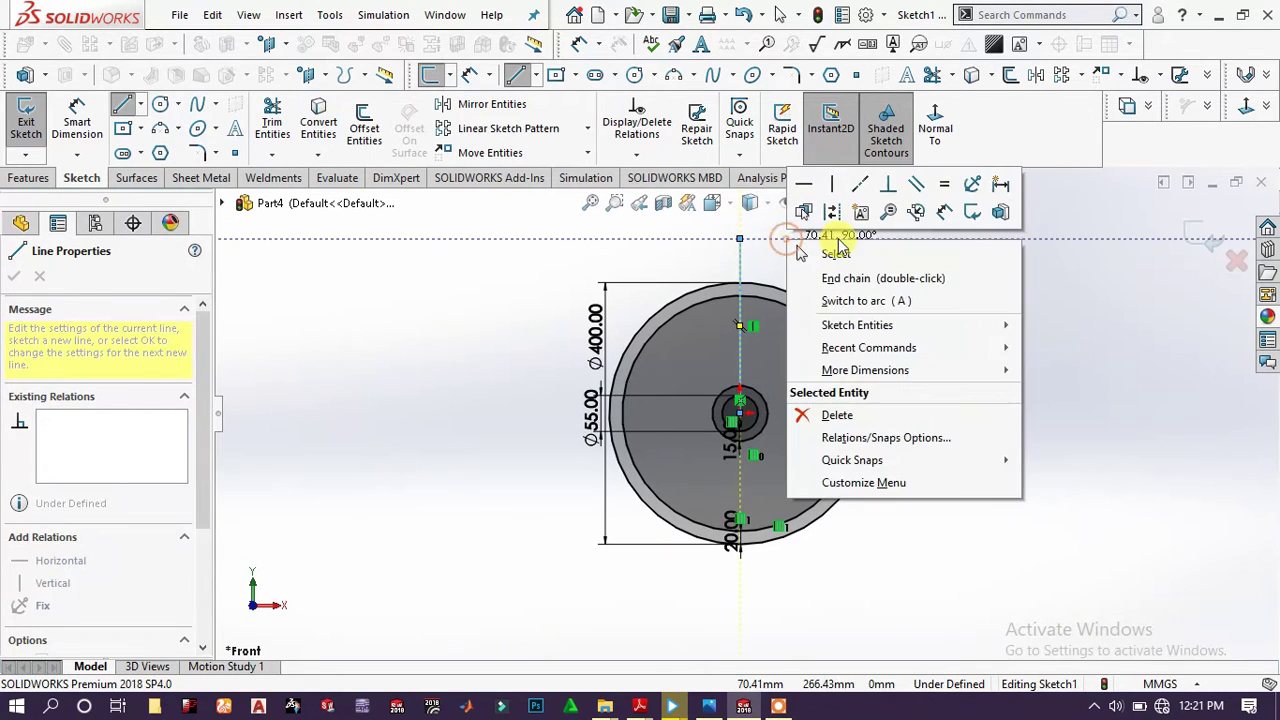
click(843, 210)
key(Escape)
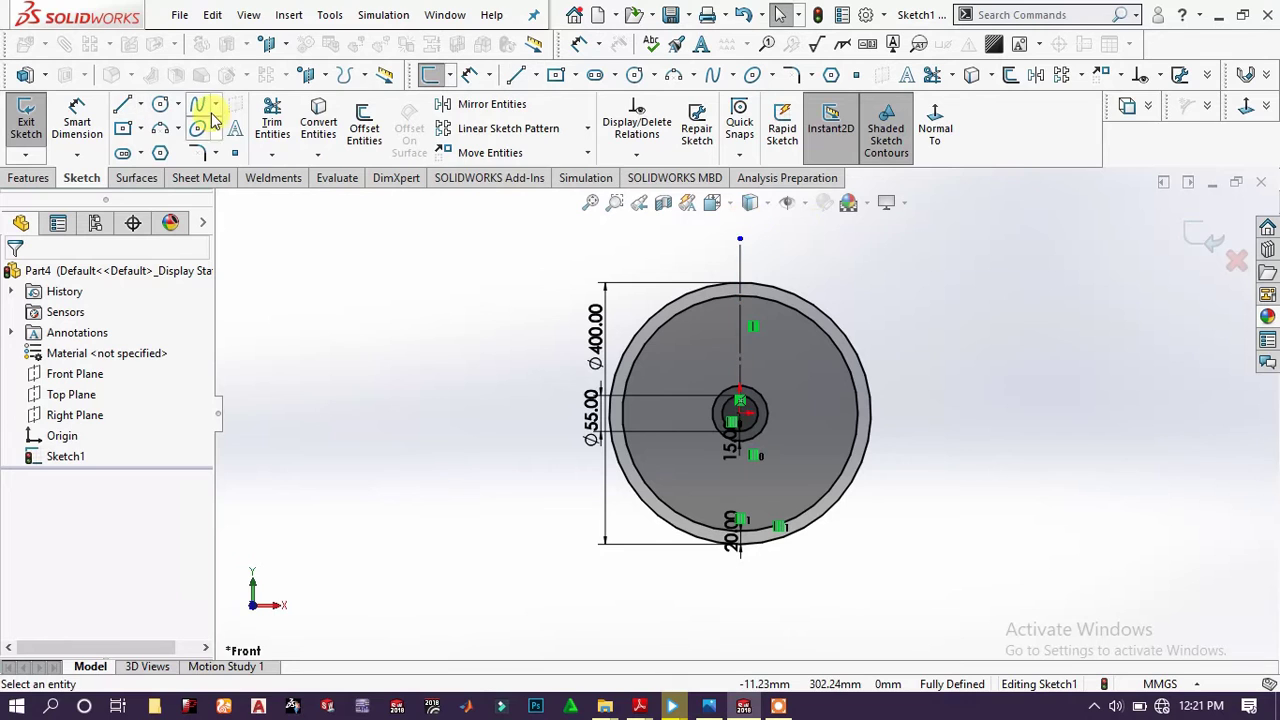
- Sketch a slanted construction line about 139 mm long from the hub's offset circle to the rim's offset circle, left of the centreline
click(121, 108)
scroll(723, 391, down, 5)
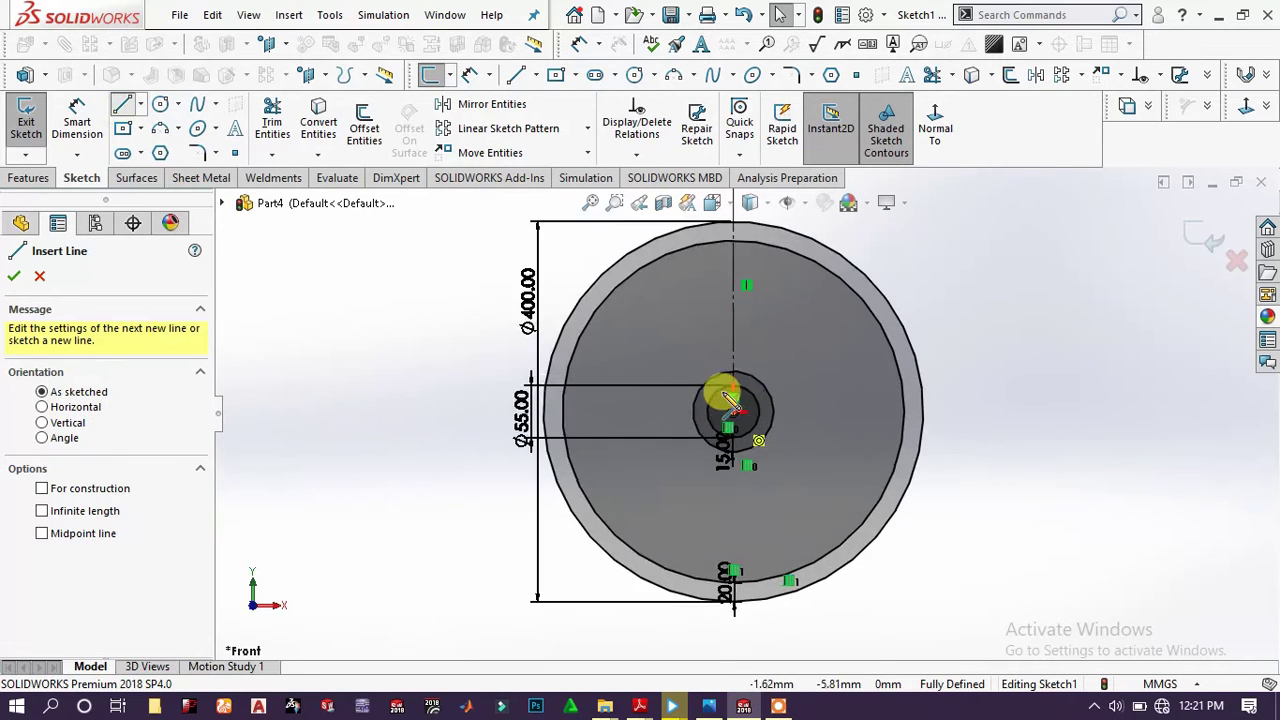
click(742, 386)
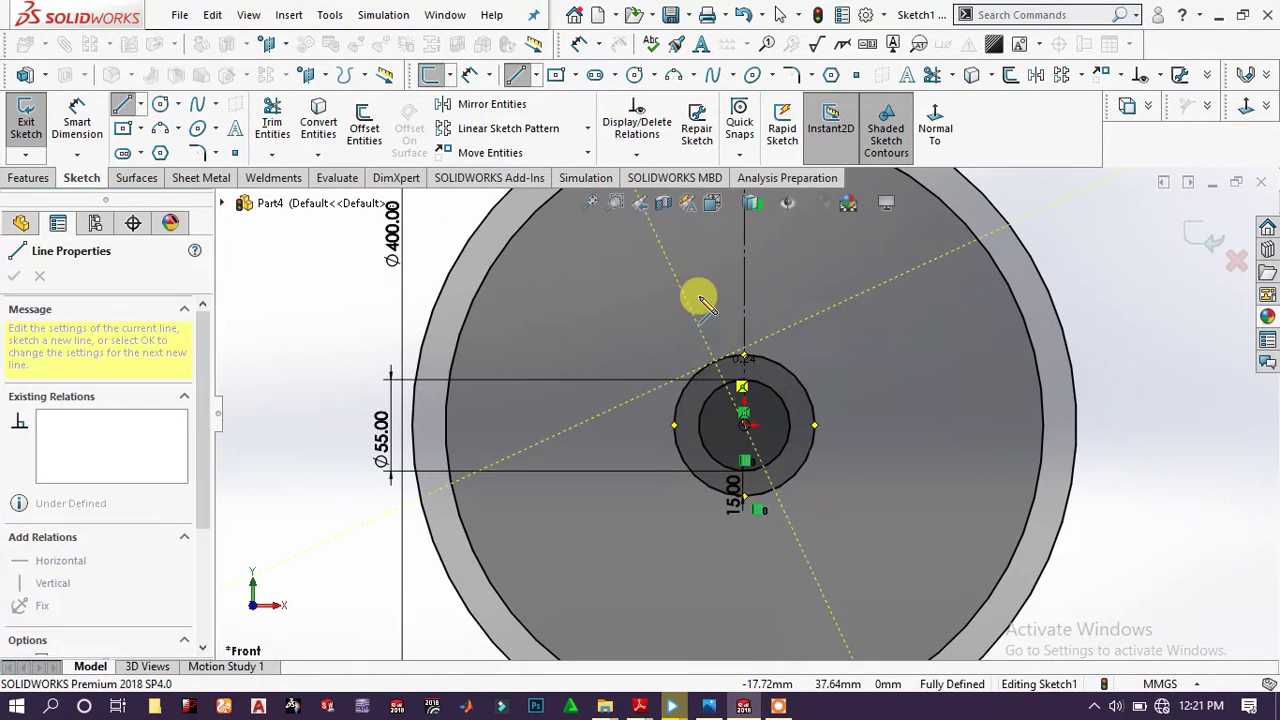
scroll(700, 294, up, 4)
scroll(710, 300, down, 4)
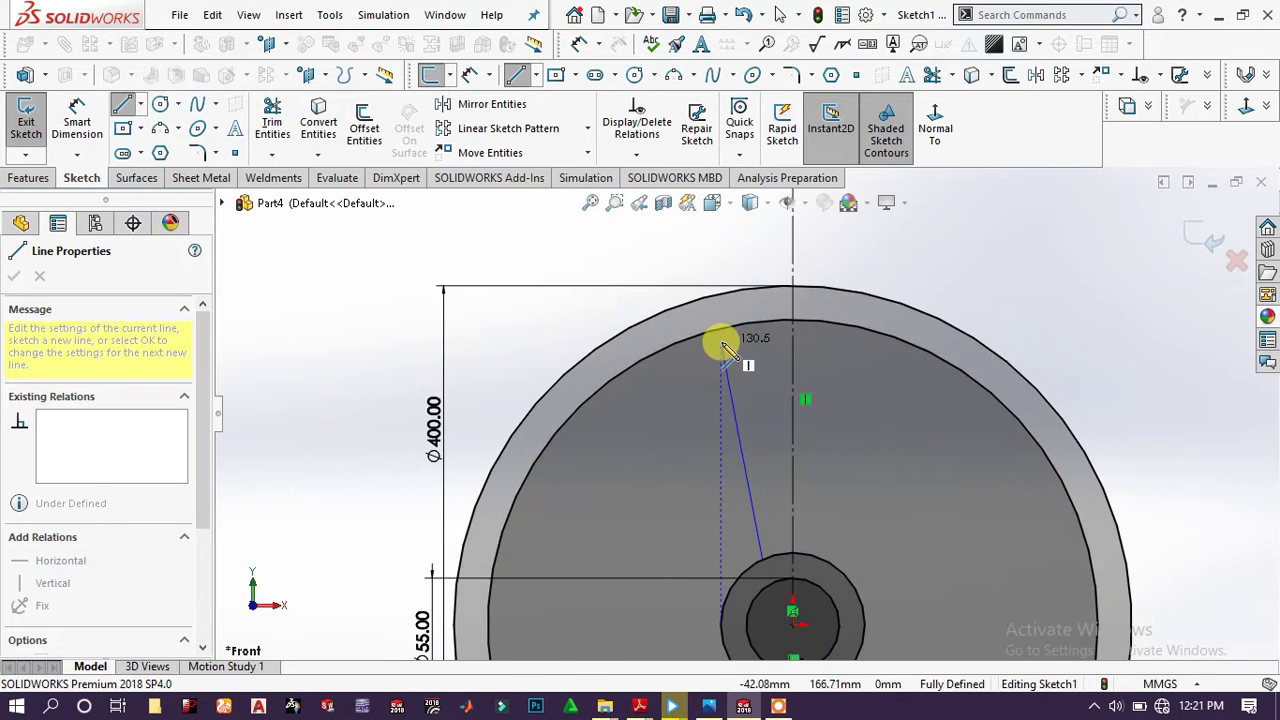
click(725, 333)
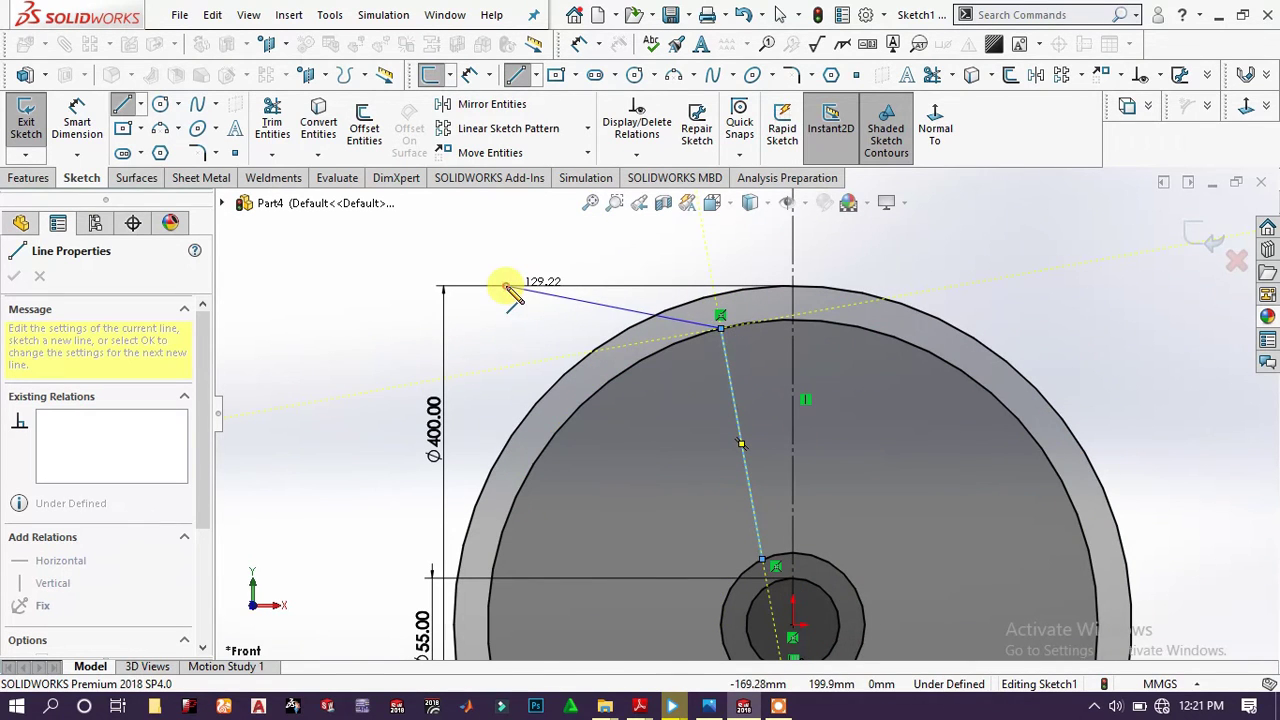
right_click(509, 293)
click(551, 258)
key(Escape)
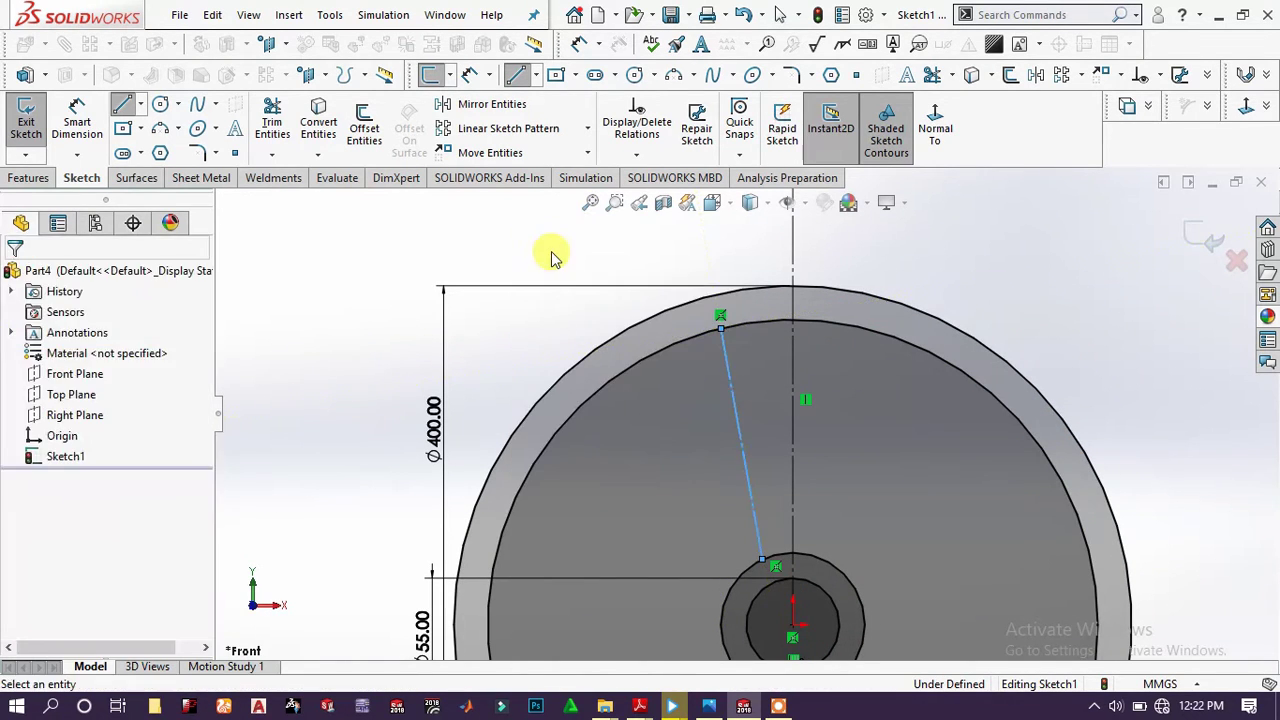
- Convert the slanted construction line into a regular sketch line
click(729, 366)
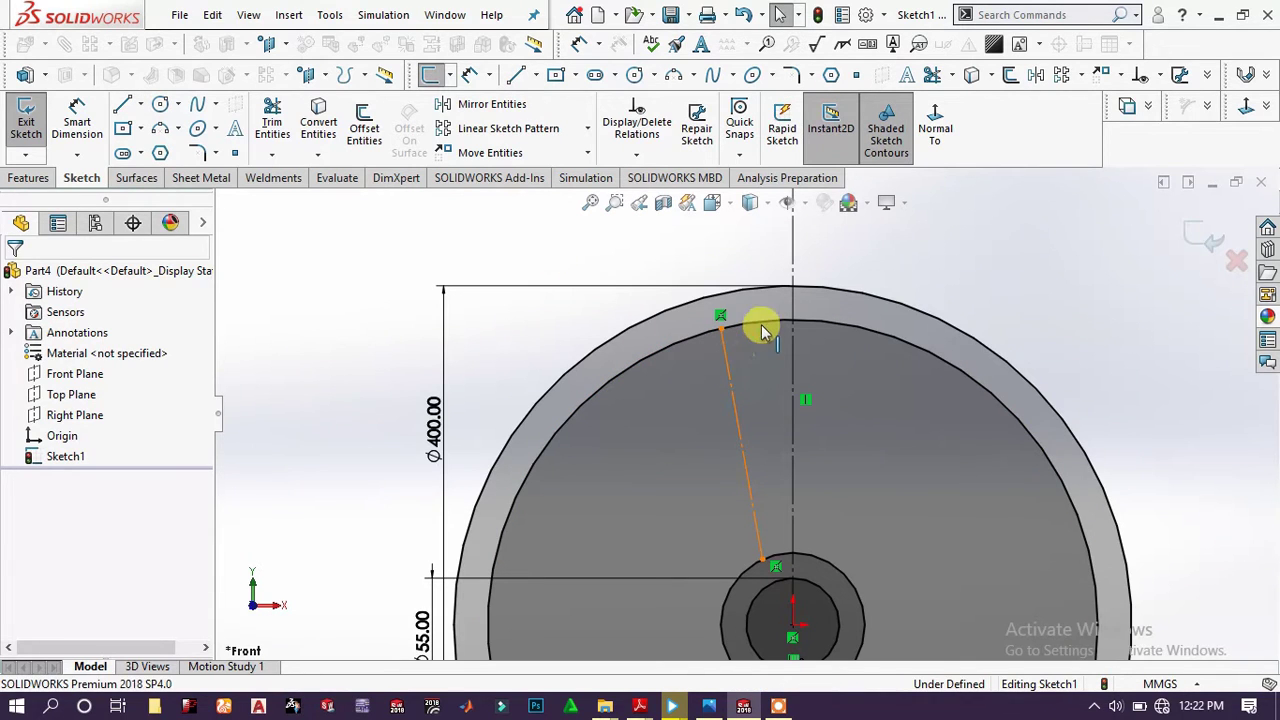
click(813, 314)
key(Escape)
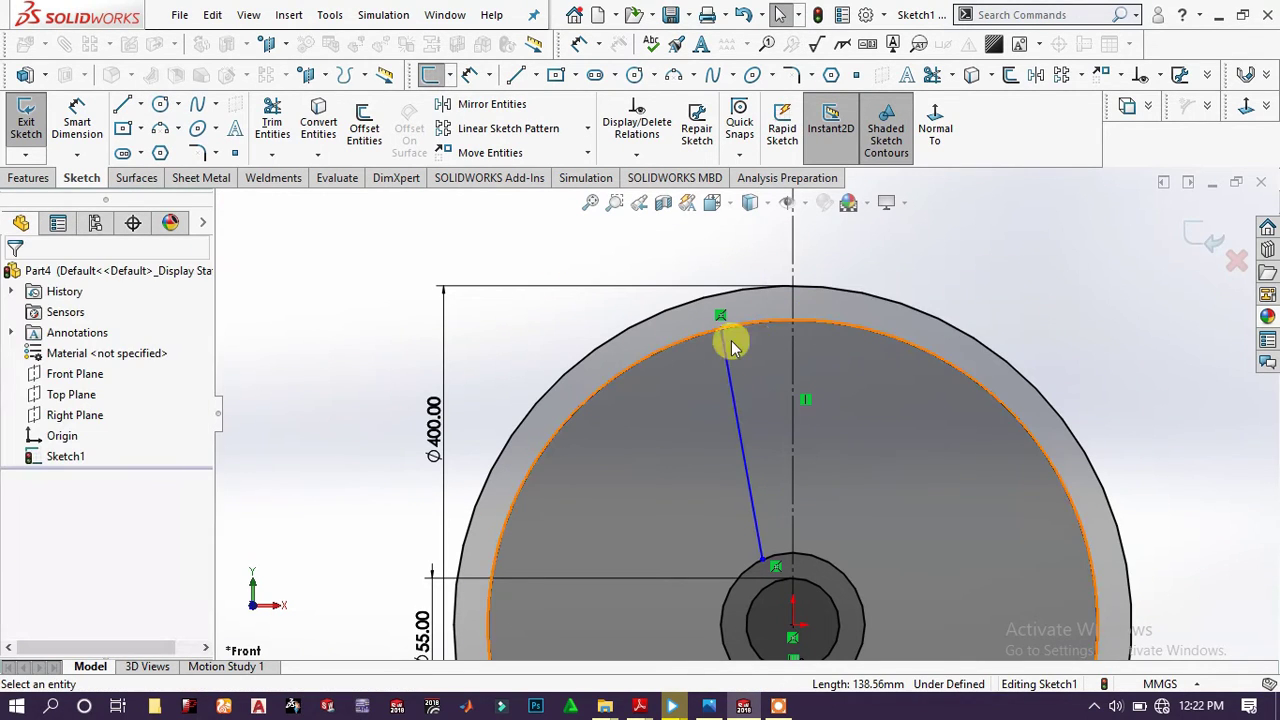
- Dimension the angle between the slanted line and the vertical centreline as 25°
click(77, 117)
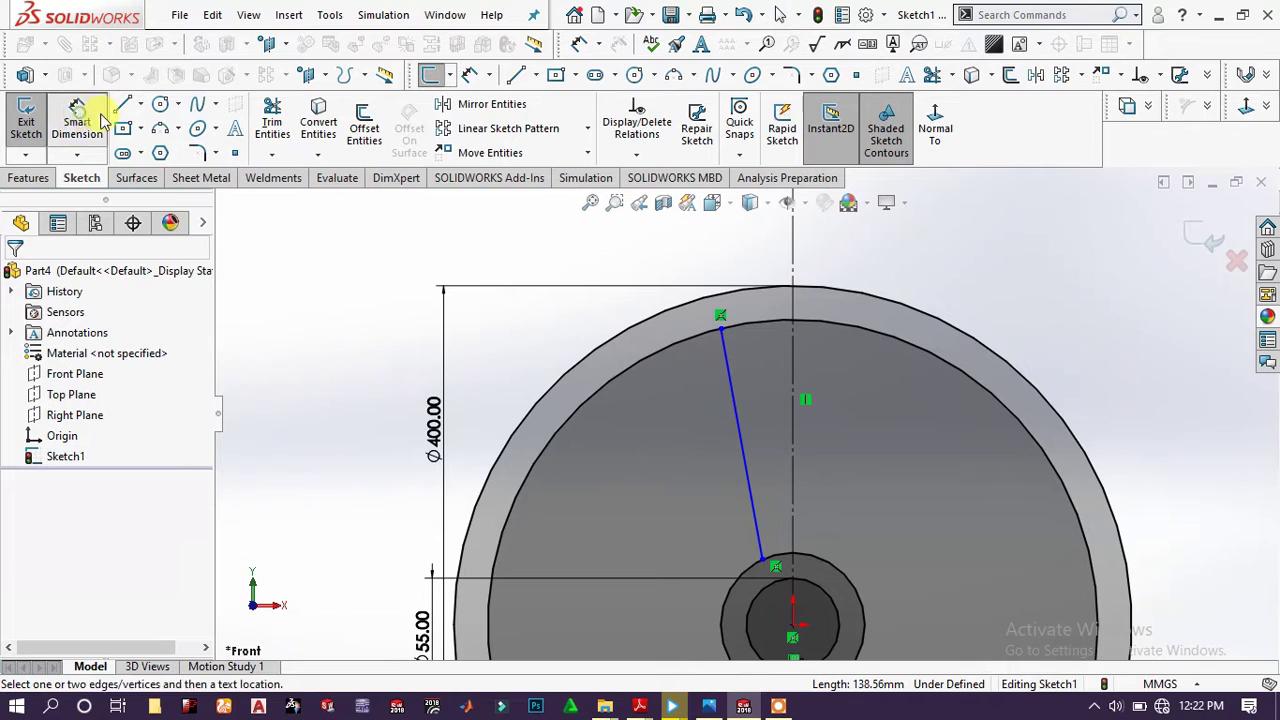
click(778, 432)
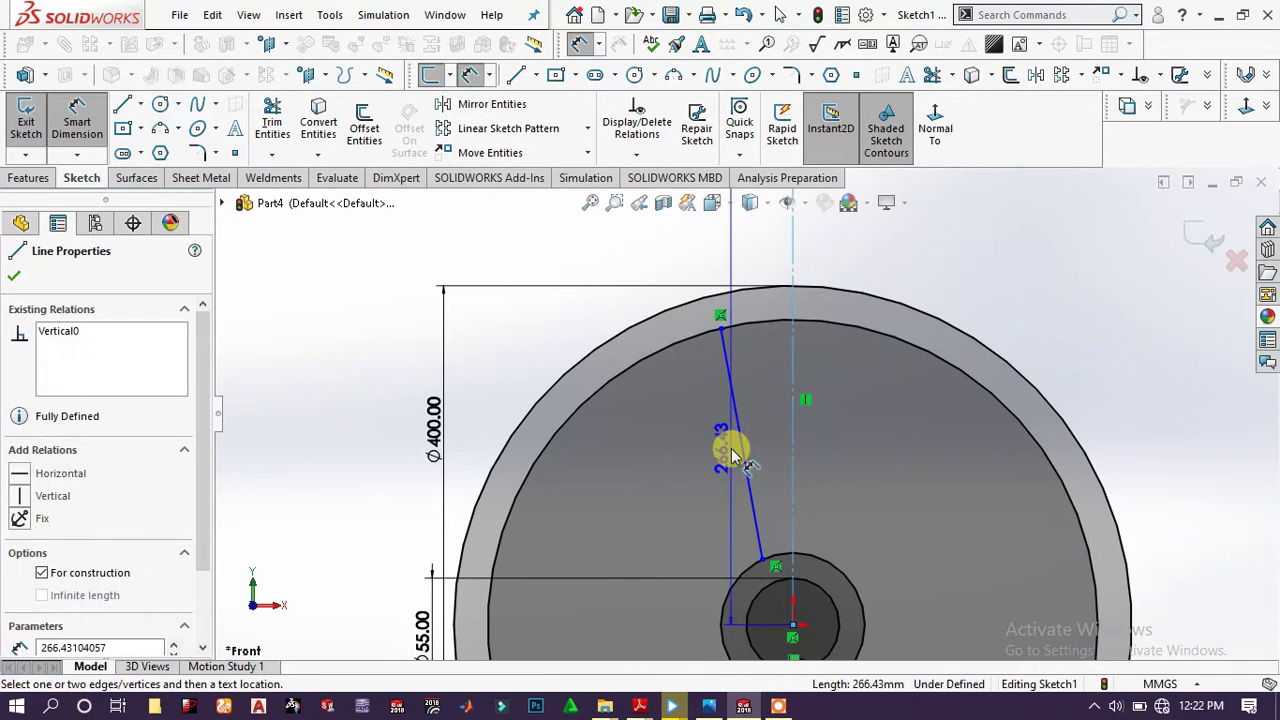
click(735, 446)
click(764, 424)
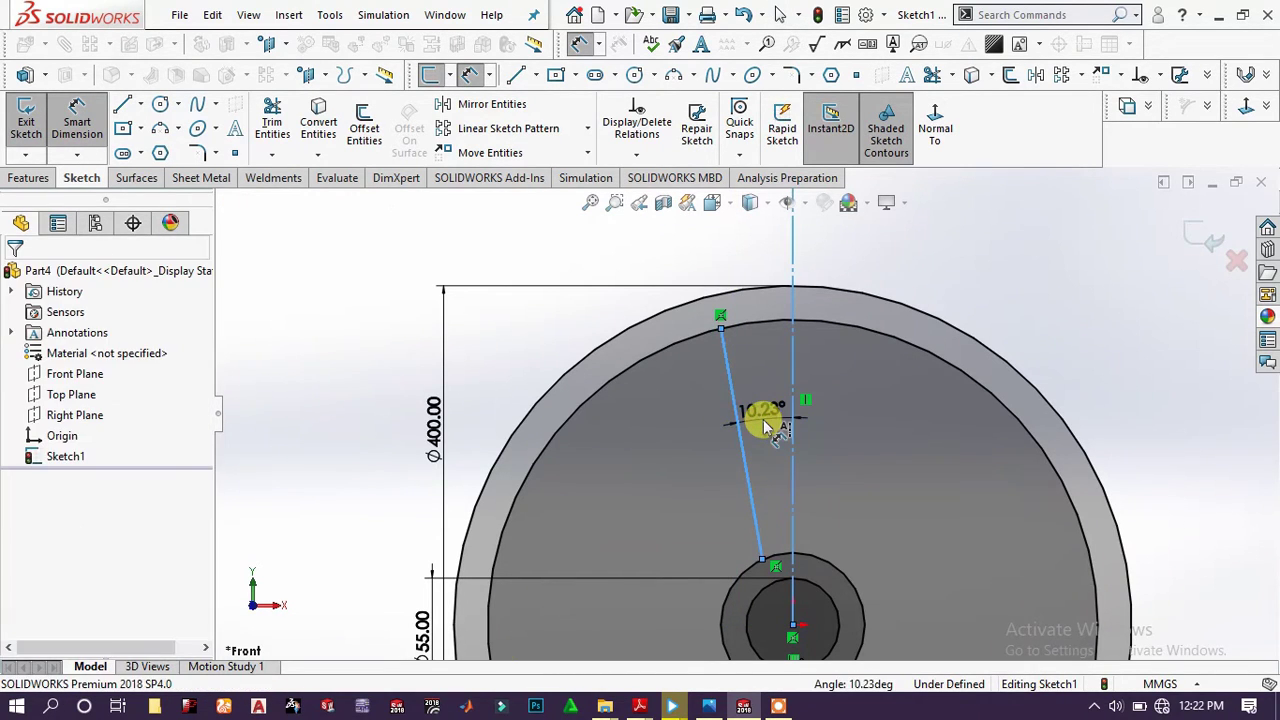
text(25)
key(Return)
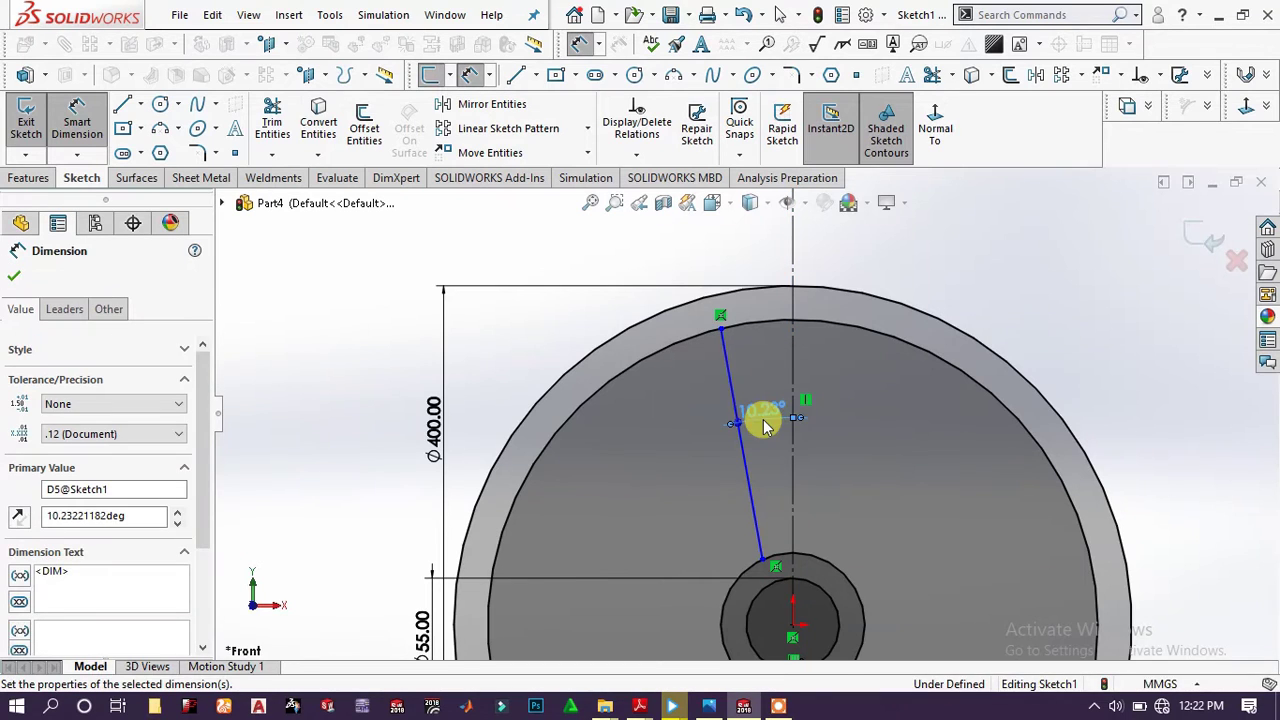
key(Escape)
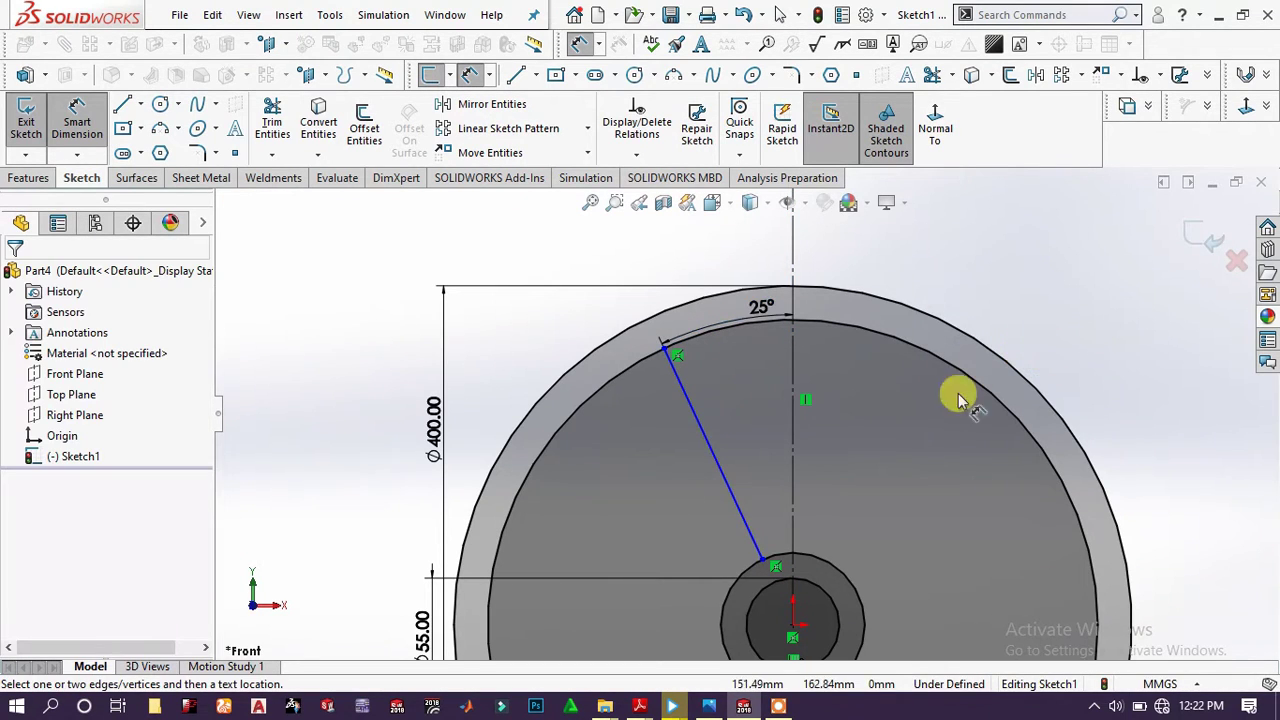
- Mirror the slanted line about the vertical centreline, keeping the original
scroll(745, 420, up, 3)
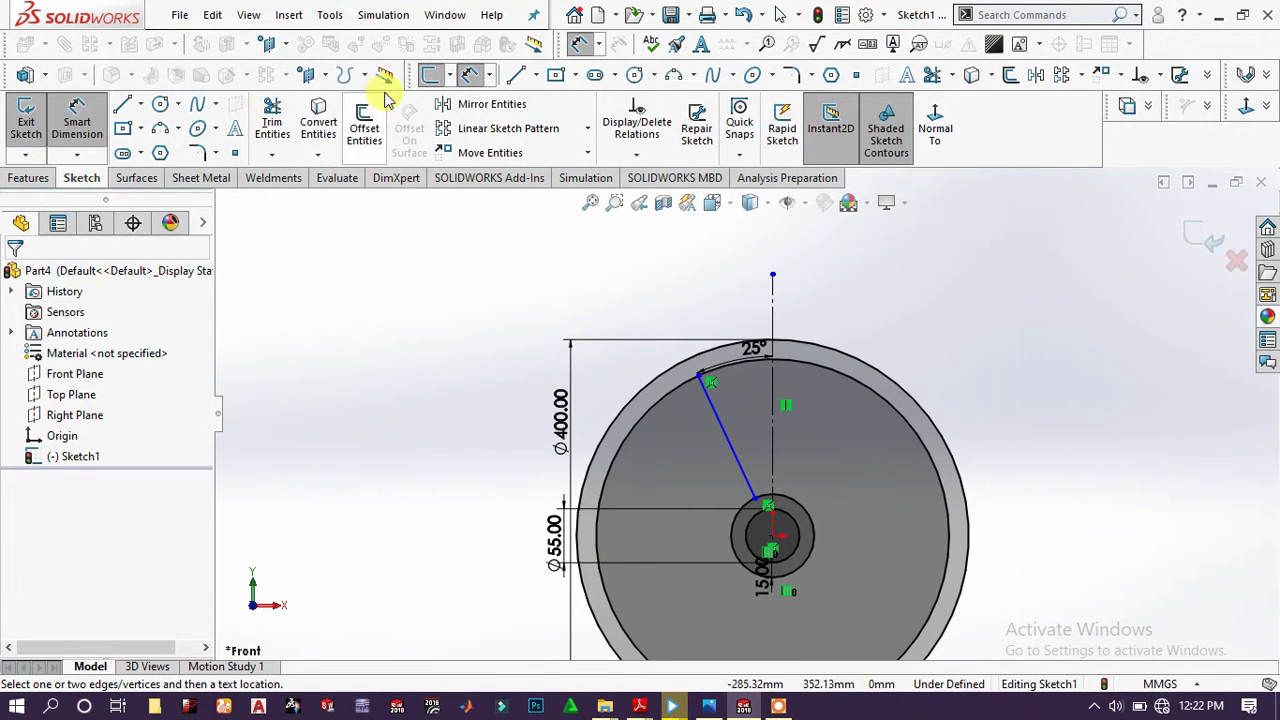
click(445, 104)
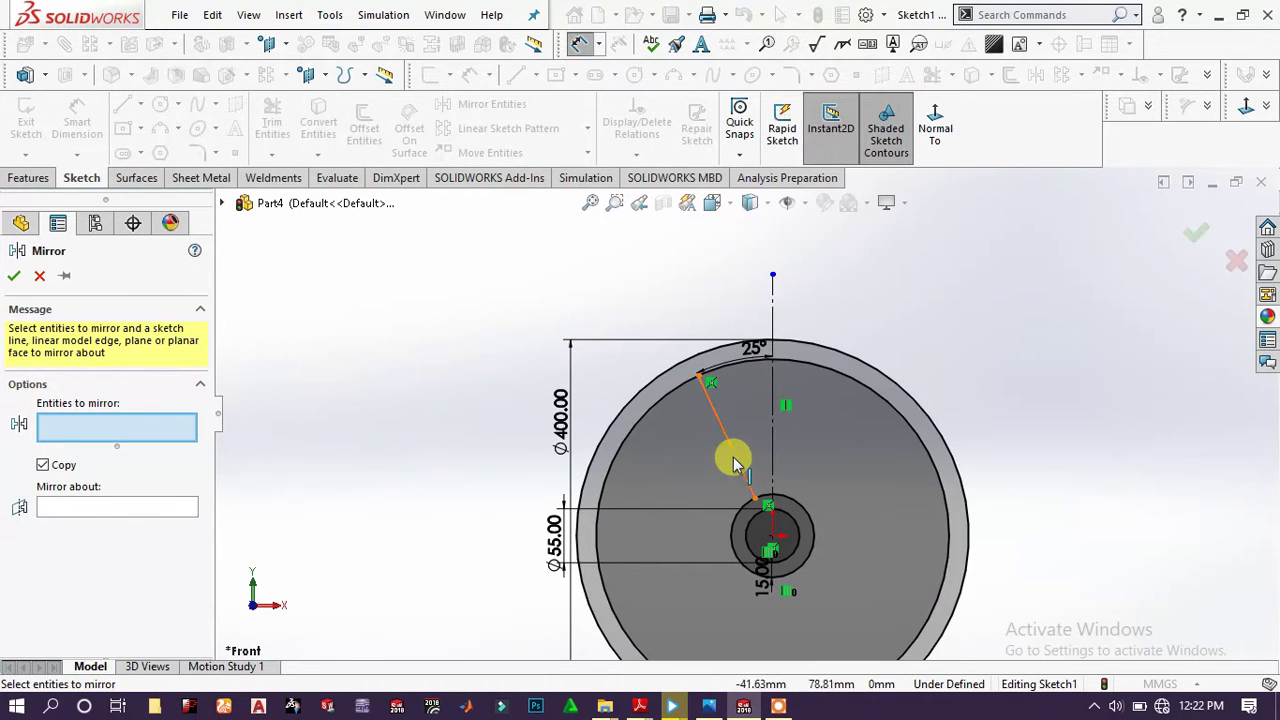
click(735, 463)
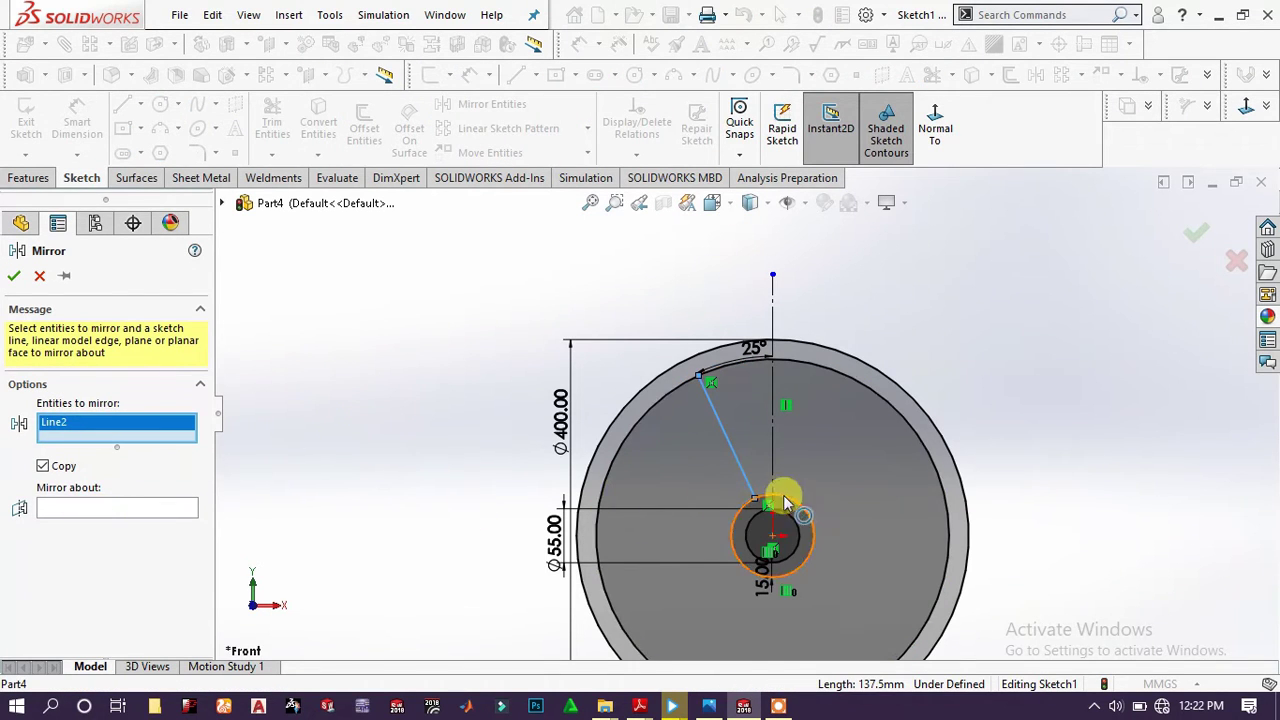
click(113, 509)
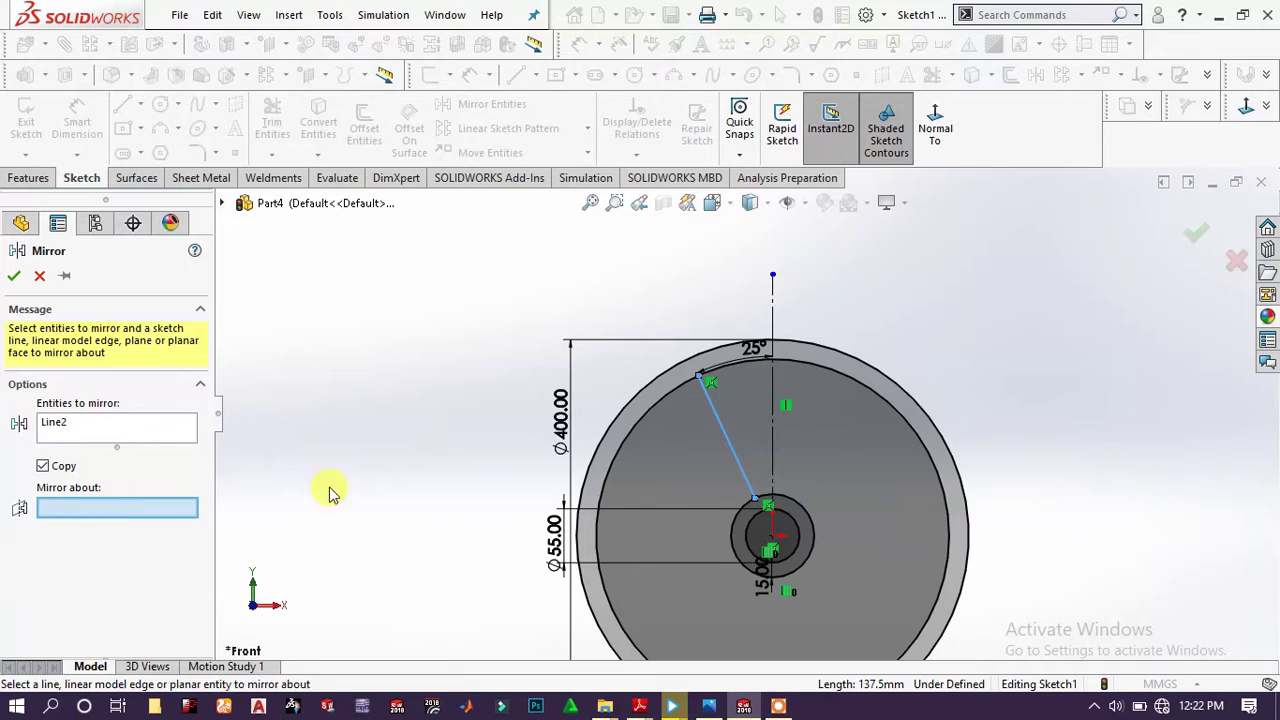
click(769, 390)
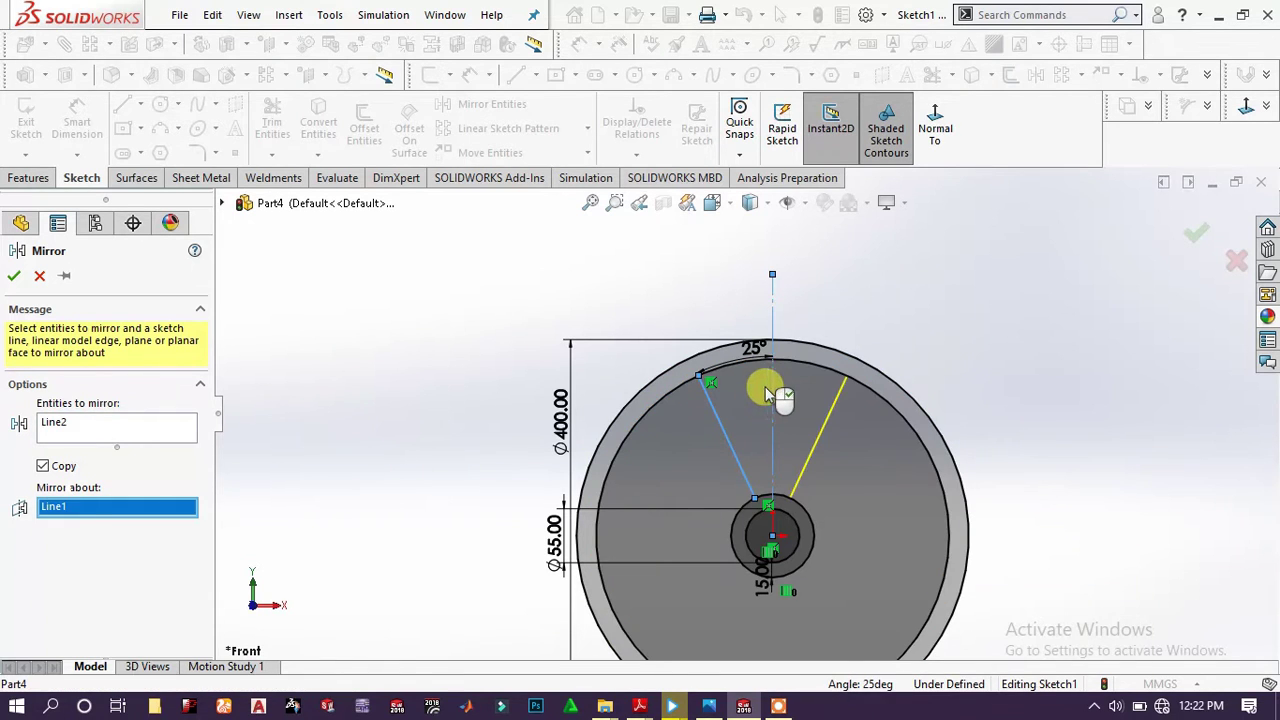
click(10, 274)
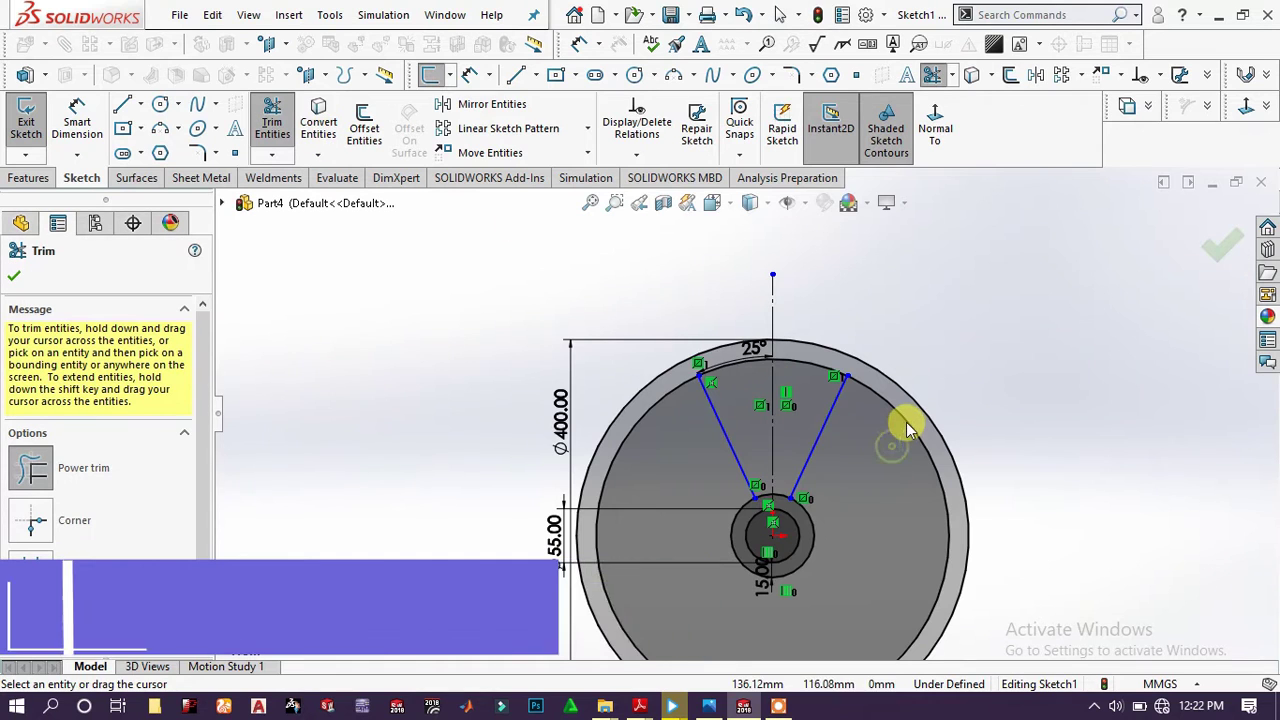
- Trim both offset circles outside the two slanted lines, leaving only the arcs that close the wedge outline
drag(903, 428, 908, 423)
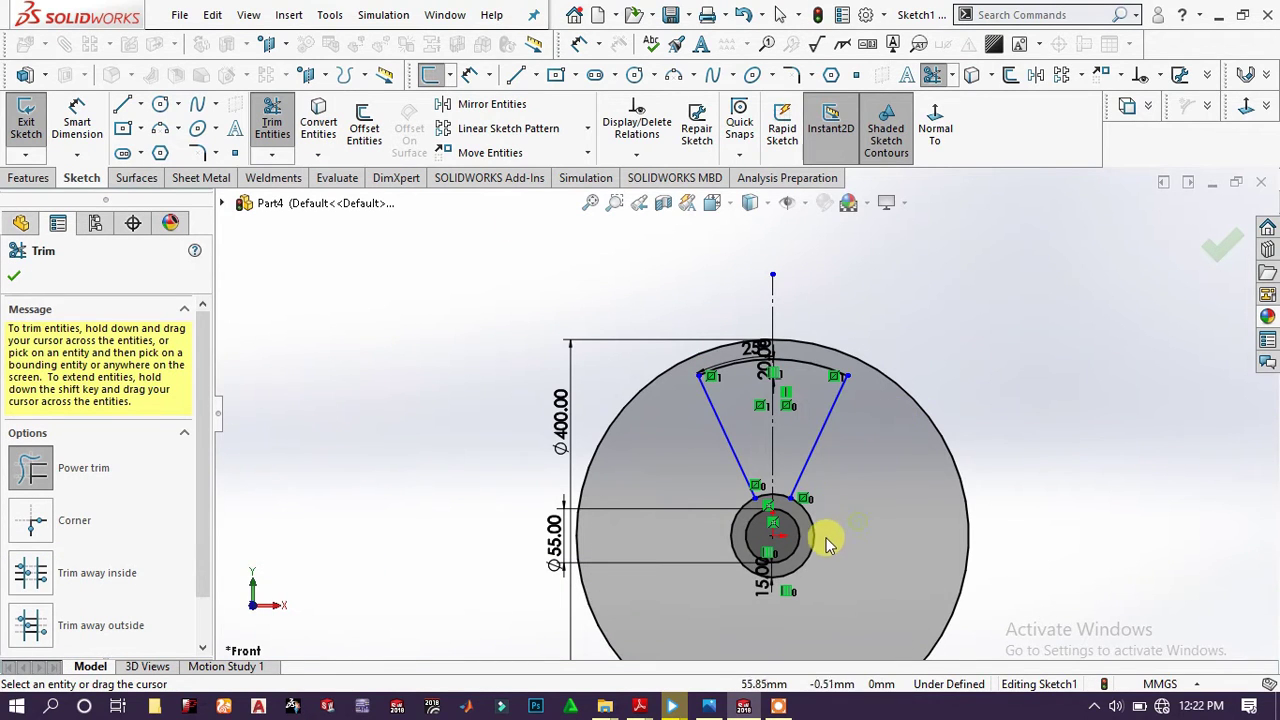
mouse_move(826, 537)
mouse_down()
mouse_move(811, 549)
mouse_move(786, 518)
mouse_up()
scroll(786, 518, down, 4)
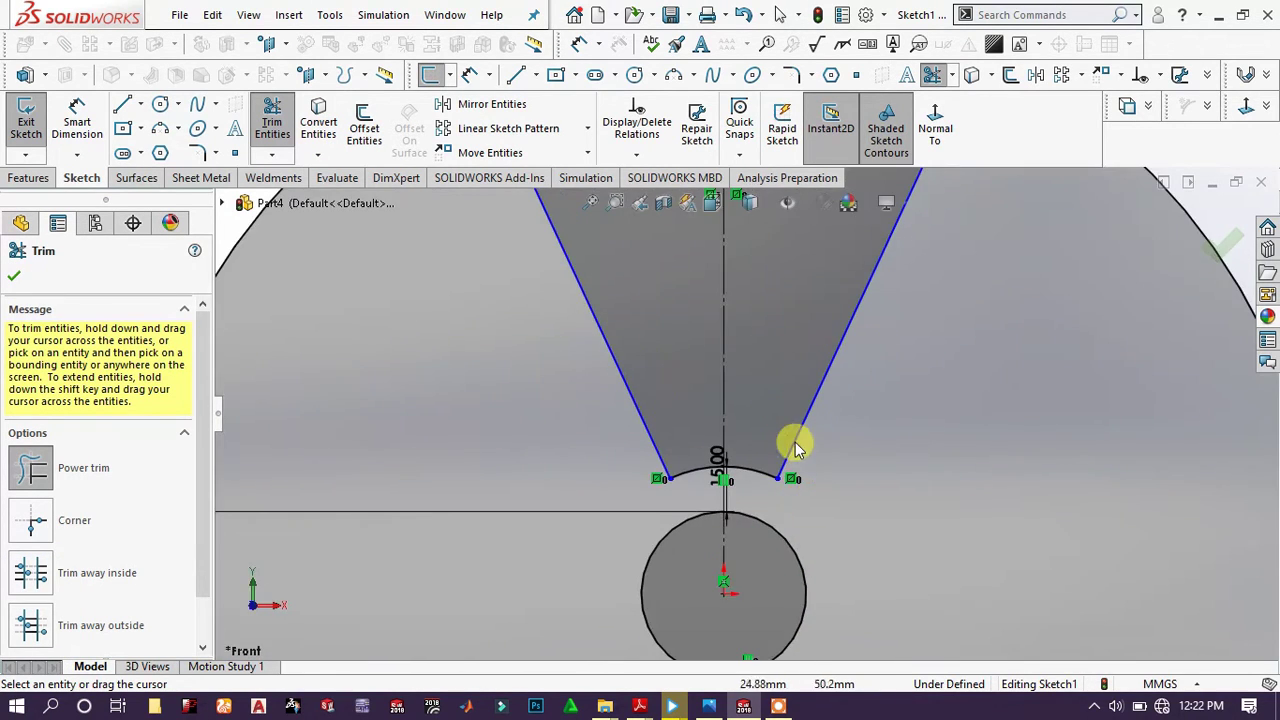
scroll(794, 437, up, 4)
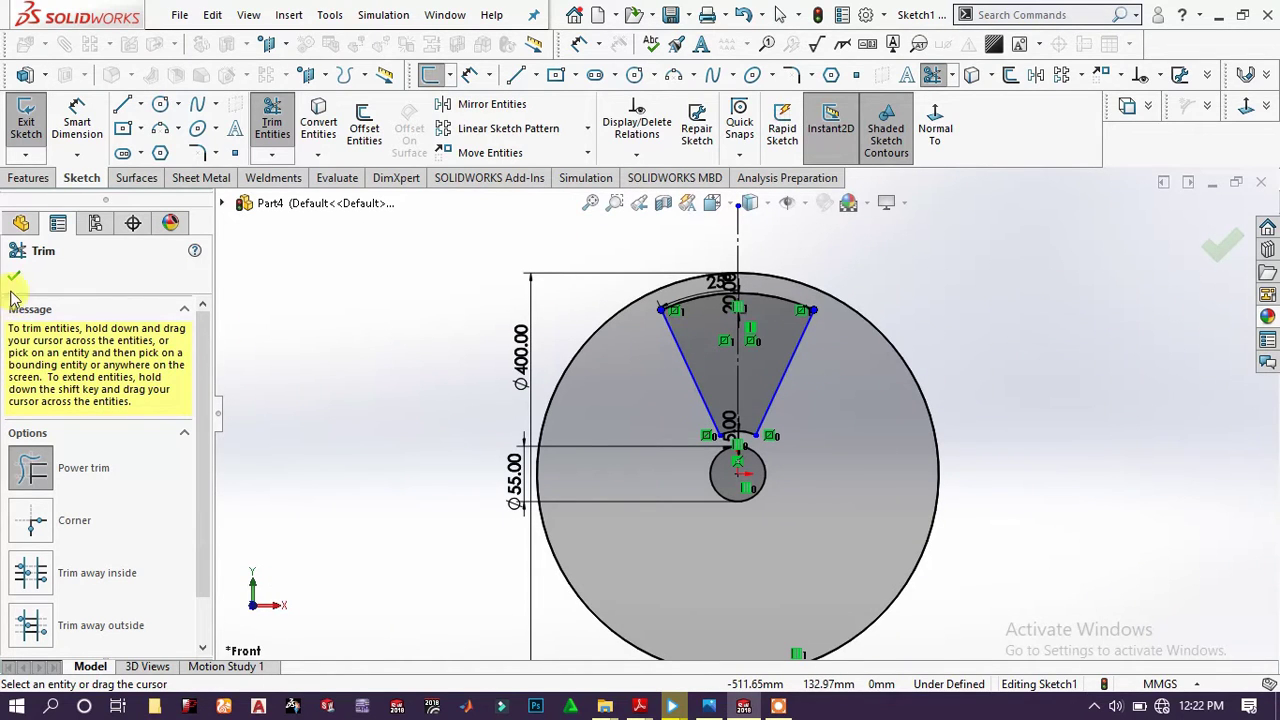
click(14, 277)
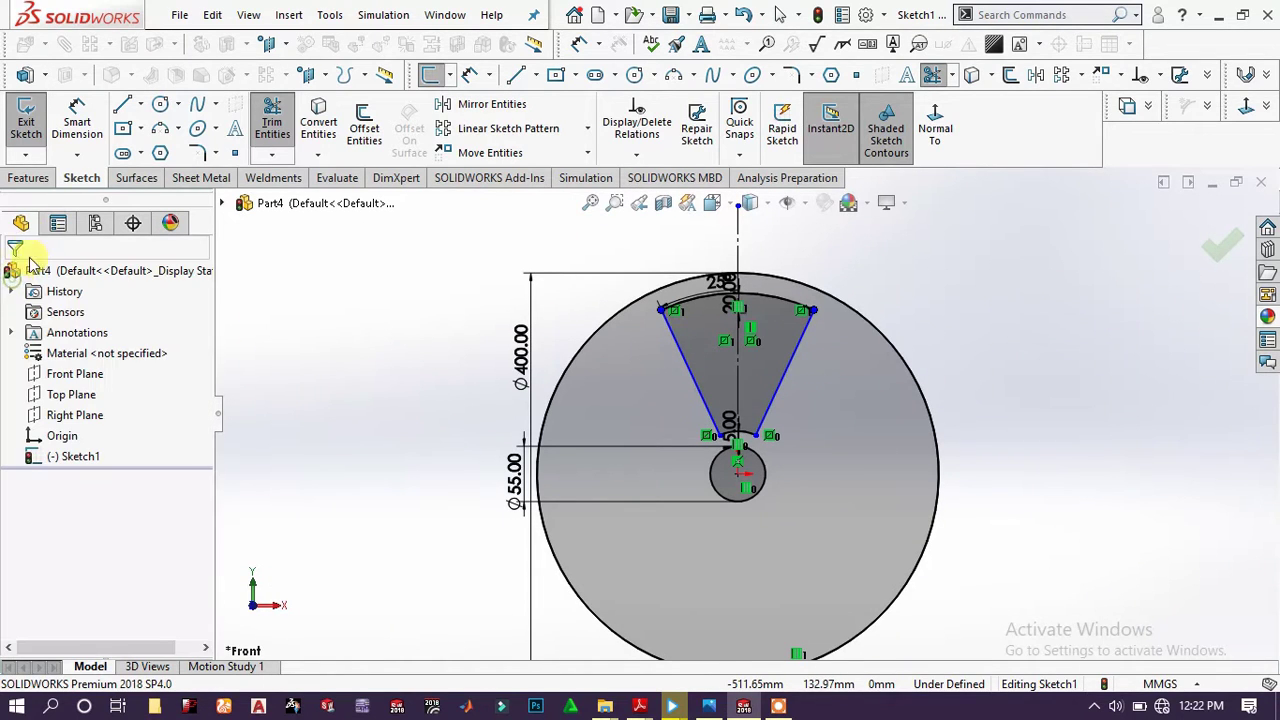
click(137, 178)
click(81, 178)
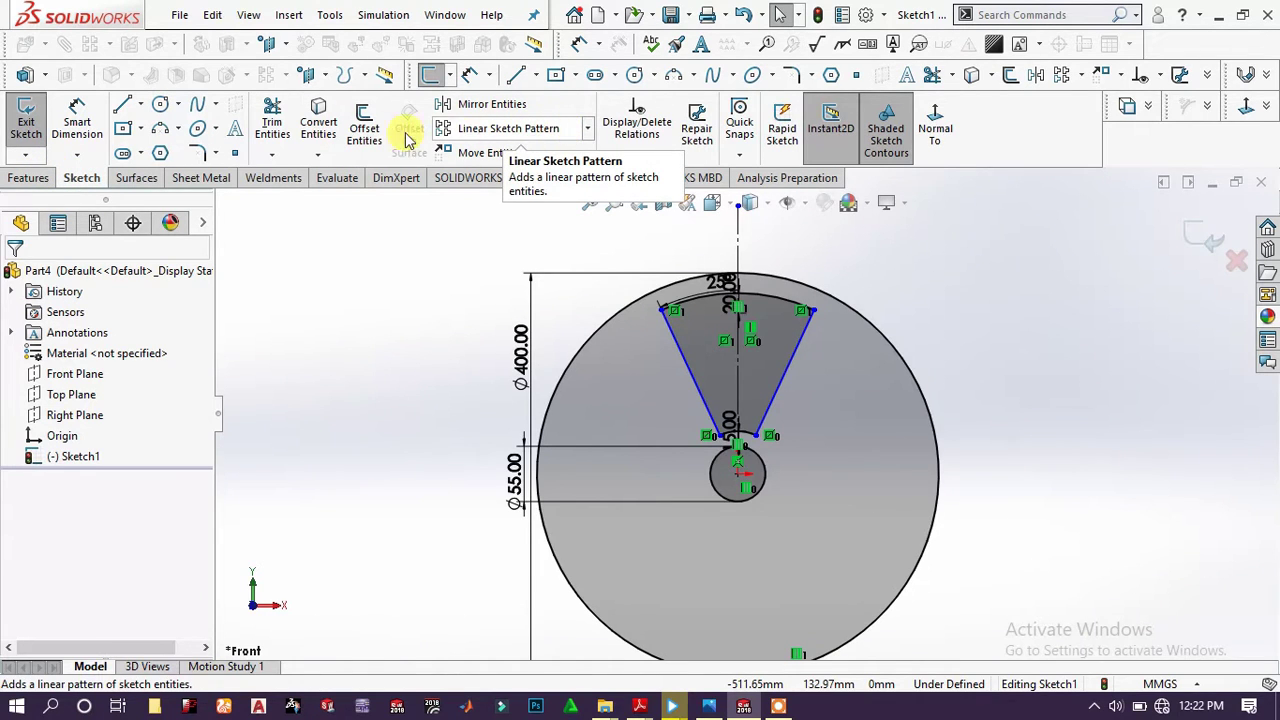
click(588, 129)
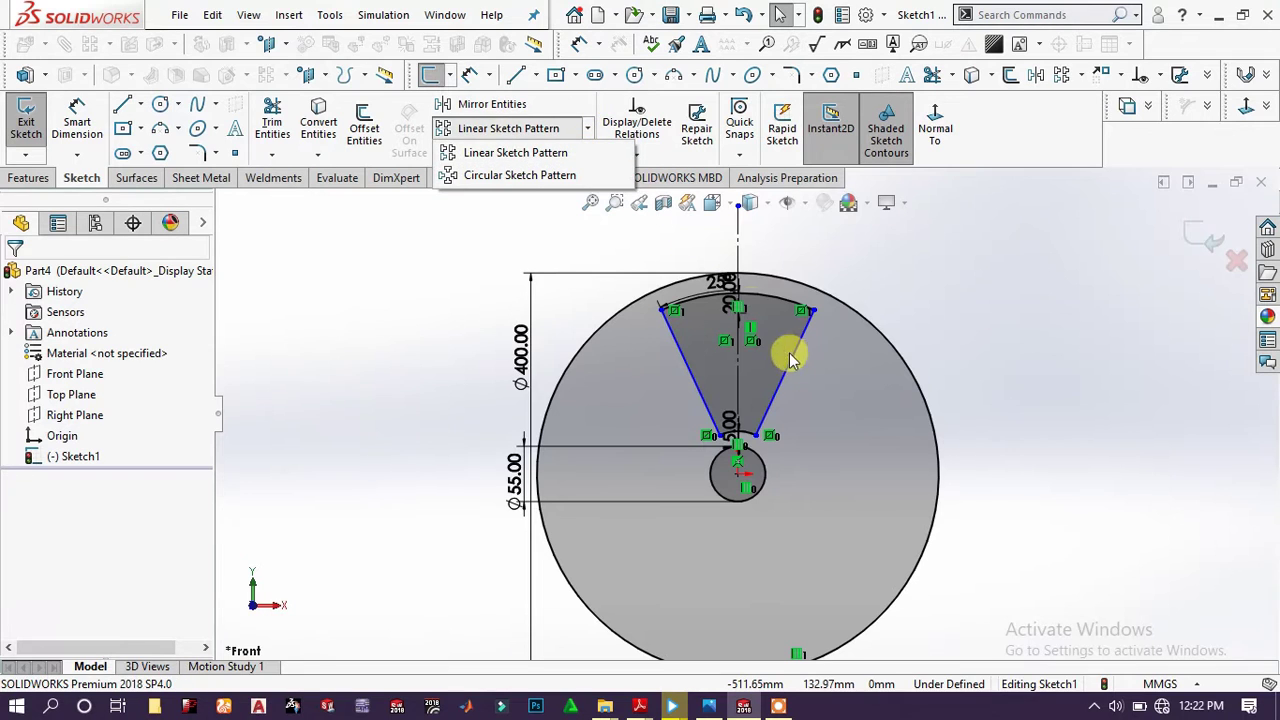
click(818, 443)
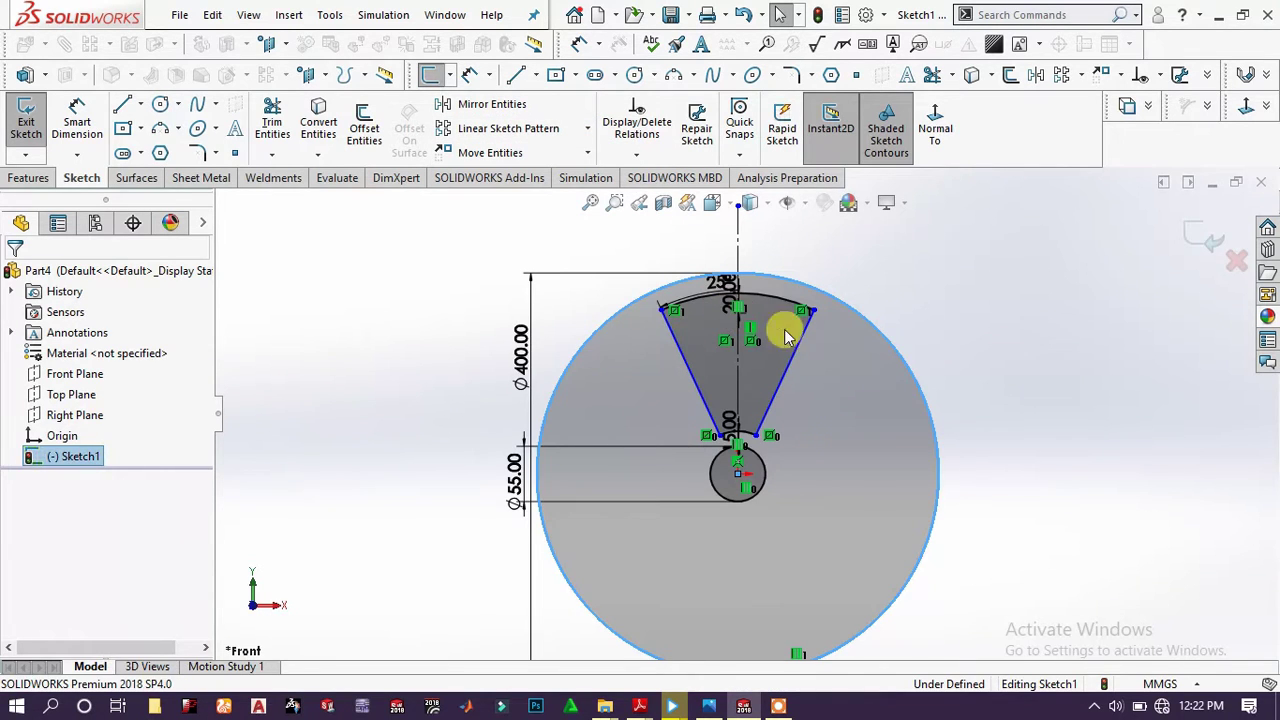
click(921, 259)
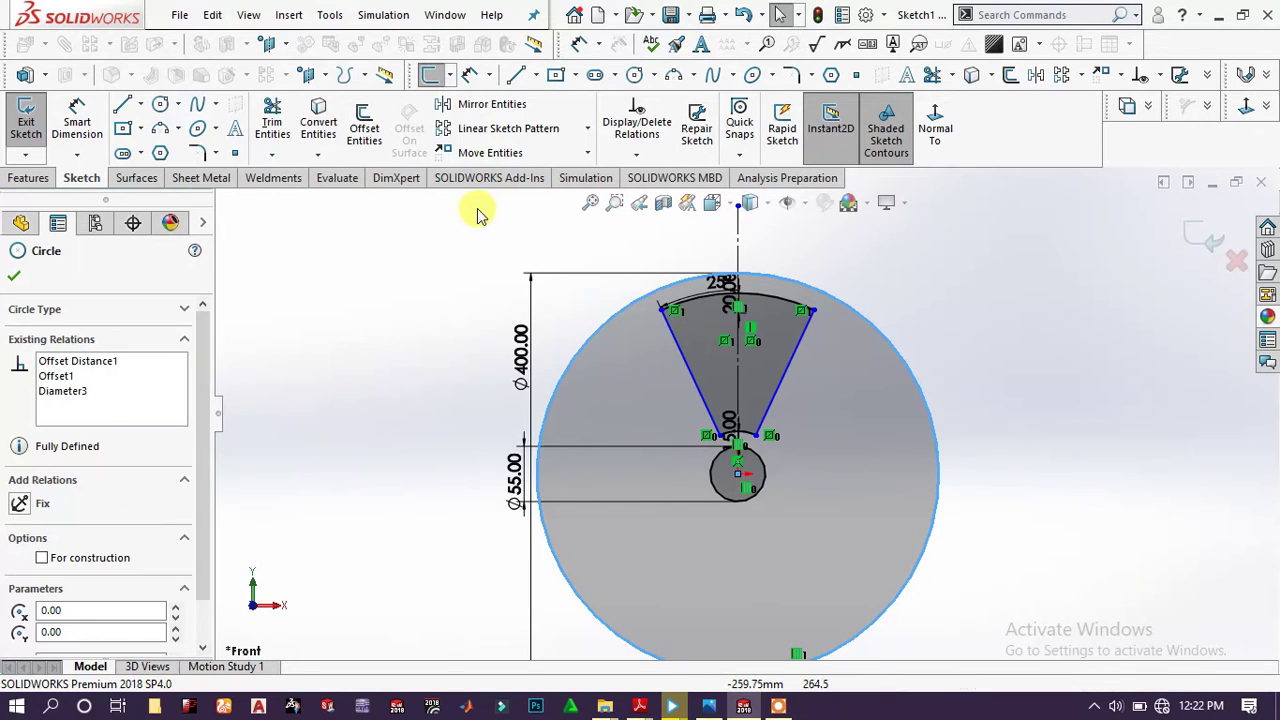
click(434, 266)
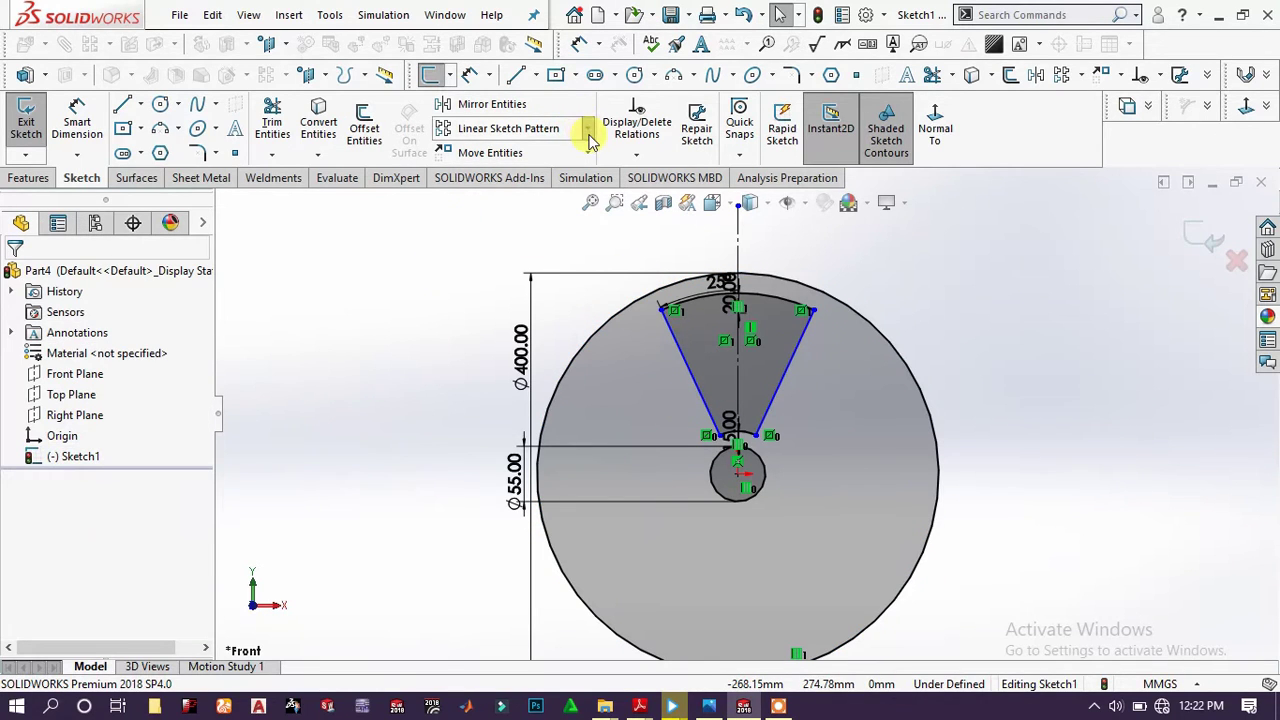
- Try a circular sketch pattern of the wedge outline with 4 equally spaced instances over 360° about the origin, and undo it
click(589, 136)
click(545, 176)
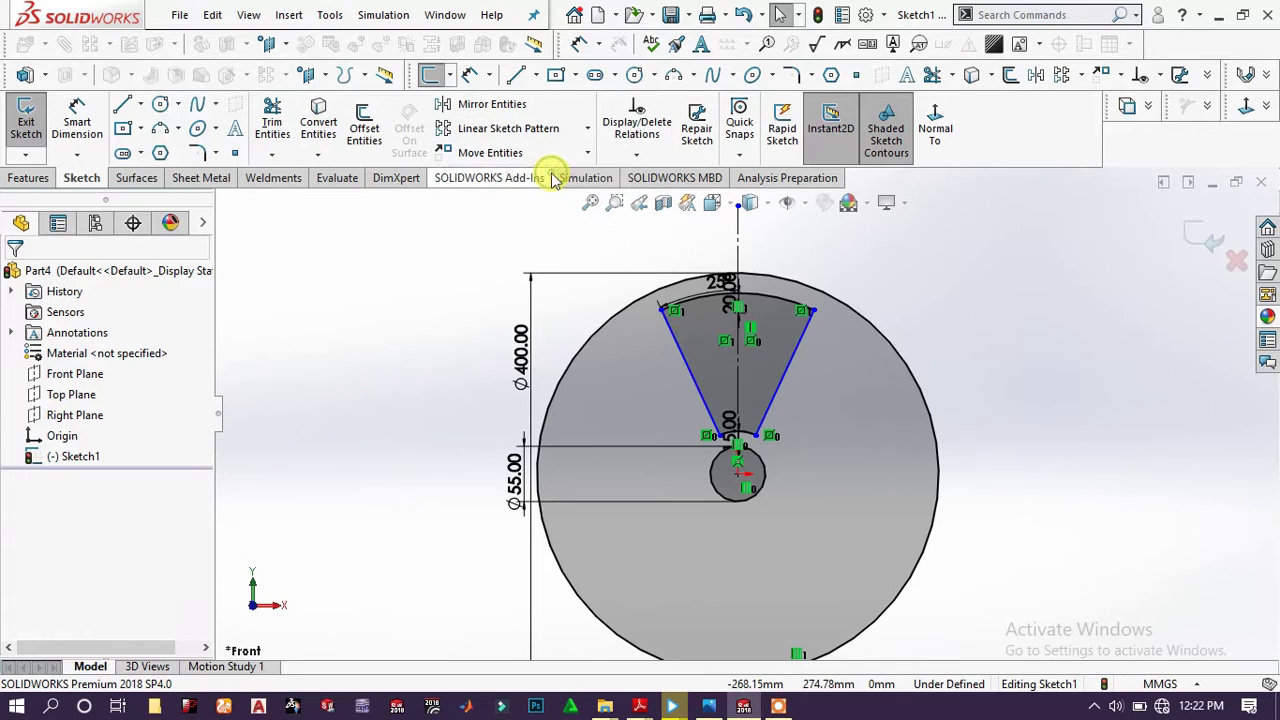
click(600, 329)
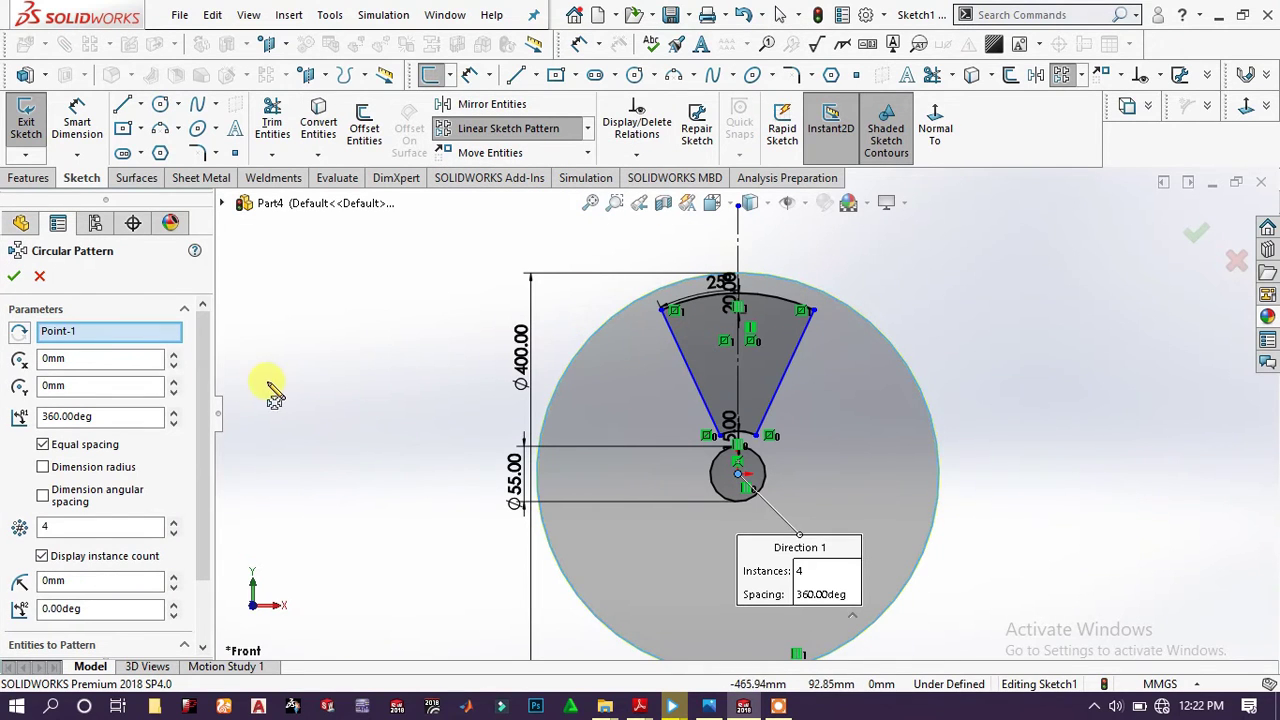
click(692, 370)
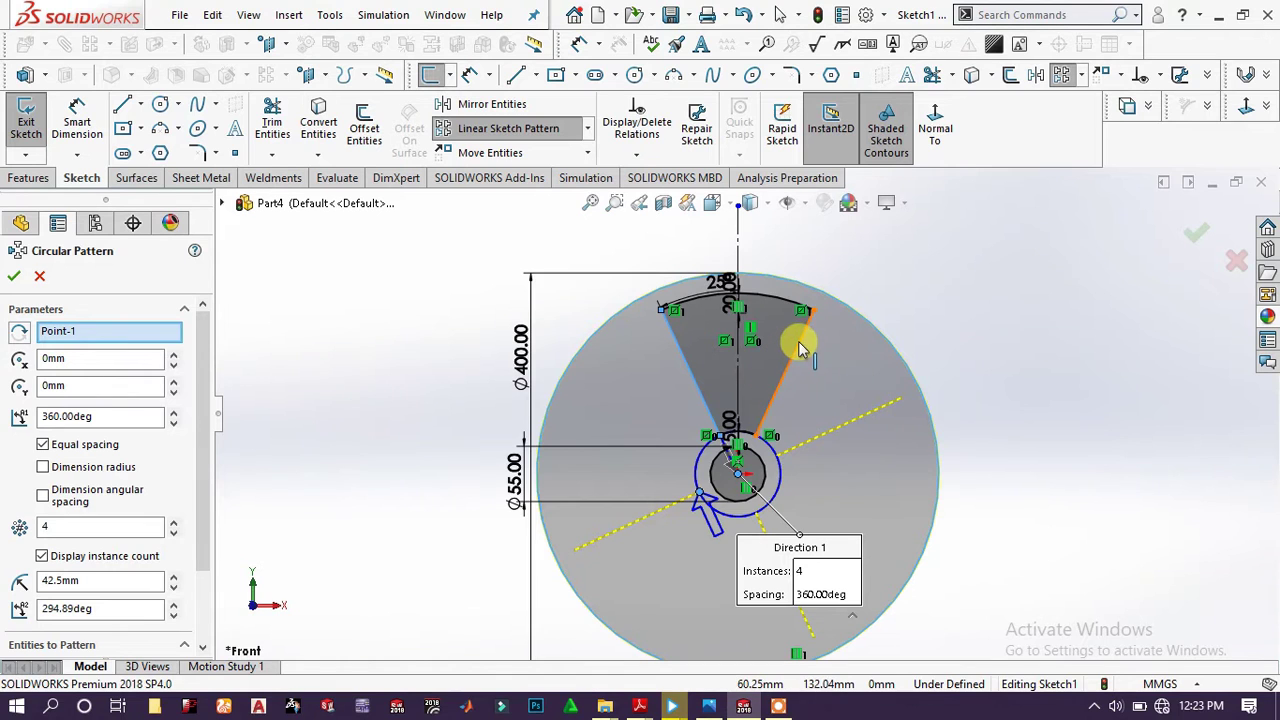
click(776, 303)
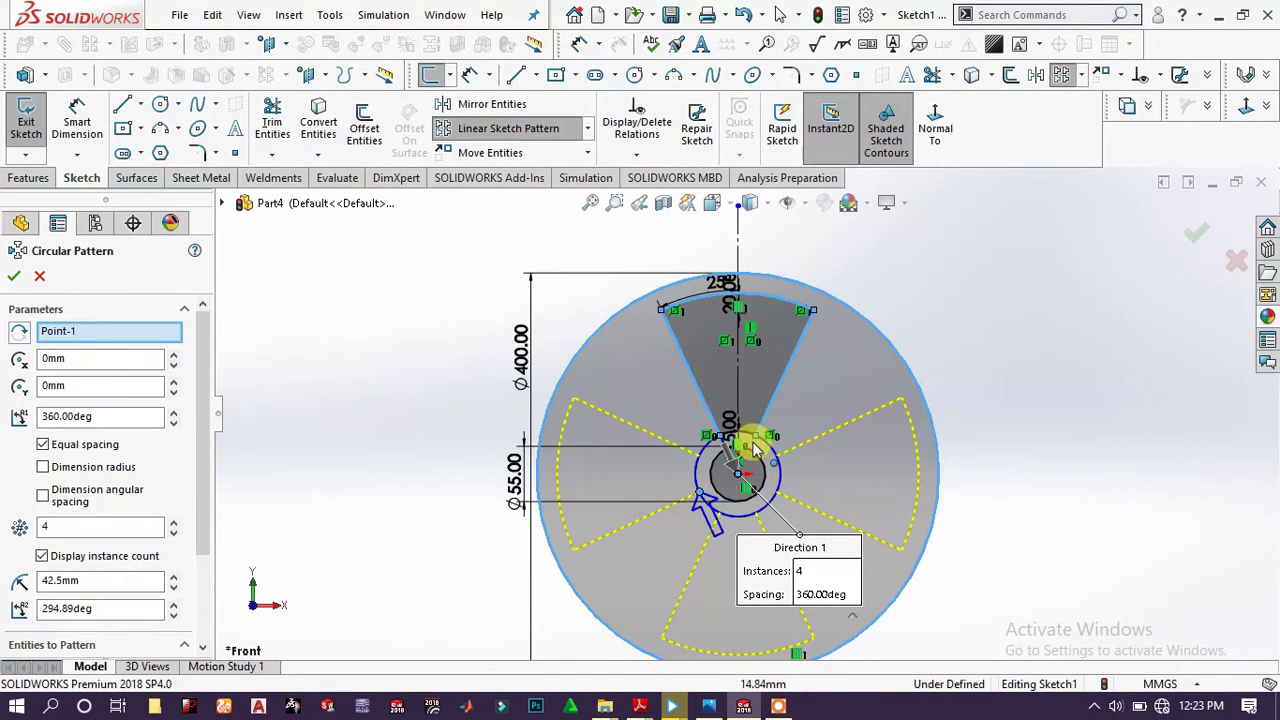
scroll(757, 415, down, 5)
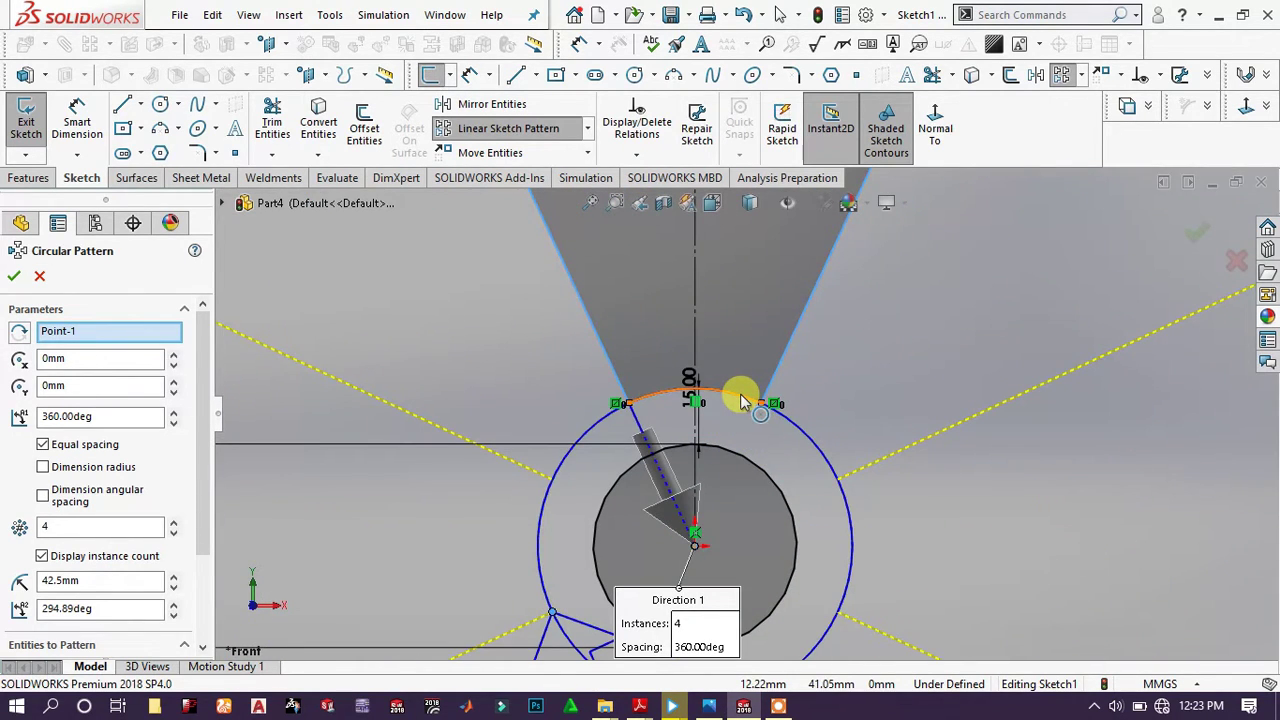
click(740, 396)
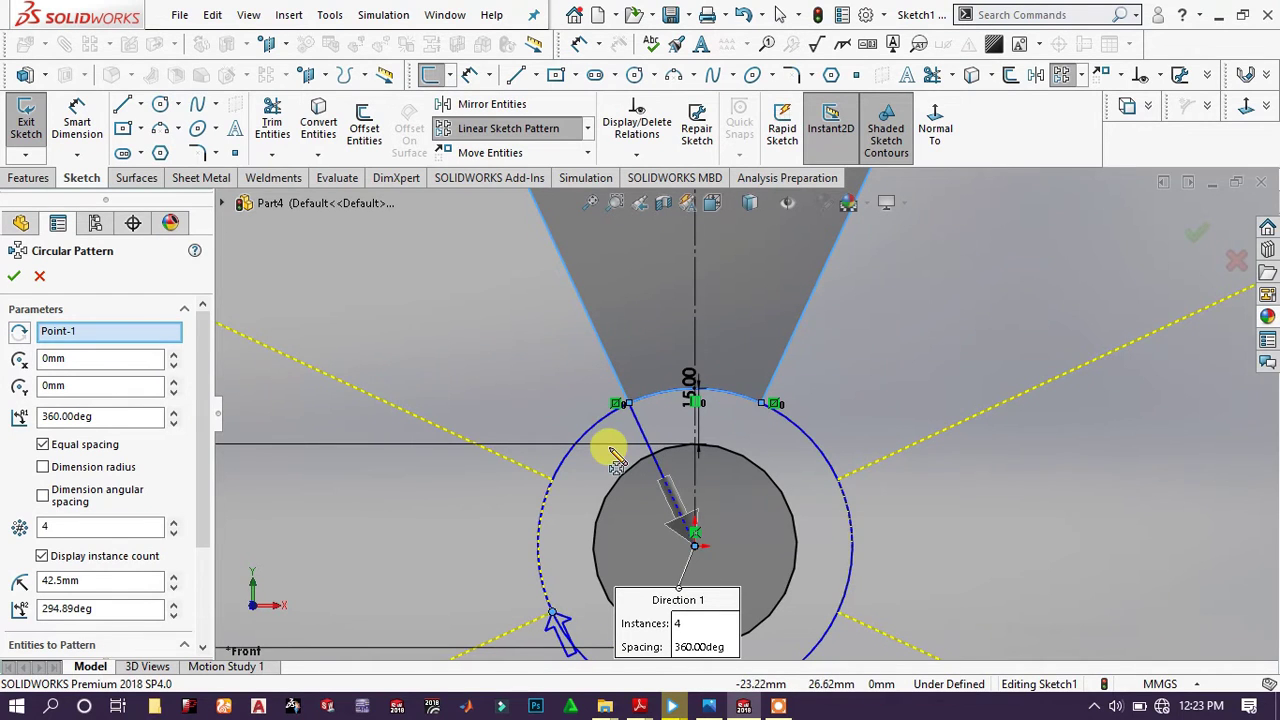
scroll(610, 450, up, 5)
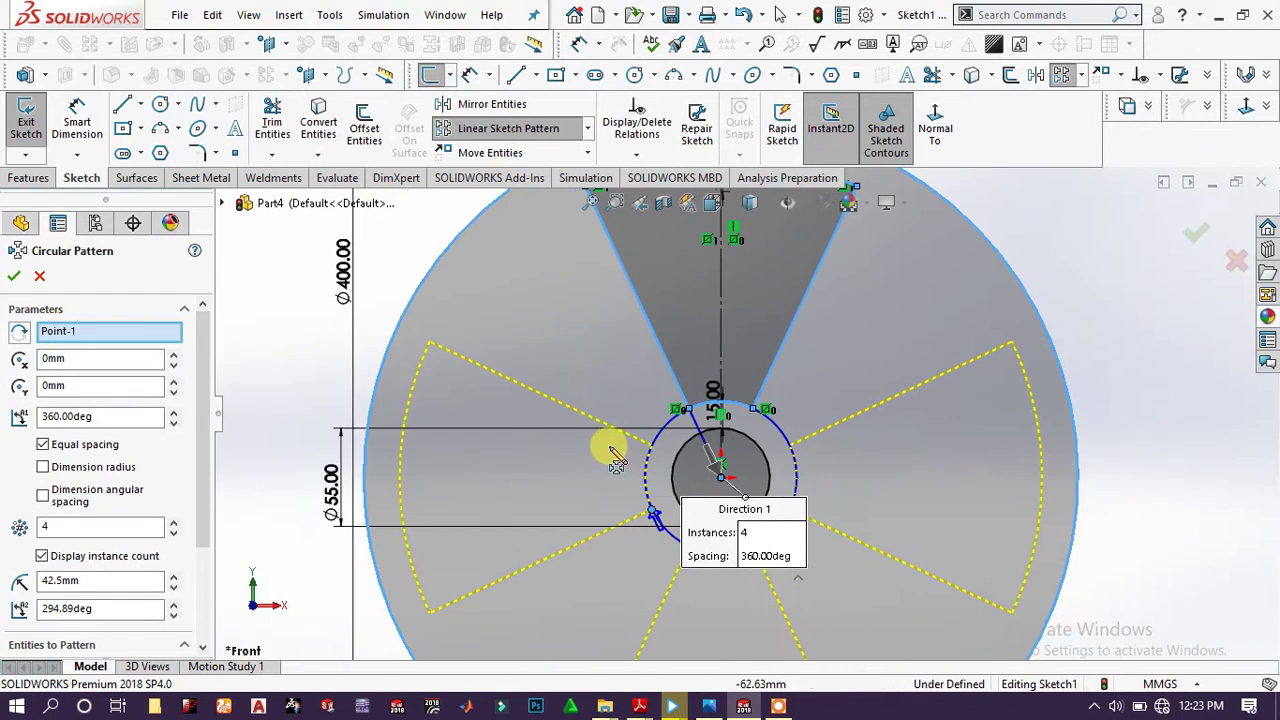
click(18, 277)
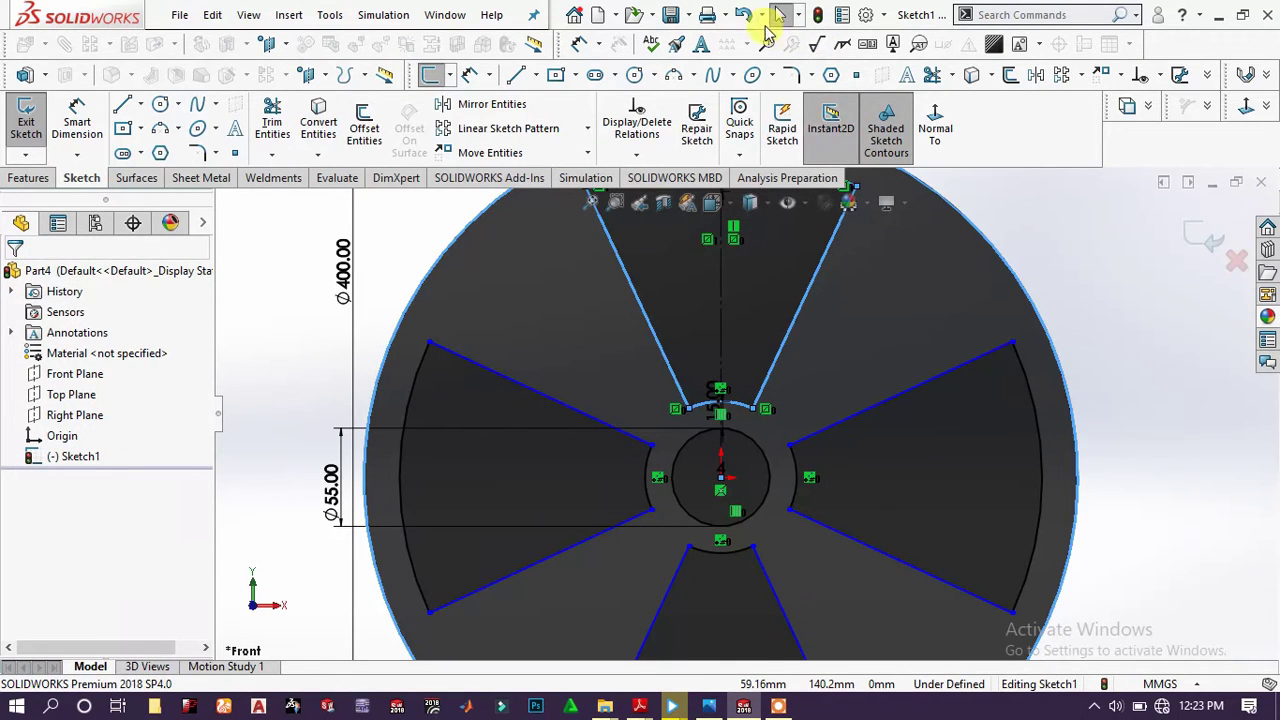
click(745, 15)
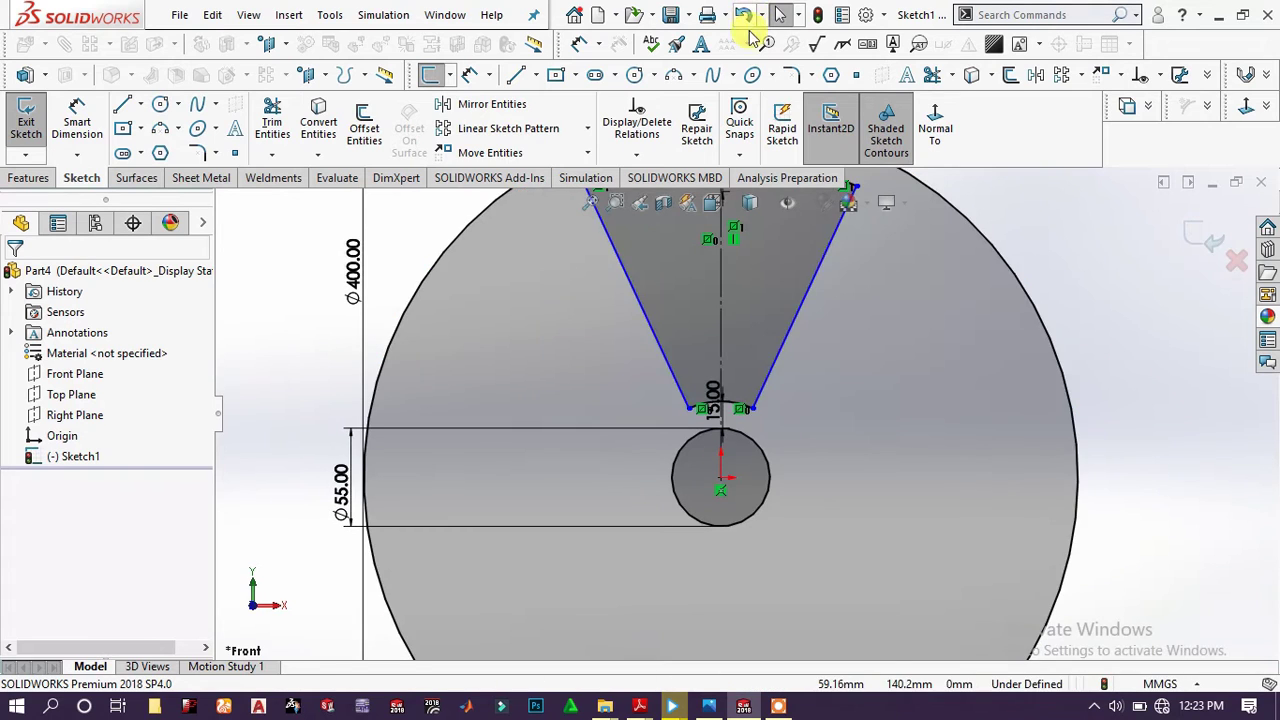
- Pattern the wedge's two slanted lines and two arcs circularly about the origin with 6 equally spaced instances over 360°
key(f)
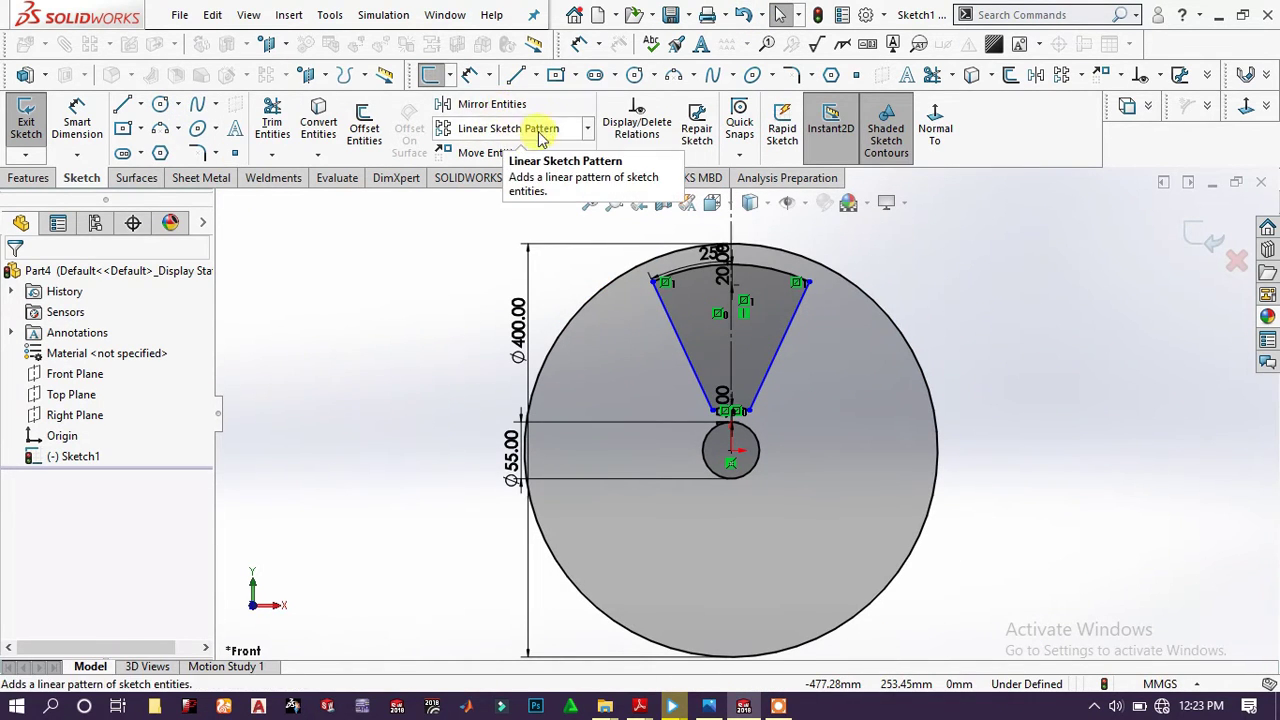
click(588, 128)
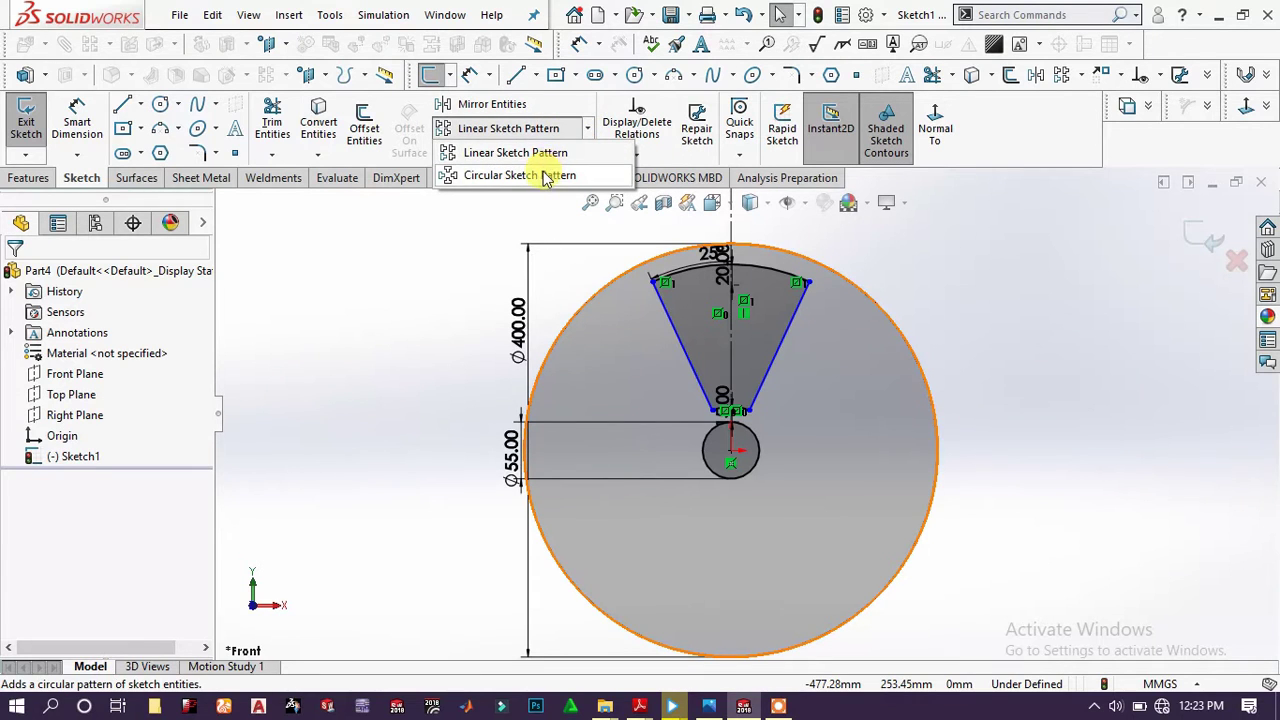
click(543, 171)
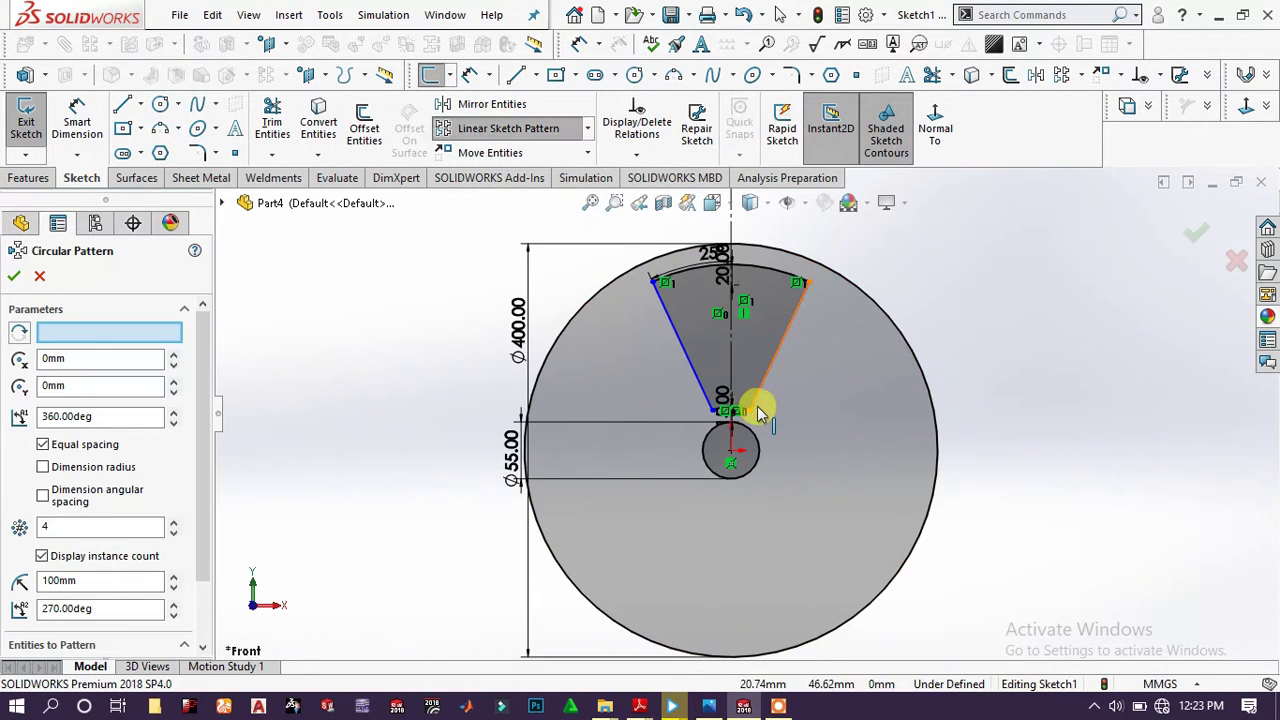
click(760, 395)
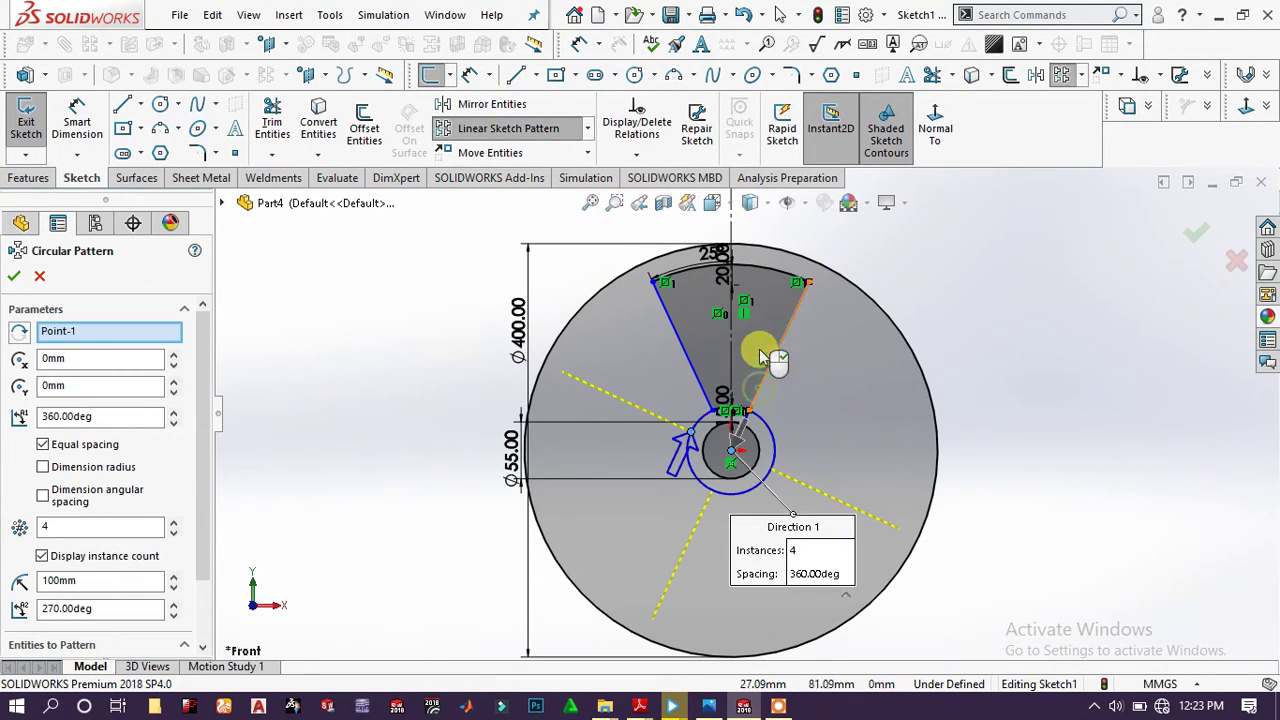
click(771, 275)
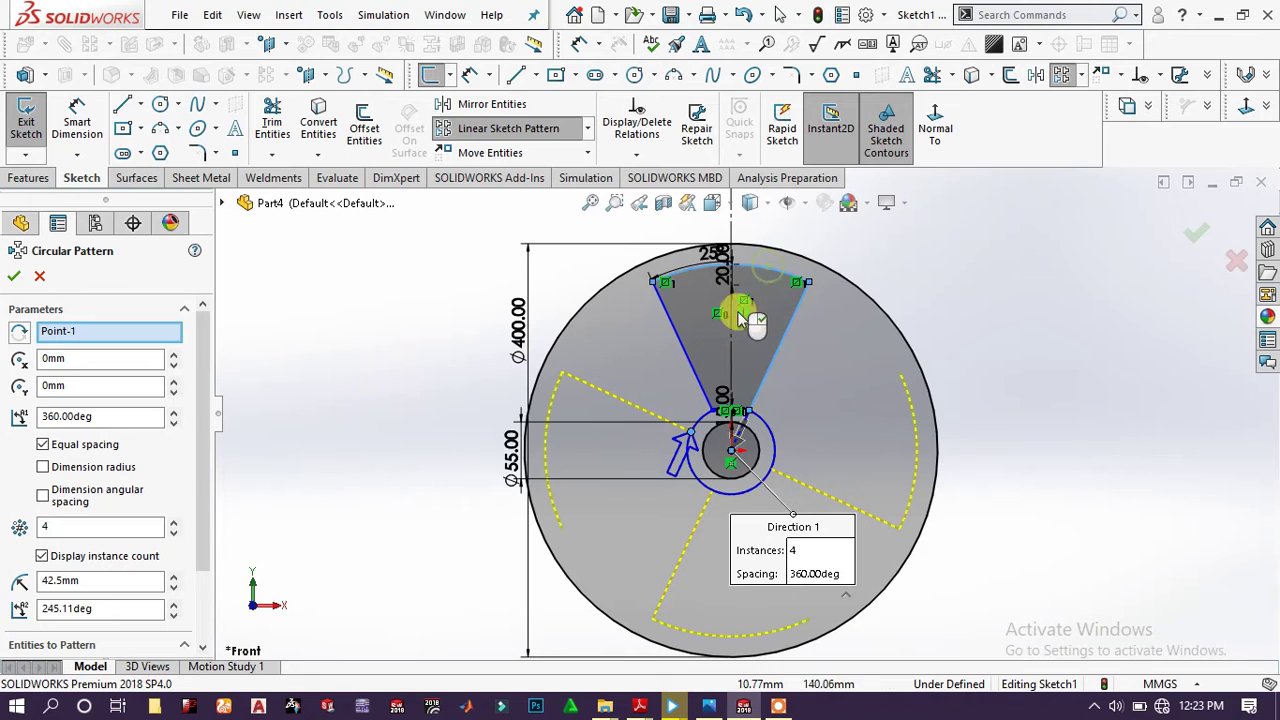
click(695, 374)
scroll(729, 409, down, 6)
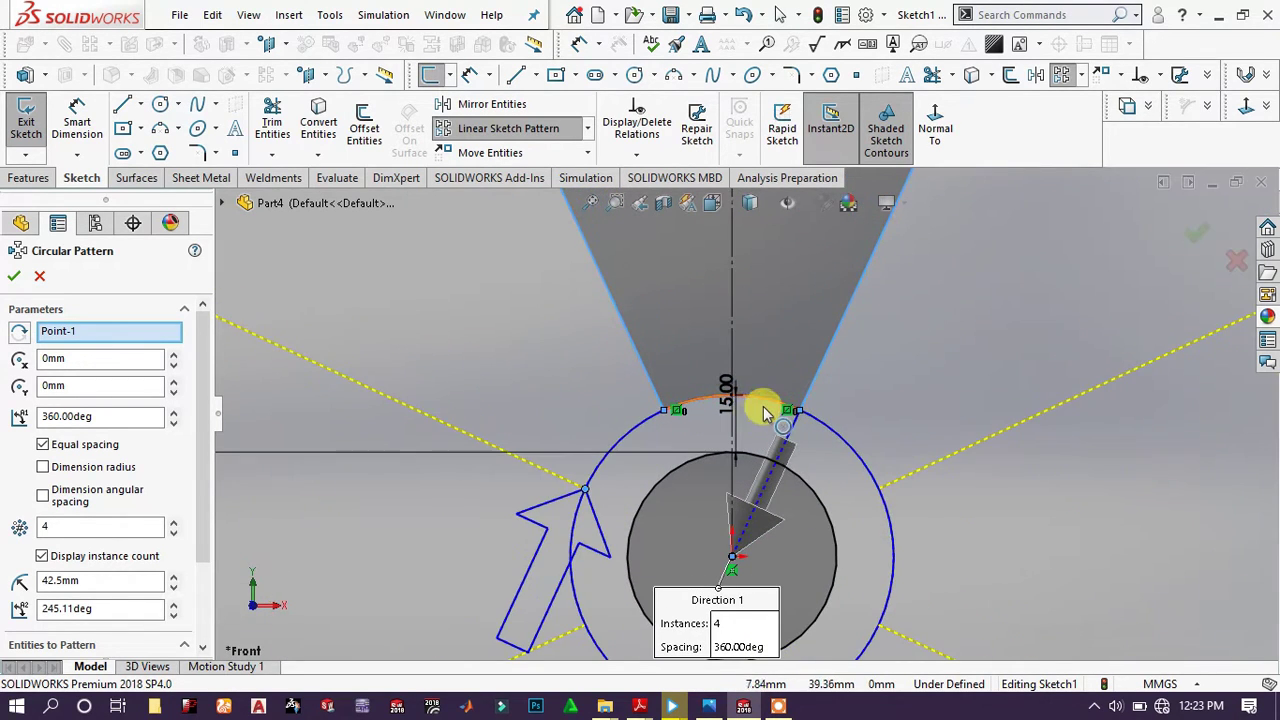
click(757, 406)
scroll(680, 408, up, 6)
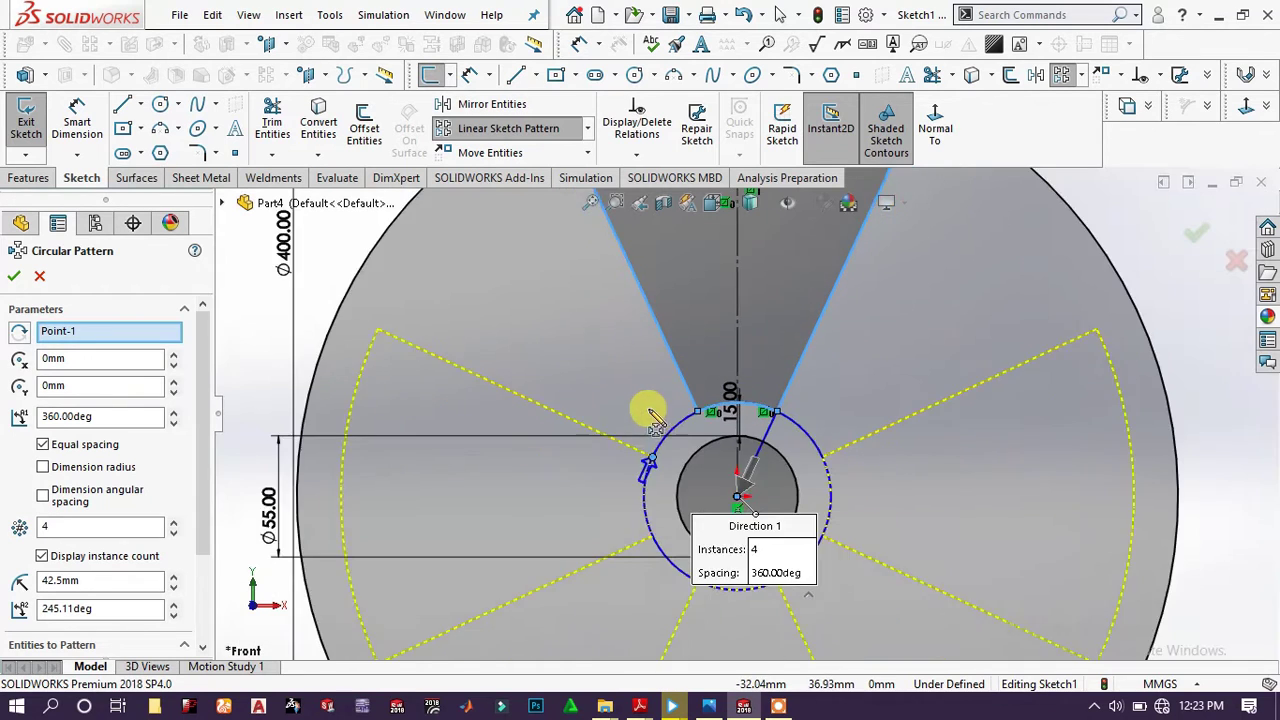
click(81, 531)
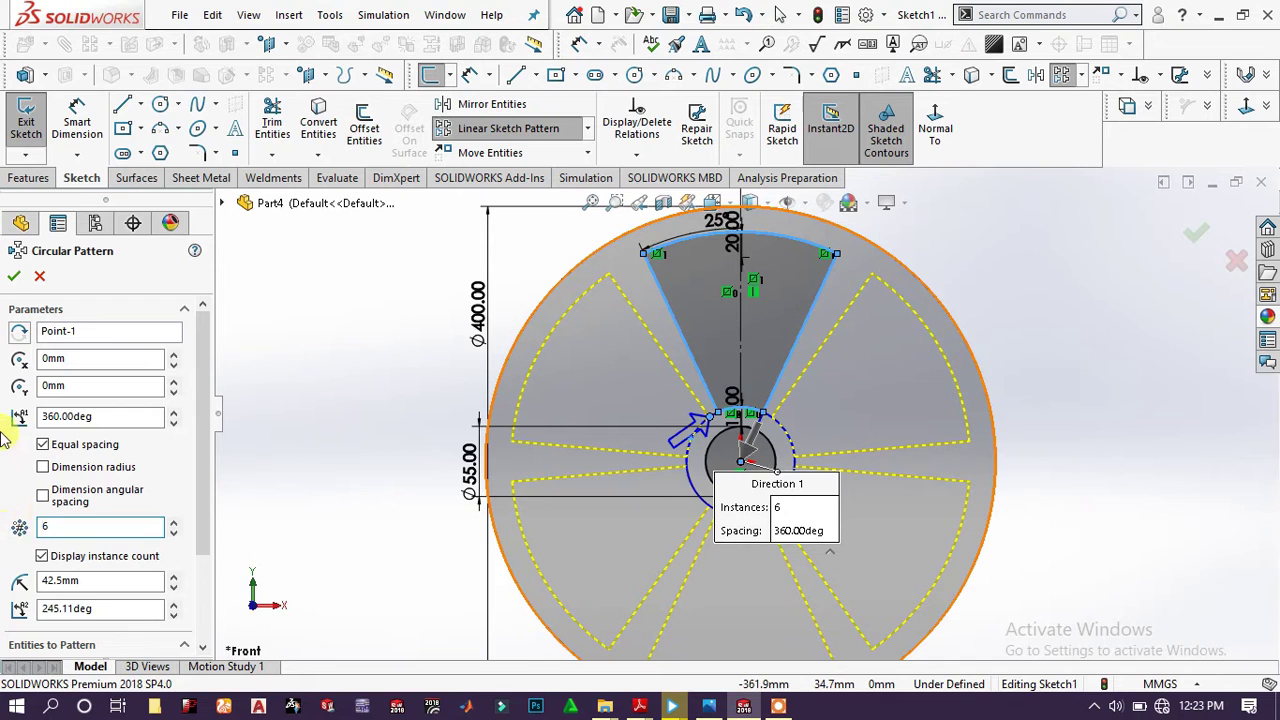
click(11, 278)
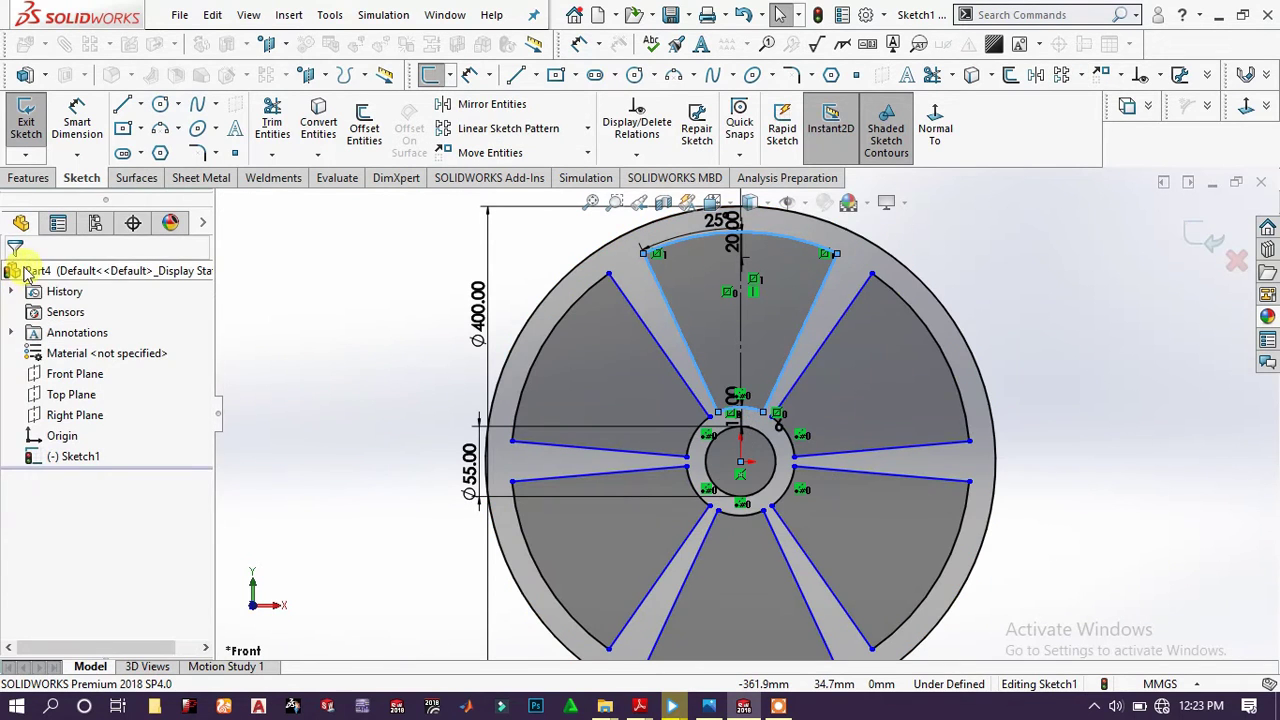
- Extrude the six-opening wheel sketch symmetrically about its plane using Mid Plane with a depth of 23 mm
scroll(815, 490, down, 2)
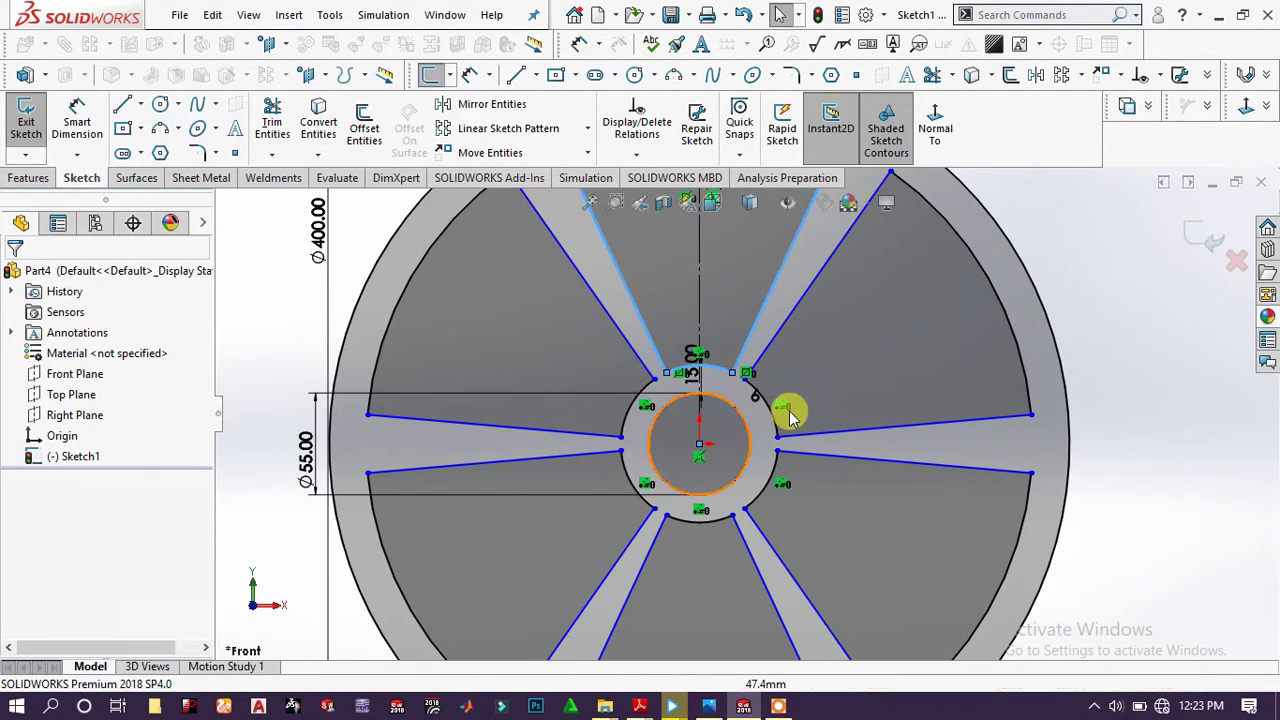
scroll(810, 400, up, 2)
scroll(760, 415, up, 1)
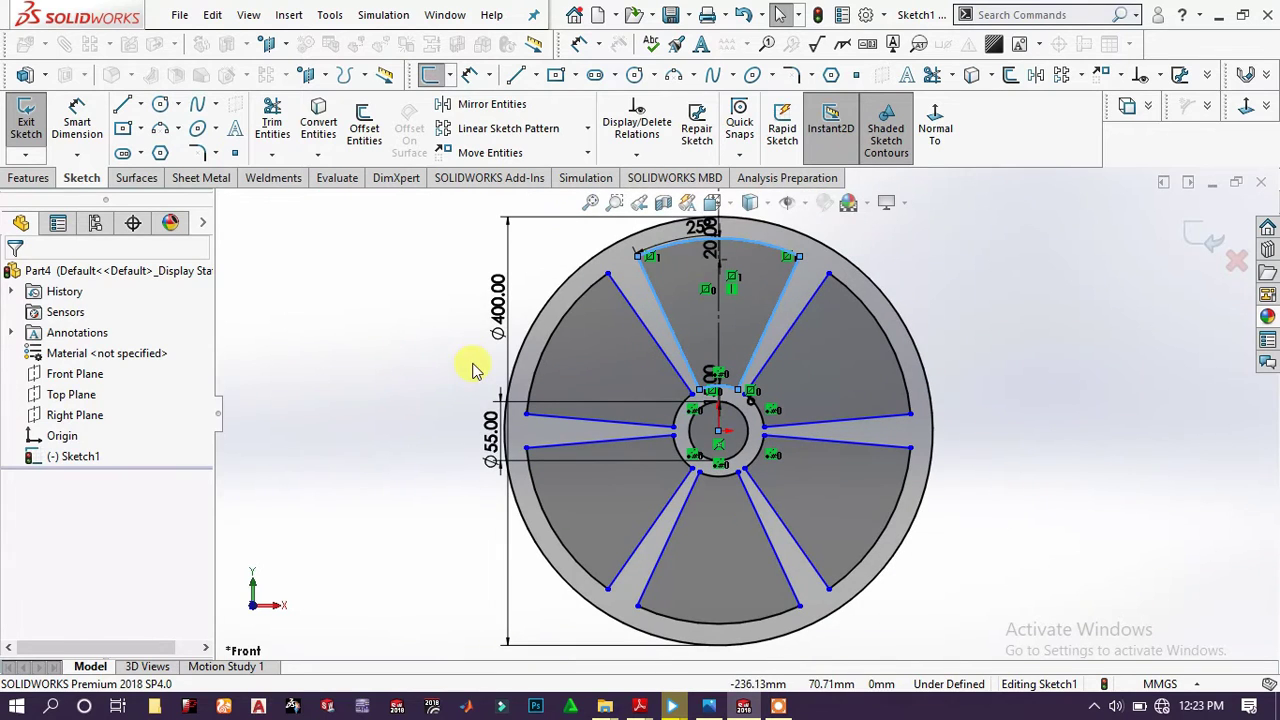
scroll(810, 370, up, 2)
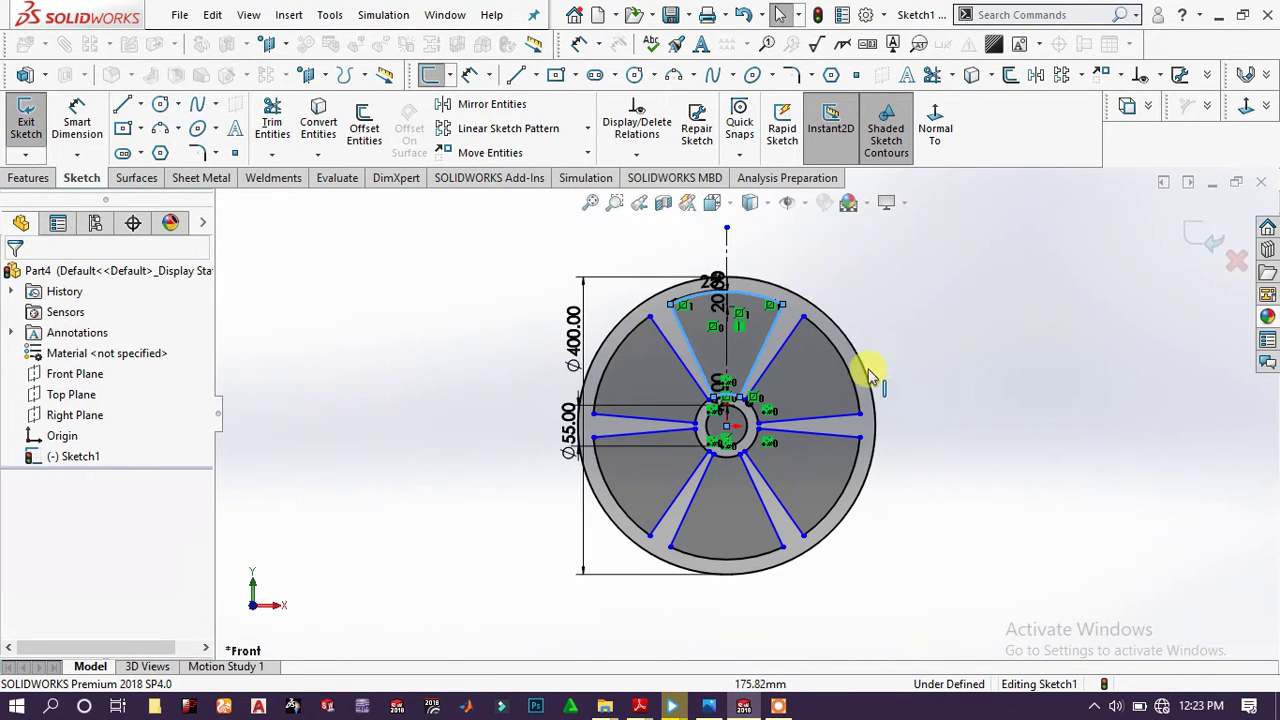
click(30, 177)
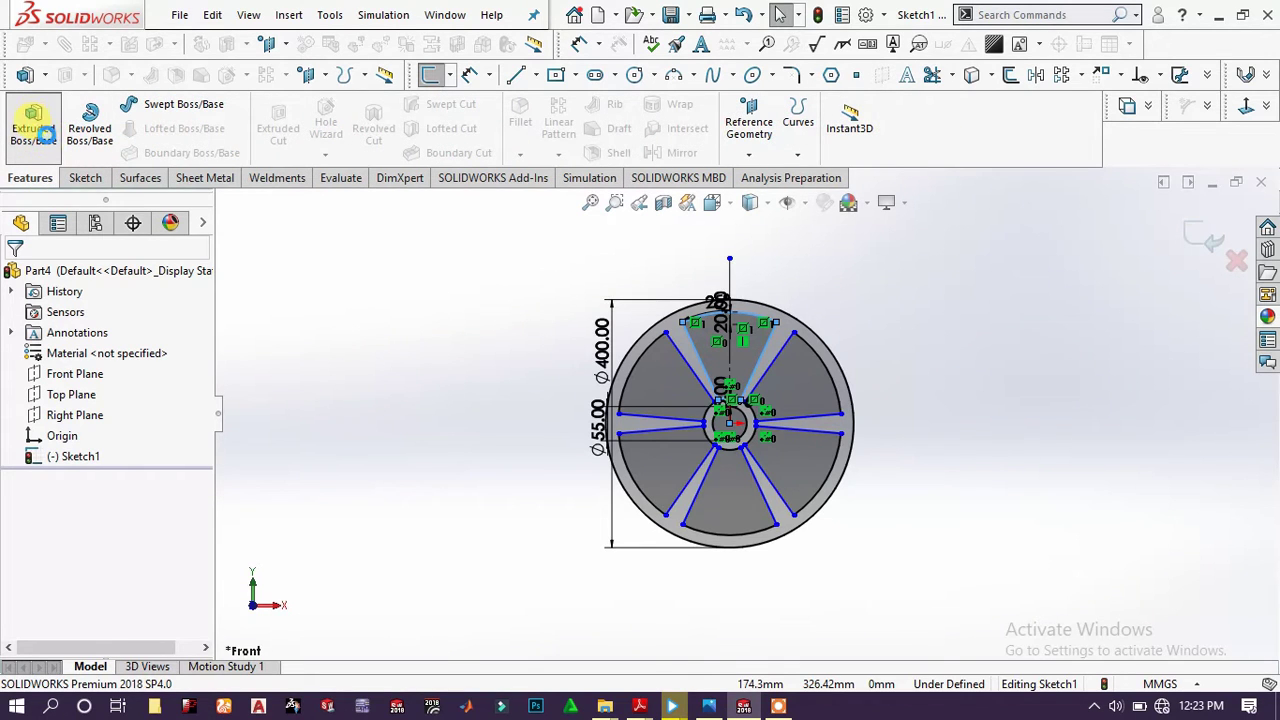
click(33, 120)
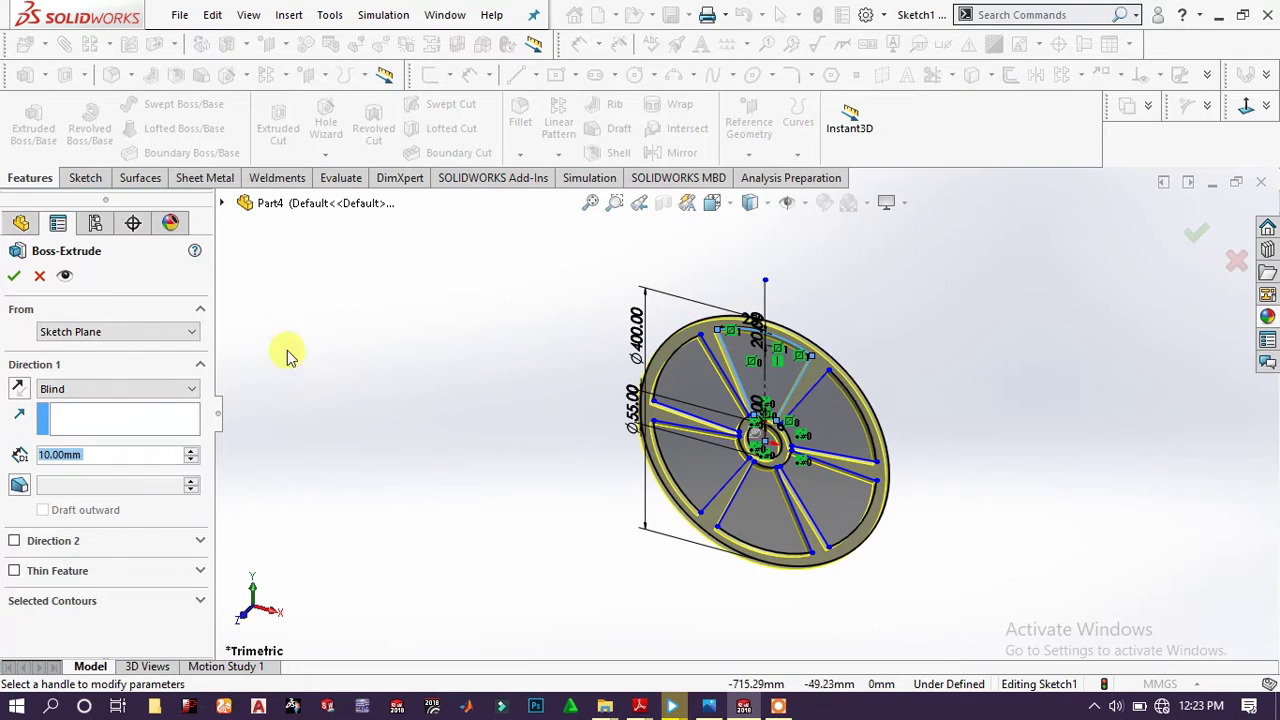
click(91, 389)
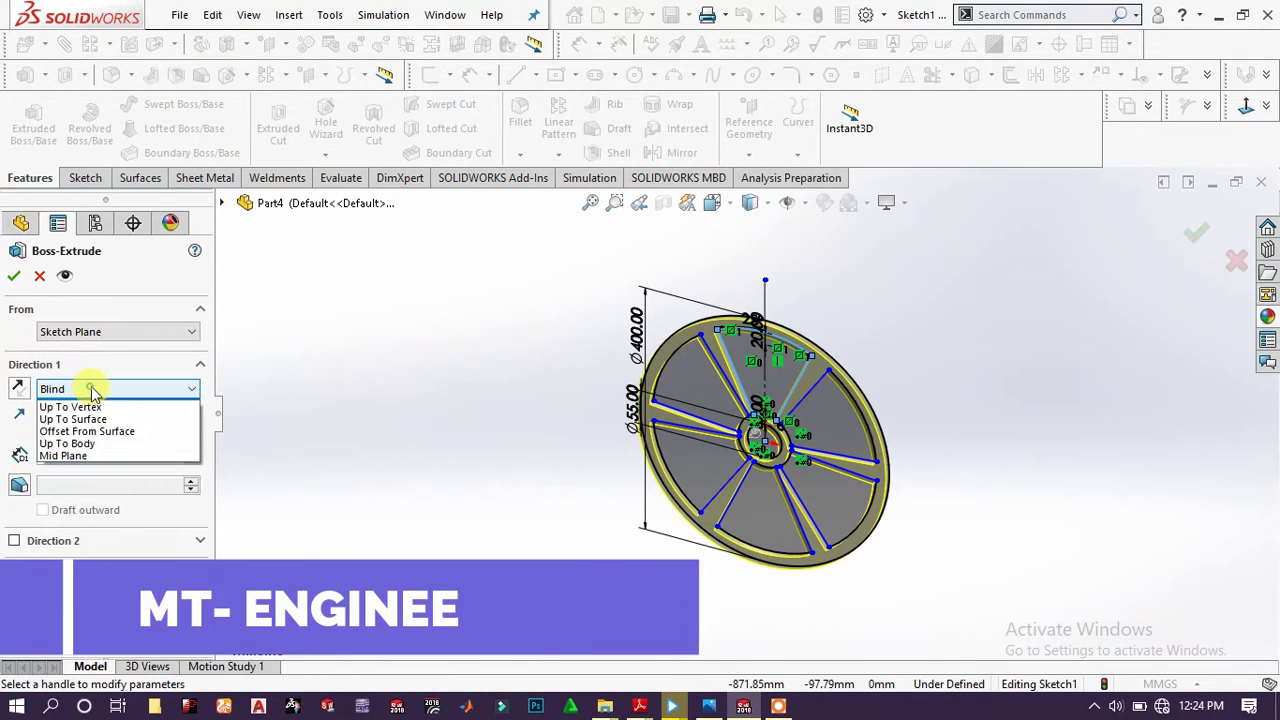
click(106, 467)
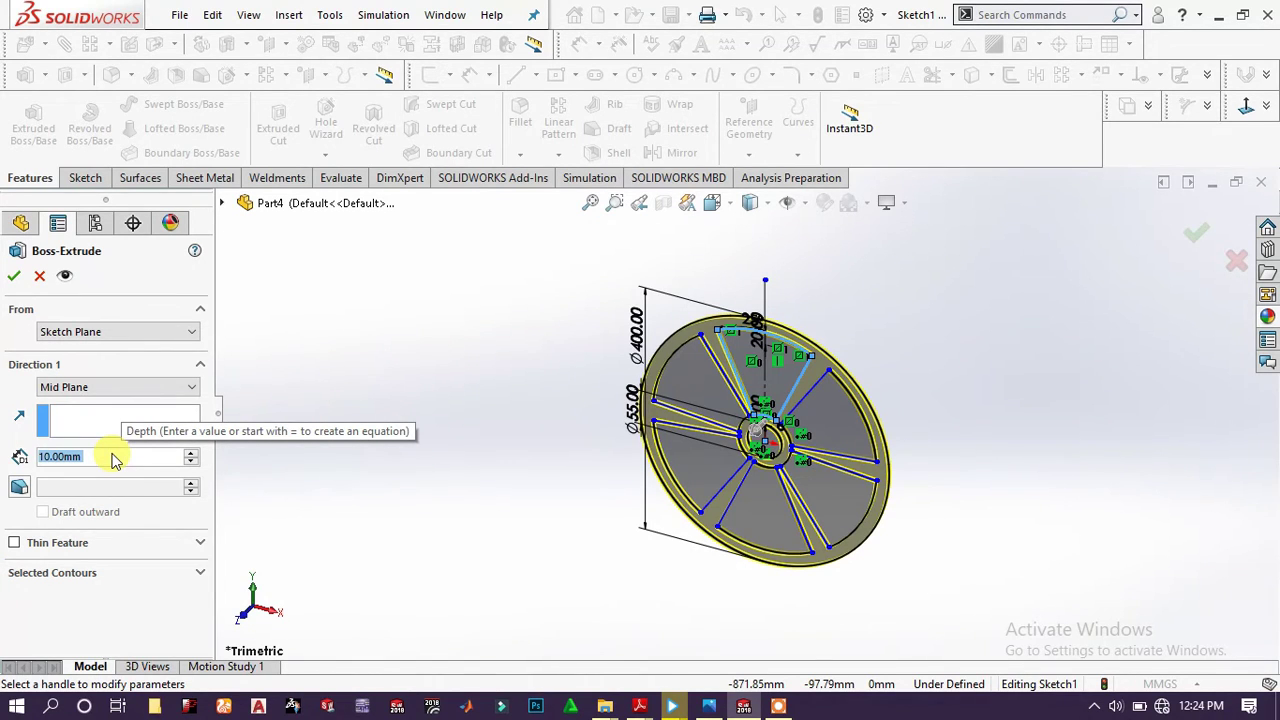
click(113, 456)
text(23)
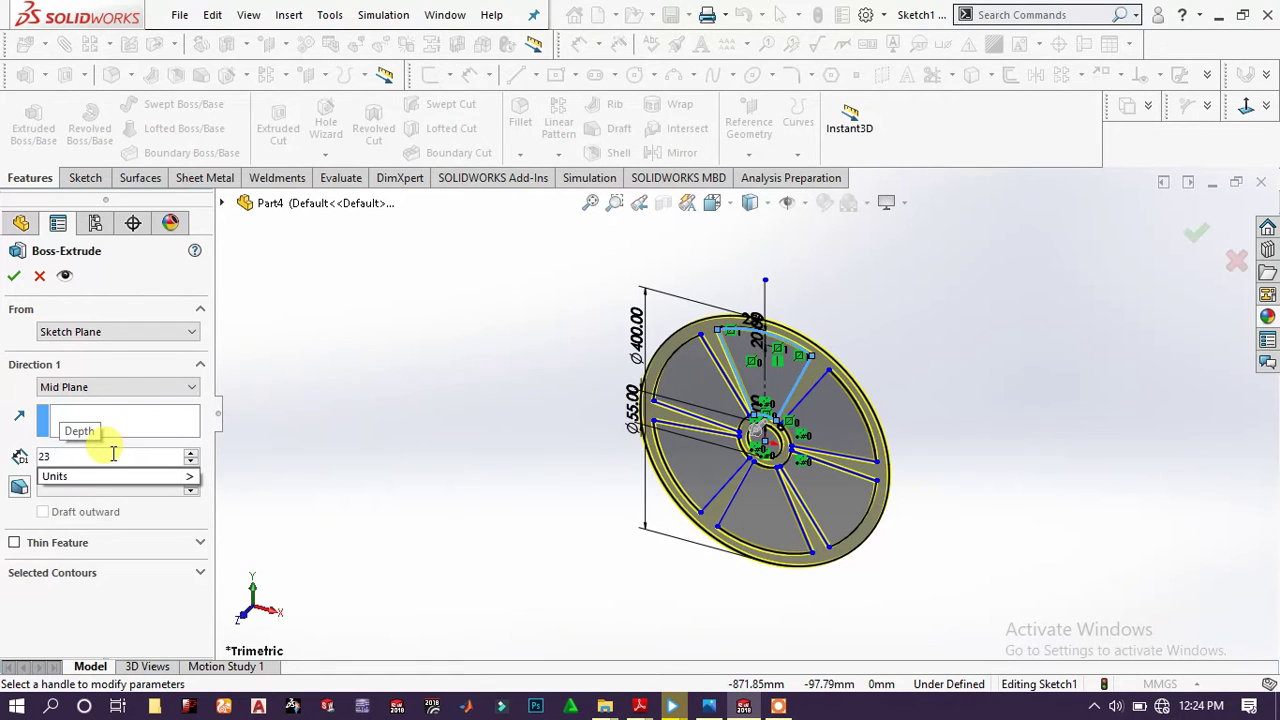
key(Return)
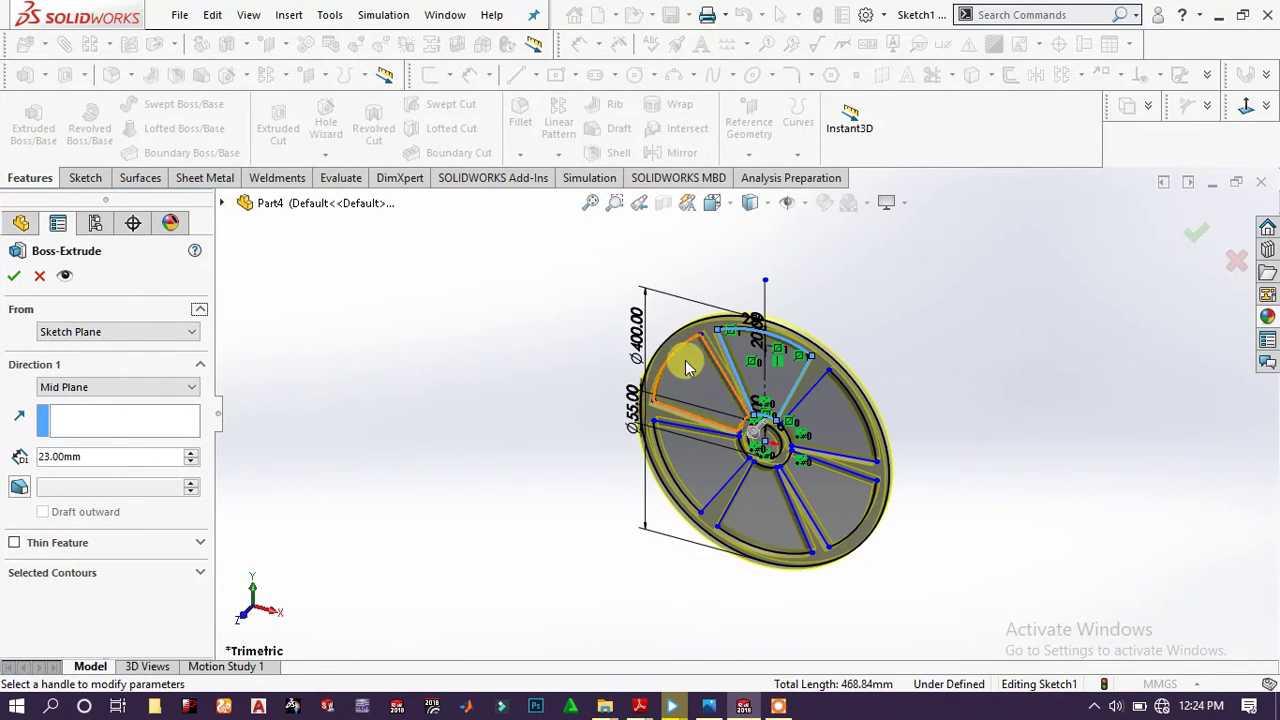
scroll(732, 346, down, 2)
scroll(735, 340, down, 2)
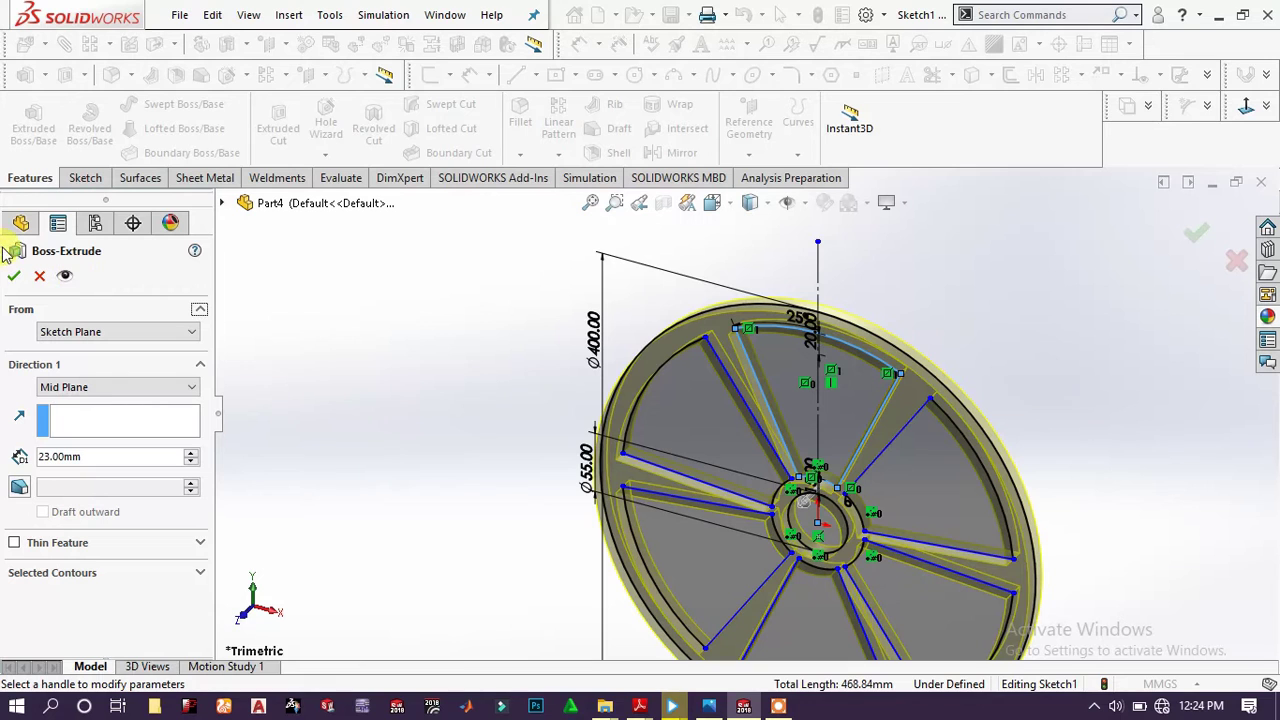
click(18, 274)
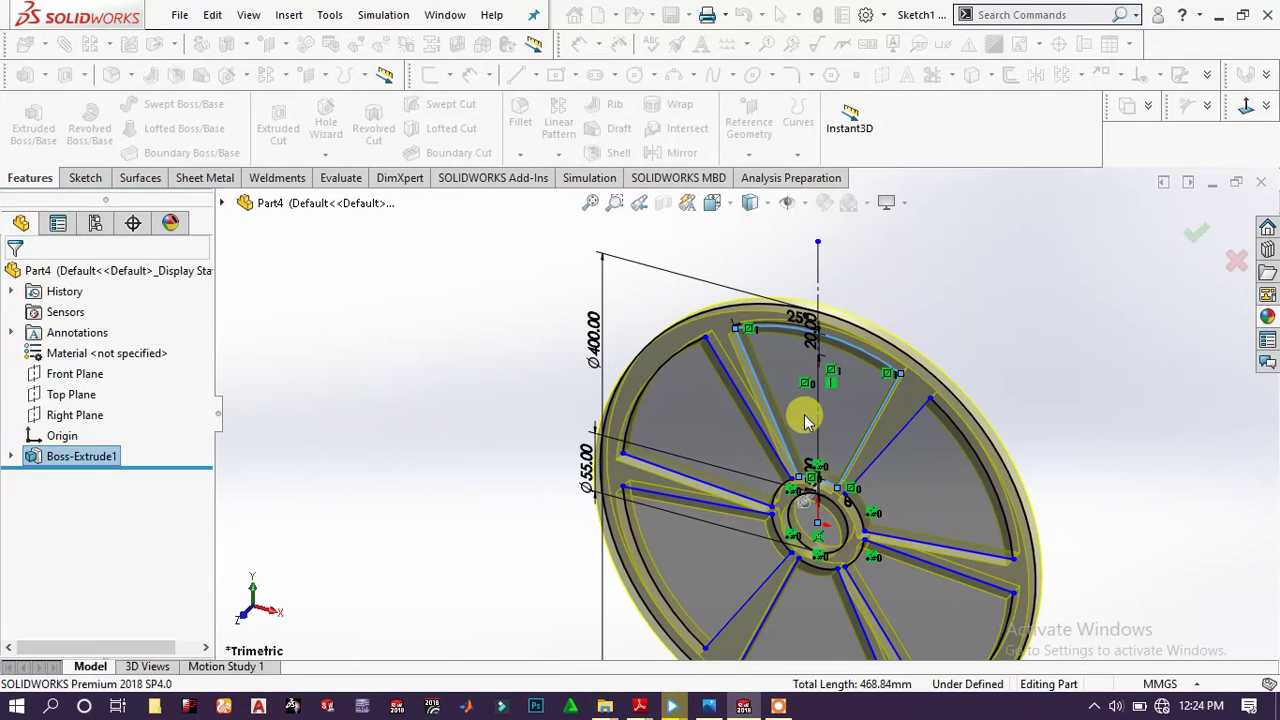
- Sketch on the wheel's front face, converting the bore edge and outer hub arc, and join the arc's endpoints into a full circle
scroll(835, 500, up, 1)
scroll(829, 491, down, 3)
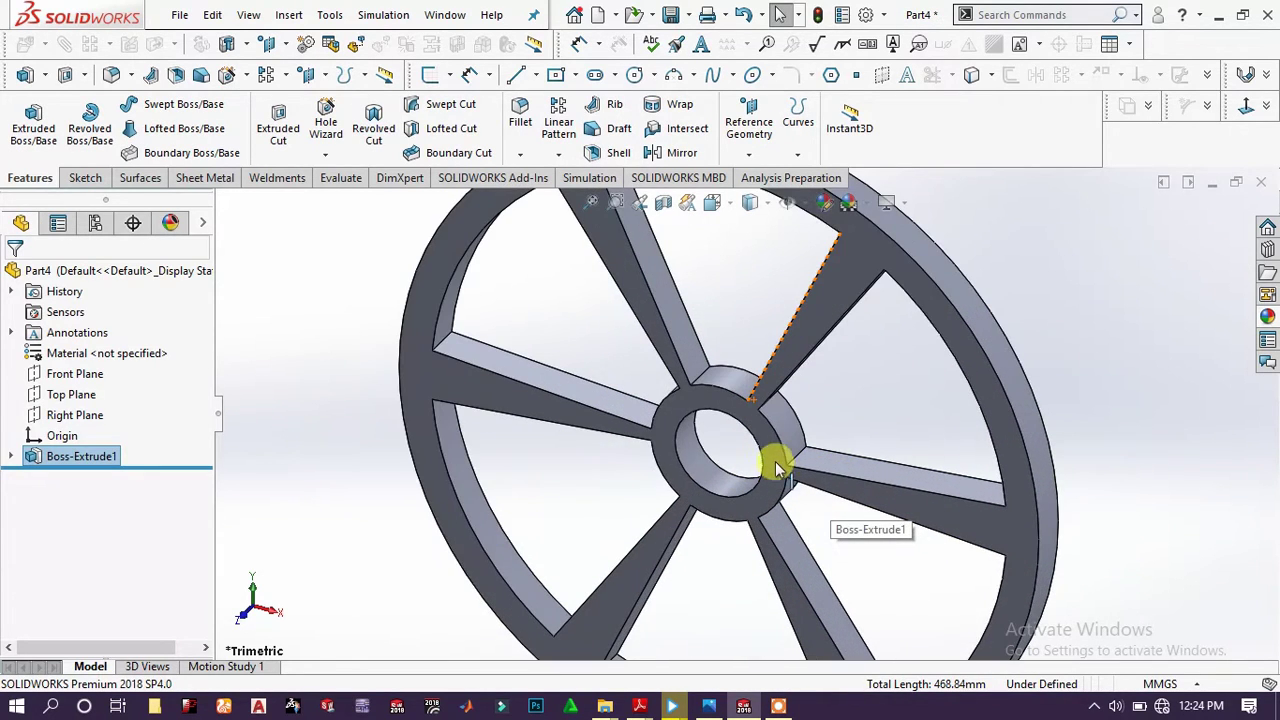
click(735, 412)
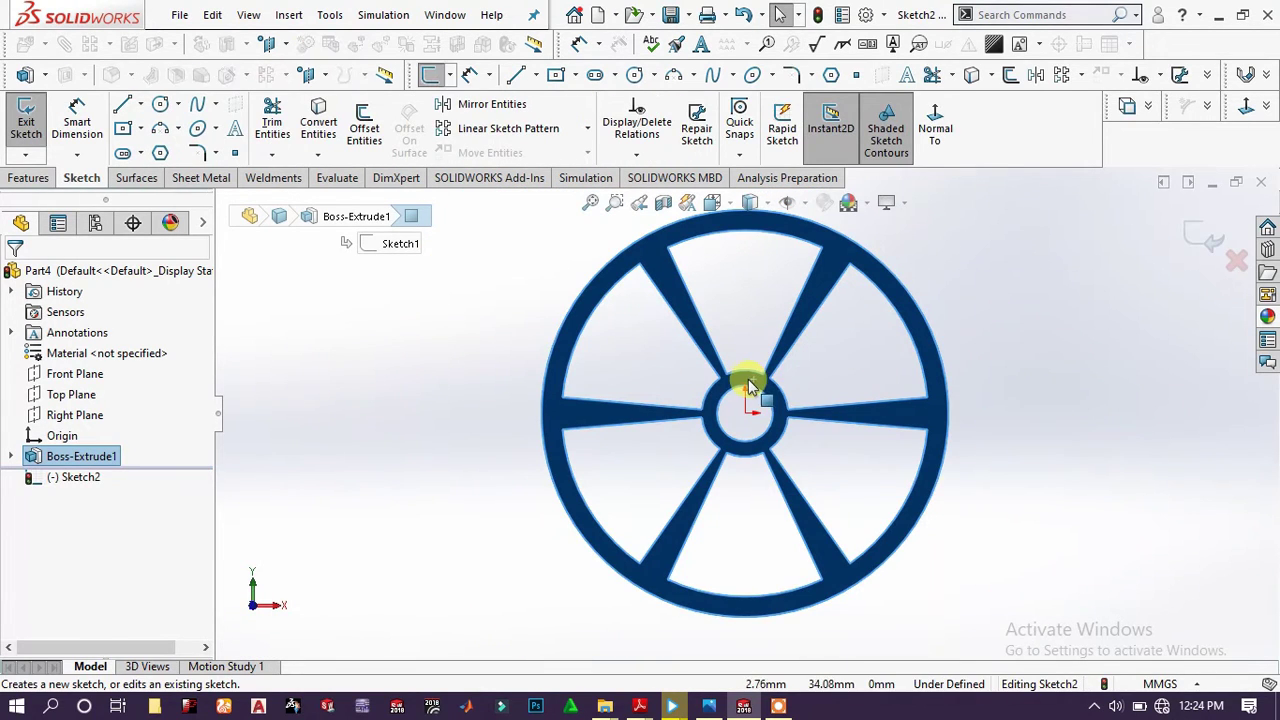
click(745, 378)
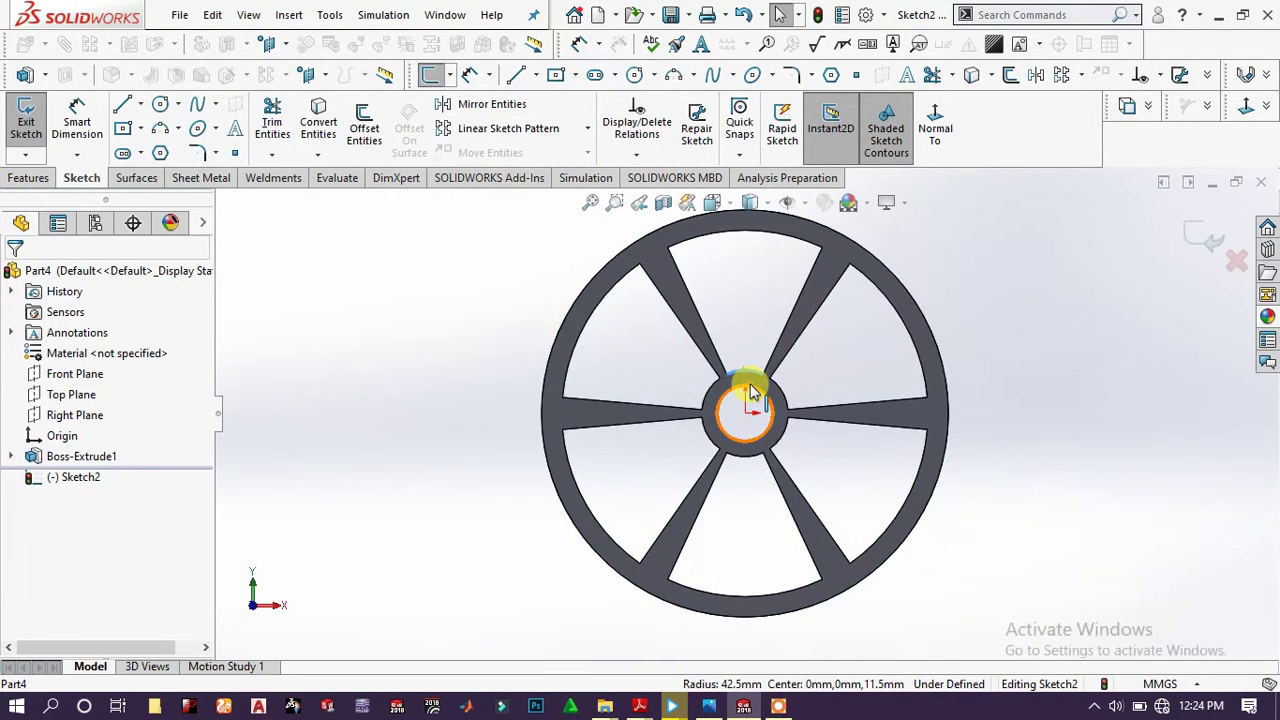
click(336, 122)
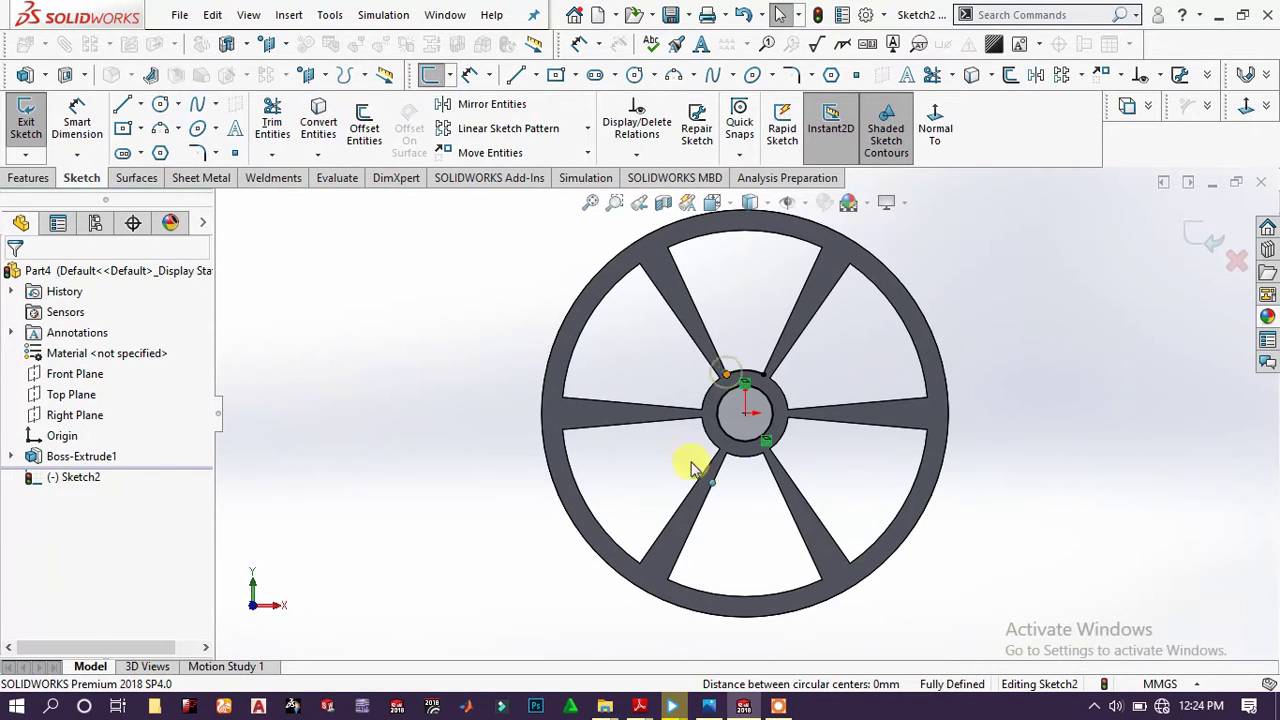
click(784, 429)
click(760, 376)
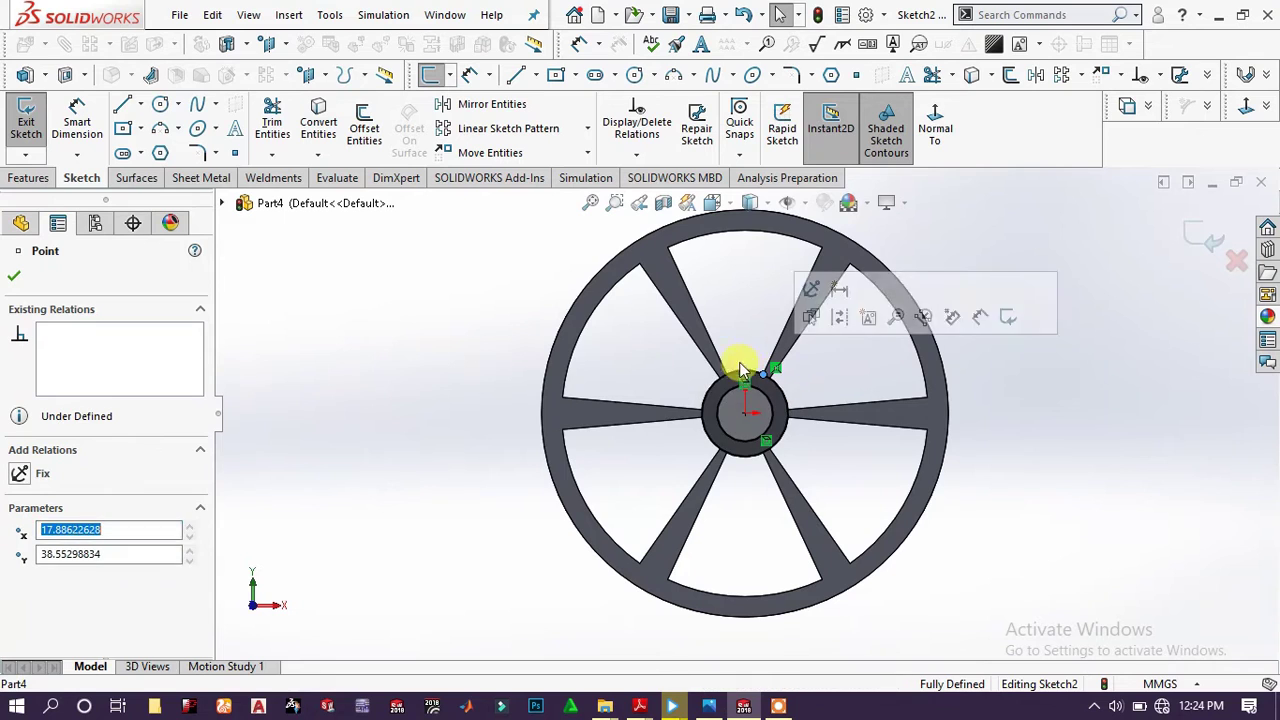
- Extrude the hub ring sketch outward as a Blind boss 10 mm deep, merged with the wheel
click(31, 177)
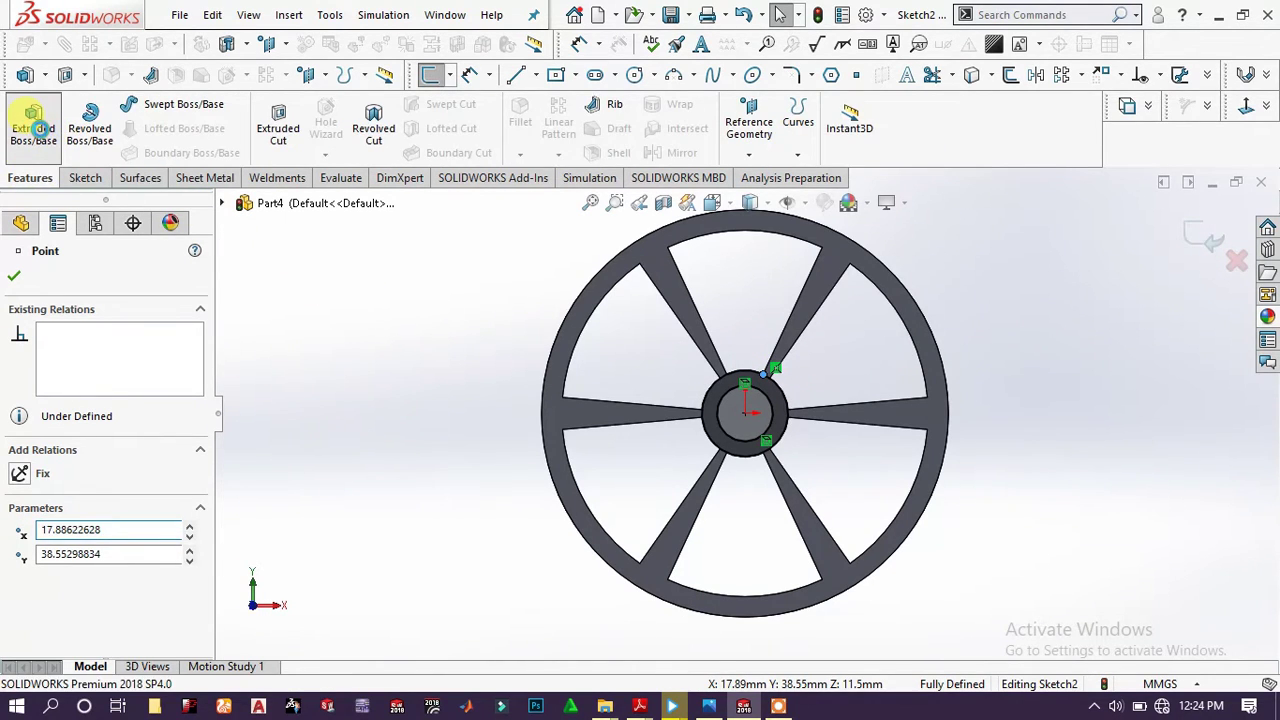
click(33, 128)
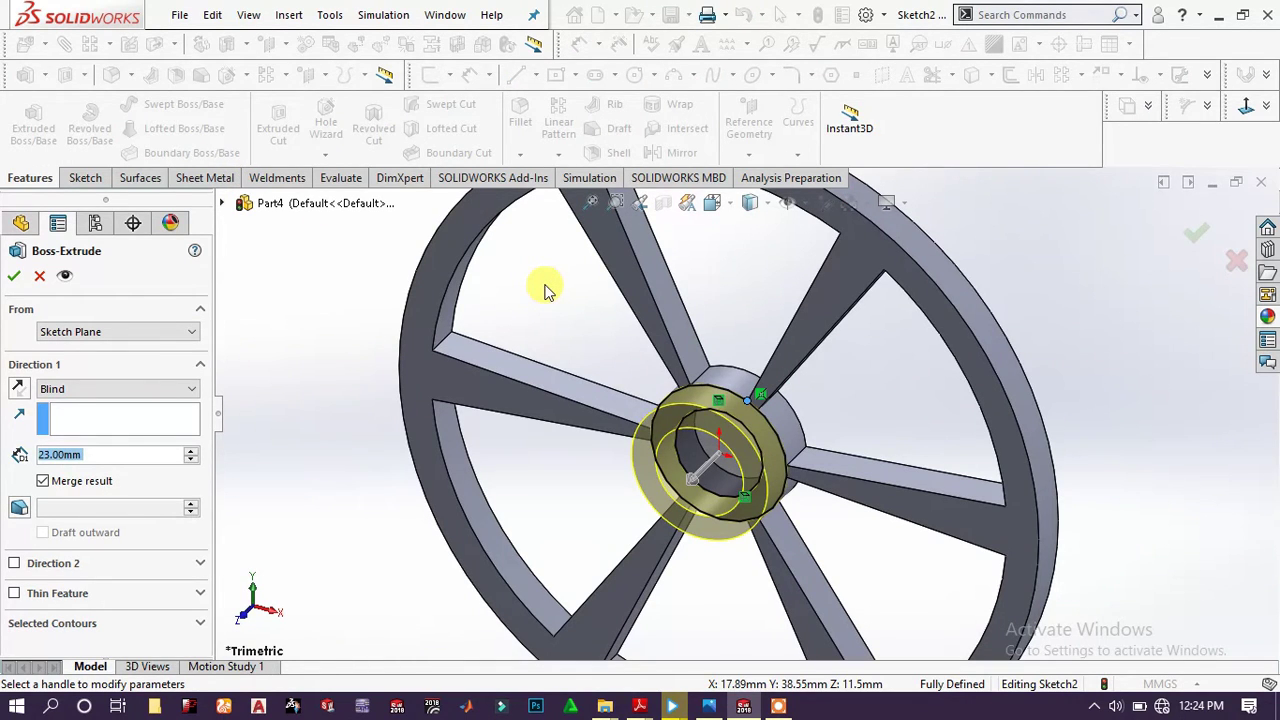
text(10)
key(Return)
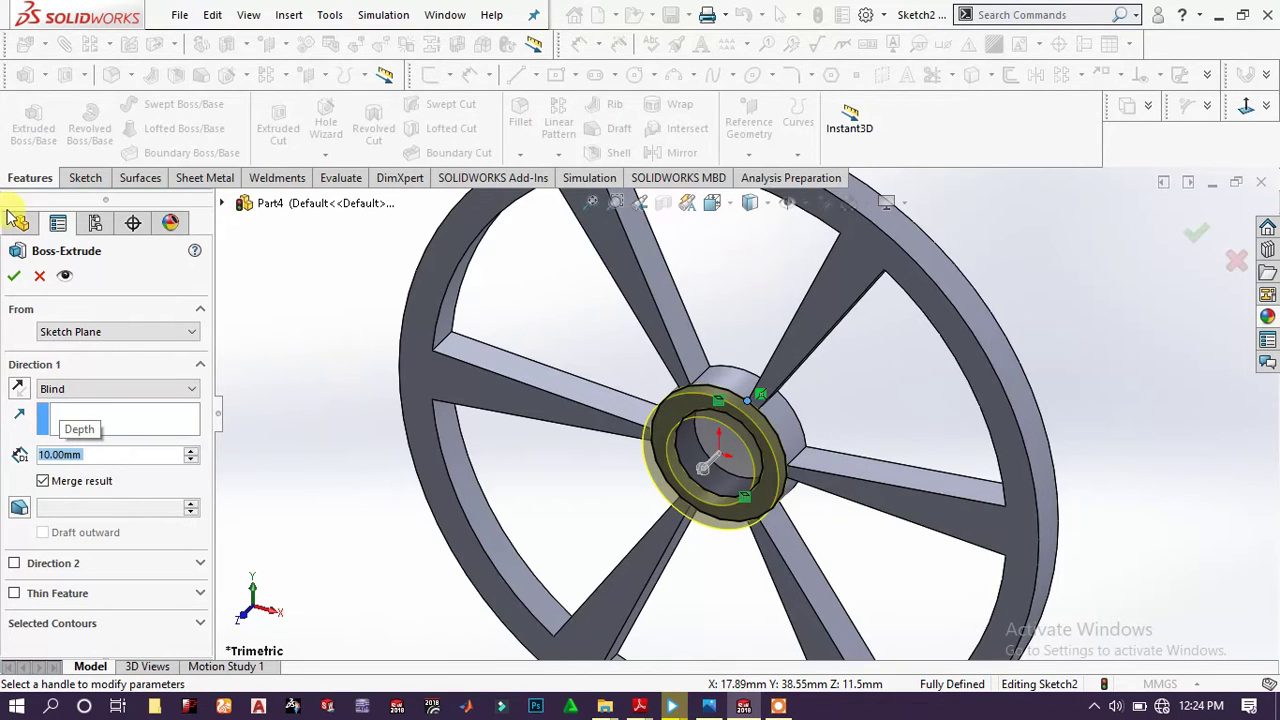
click(14, 277)
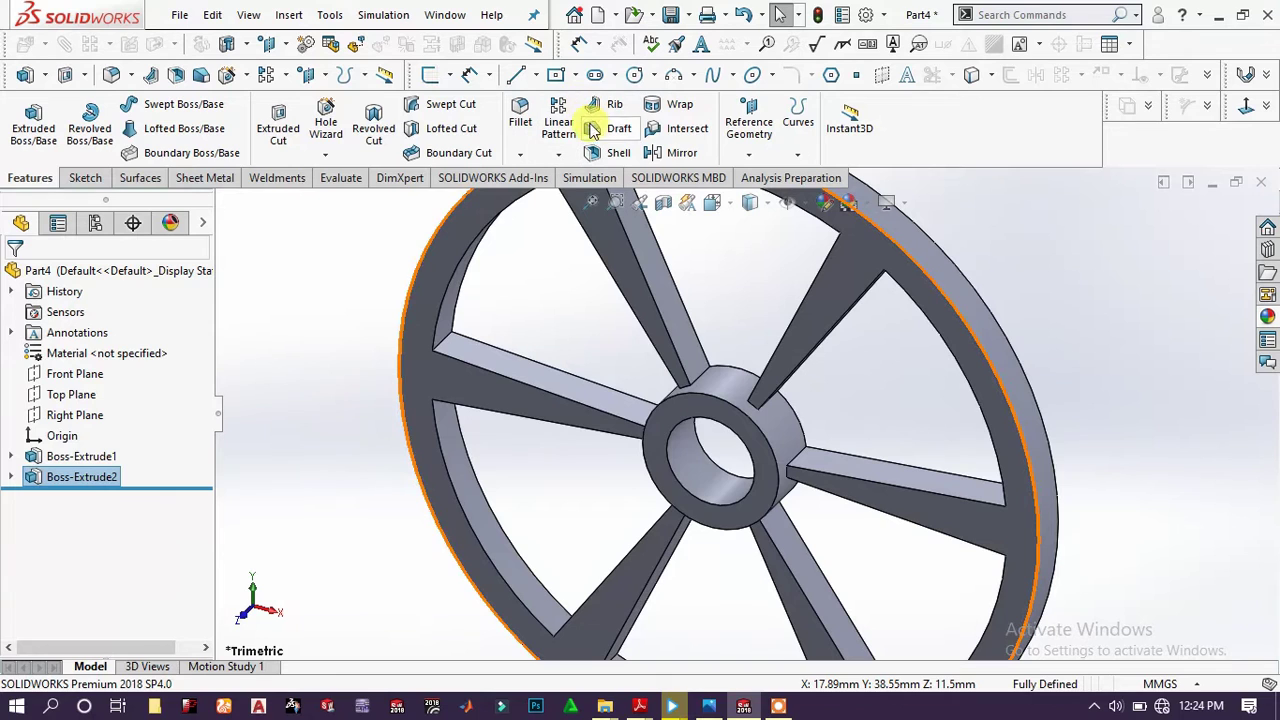
- Mirror the hub ring boss about the Front Plane to the wheel's other side
click(684, 155)
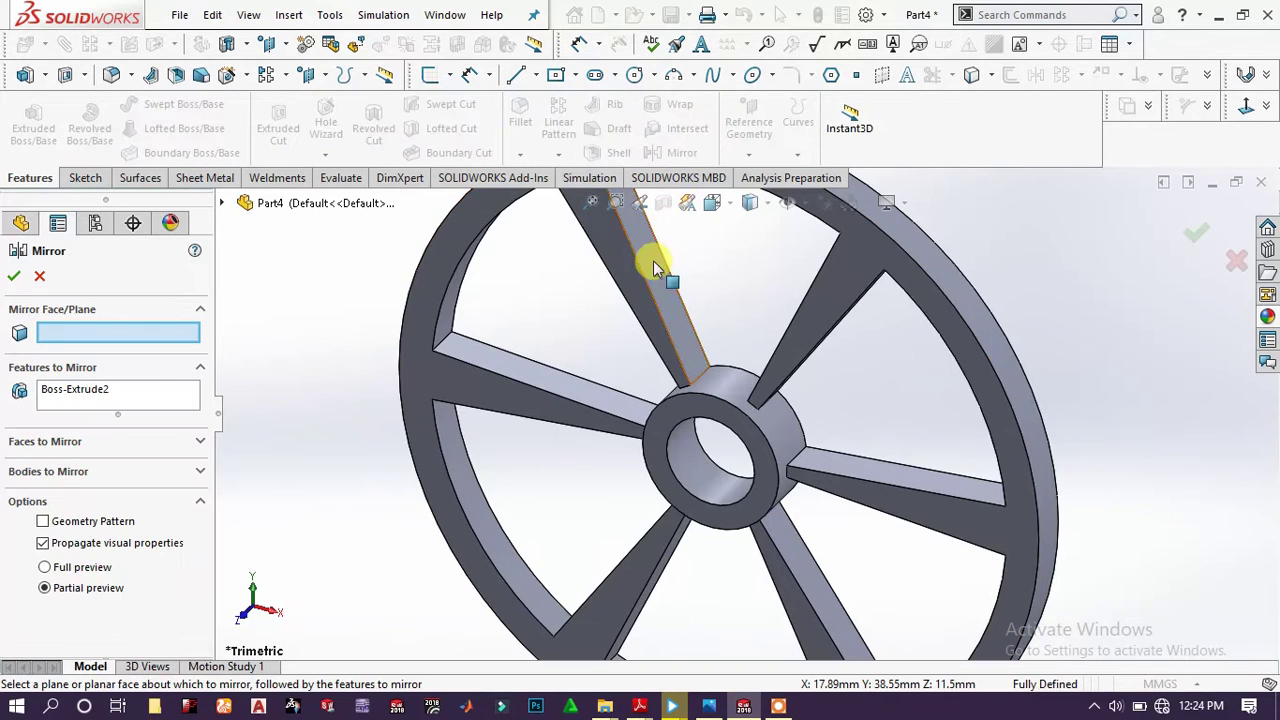
key(f)
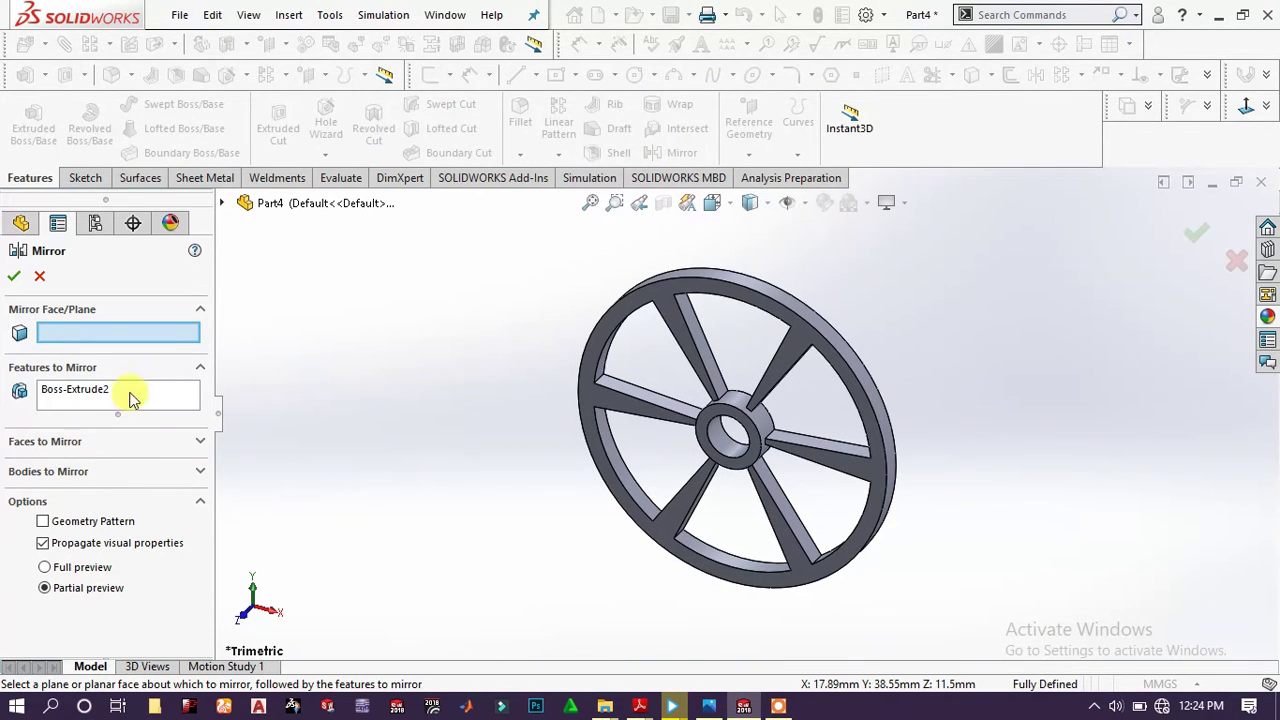
click(222, 204)
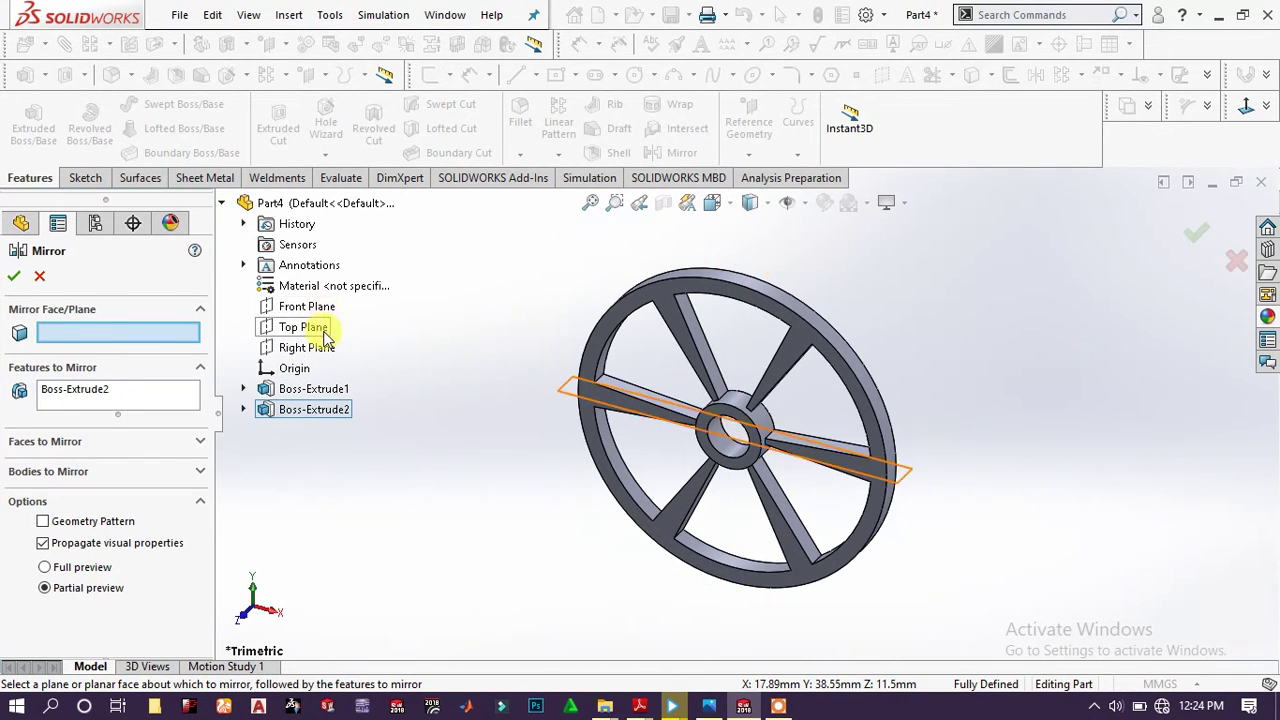
click(333, 313)
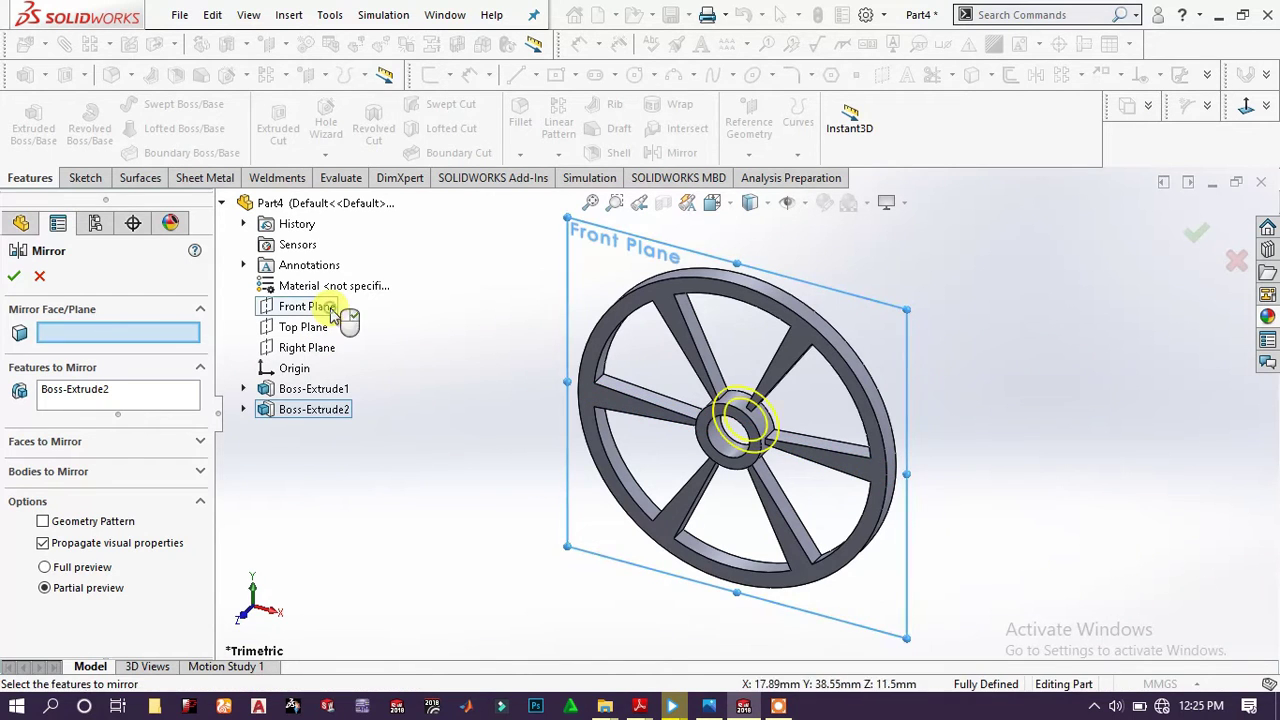
click(16, 278)
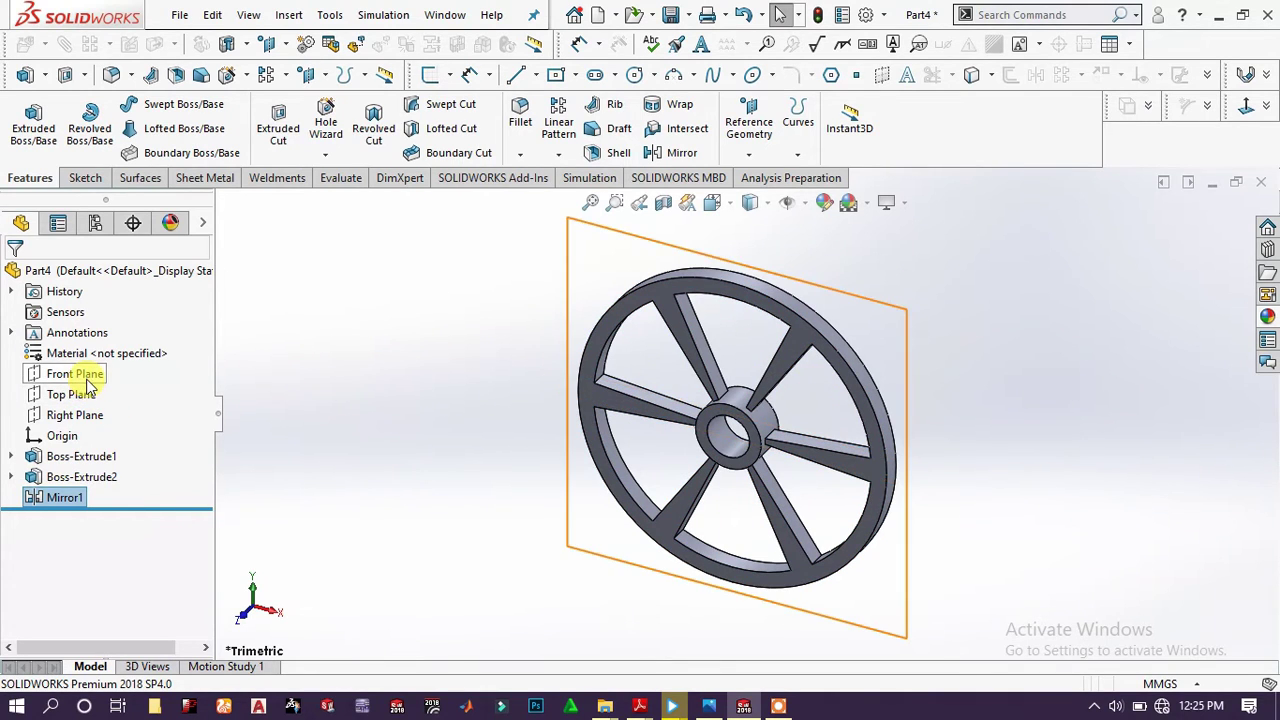
- Sketch on the Right Plane a tapered groove outline at the rim's top edge, with a flat floor and slanted sides about 13 mm long
click(75, 417)
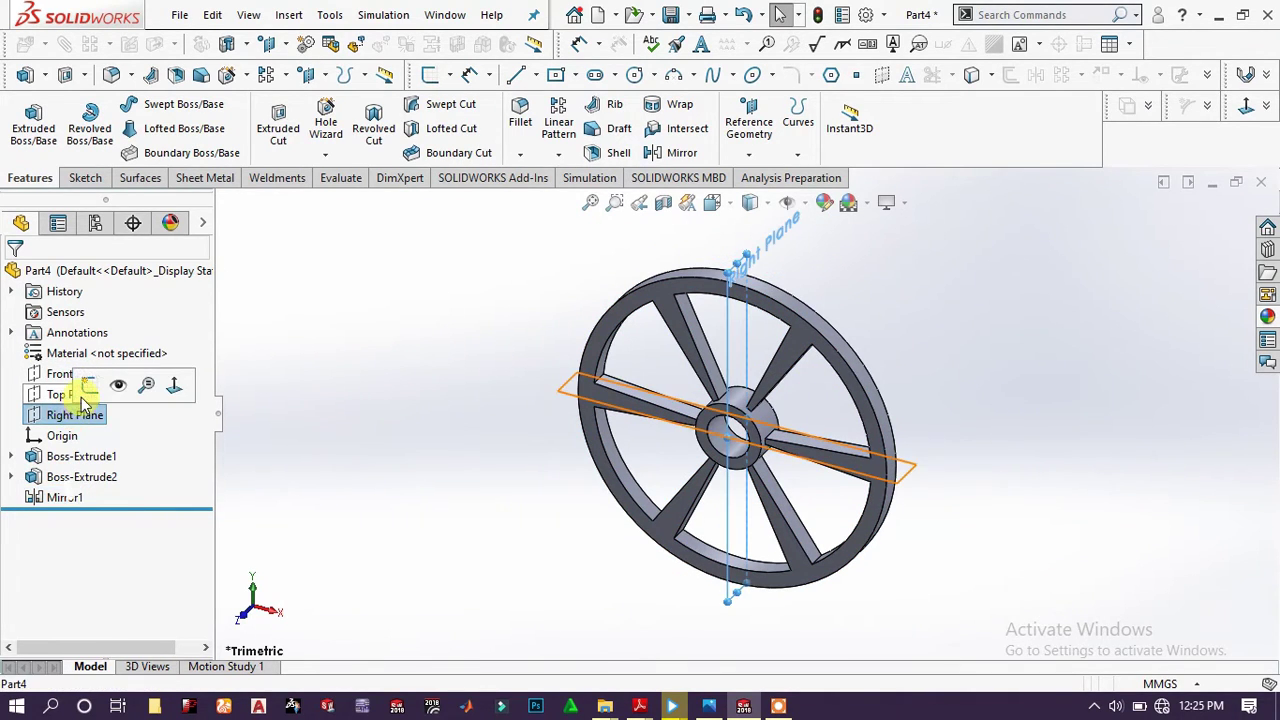
click(88, 387)
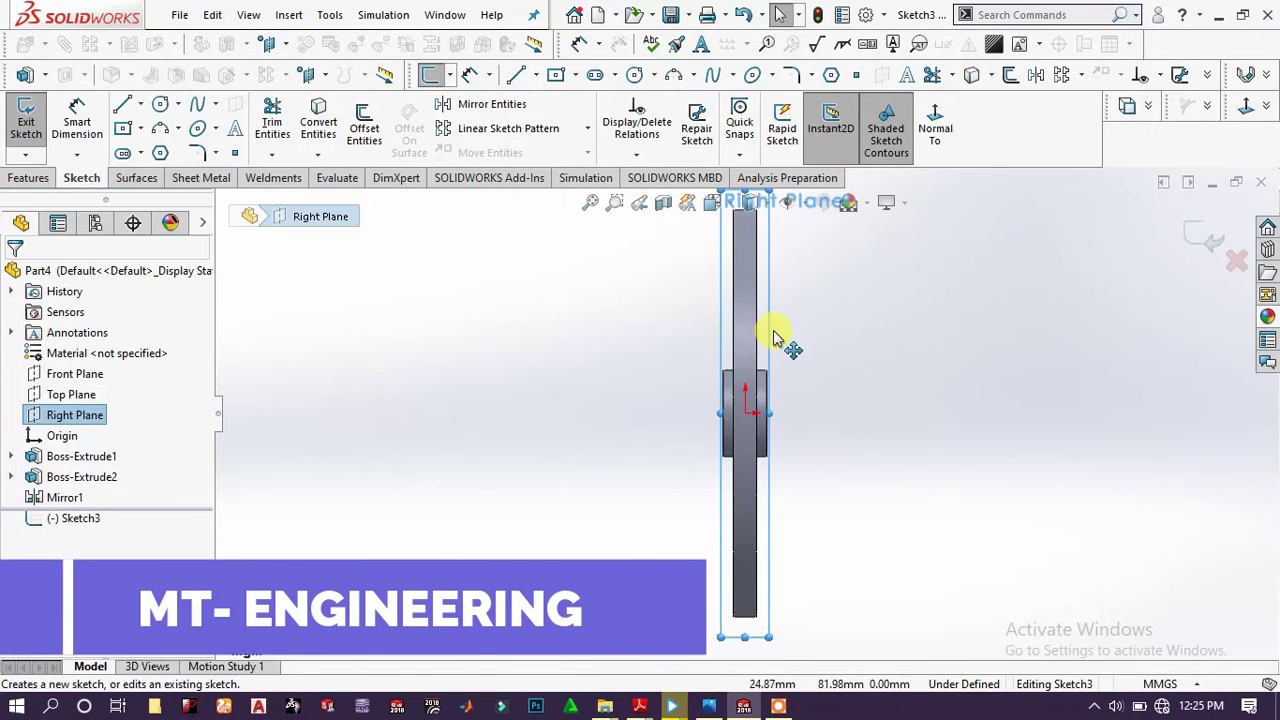
scroll(757, 297, down, 5)
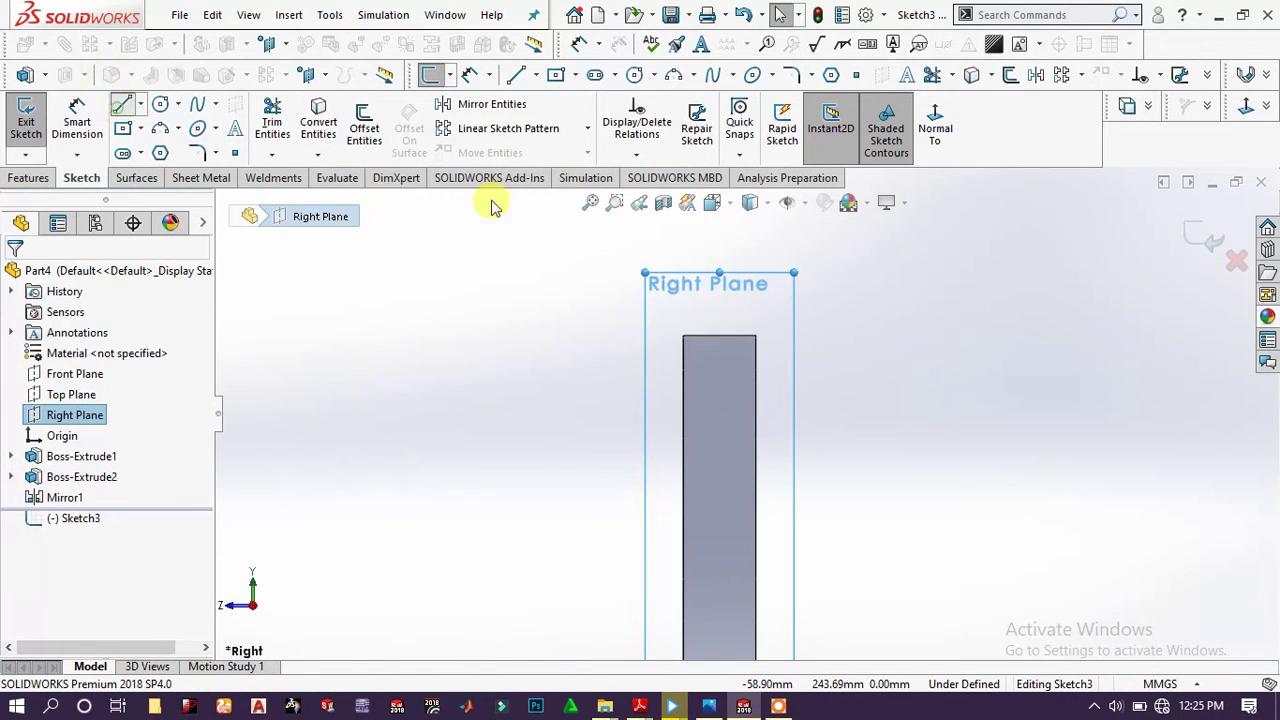
click(685, 338)
scroll(714, 360, down, 2)
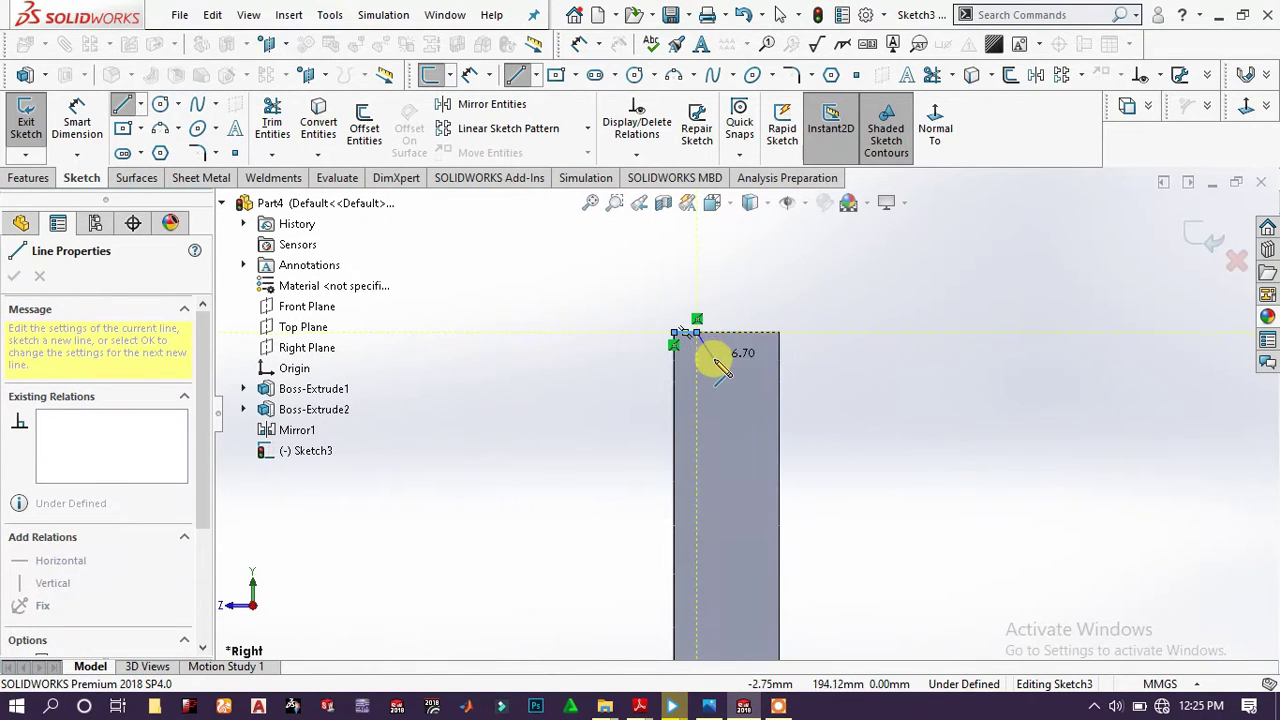
click(711, 390)
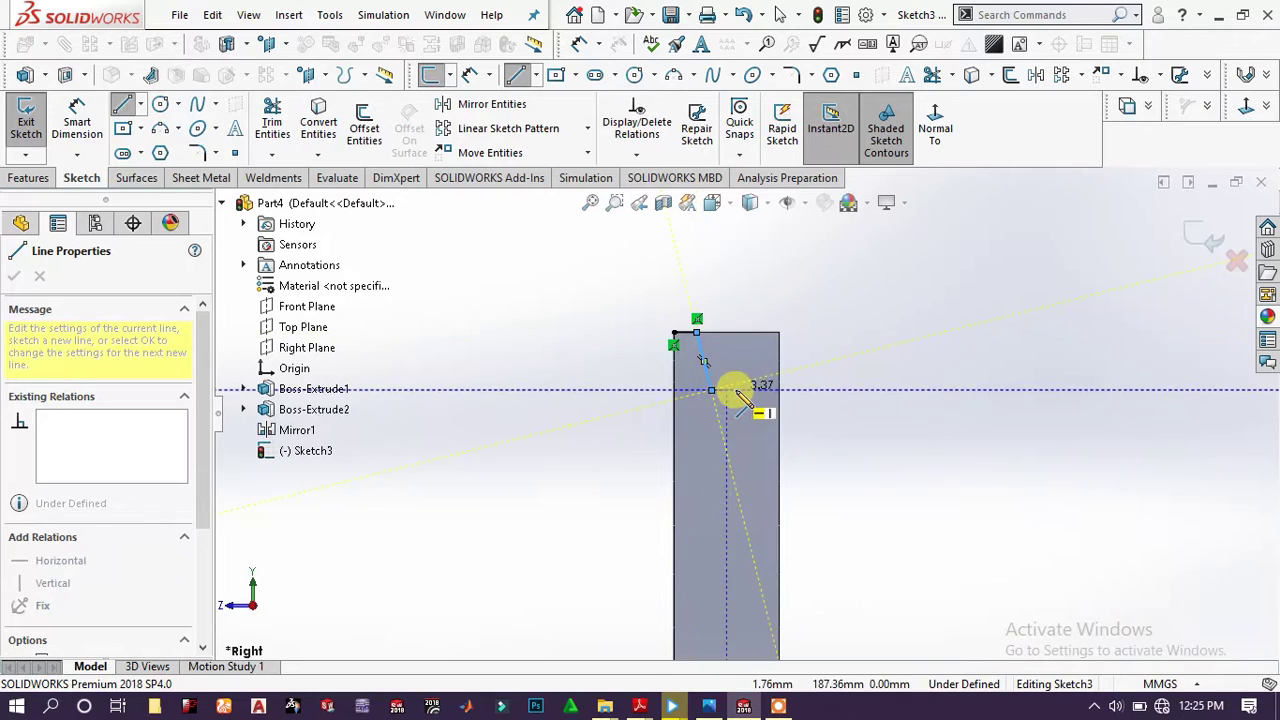
click(736, 390)
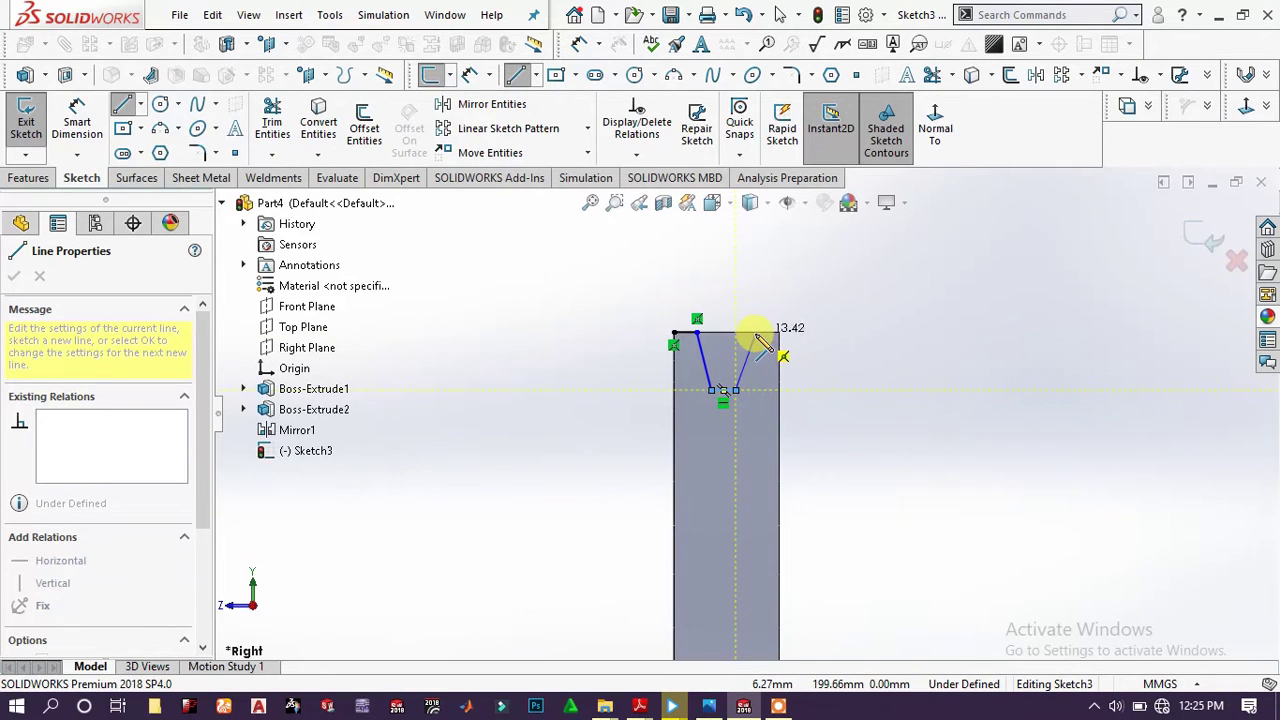
click(767, 333)
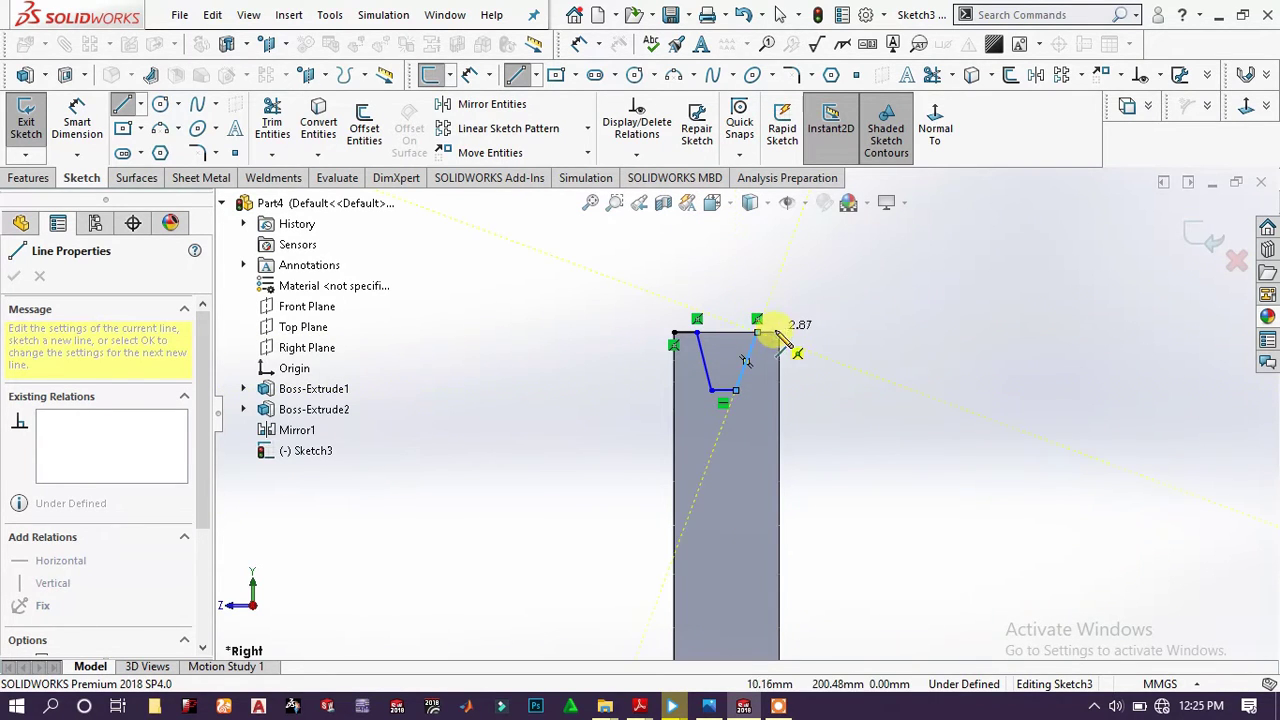
- Close the groove outline with lines from the rim's far corner, about 11 mm up, across above the rim and back to the starting corner
click(779, 333)
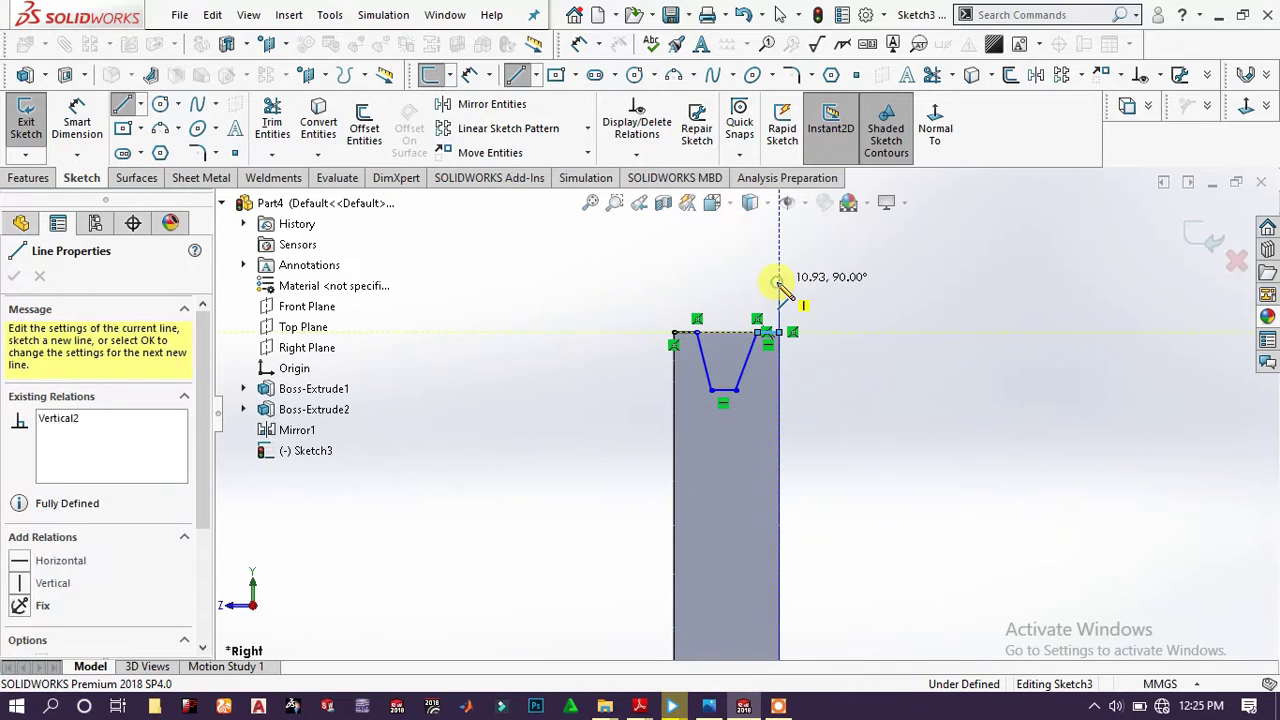
click(779, 282)
click(665, 282)
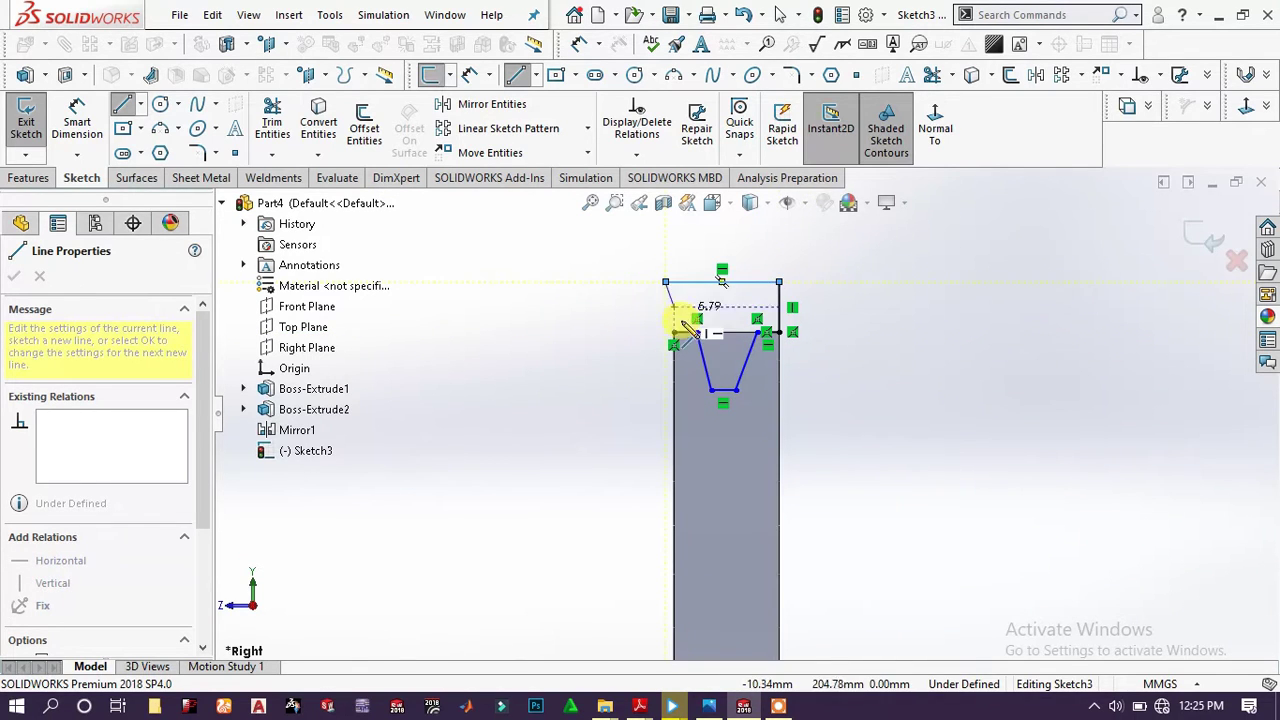
click(674, 335)
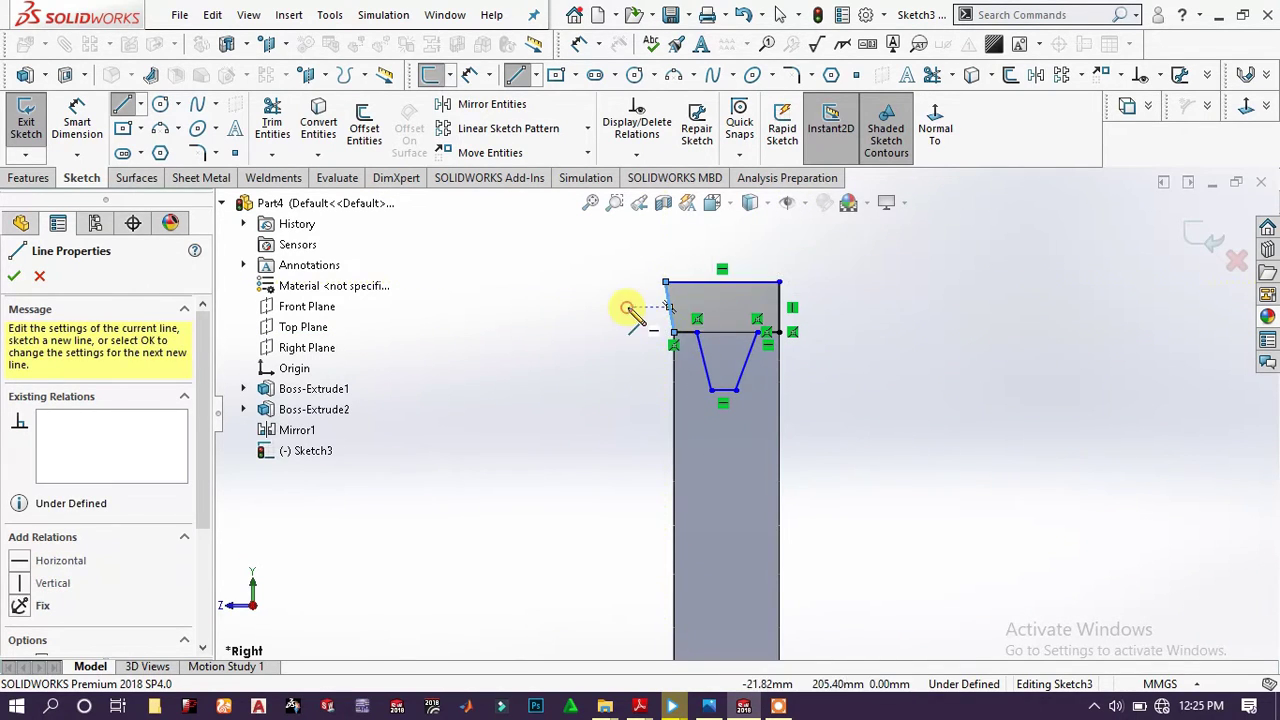
- Finish the line chain and make the slanted closing line above the rim's far corner vertical
right_click(625, 305)
click(699, 318)
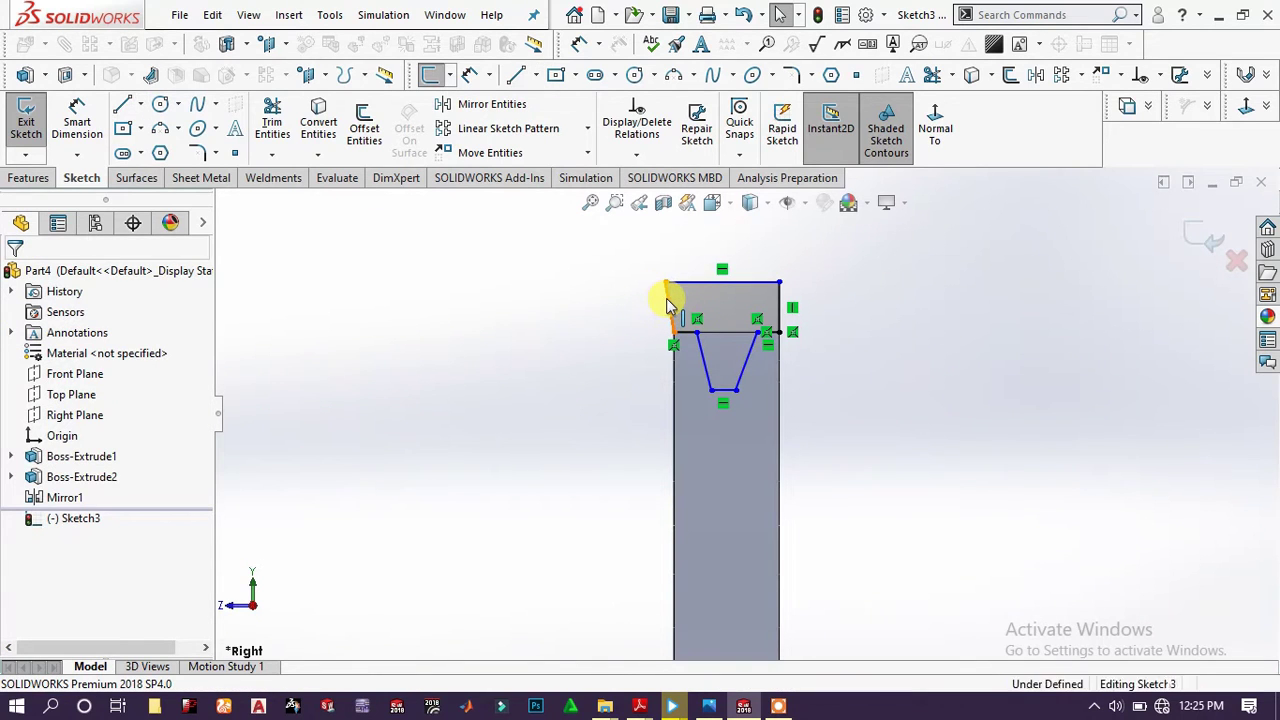
click(668, 297)
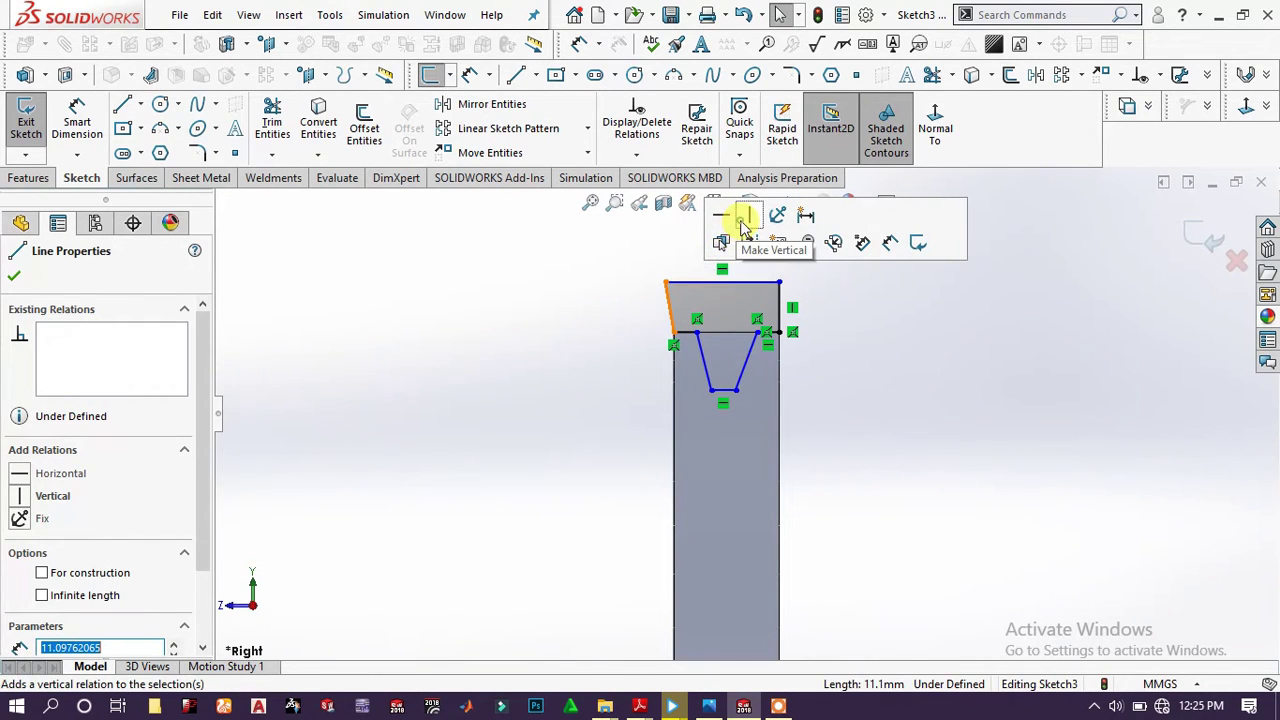
click(745, 215)
click(849, 309)
scroll(767, 366, down, 3)
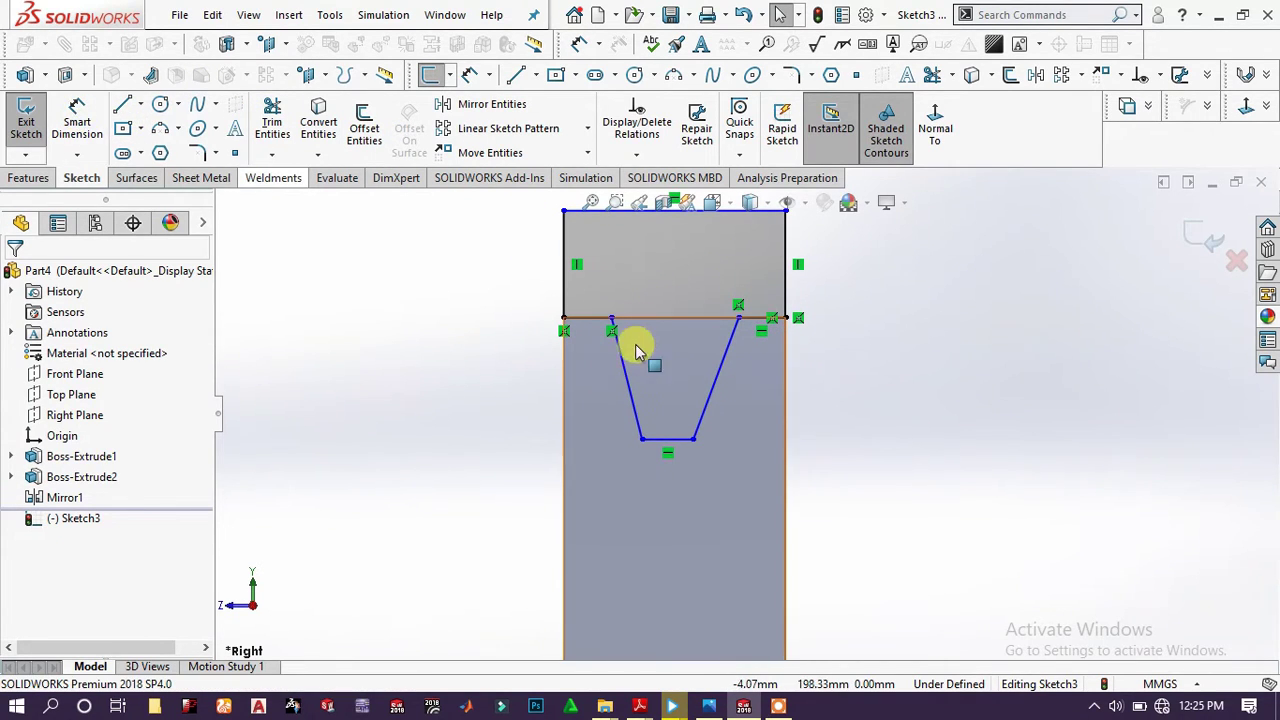
- Dimension the angle between the groove's floor and its slanted side on the +Z side to 120 degrees
click(636, 405)
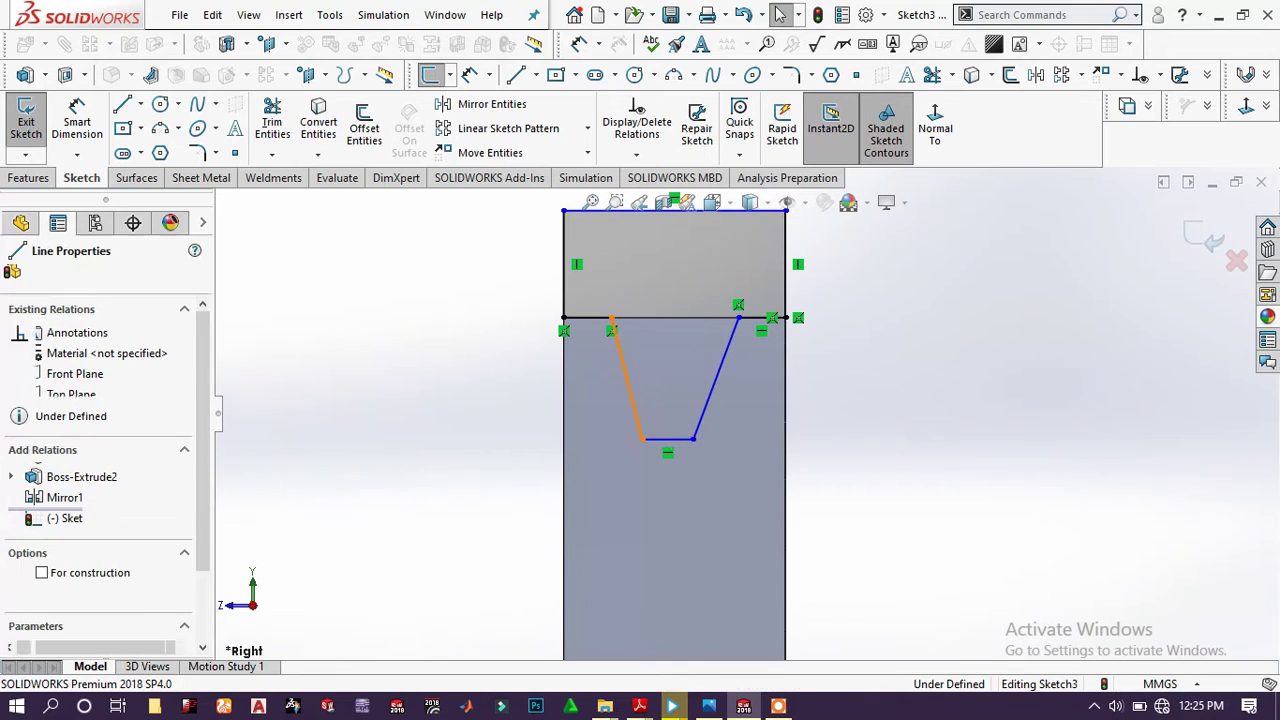
click(676, 440)
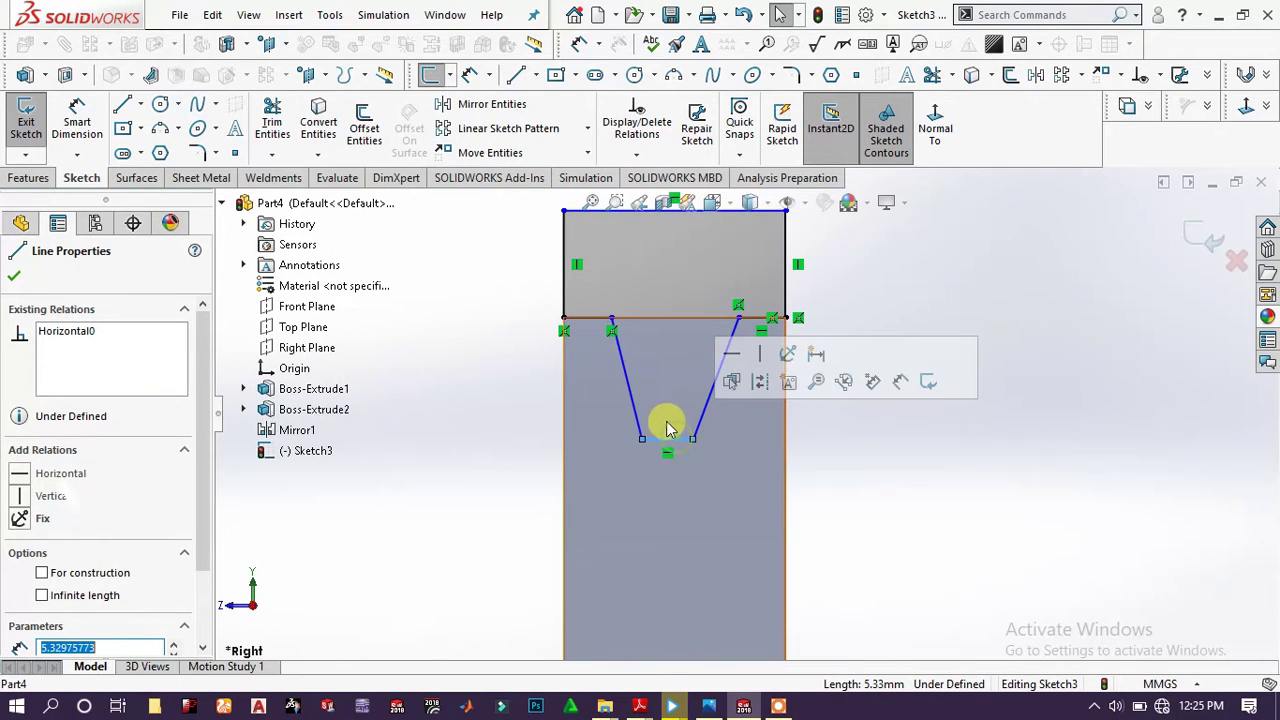
click(77, 122)
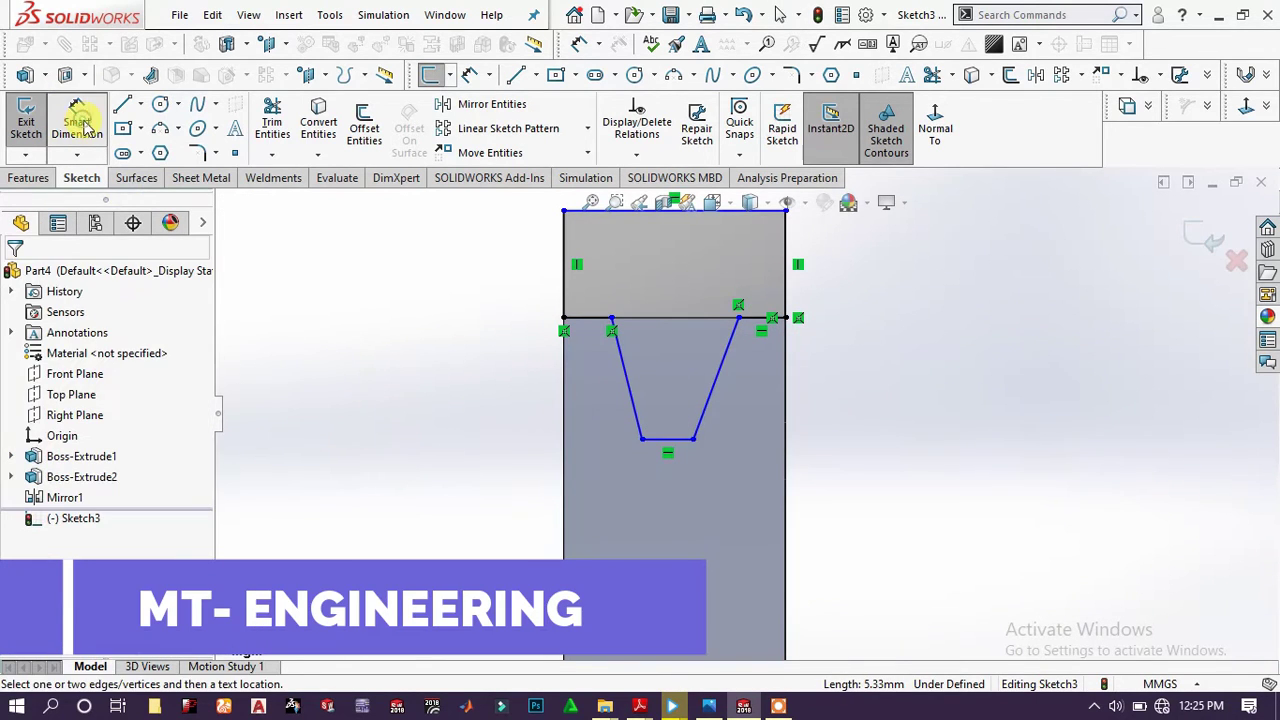
click(650, 437)
click(638, 408)
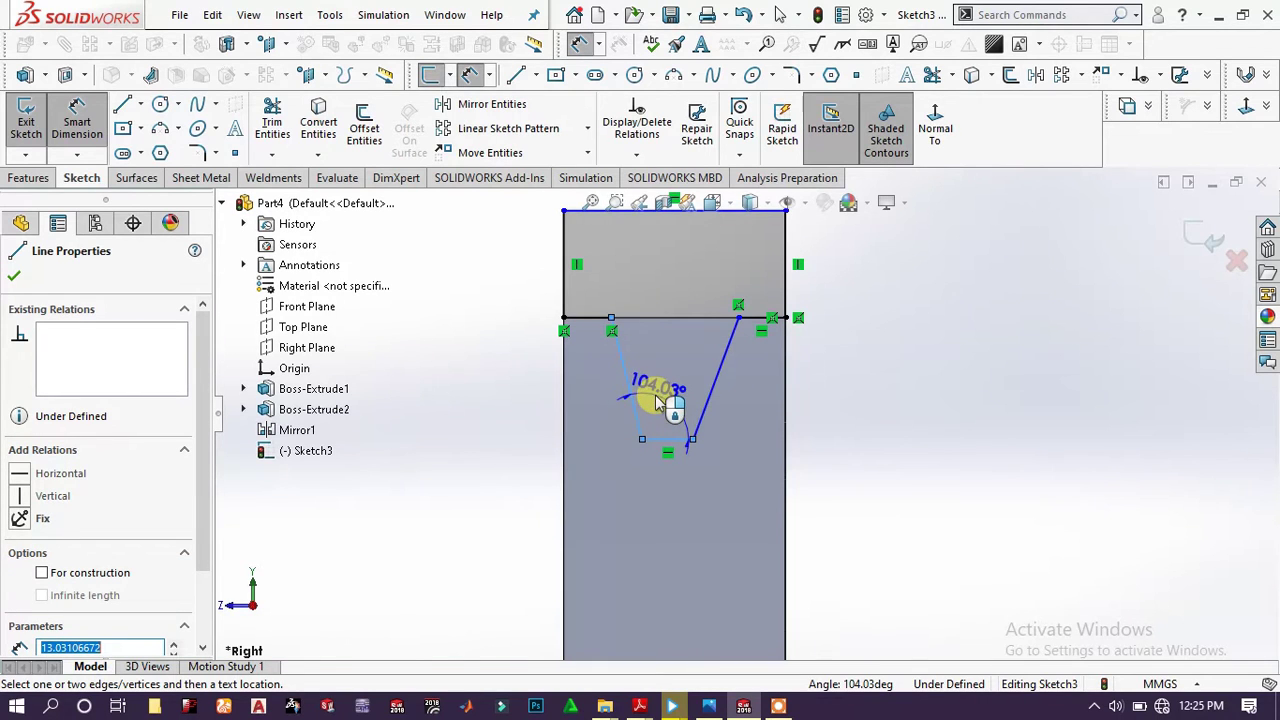
click(657, 402)
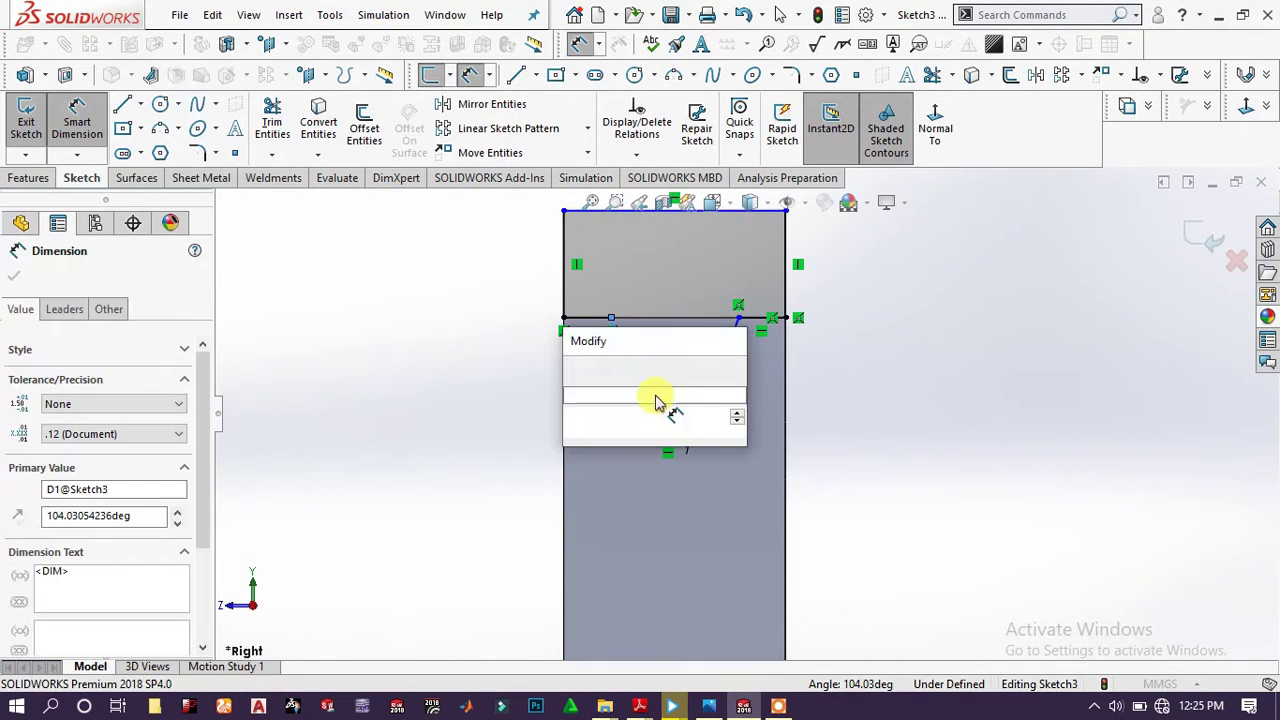
text(120)
key(Return)
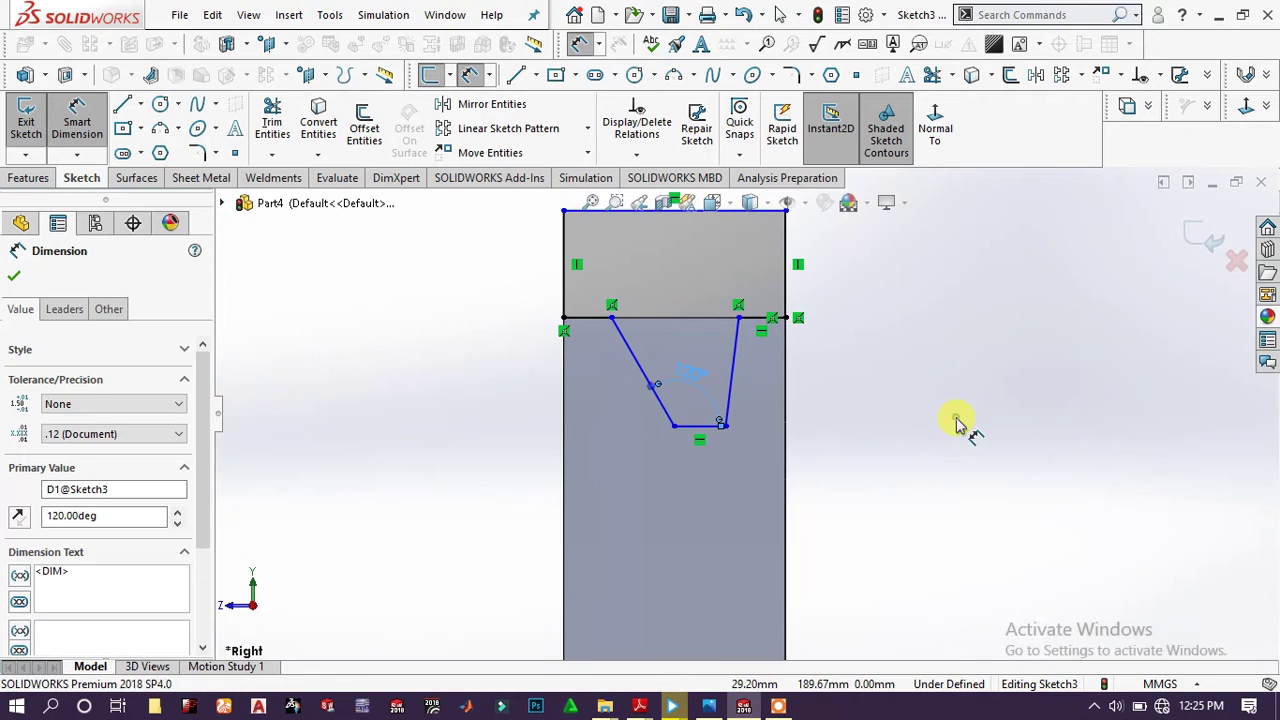
- Dimension the angle between the groove's floor and the opposite slanted side to 120 degrees
click(695, 424)
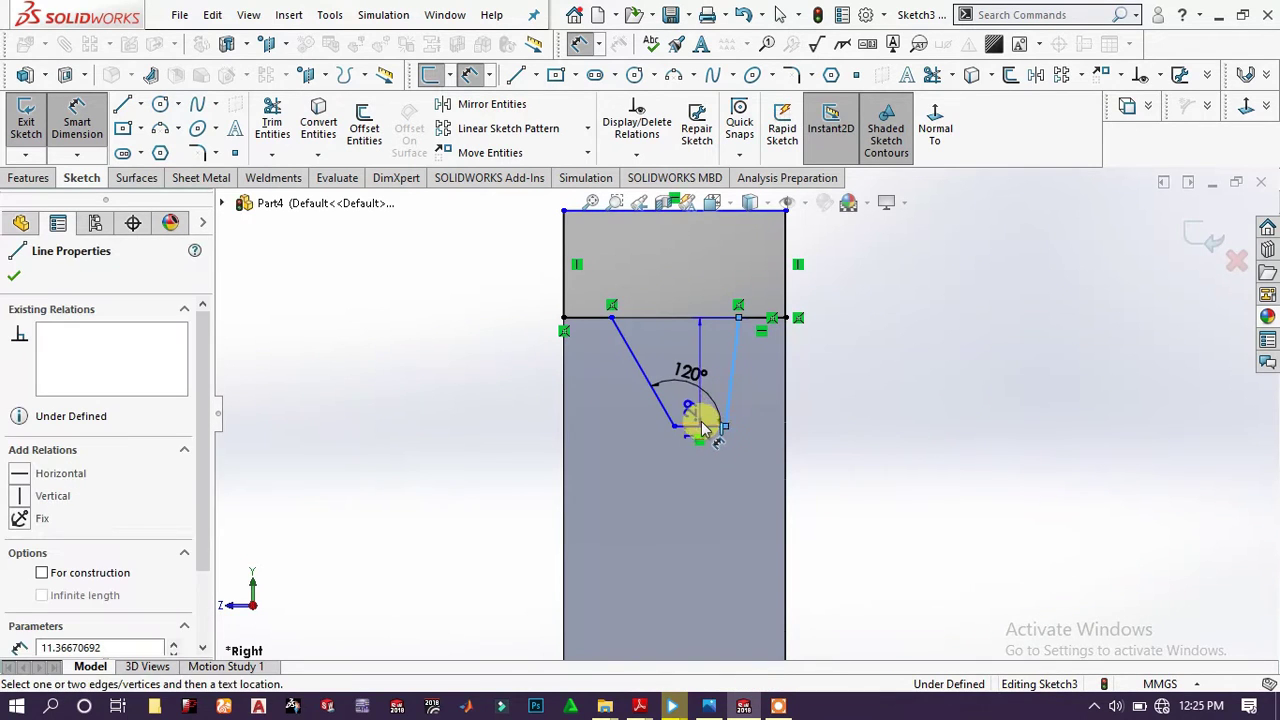
click(716, 401)
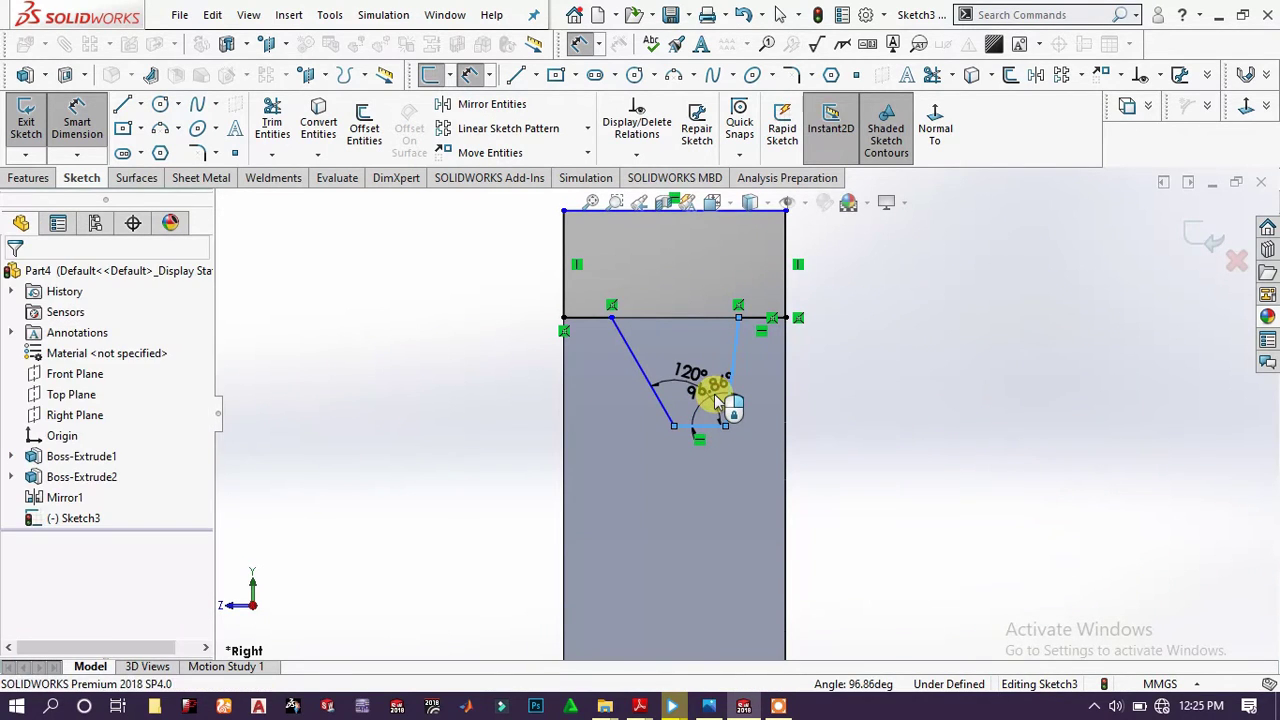
click(716, 401)
text(120)
key(Return)
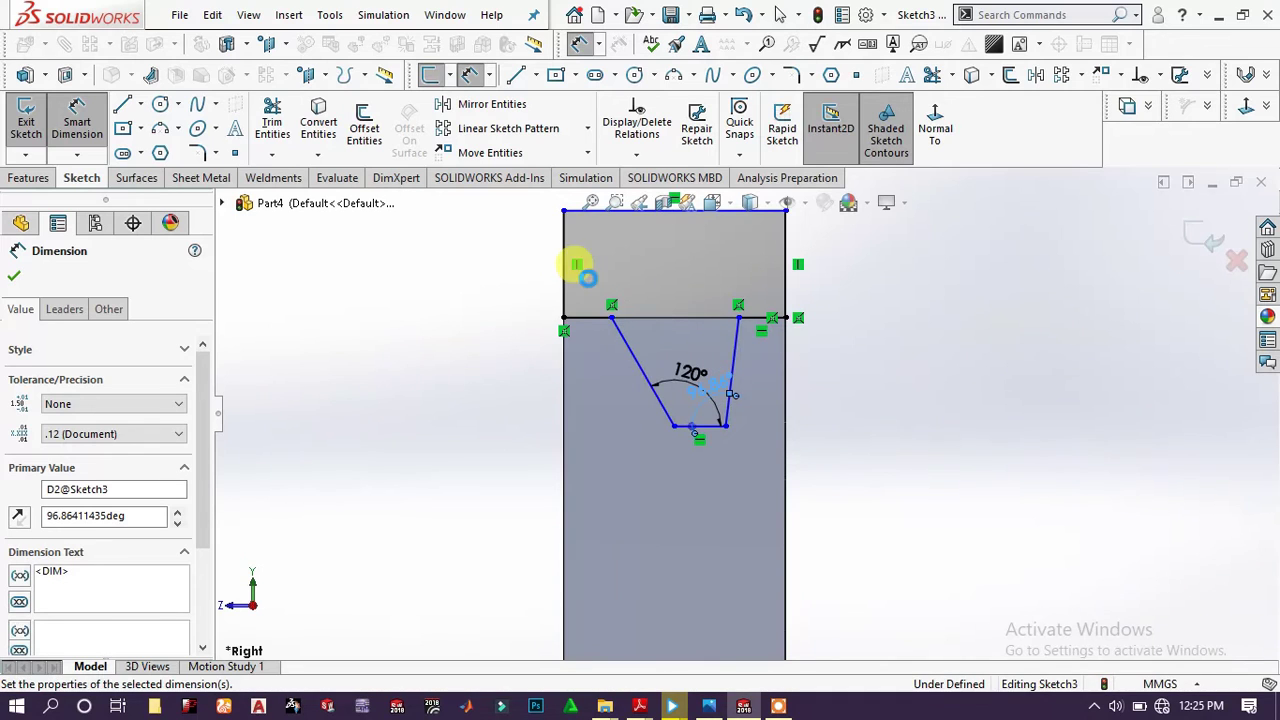
- Dimension the flat shoulders on both sides of the groove opening to 3 mm each
click(595, 313)
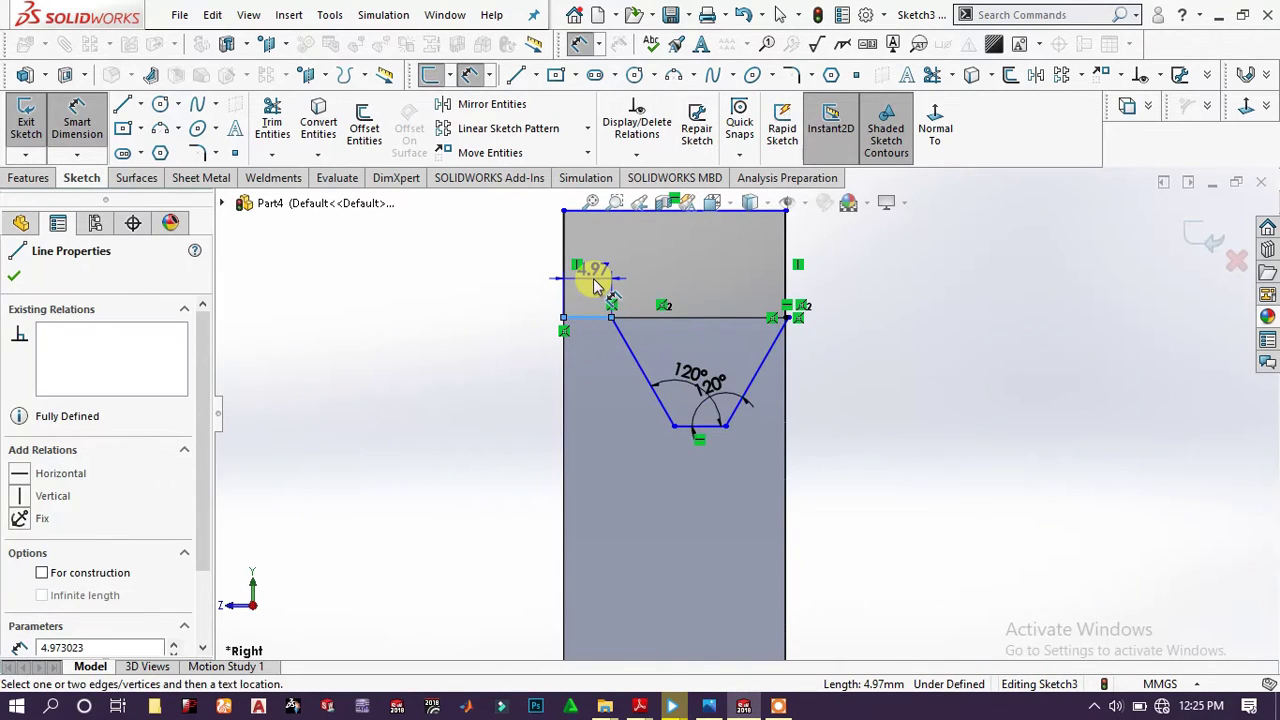
click(594, 280)
text(3)
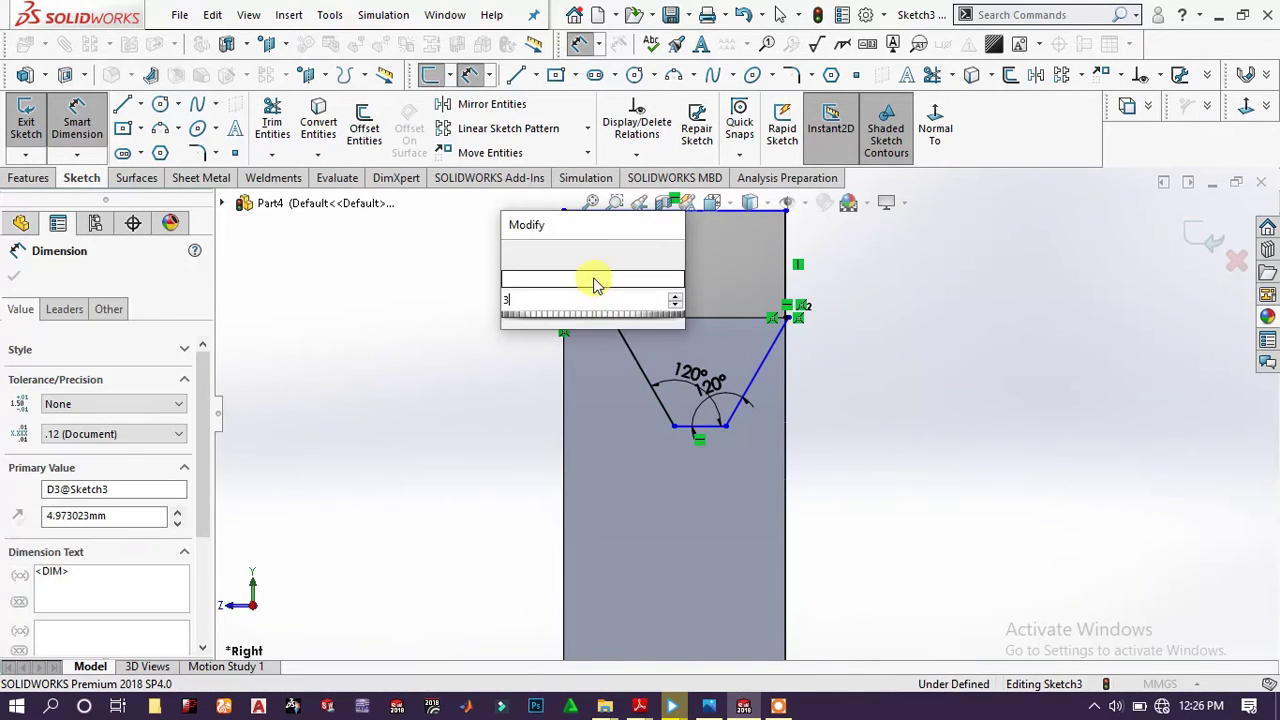
key(Return)
scroll(838, 352, down, 5)
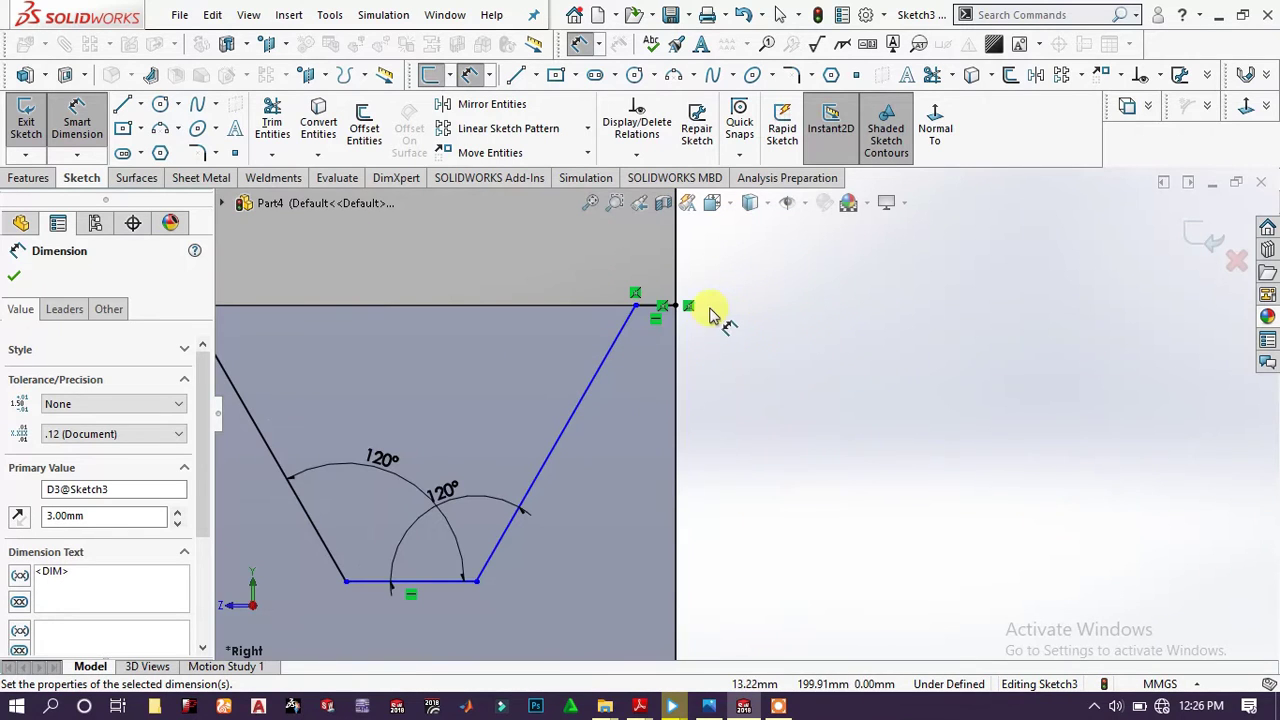
click(644, 281)
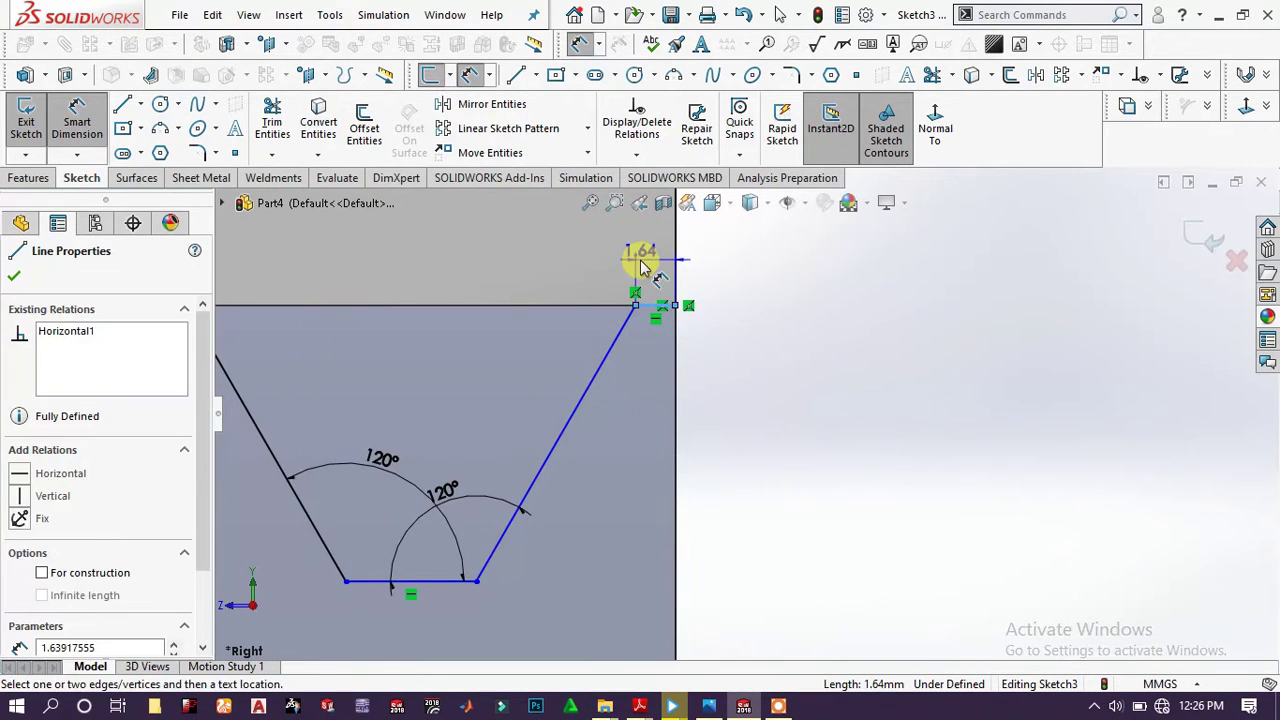
click(640, 255)
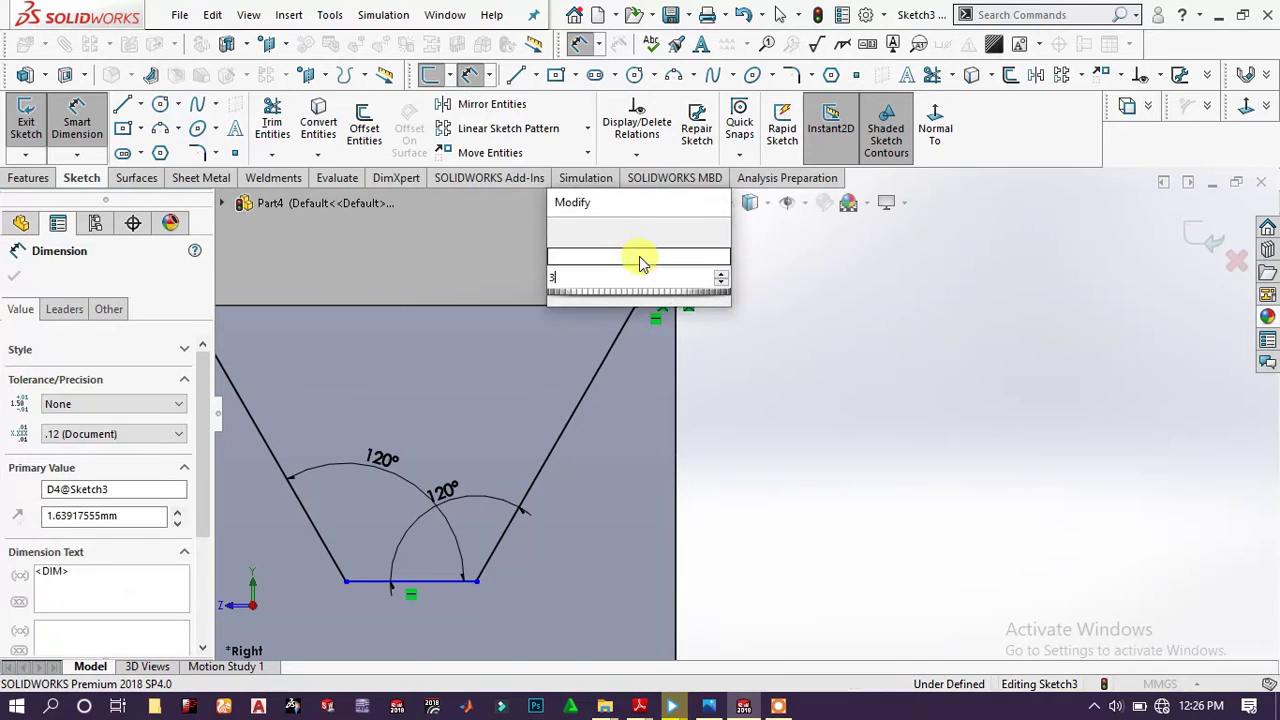
key(Return)
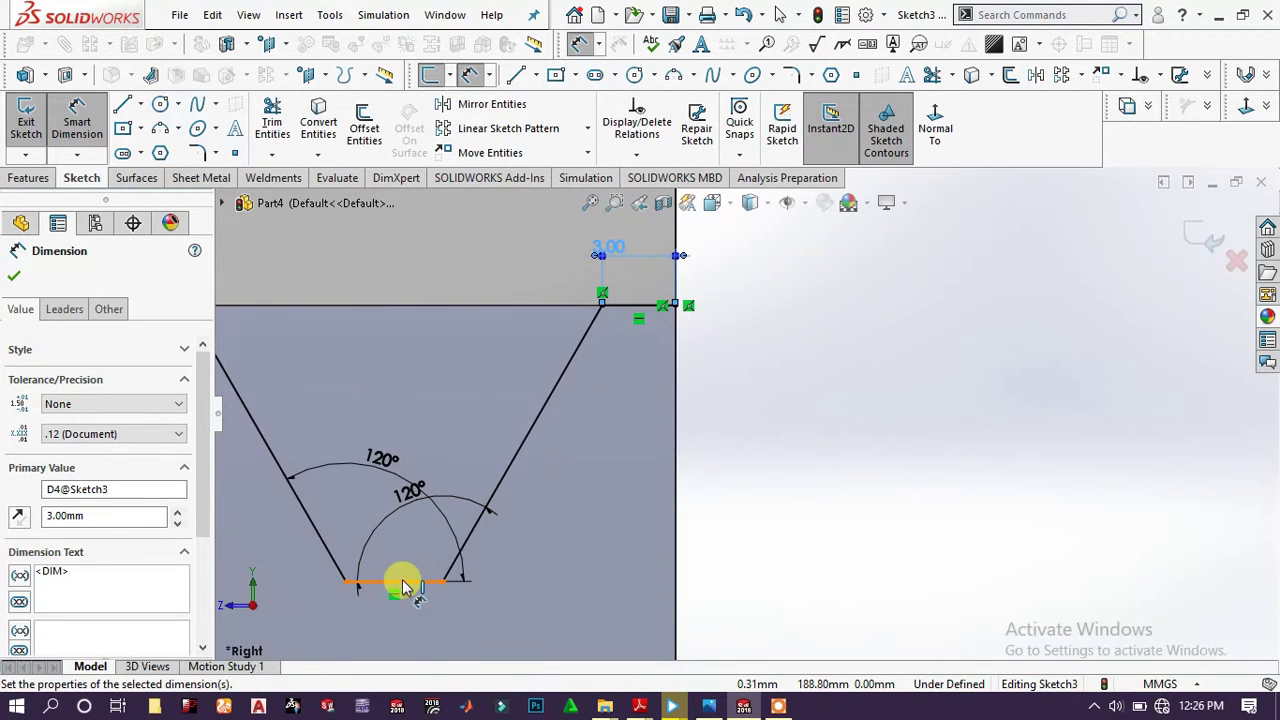
- Dimension the groove's depth from the rim edge to its floor as 5 mm
click(451, 380)
click(660, 305)
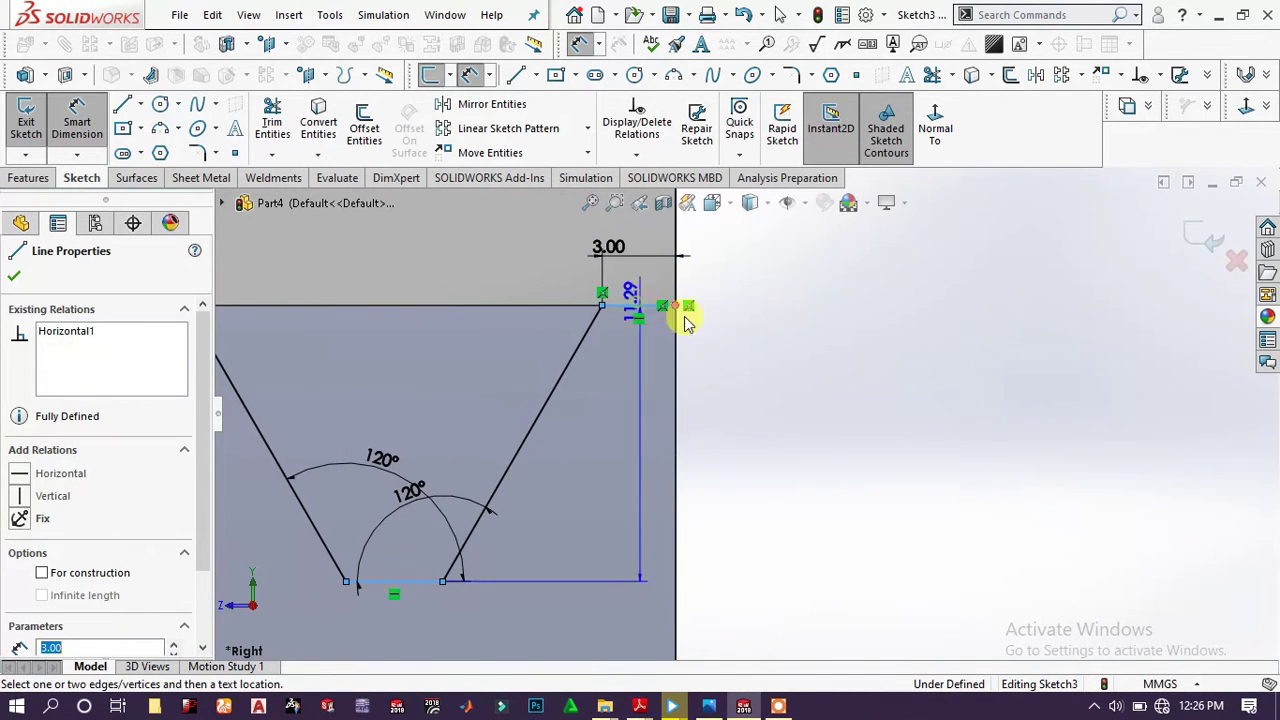
click(857, 410)
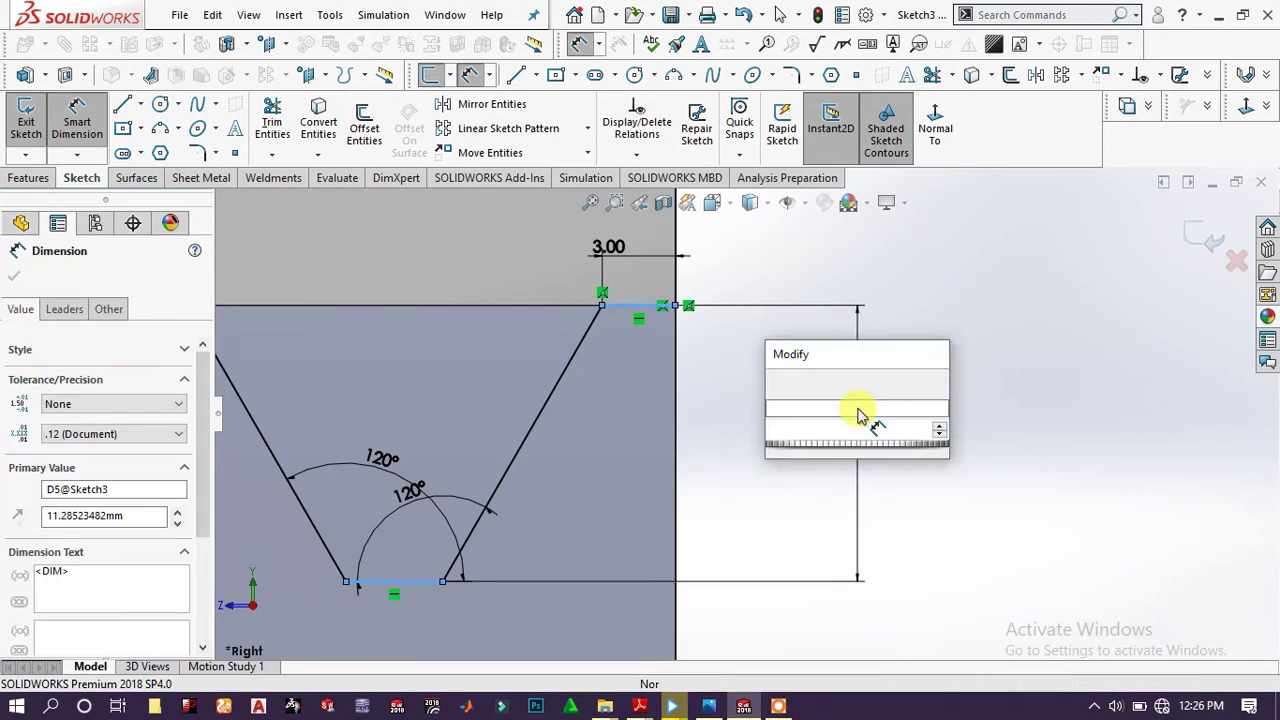
text(5)
key(Return)
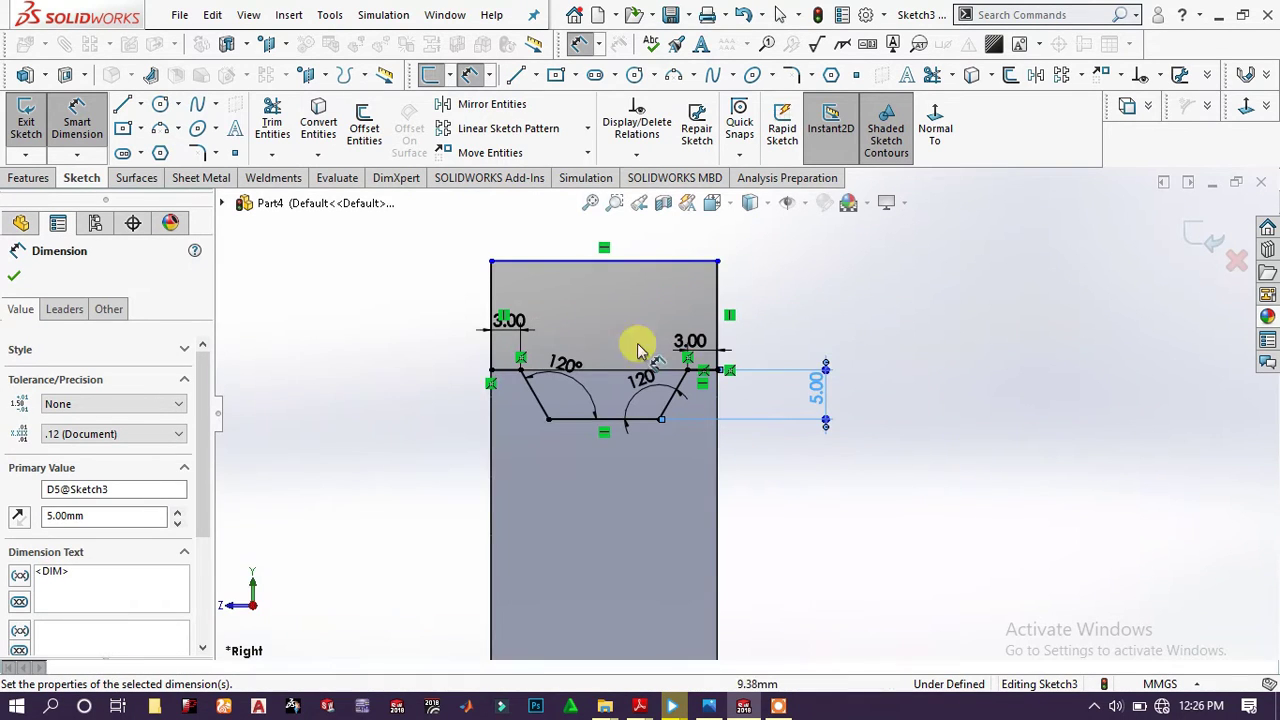
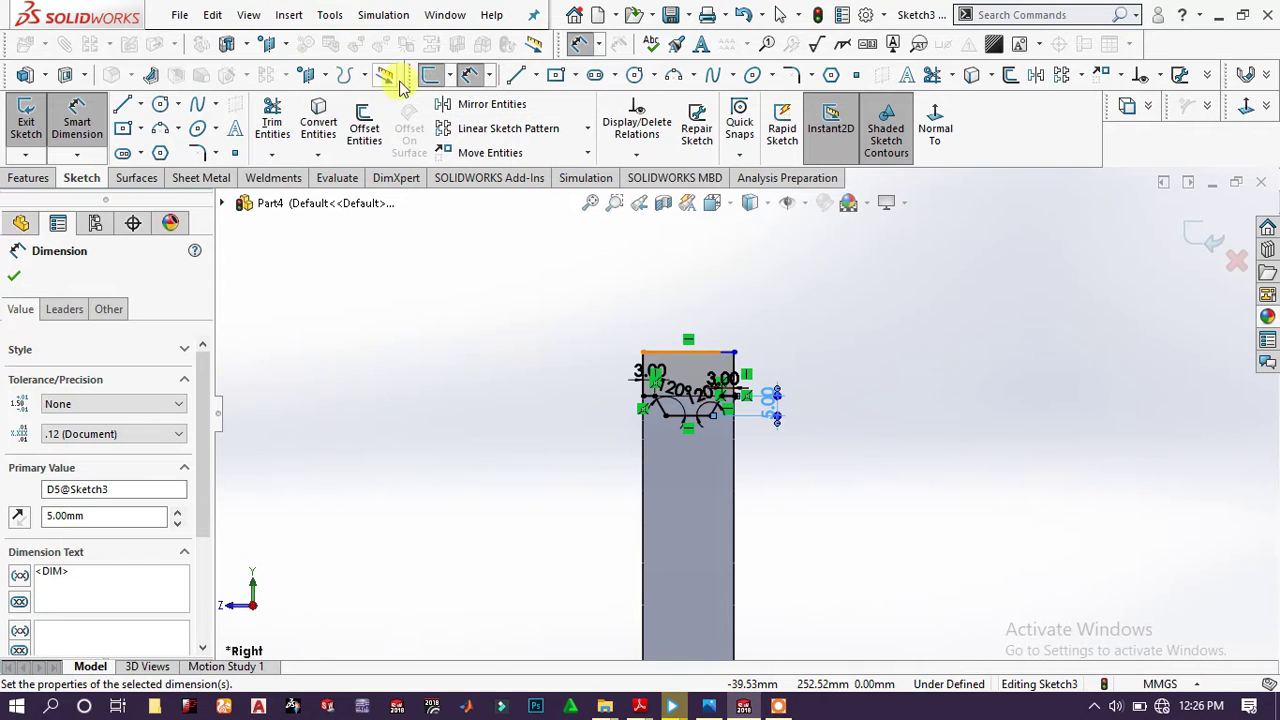
- Draw a horizontal line about 170 mm long from the origin and convert it to construction geometry as the revolve axis
click(520, 76)
scroll(777, 488, up, 3)
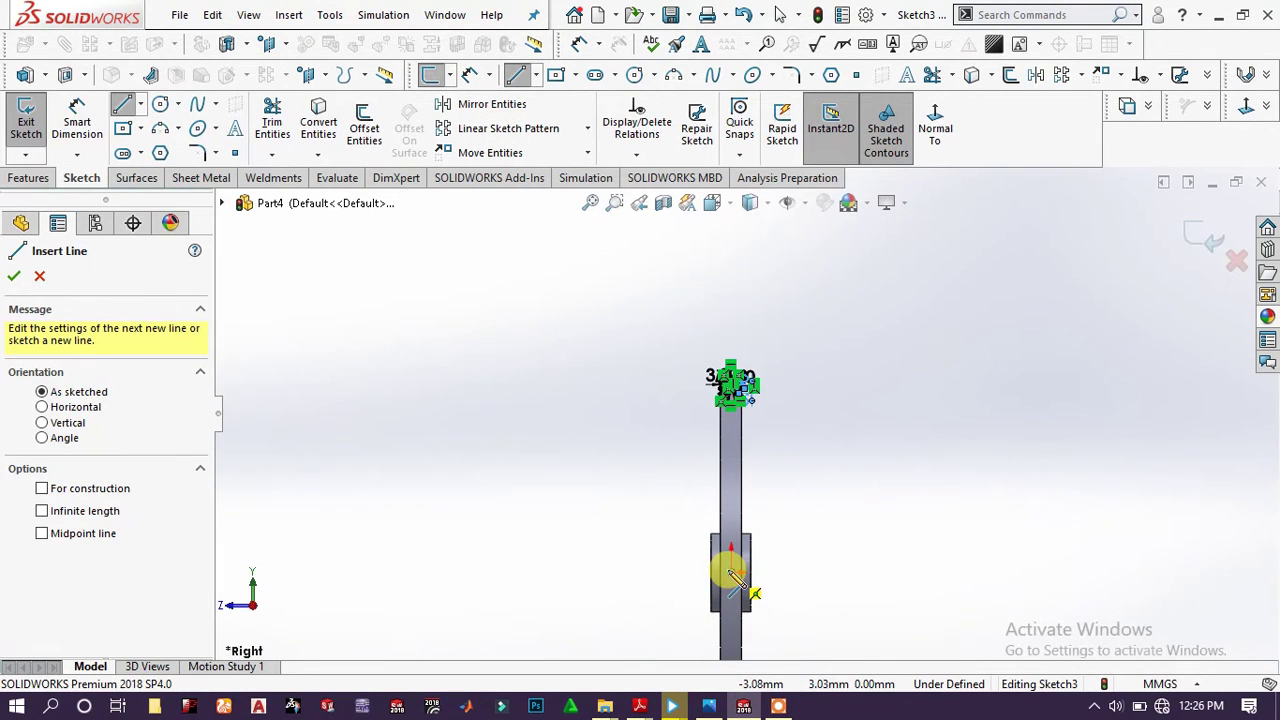
click(735, 572)
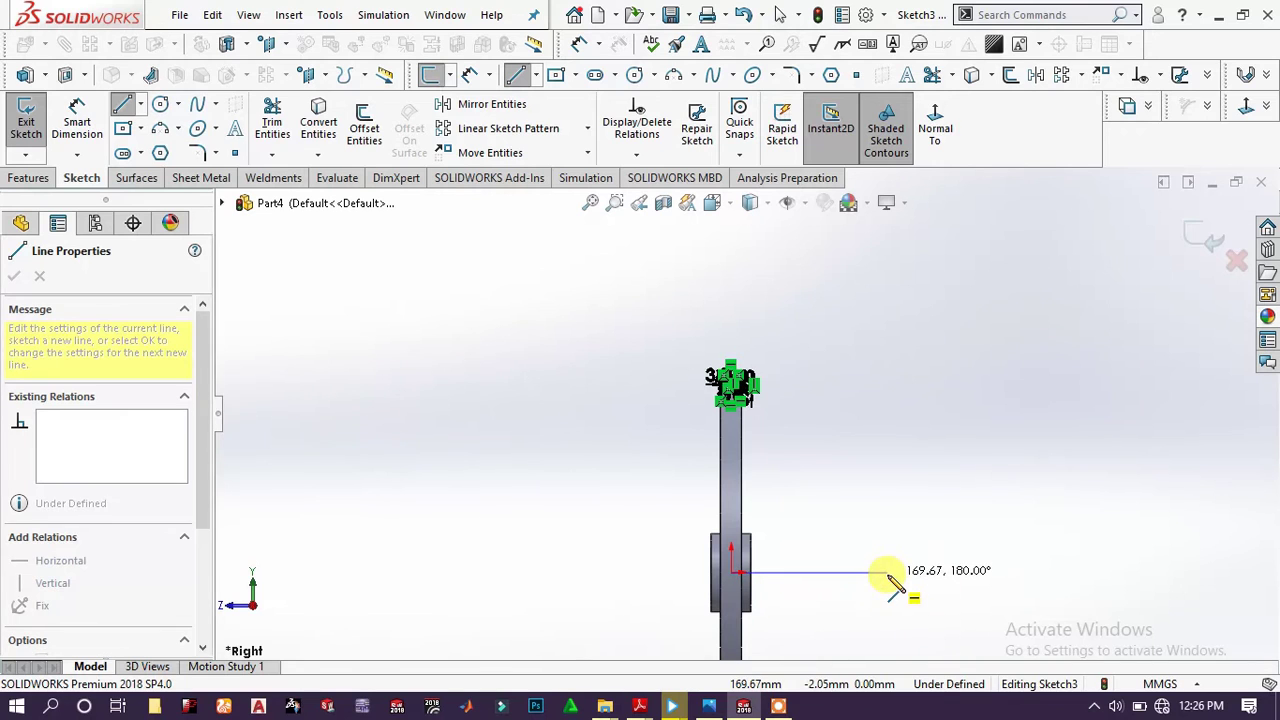
click(887, 572)
right_click(911, 462)
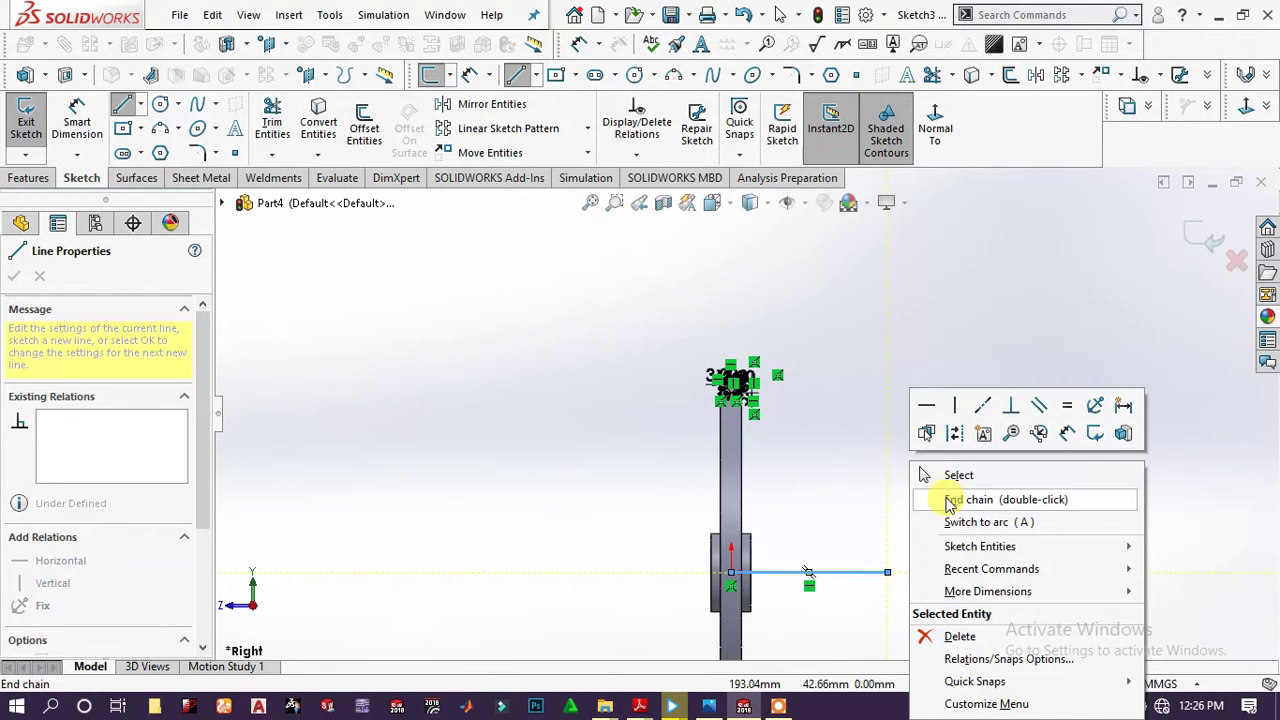
click(953, 432)
click(950, 505)
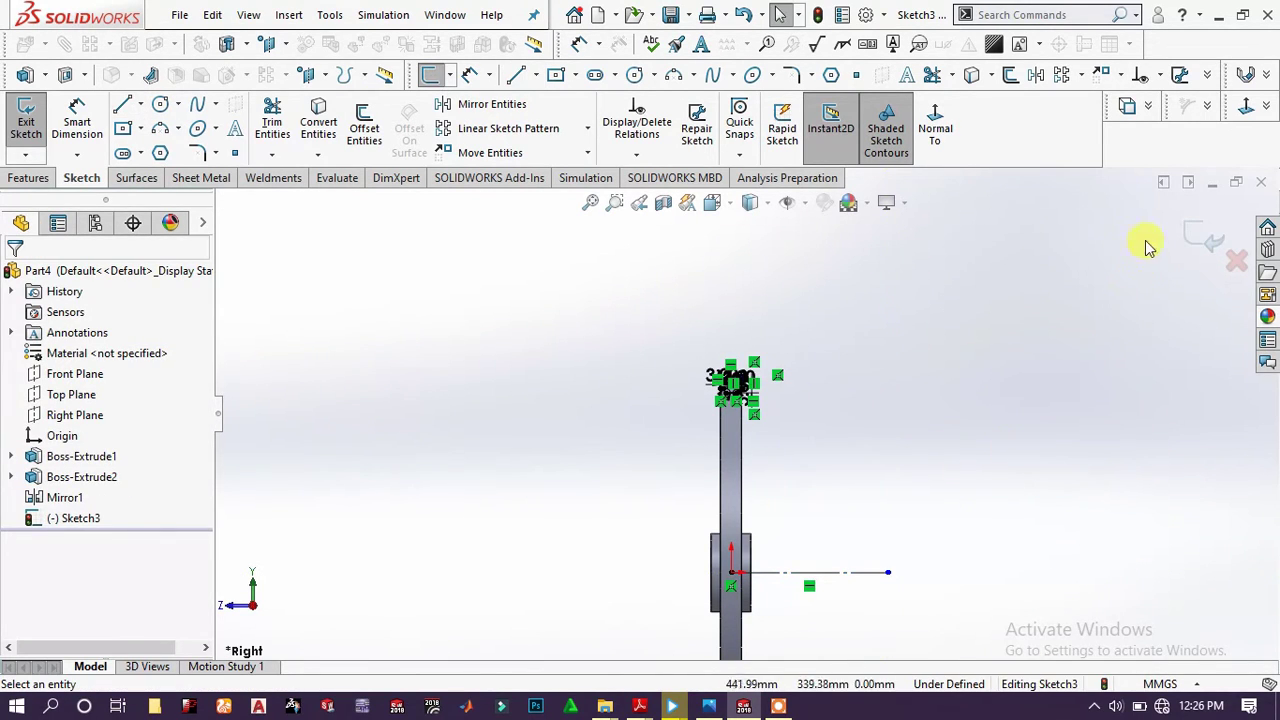
- Cut the rim groove with a Revolved Cut of the profile, Blind 360 degrees about the horizontal construction line
click(28, 179)
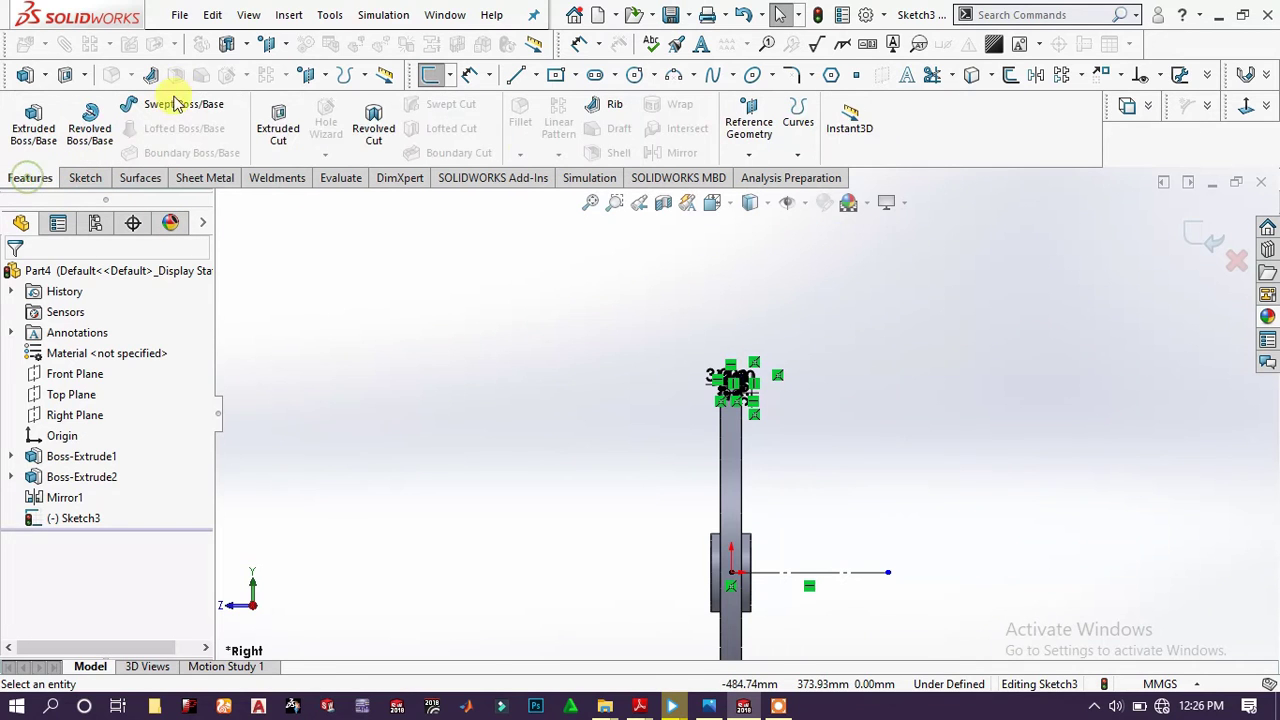
click(284, 112)
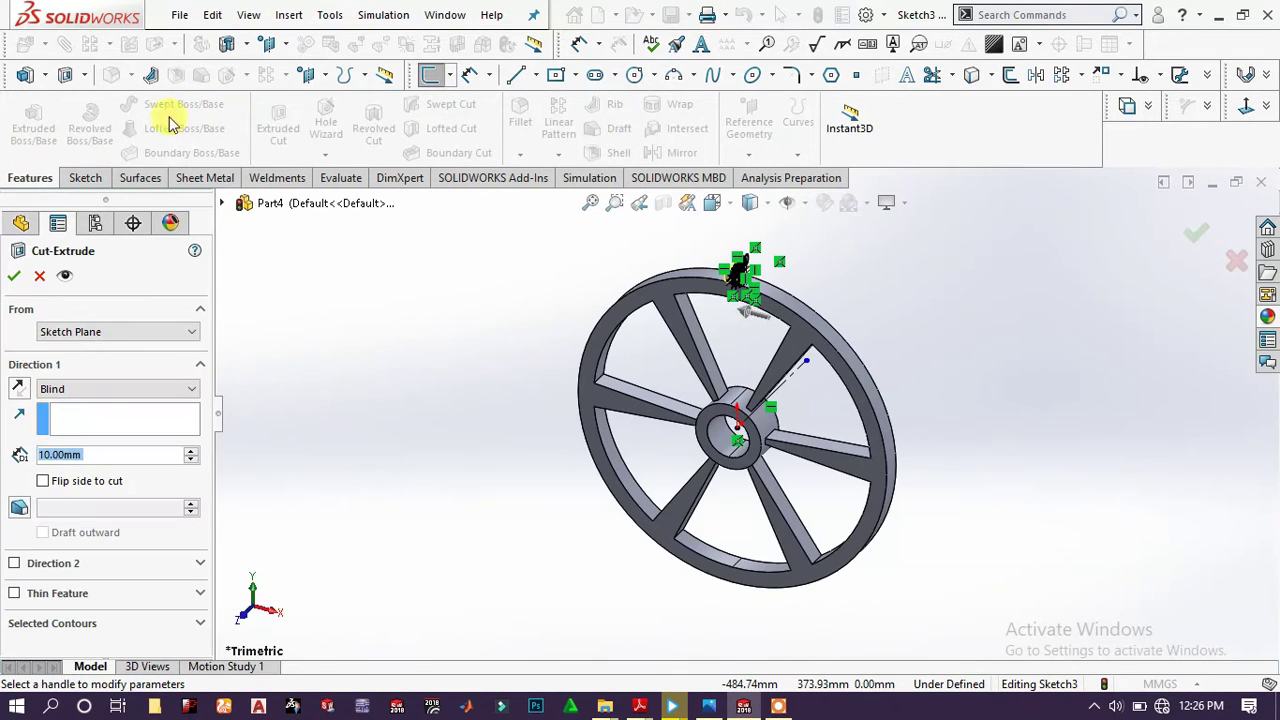
click(39, 277)
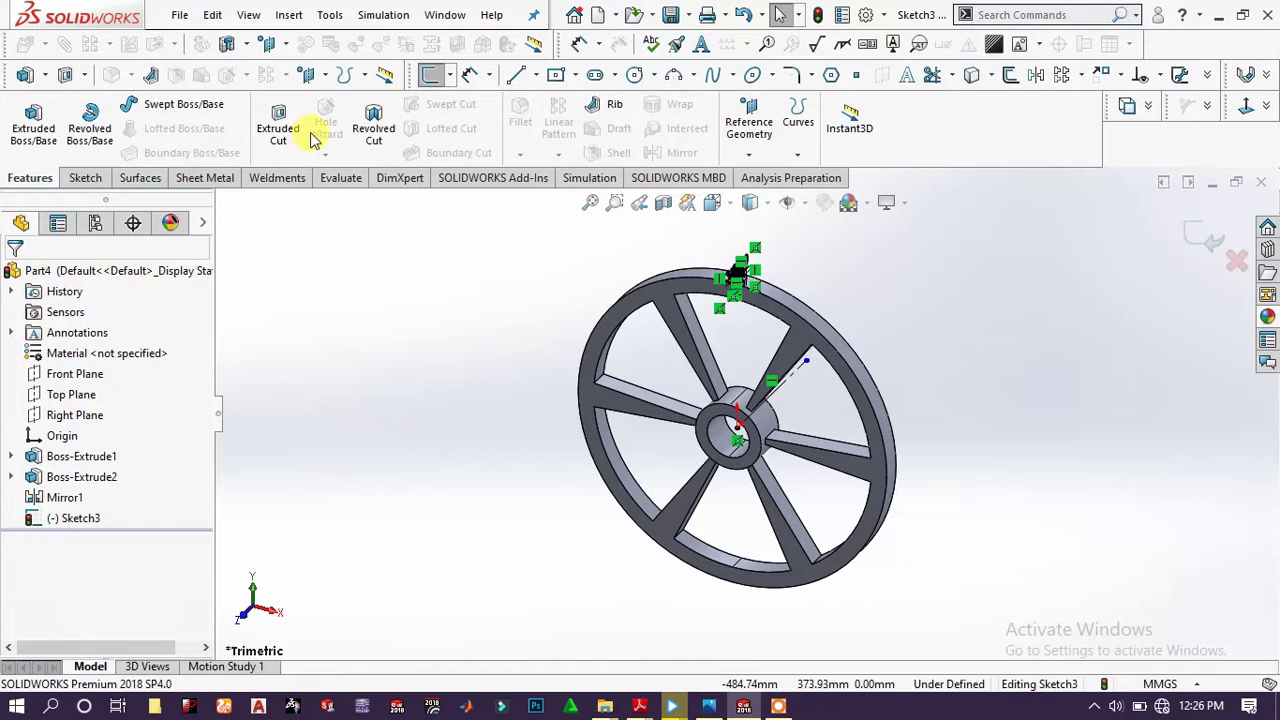
click(361, 134)
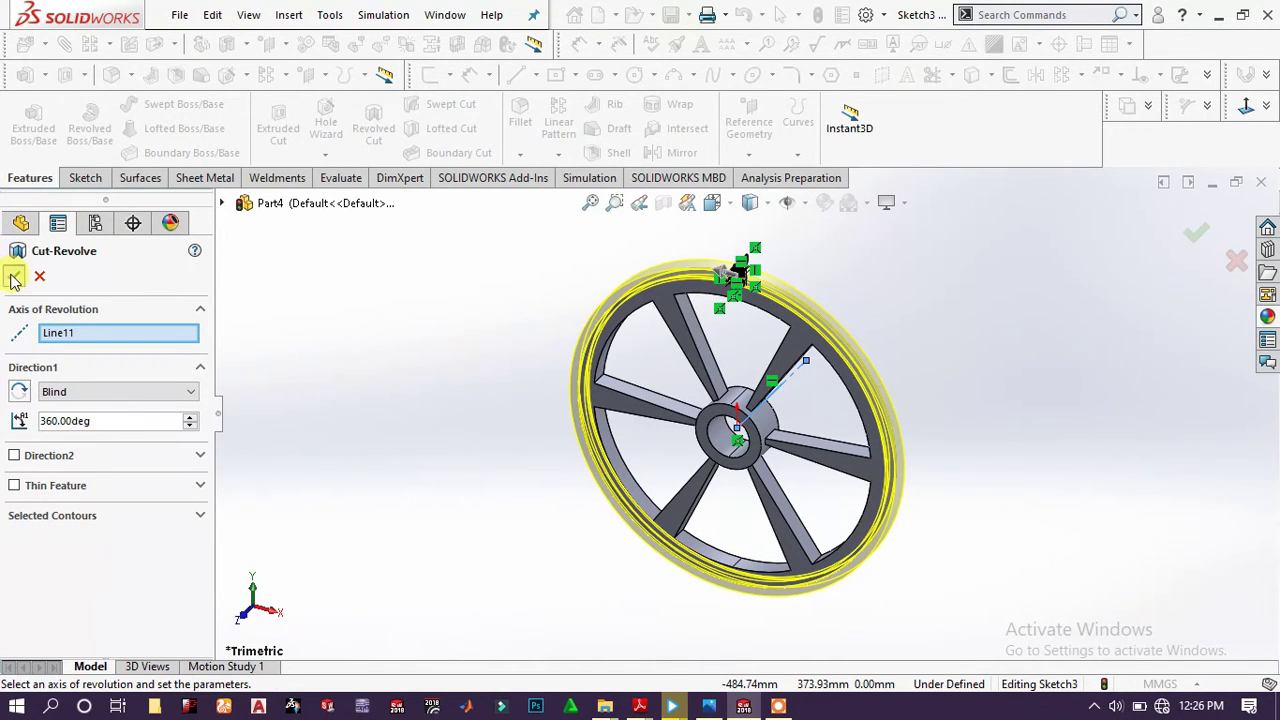
click(14, 278)
- Examine the rim groove up close and the whole wheel from other angles
scroll(790, 307, down, 5)
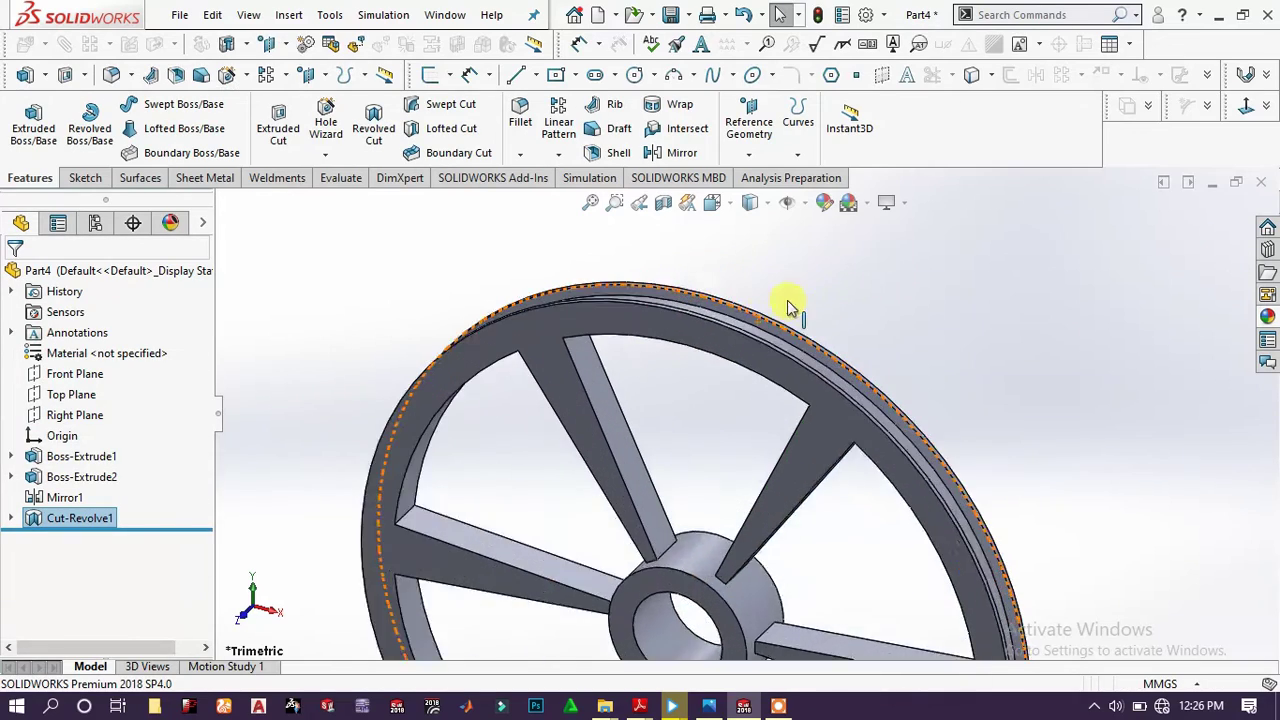
middle_drag(790, 307, 846, 429)
scroll(770, 445, up, 4)
scroll(720, 449, up, 5)
scroll(771, 471, down, 4)
middle_drag(771, 471, 784, 530)
- Apply a dark grey colour with RGB values 64, 64, 64 to the whole wheel part
click(58, 272)
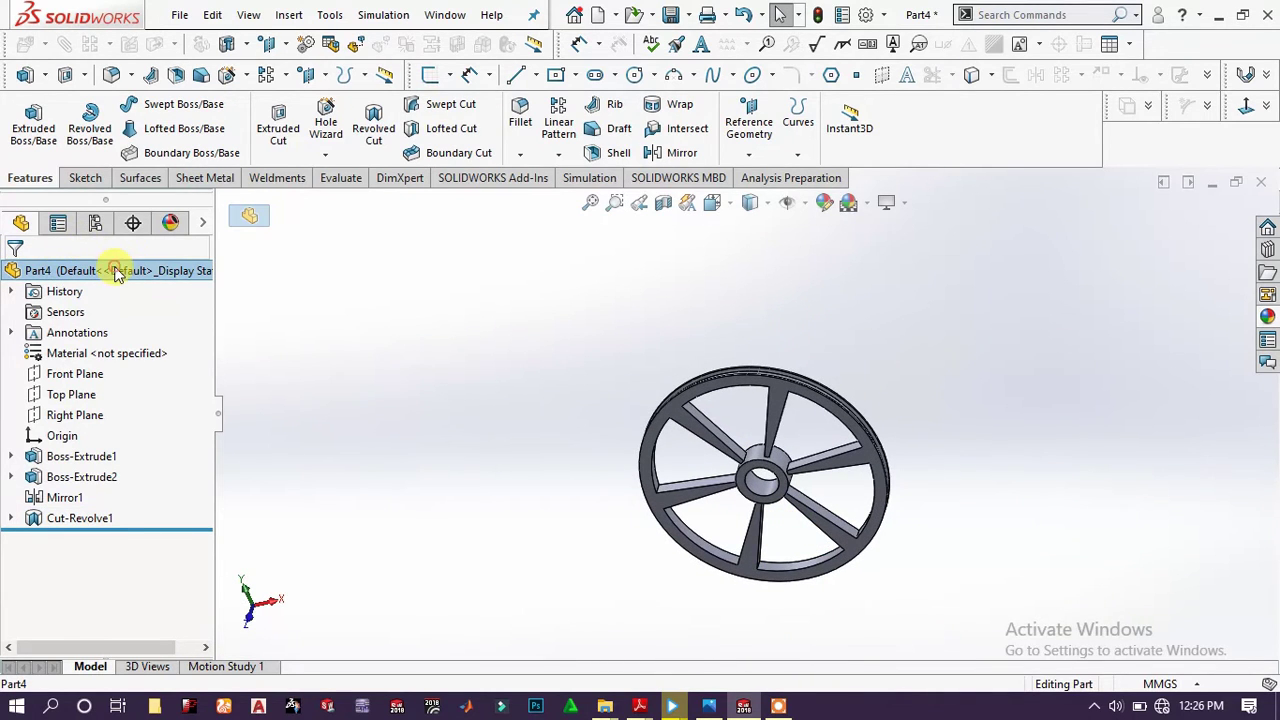
right_click(117, 274)
click(166, 243)
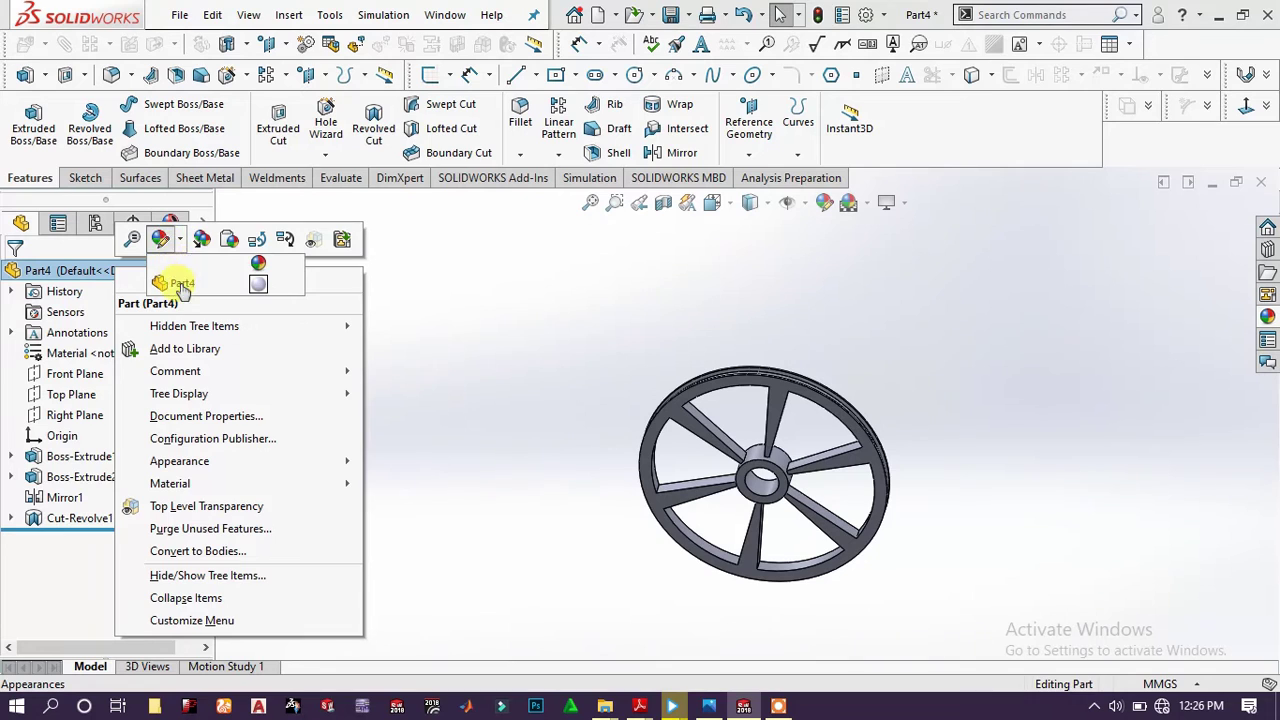
click(181, 285)
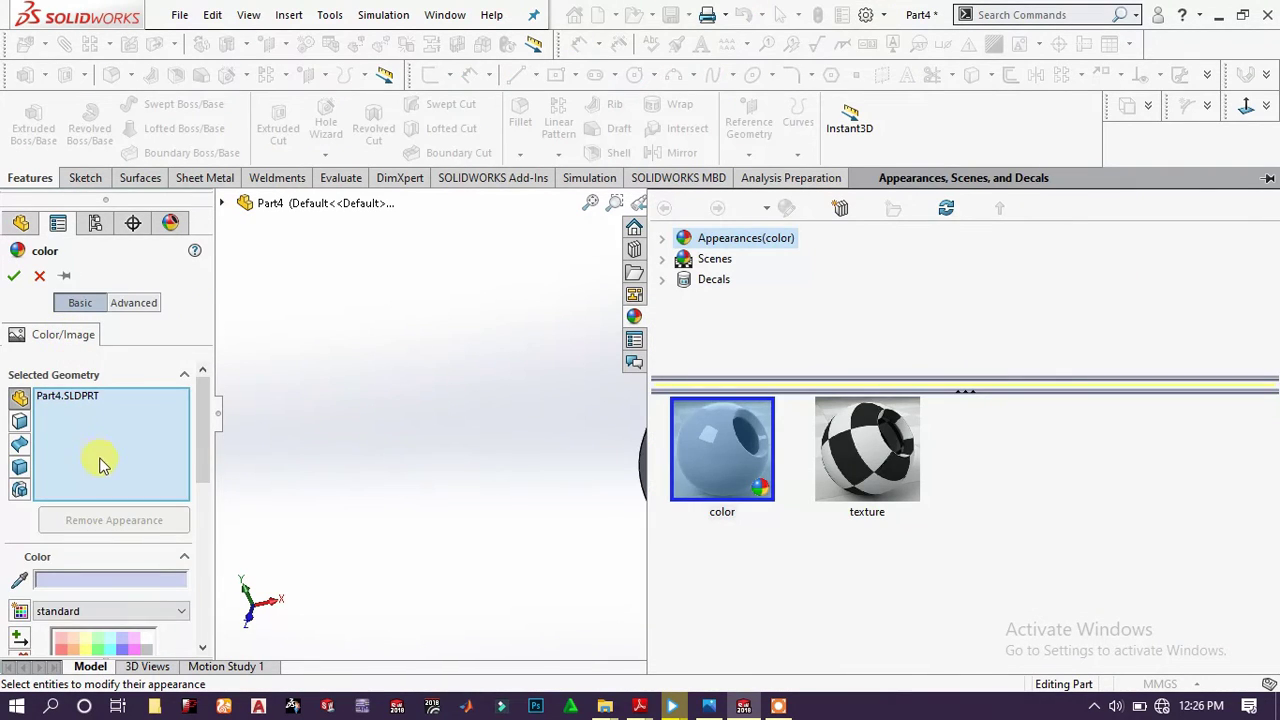
scroll(120, 470, down, 5)
click(144, 412)
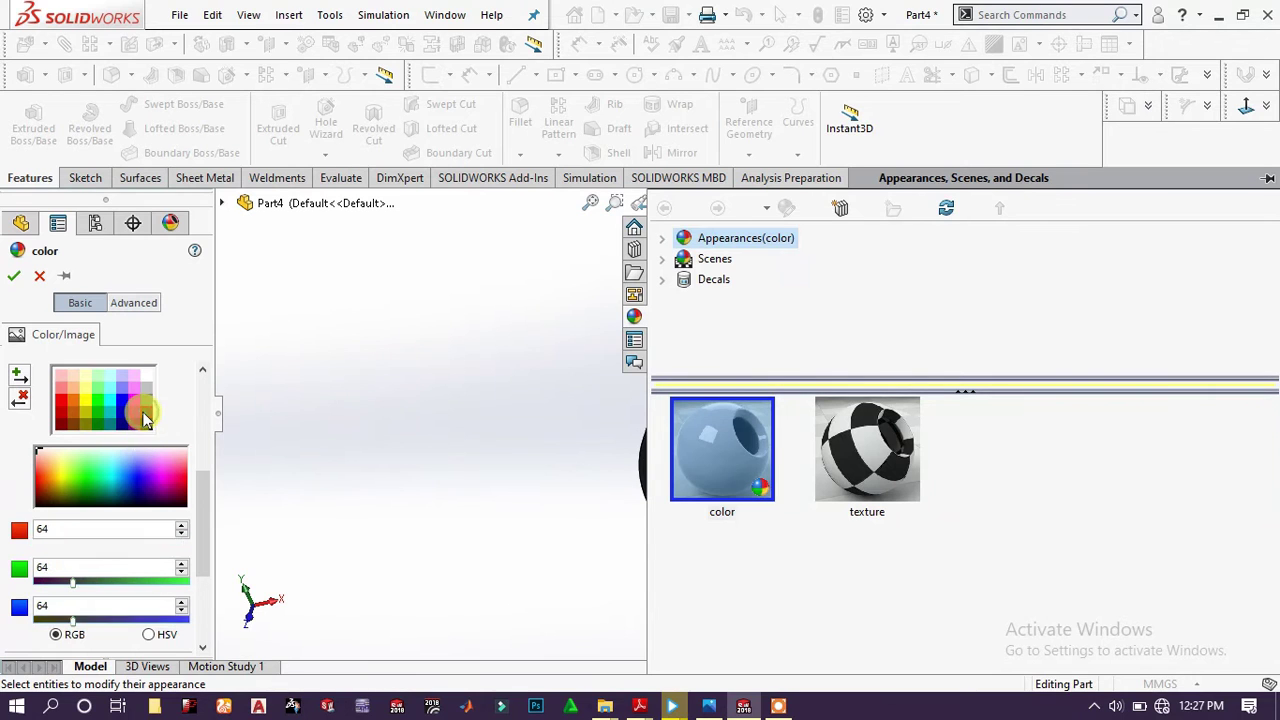
click(14, 277)
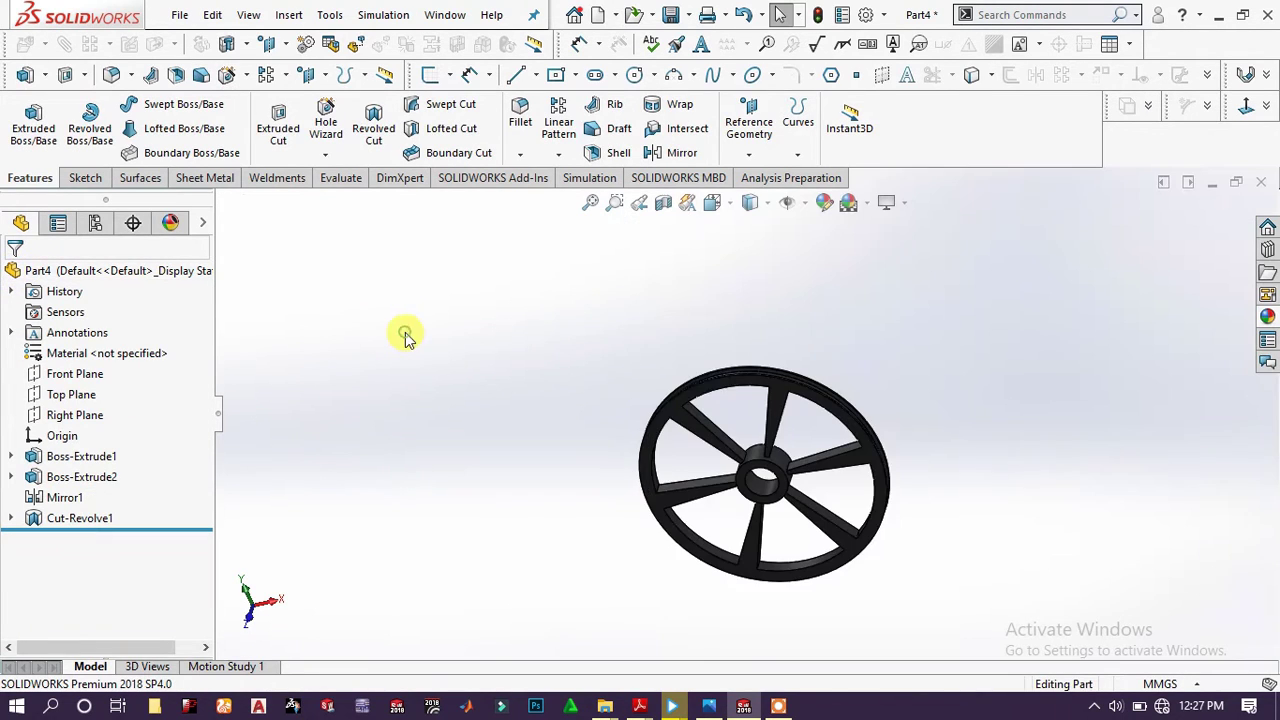
middle_drag(703, 503, 586, 466)
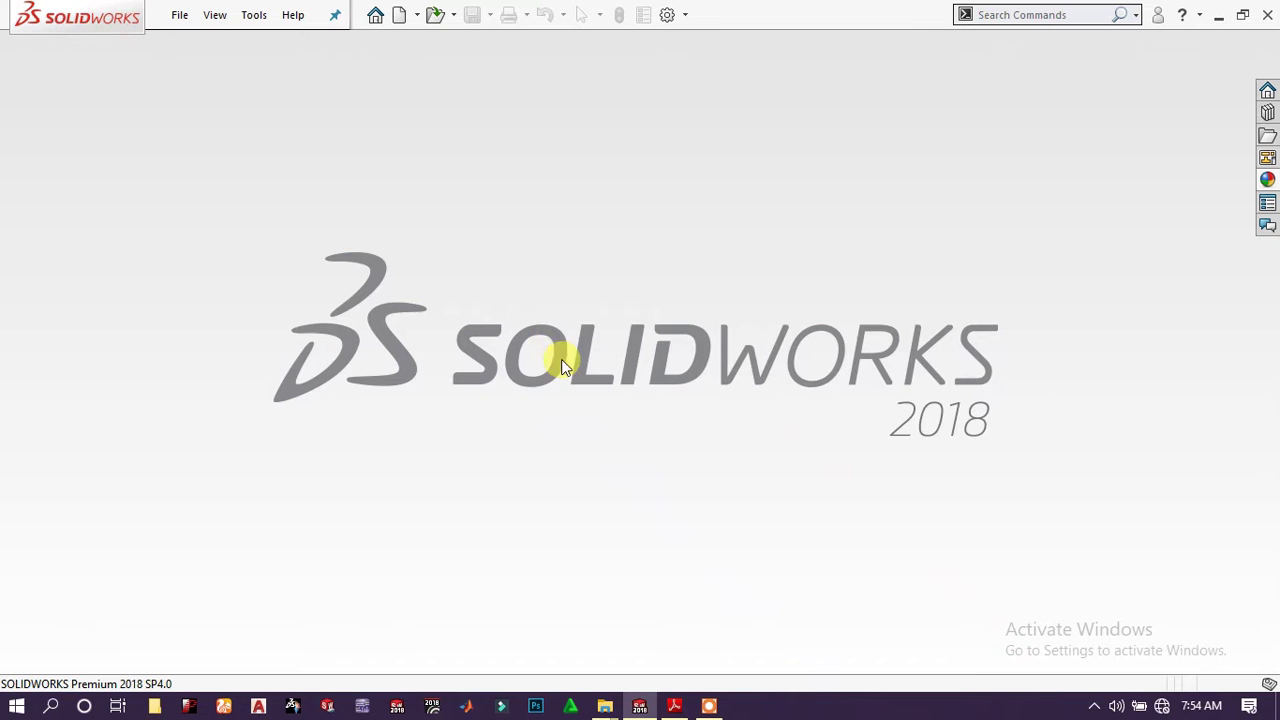
- Create a new part and sketch a centre rectangle about 248 mm long at the origin on the Top Plane
click(400, 15)
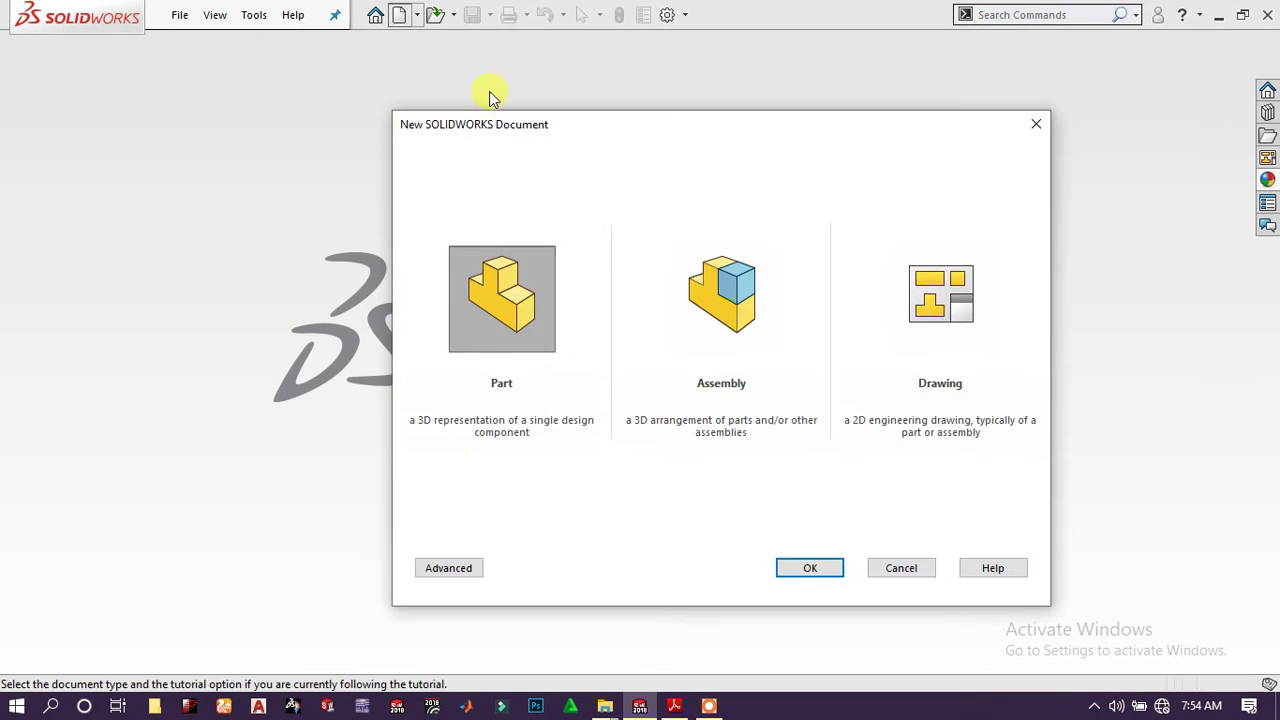
click(810, 566)
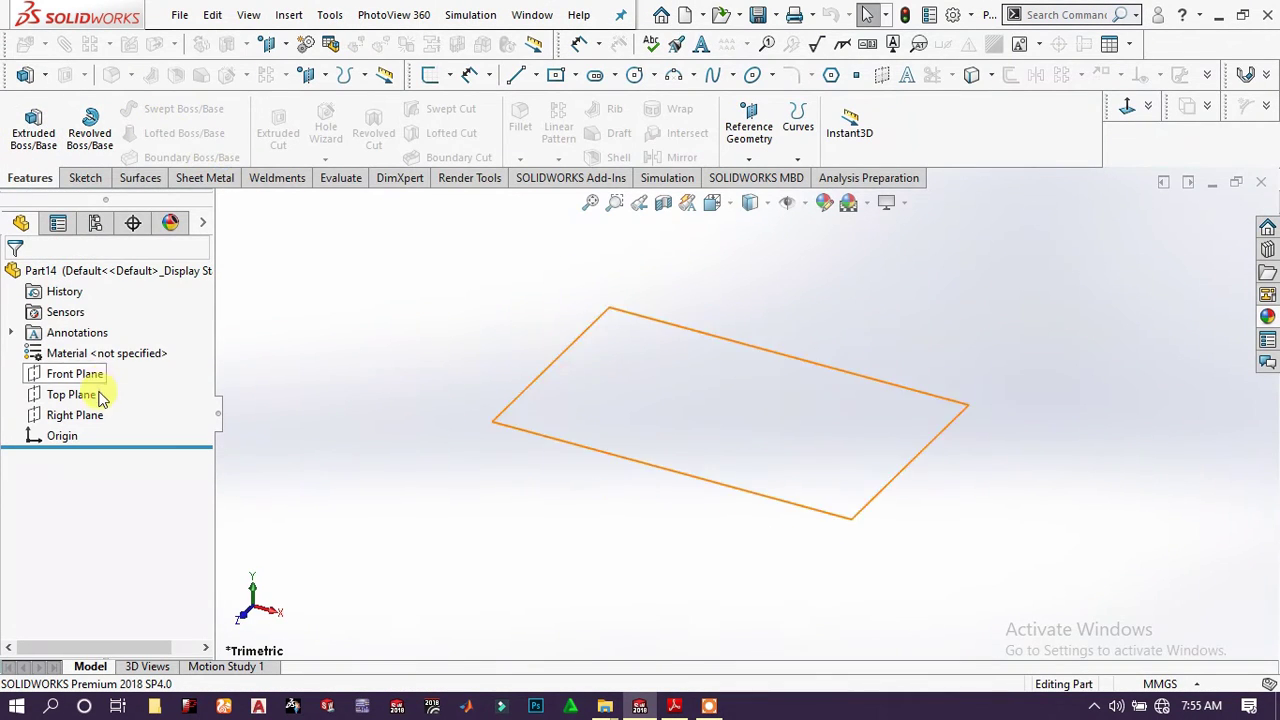
click(95, 394)
click(112, 364)
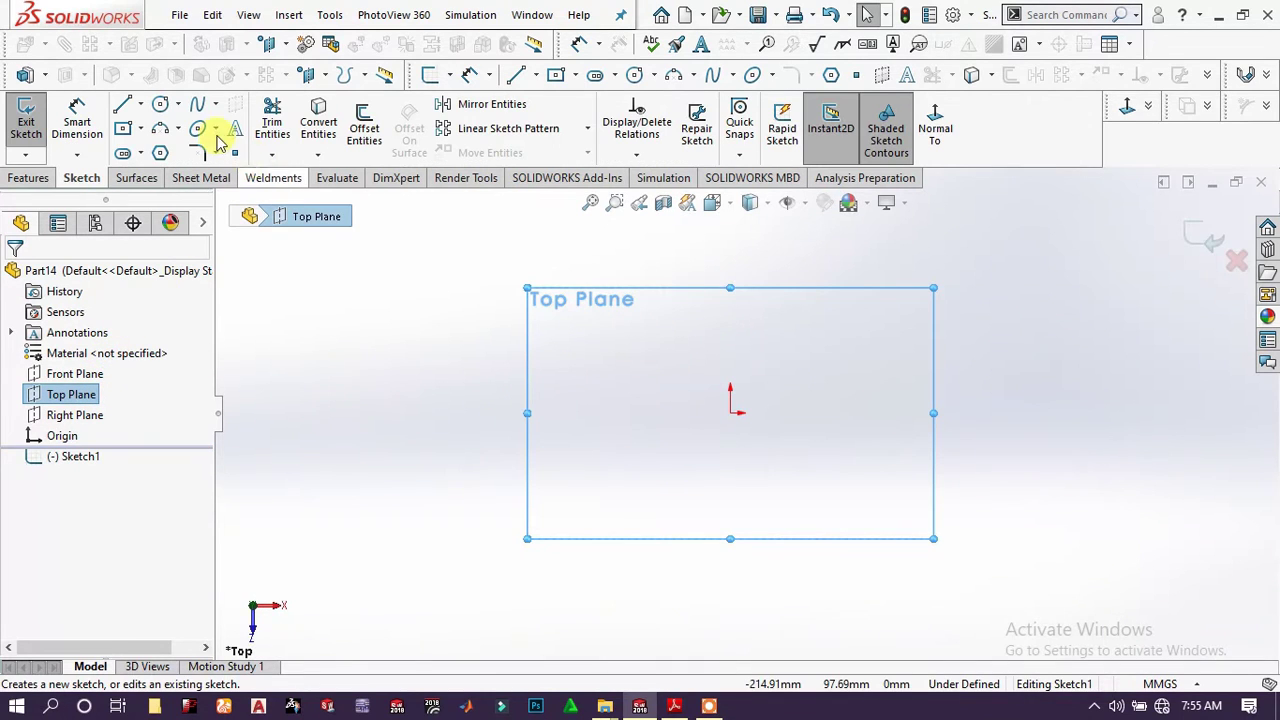
click(130, 128)
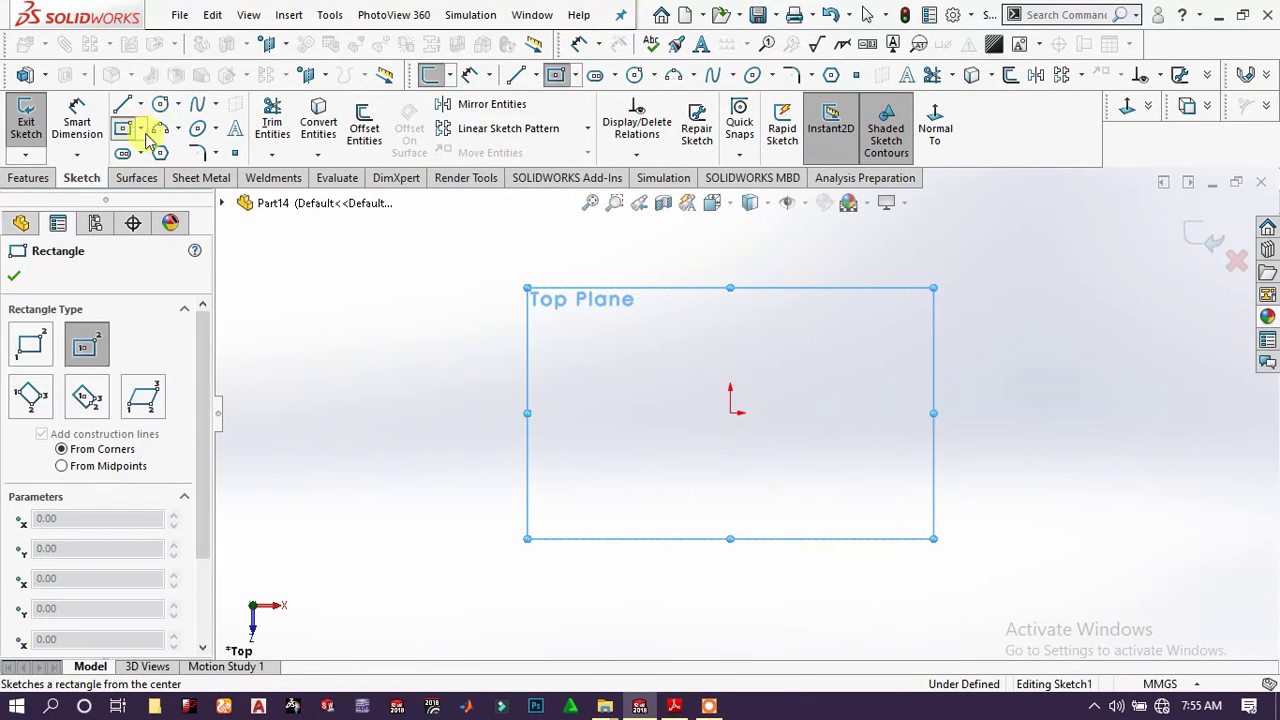
click(740, 412)
click(1013, 355)
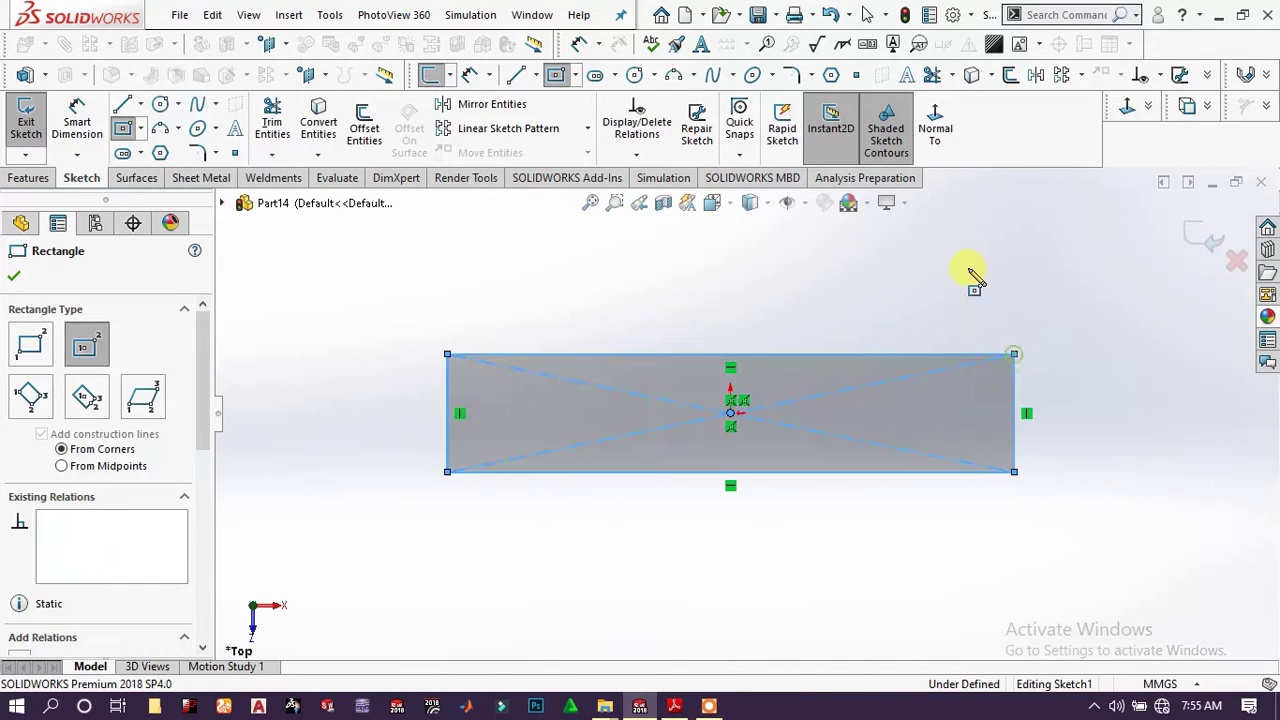
- Dimension the rectangle's length as 120 mm and its width as 30 mm
click(103, 118)
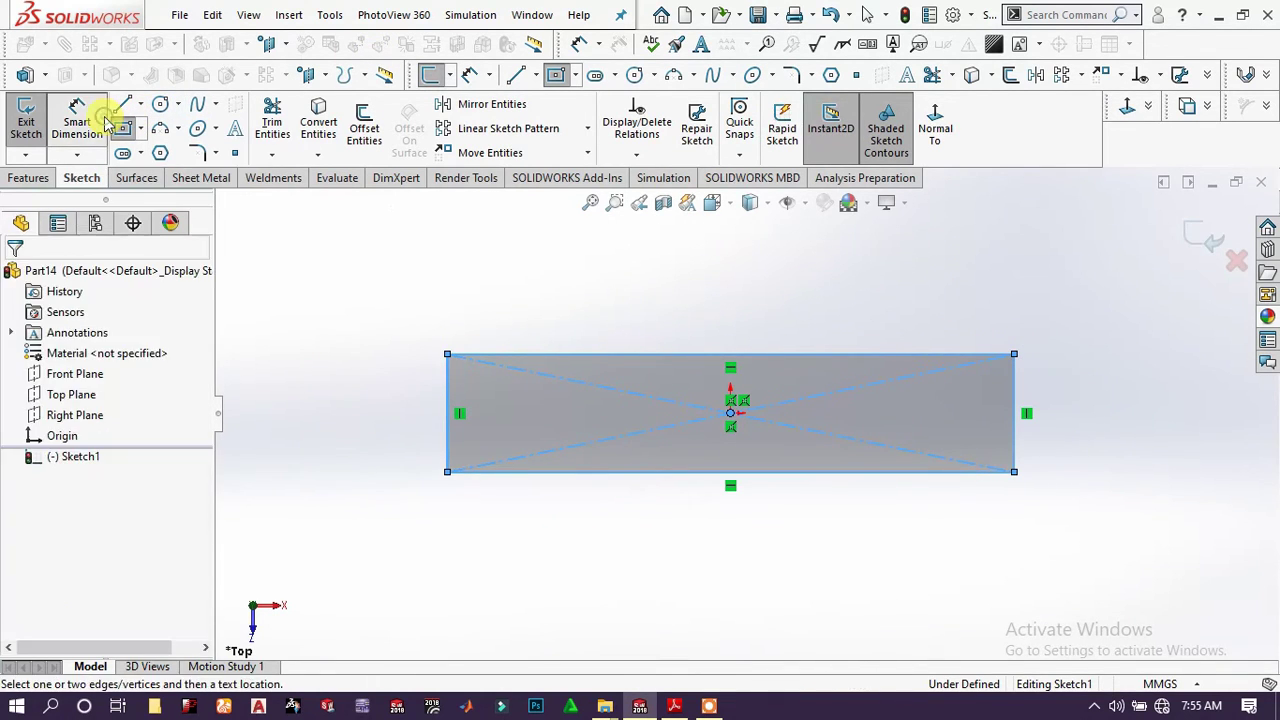
click(657, 353)
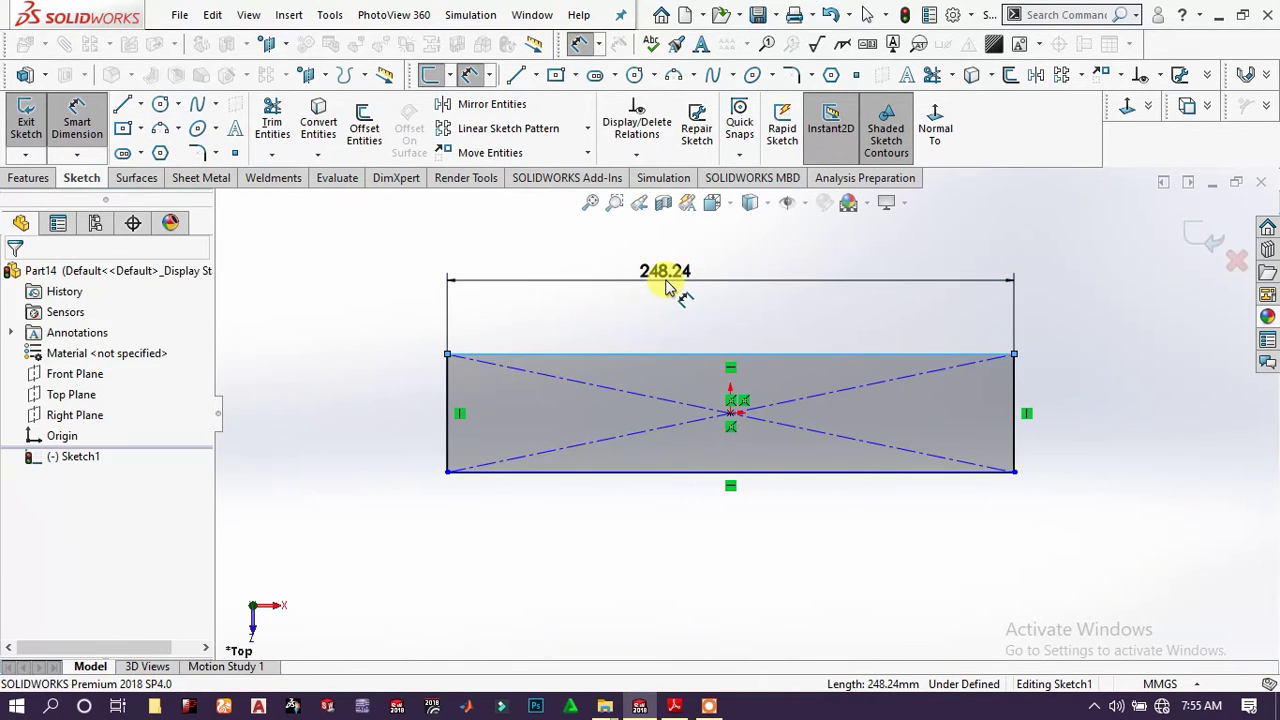
click(668, 287)
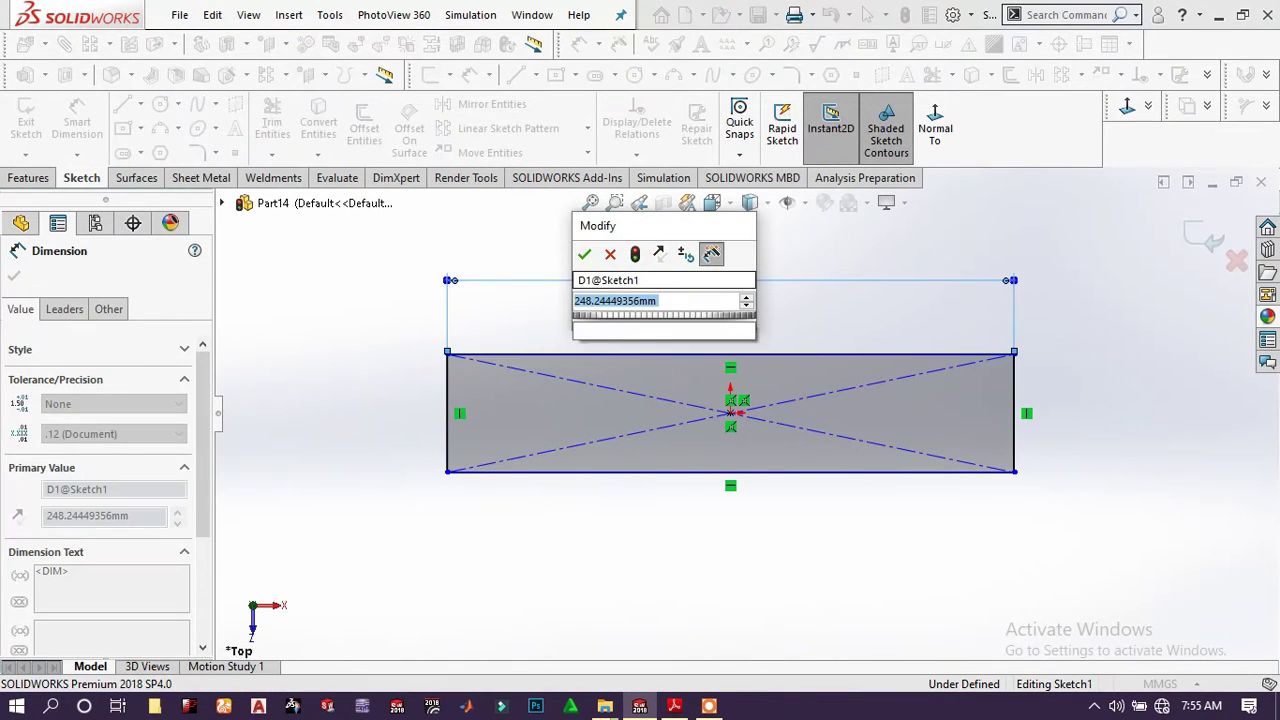
text(120)
key(Return)
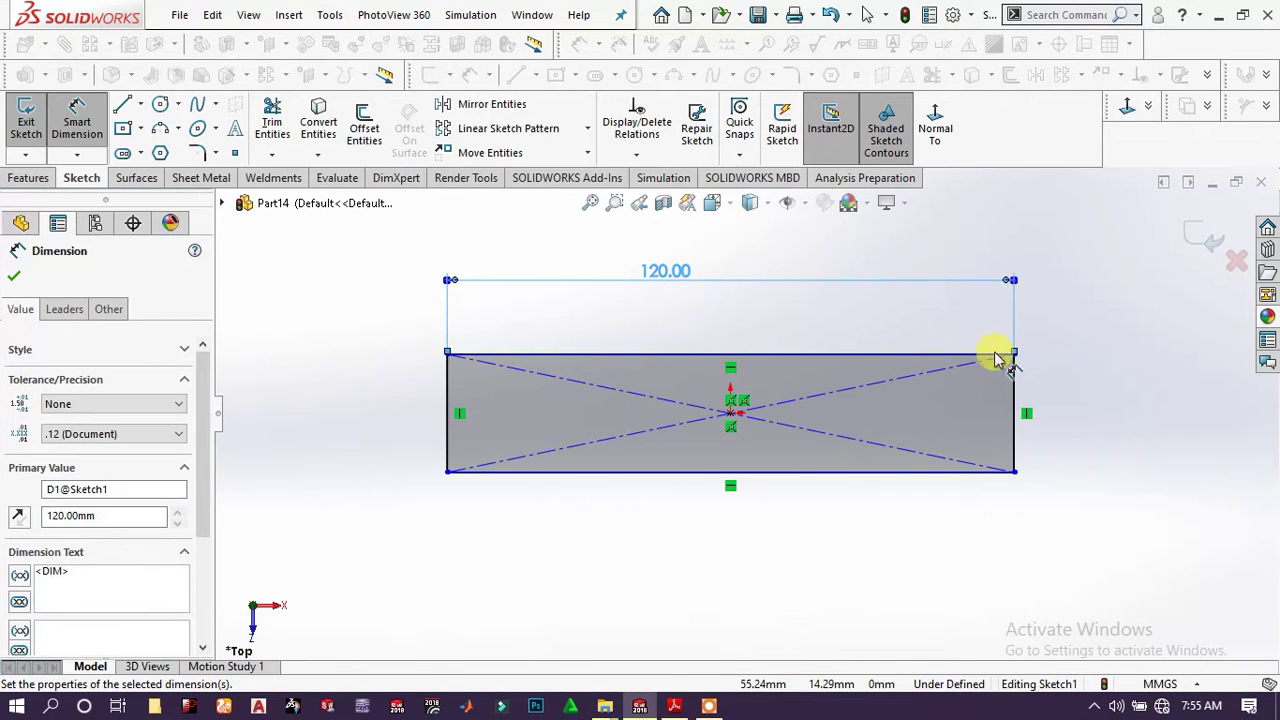
click(1014, 383)
click(1112, 395)
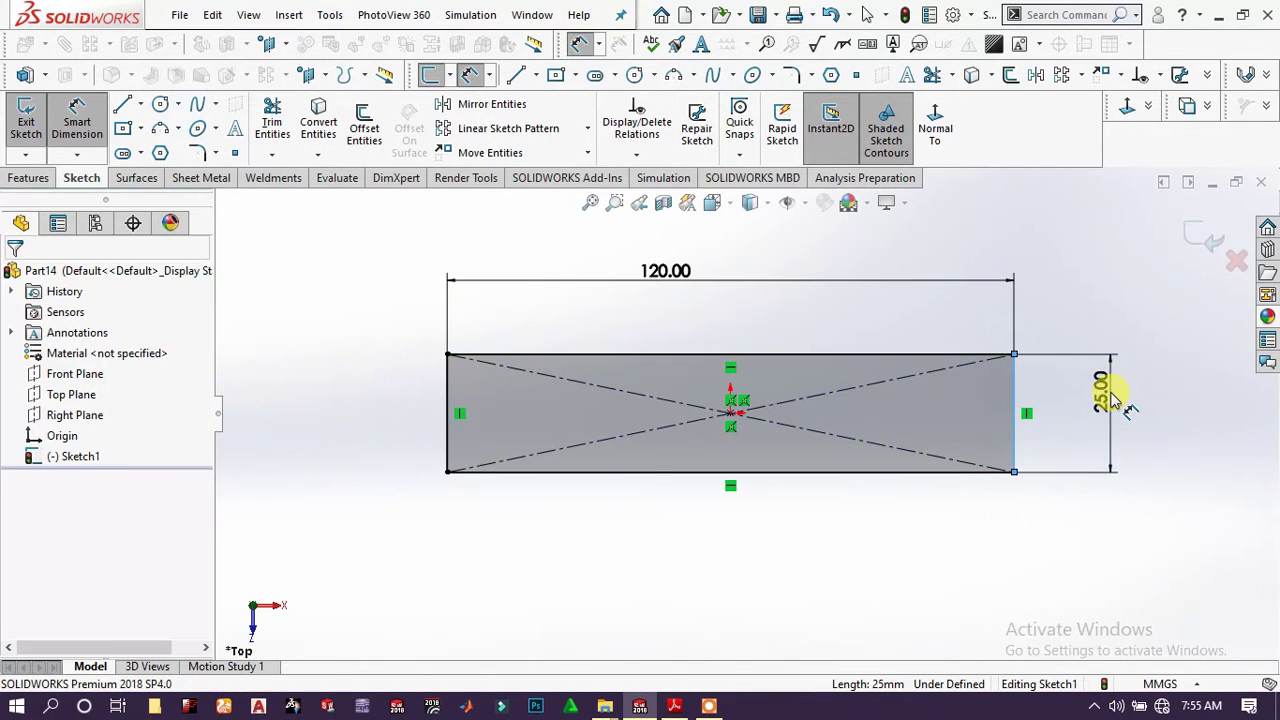
text(30)
key(Return)
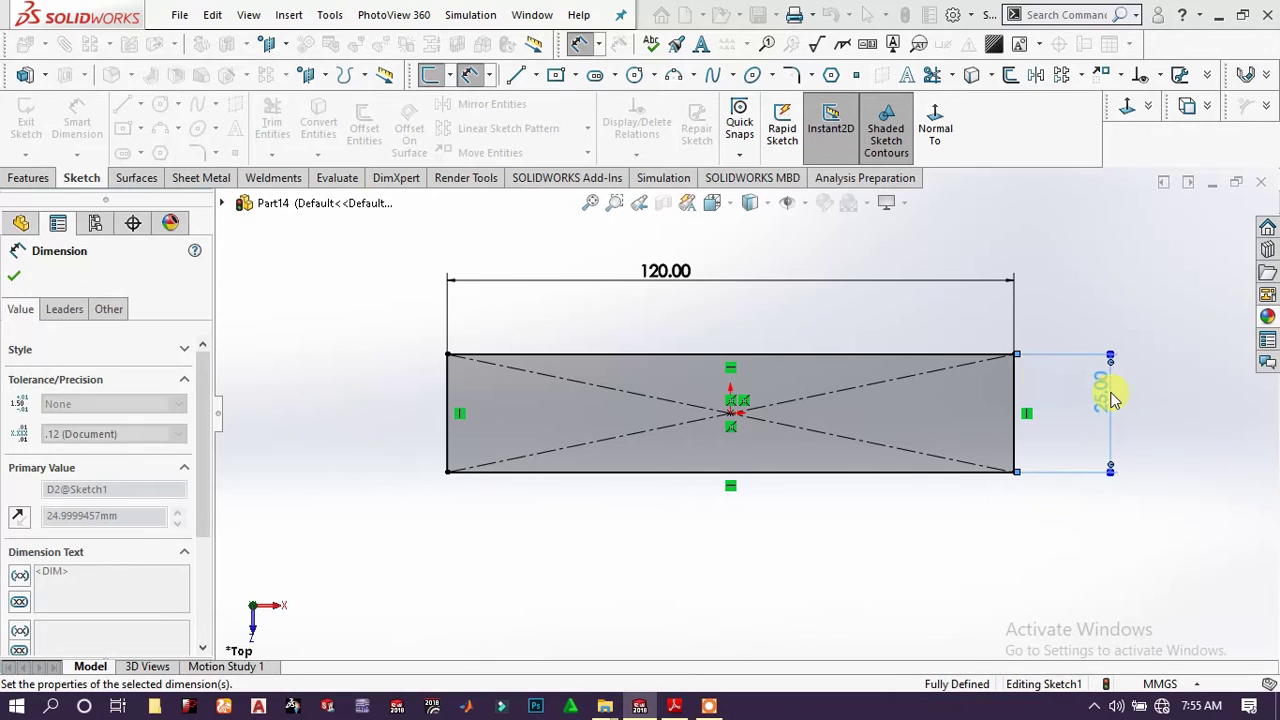
click(286, 331)
- Extrude the rectangle as a boss with a Blind depth of 10 mm
click(29, 180)
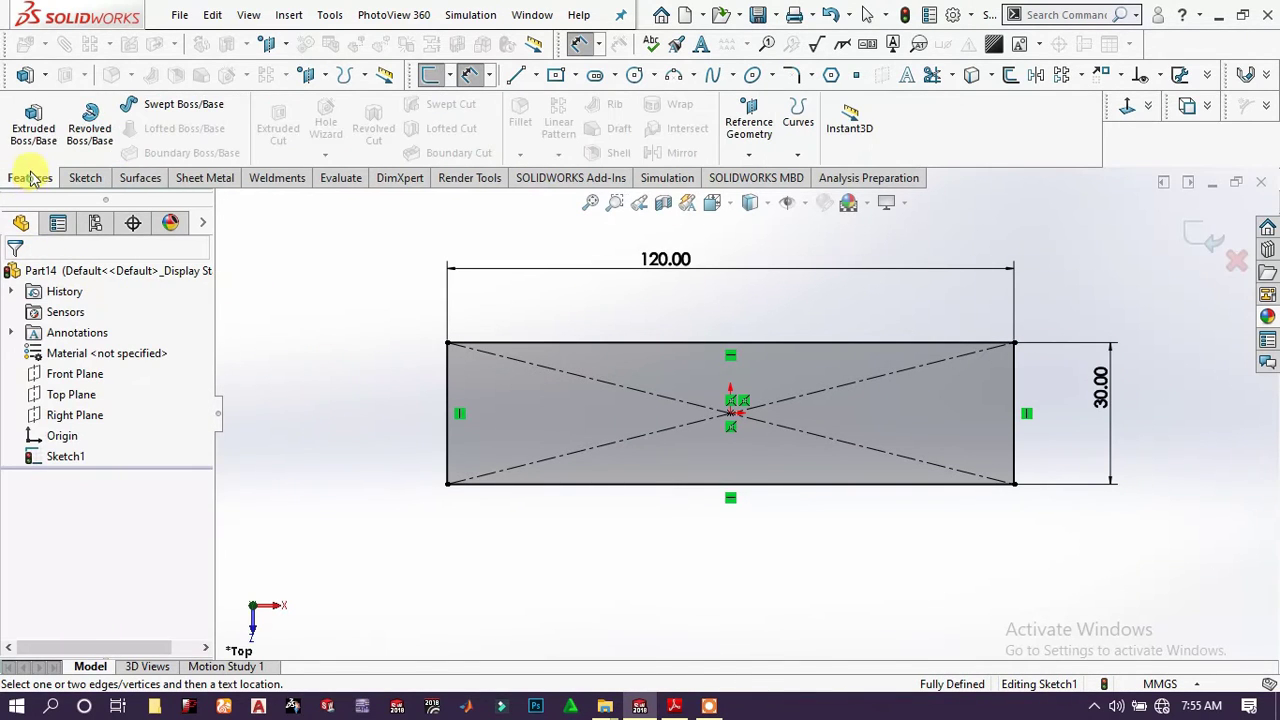
click(38, 122)
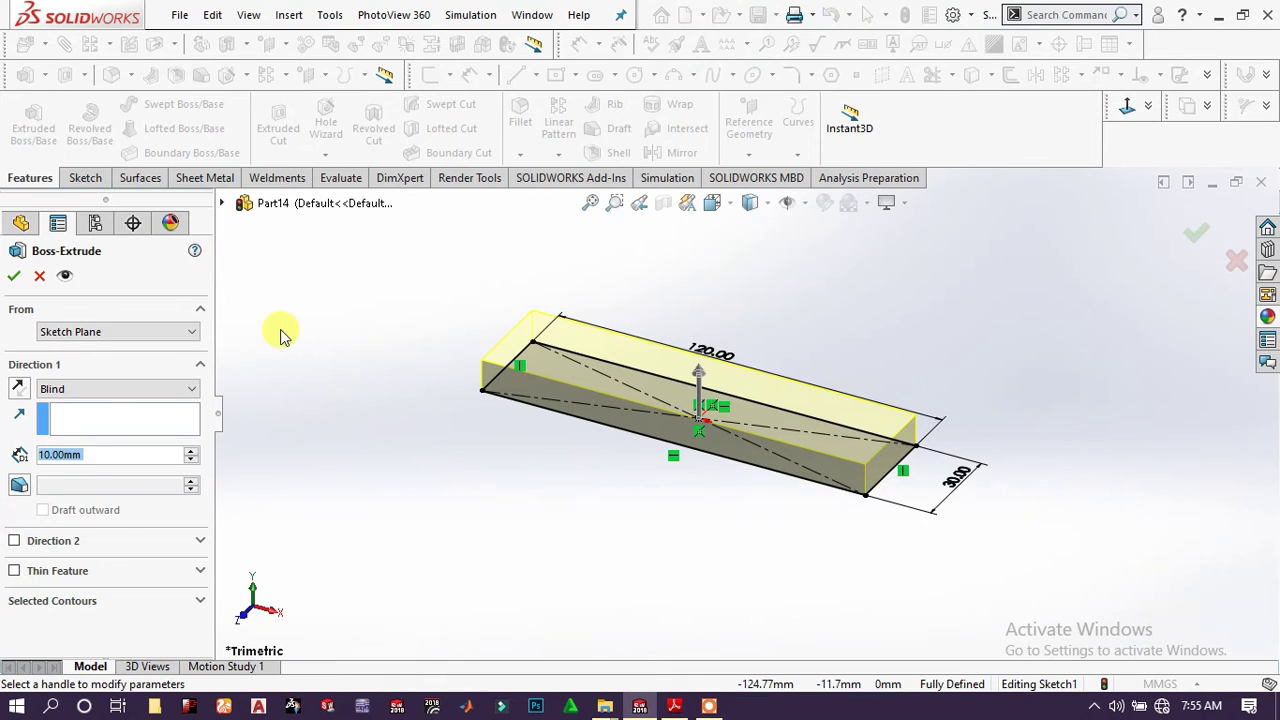
text(10)
key(Return)
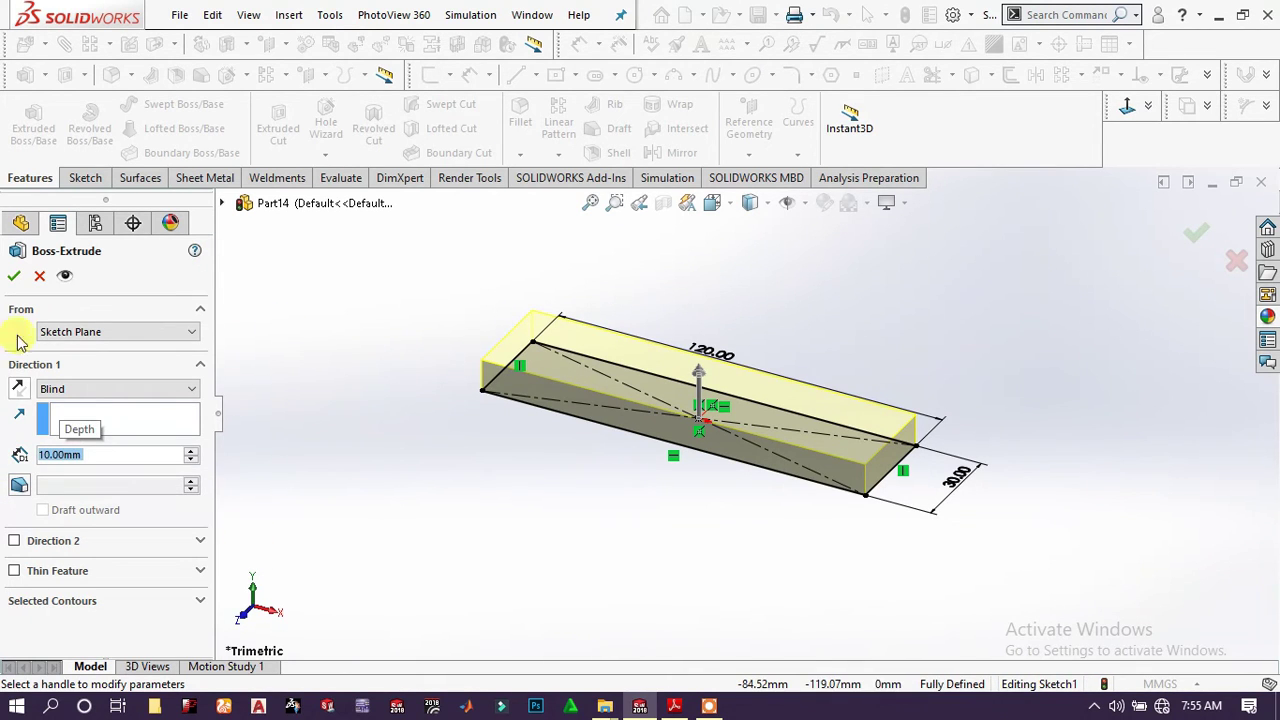
click(14, 279)
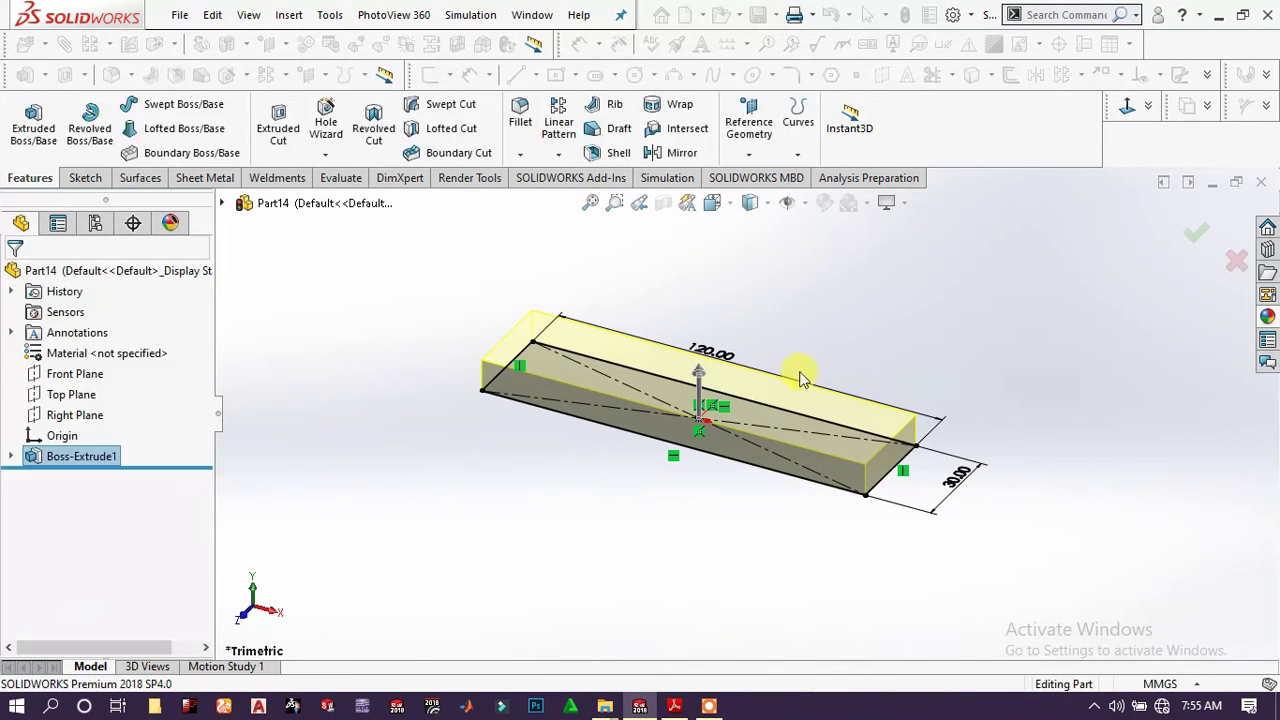
- On the plate's top face, sketch a horizontal line about 70 mm long through the origin and make it construction geometry
click(815, 410)
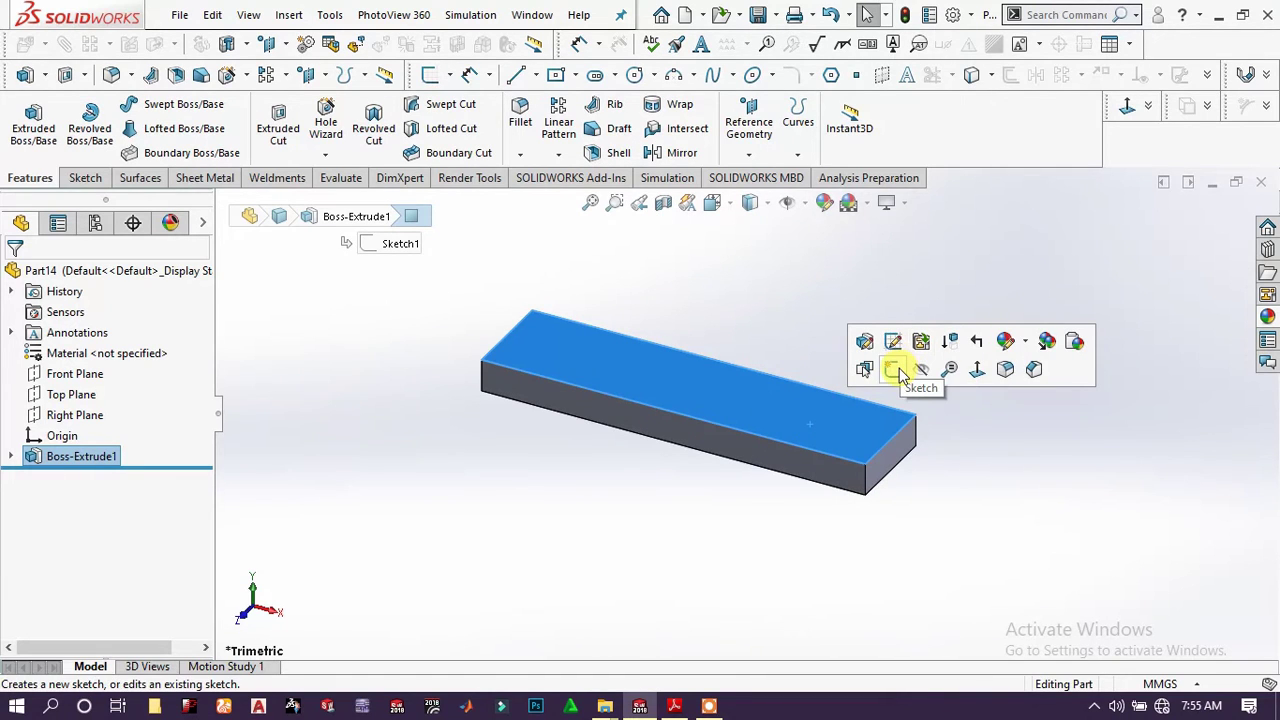
click(899, 368)
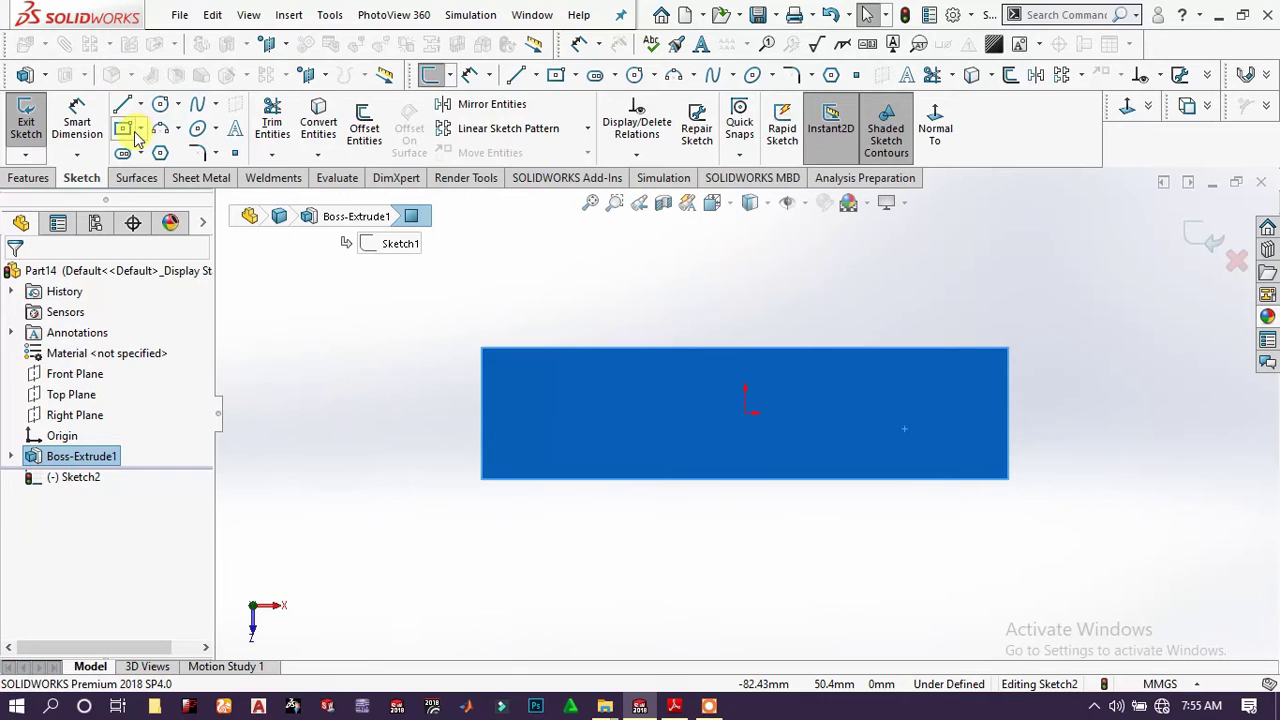
key(l)
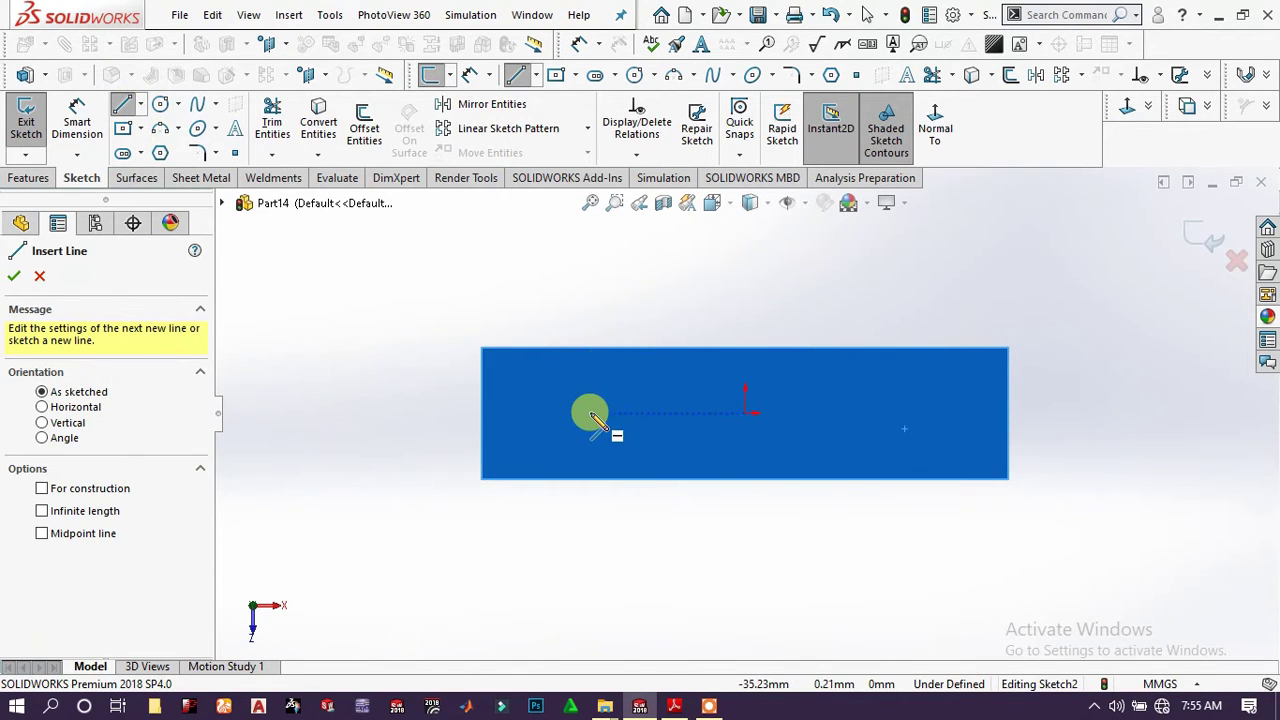
click(591, 413)
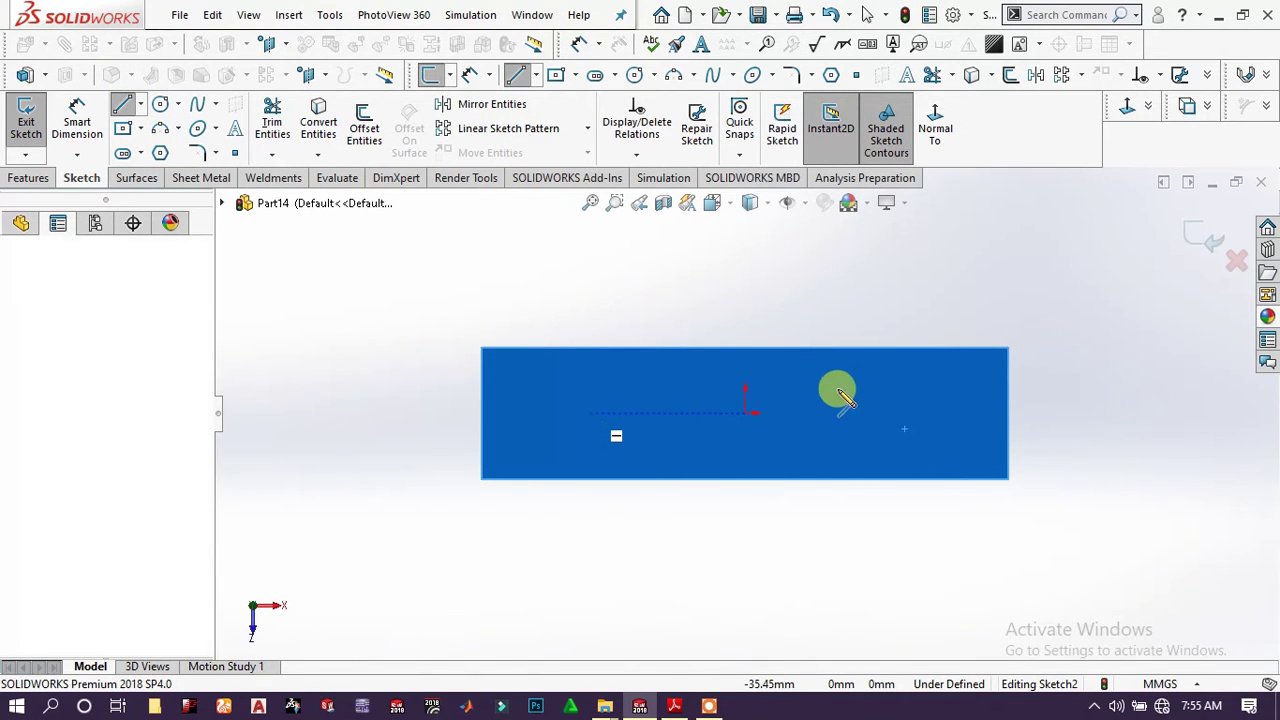
click(897, 413)
right_click(900, 405)
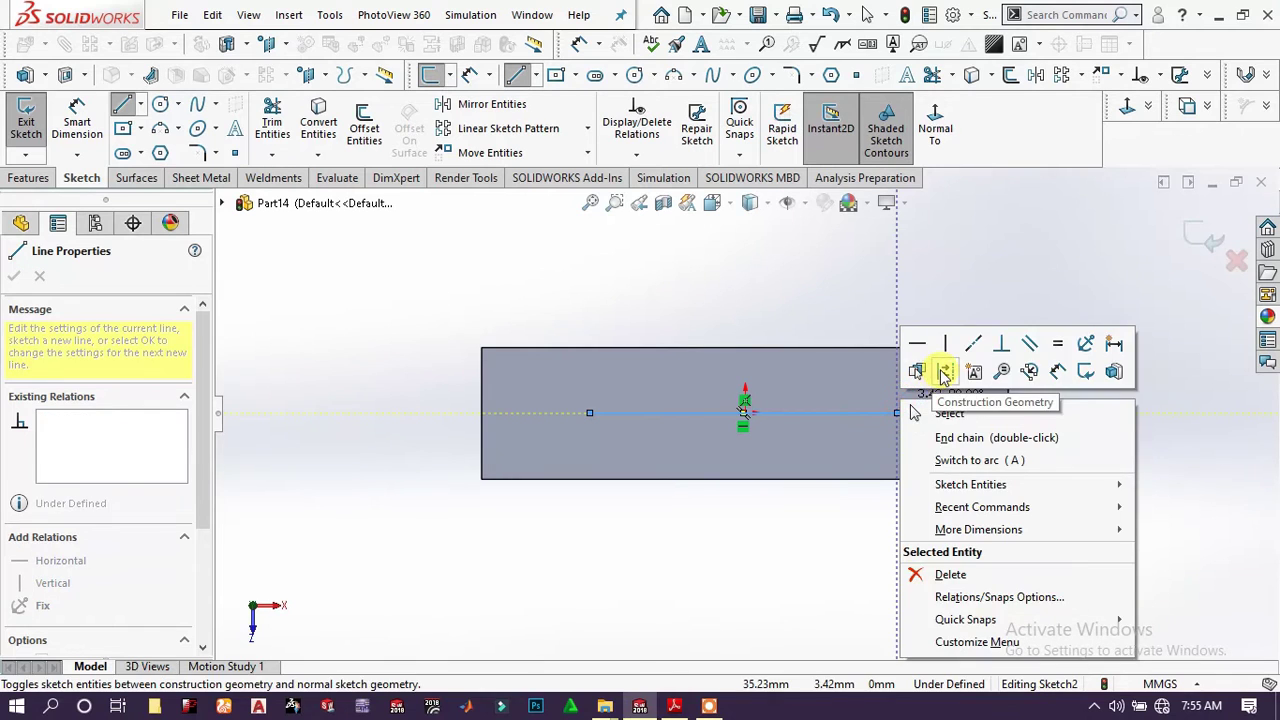
click(943, 414)
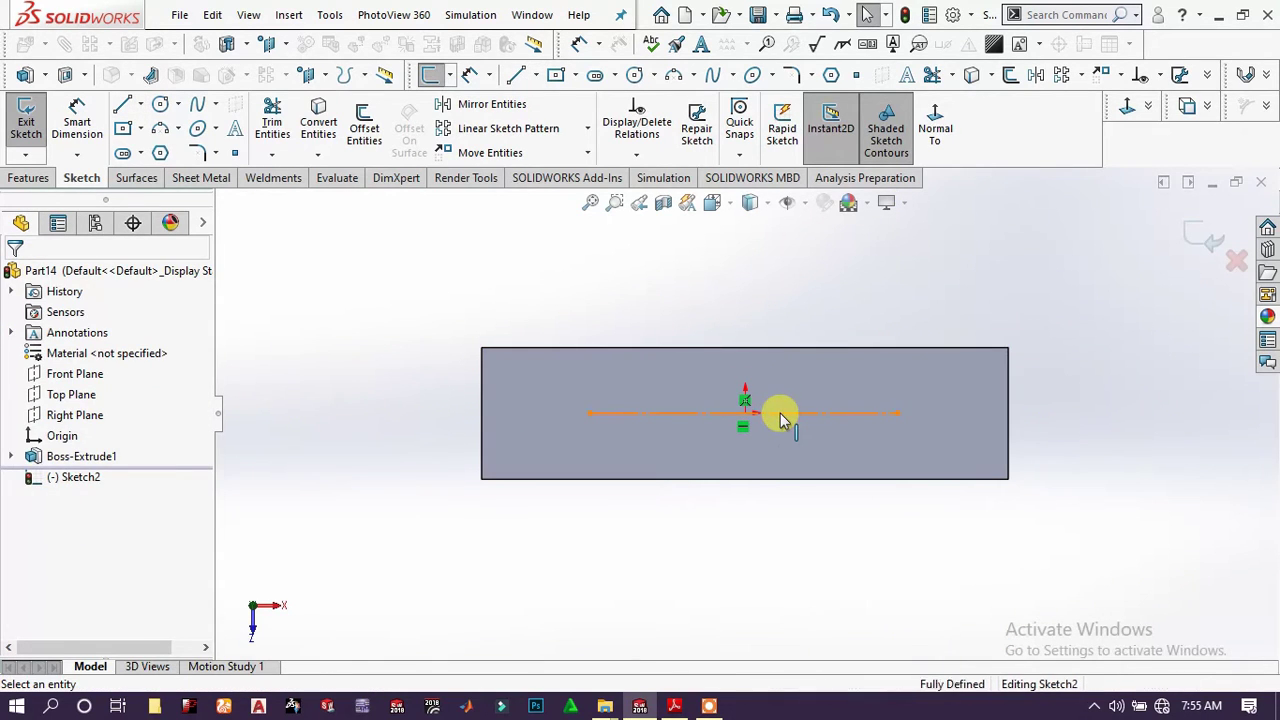
- Add a midpoint relation between the horizontal construction line and the origin
click(748, 413)
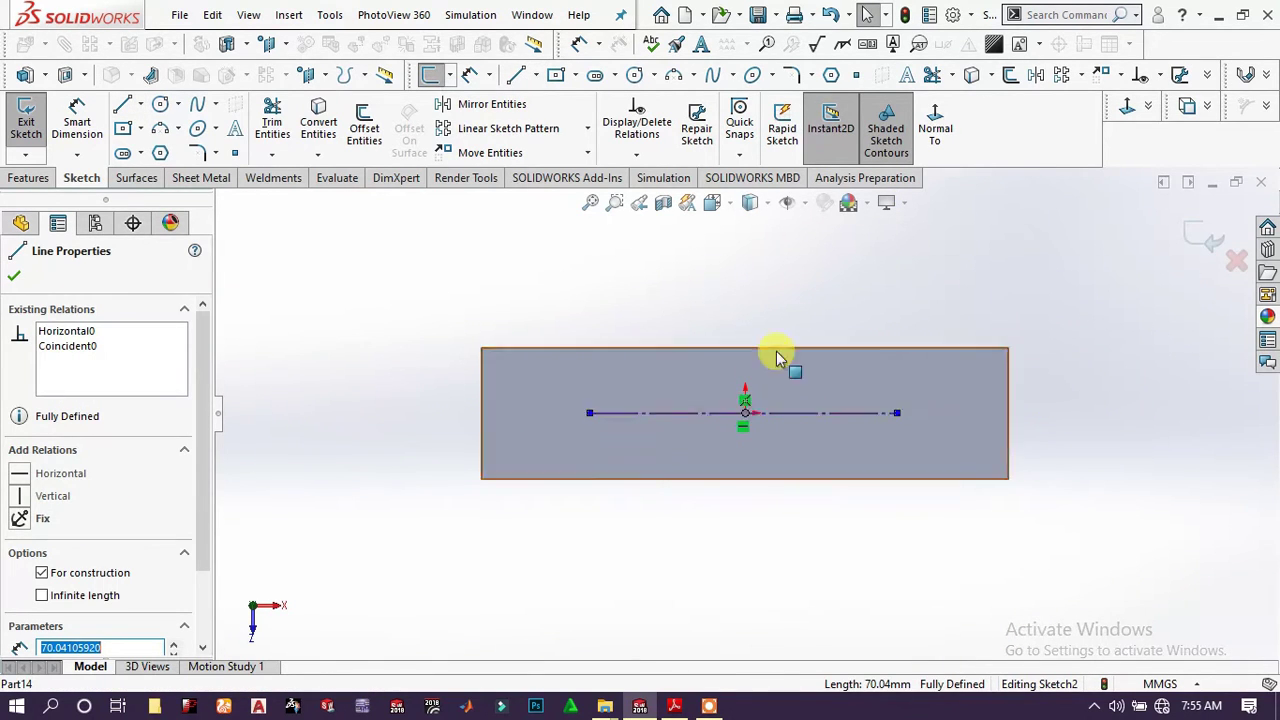
ctrl+click(745, 413)
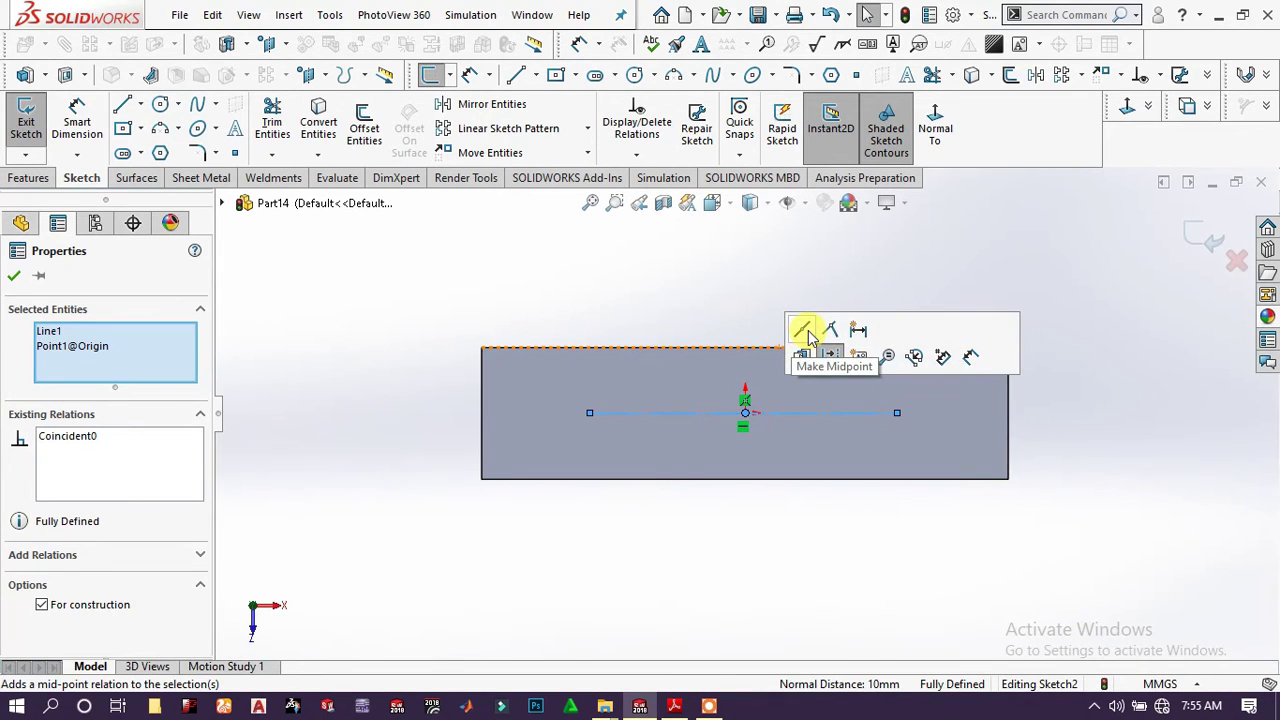
click(546, 300)
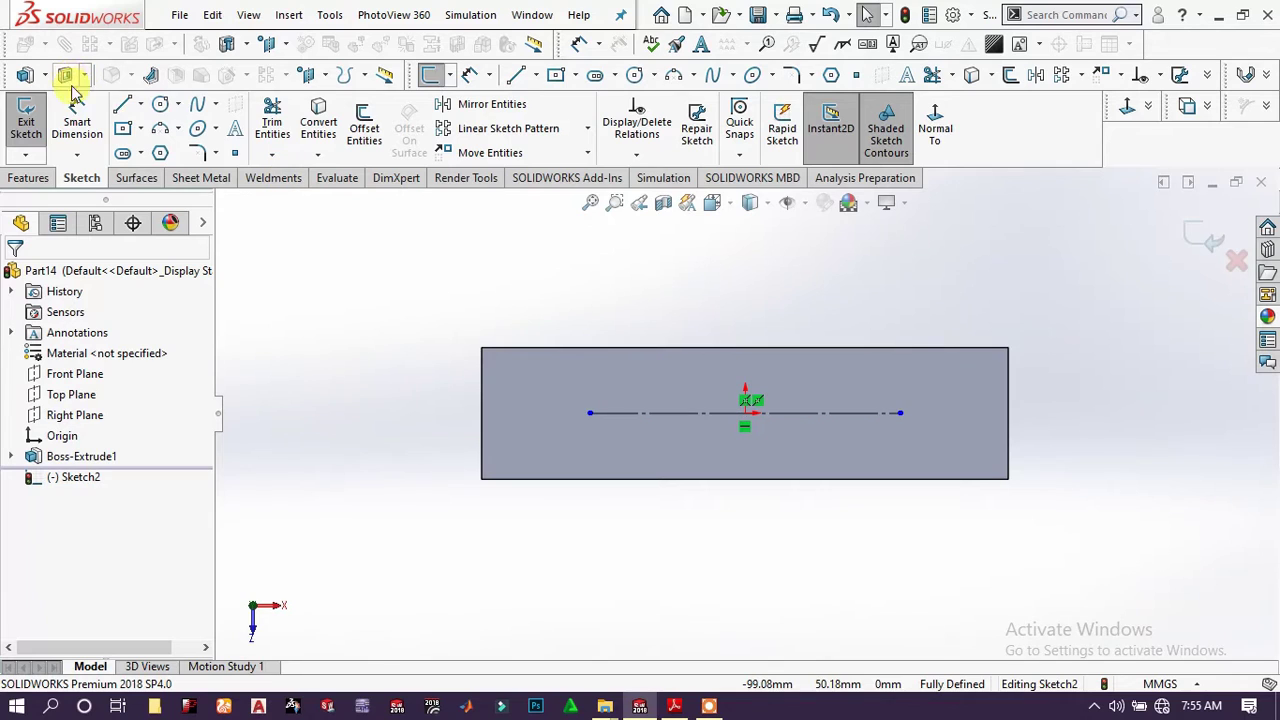
- Draw a centre rectangle at each end of the construction line, the left about 16 mm high, the right about 15 by 16 mm
click(126, 134)
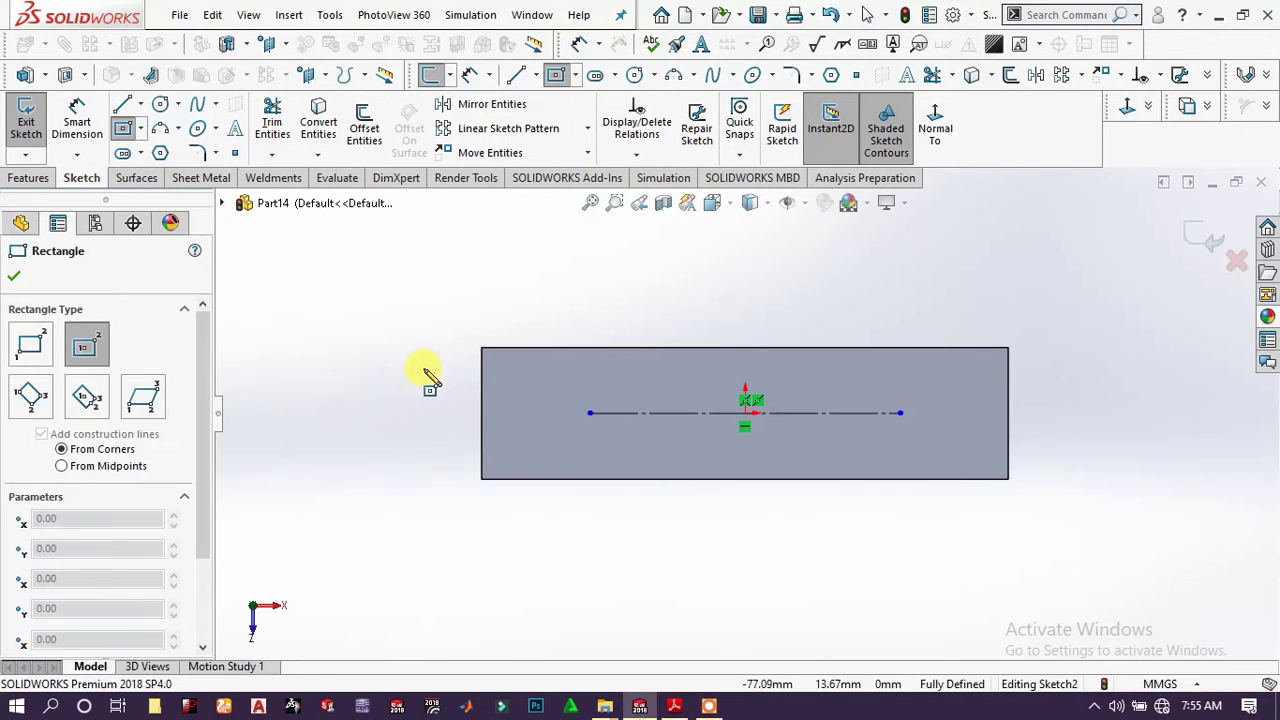
click(589, 413)
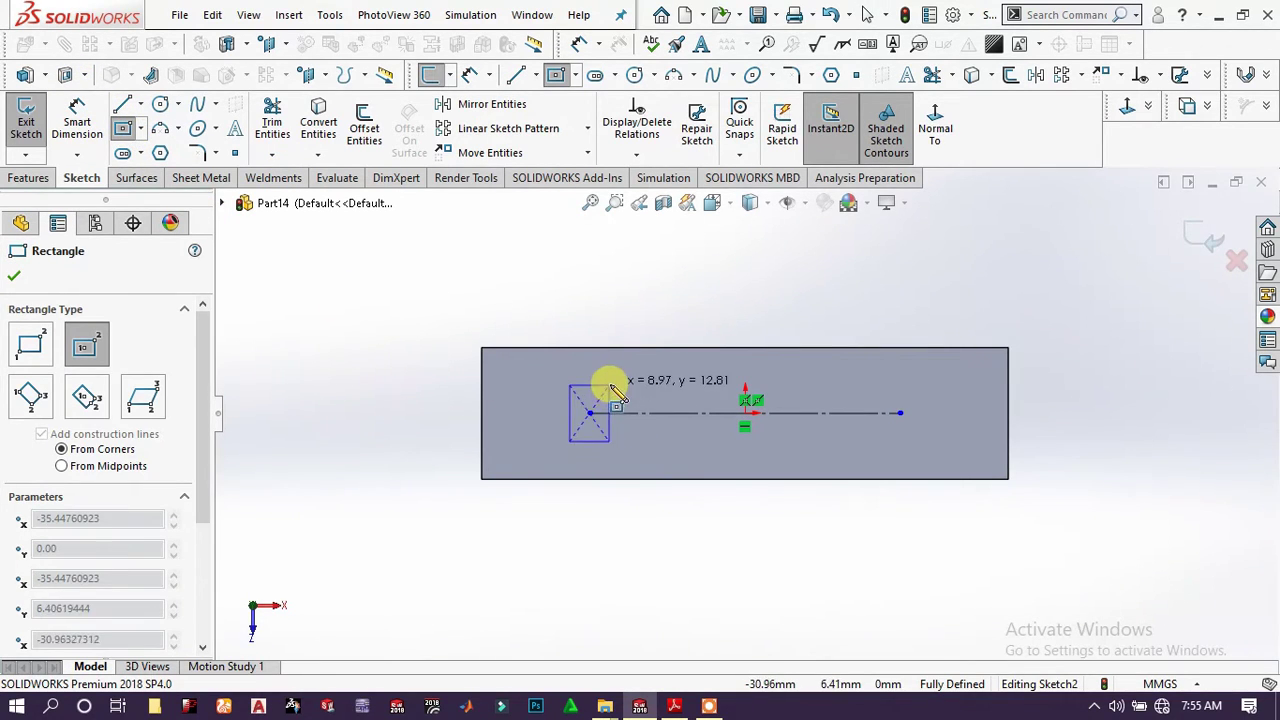
click(632, 378)
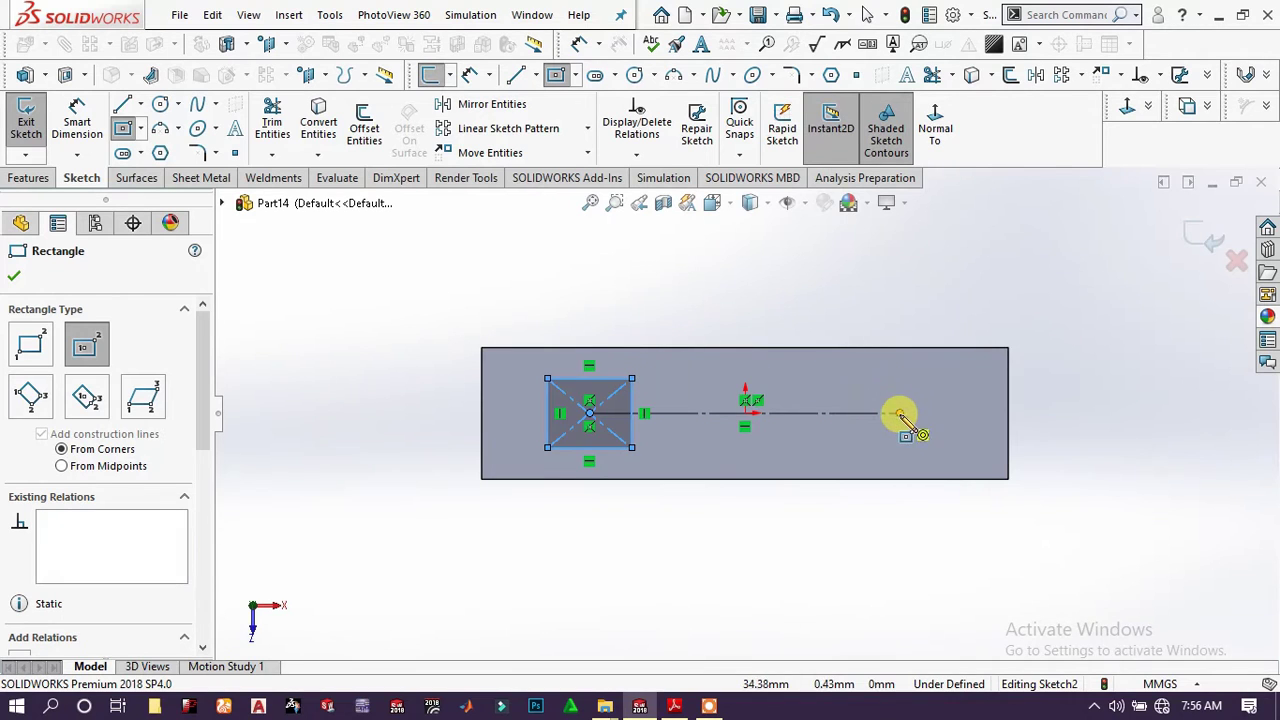
click(900, 413)
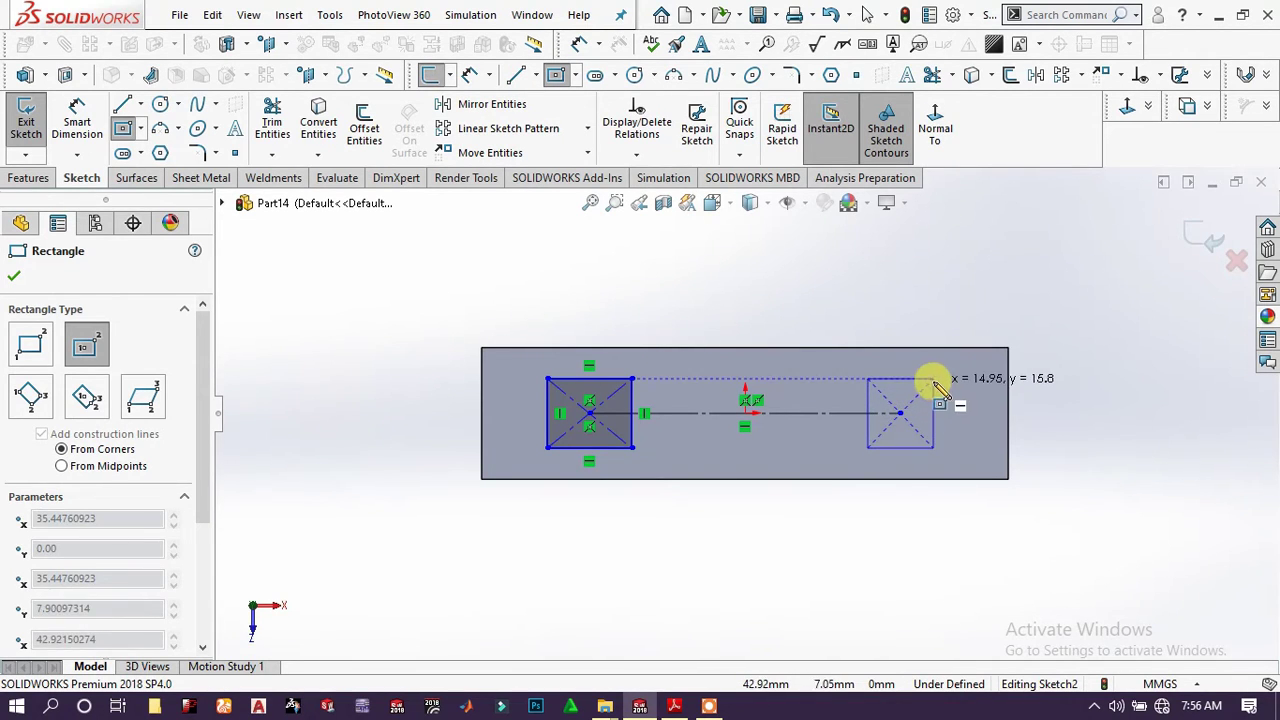
click(934, 378)
right_click(823, 292)
click(968, 301)
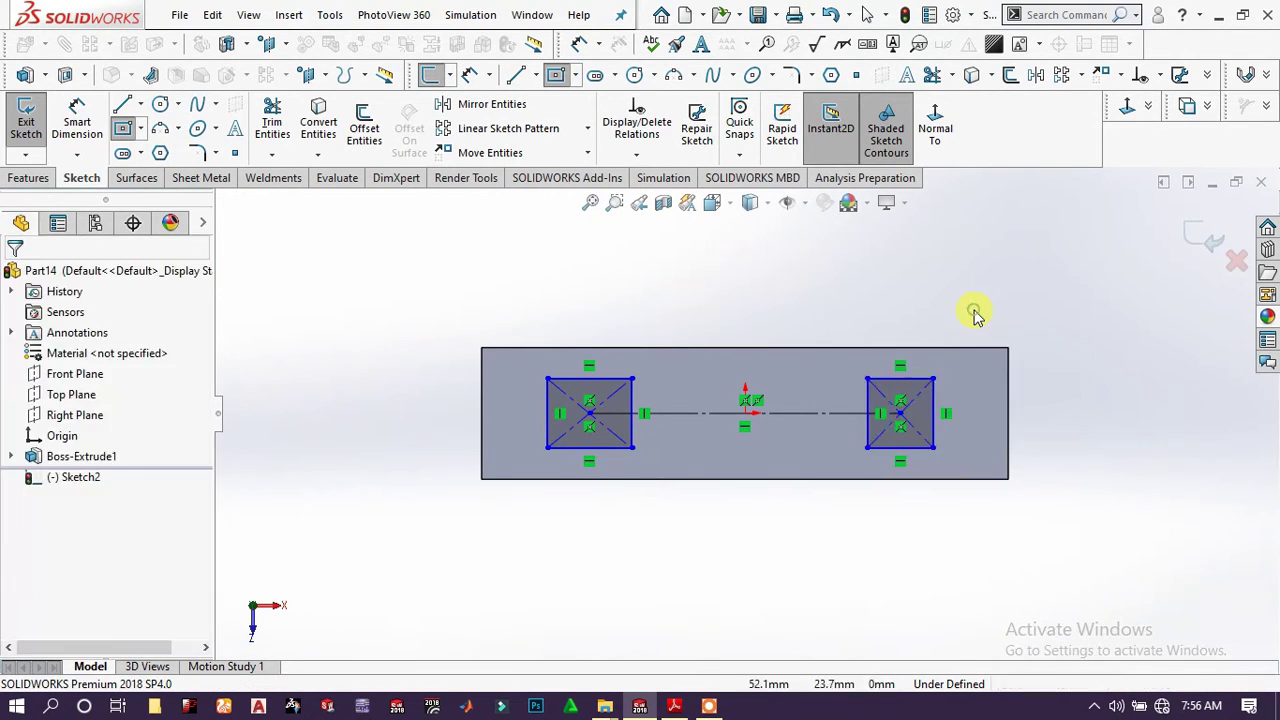
- Add equal relations between the two rectangles' lower edges and between their inner vertical edges
click(897, 449)
ctrl+click(589, 449)
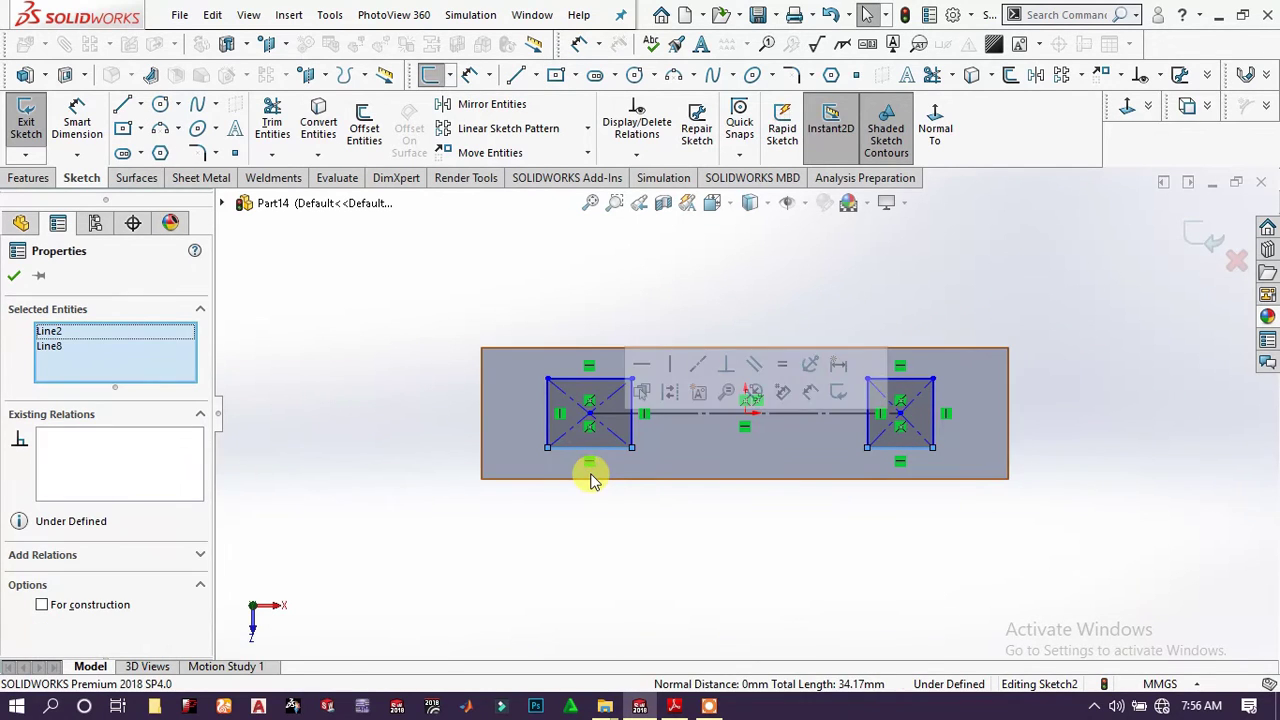
click(786, 366)
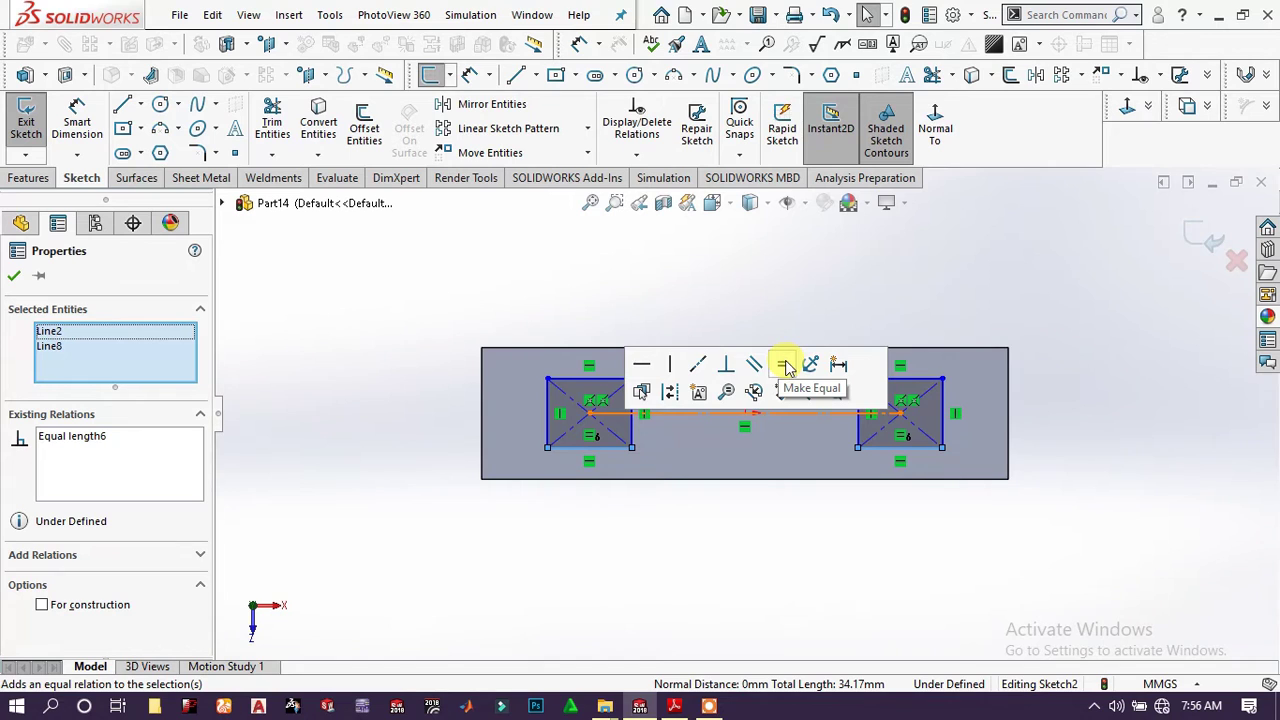
click(792, 578)
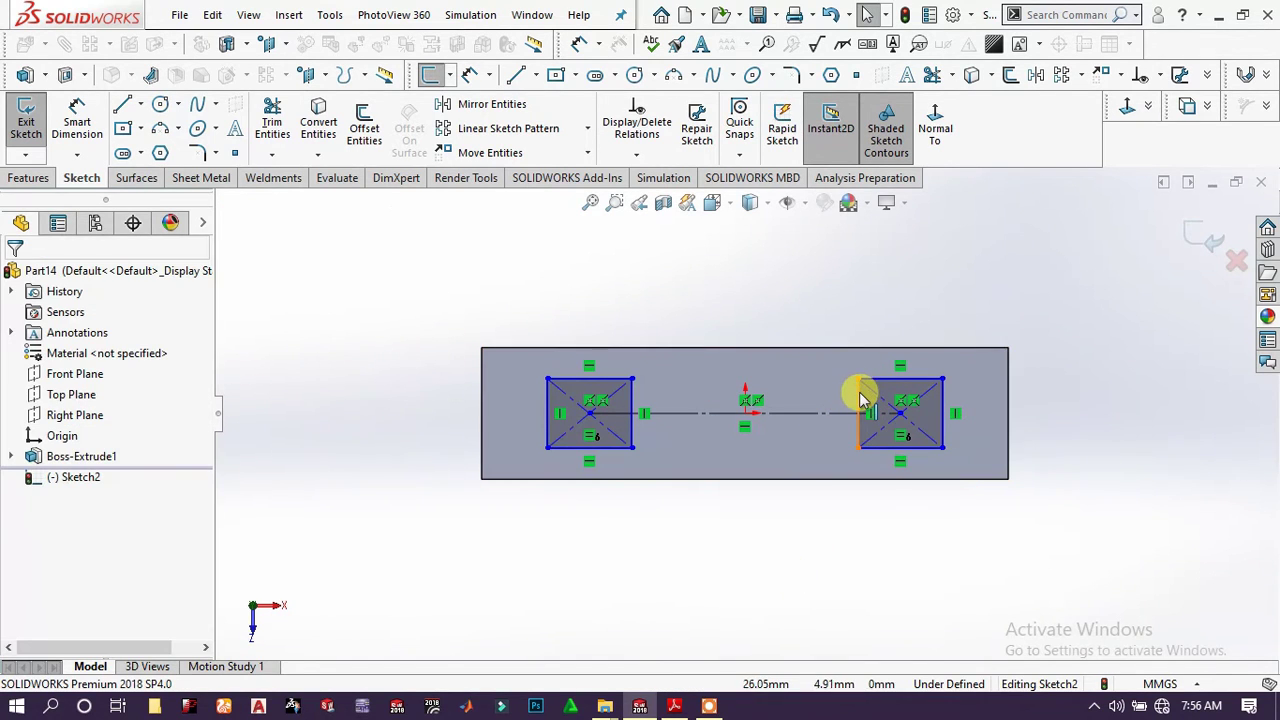
drag(790, 408, 659, 398)
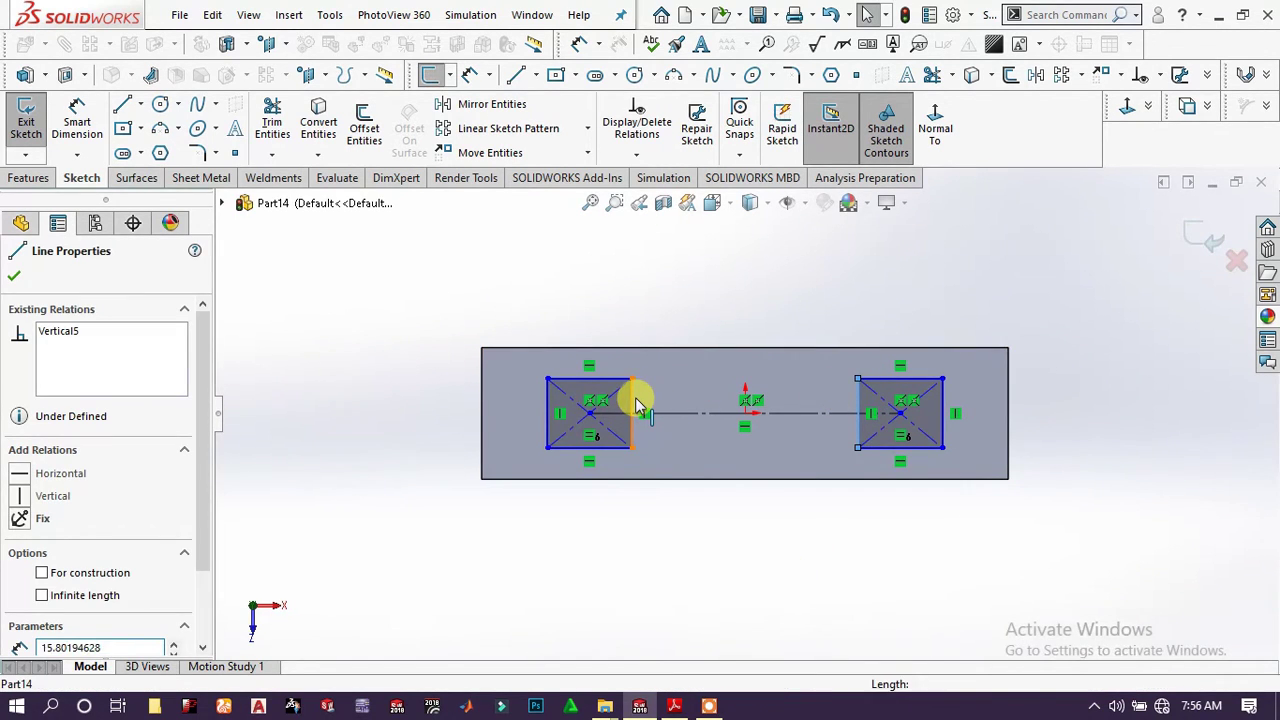
ctrl+click(634, 405)
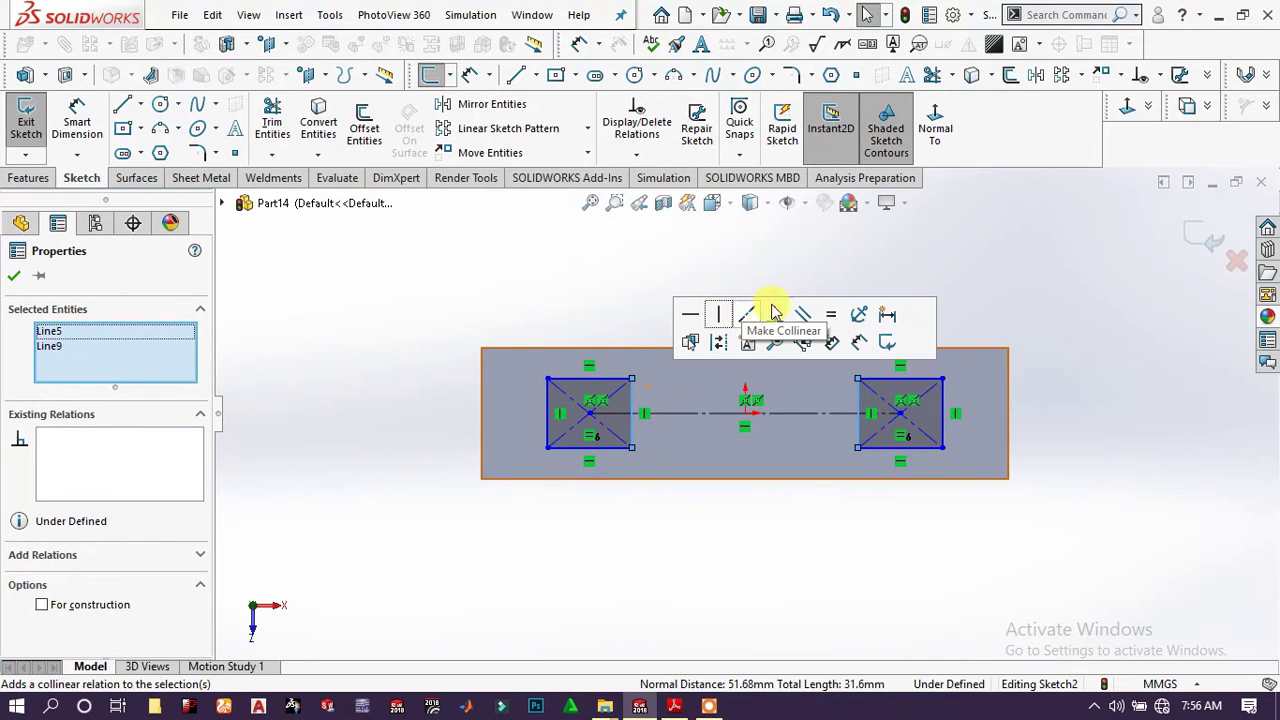
click(600, 314)
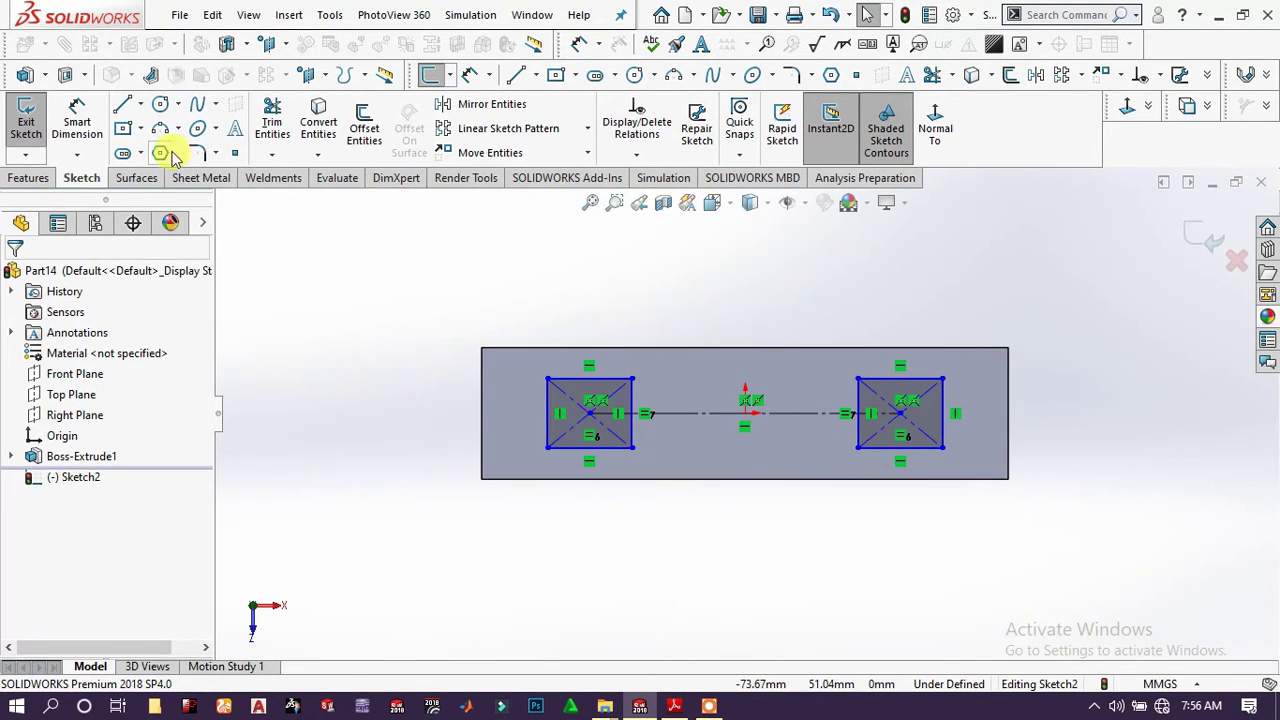
- Dimension the horizontal construction line joining the rectangle centres to 82.50 mm
click(80, 124)
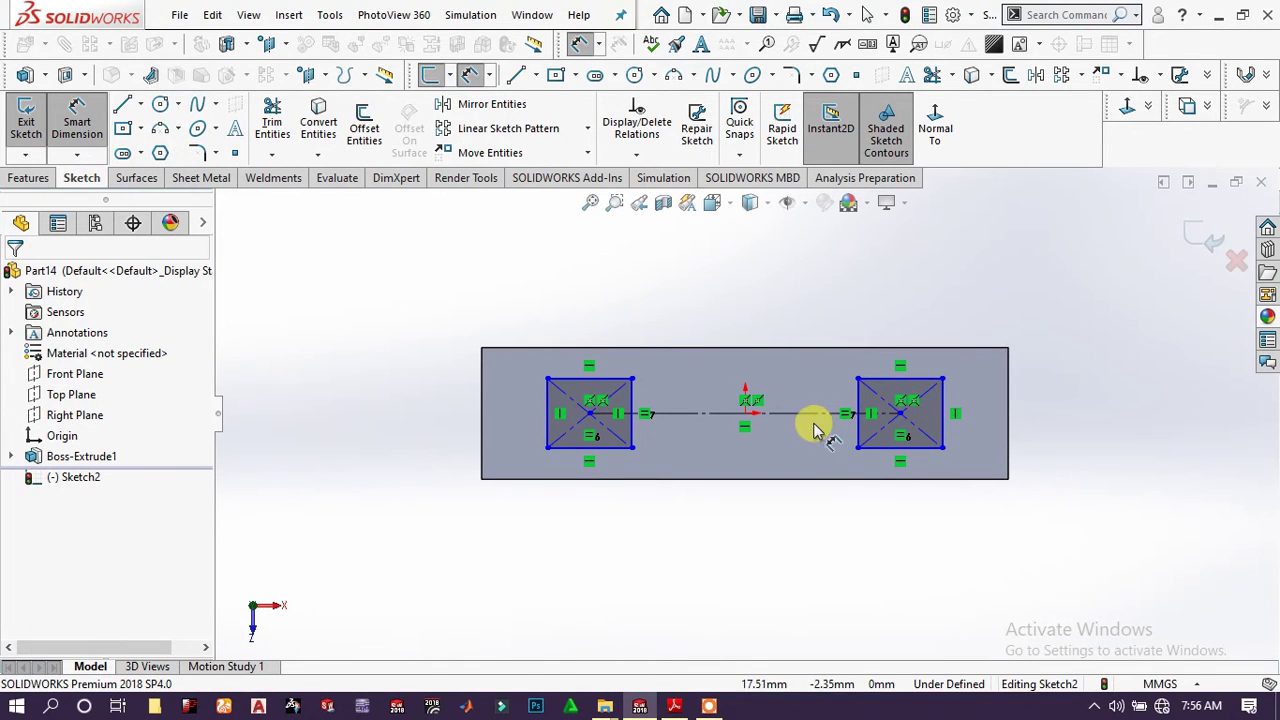
click(800, 478)
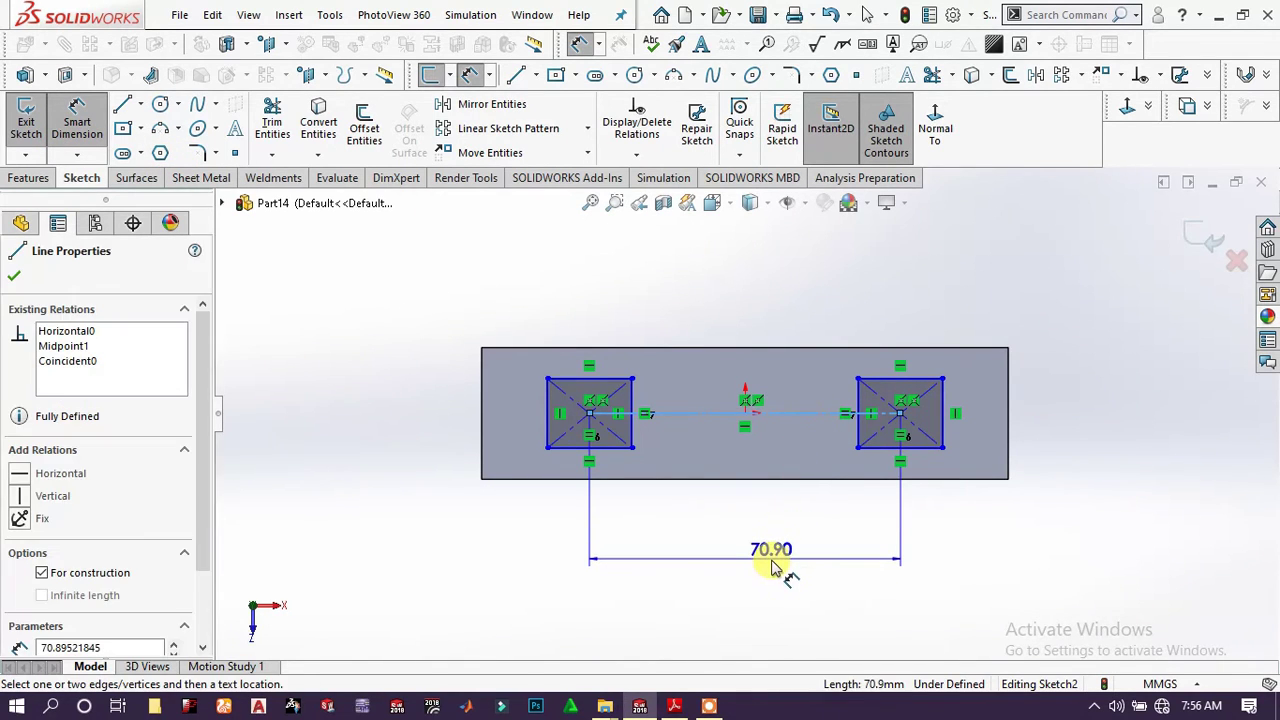
click(770, 566)
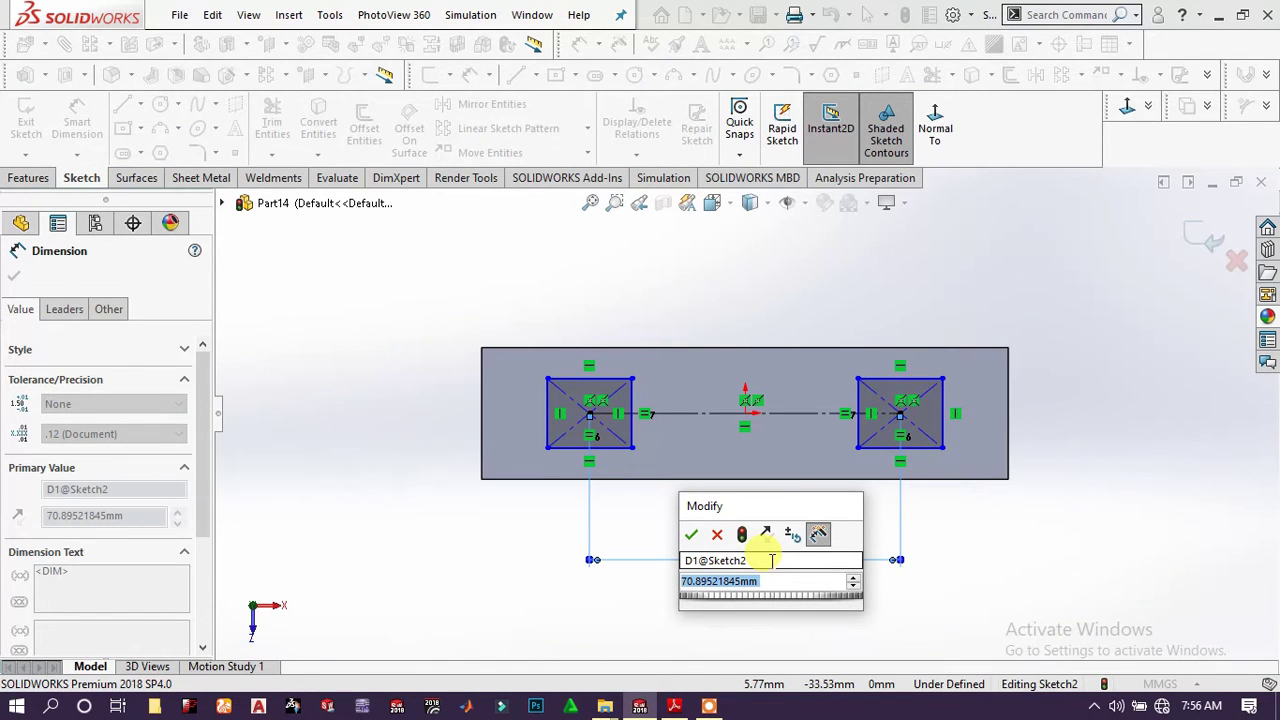
text(40.8)
key(Escape)
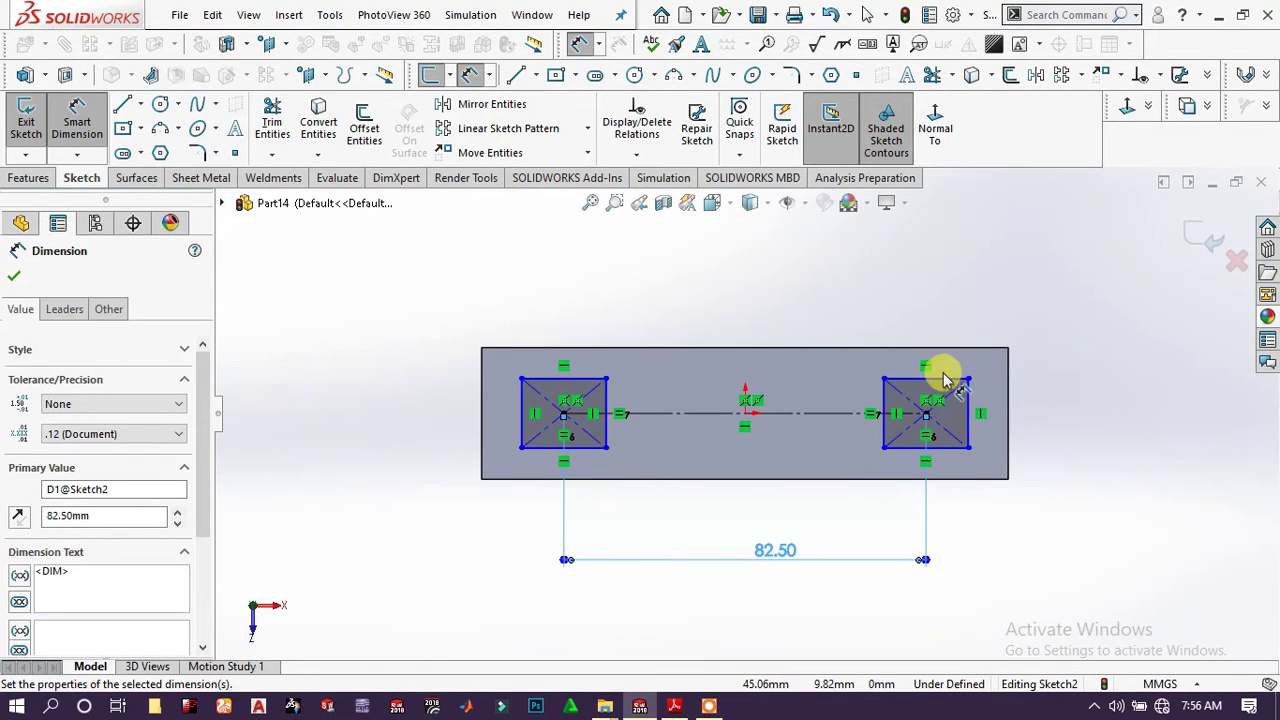
- Dimension the right rectangle's width to 25 mm
click(946, 381)
click(925, 318)
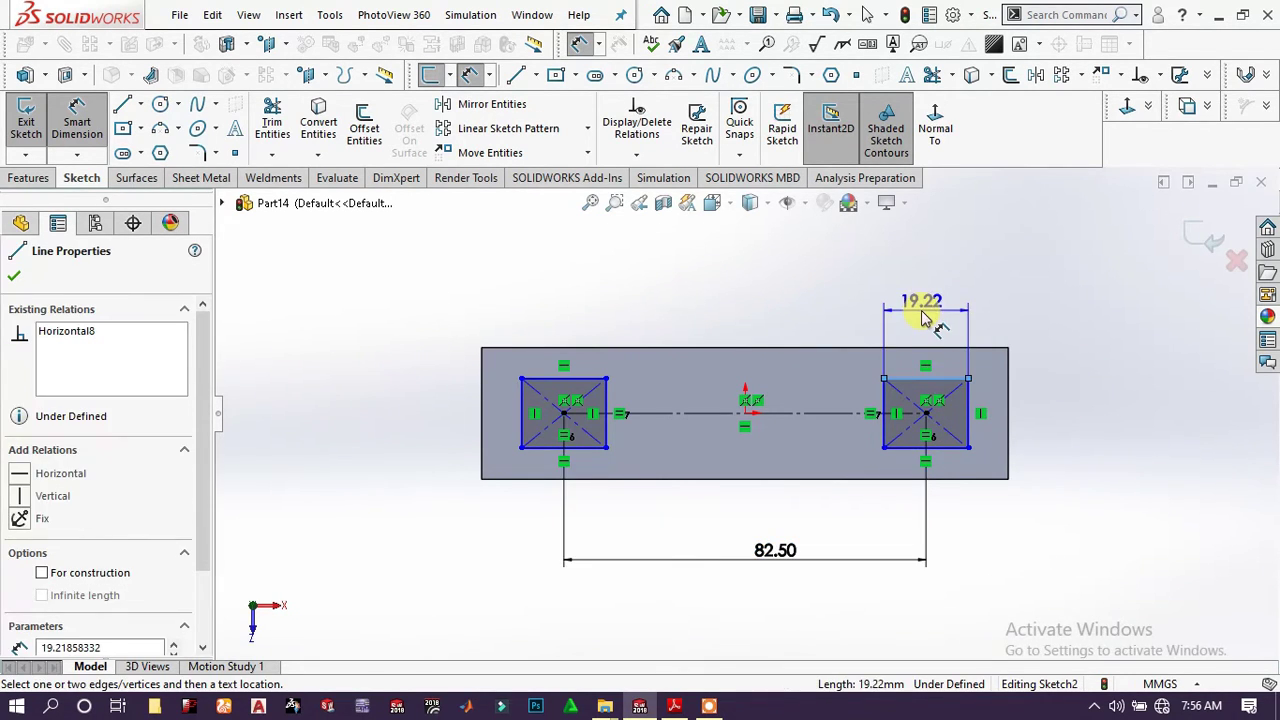
text(25)
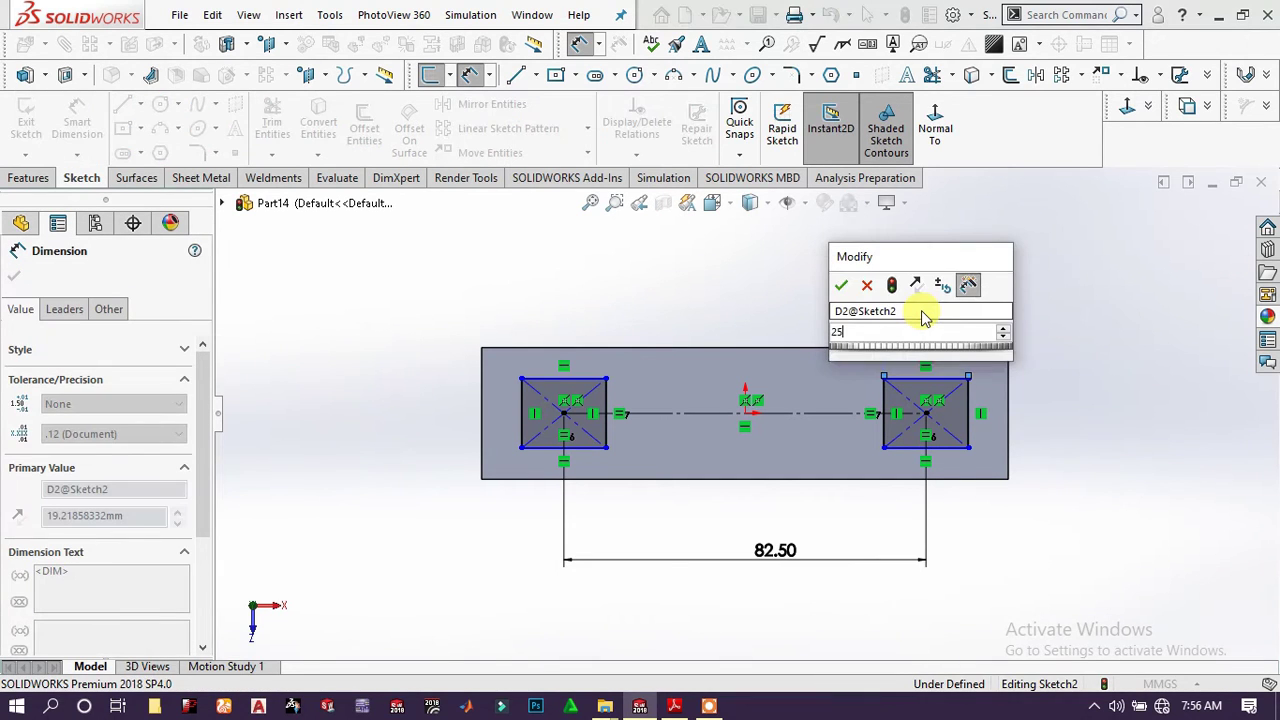
key(Return)
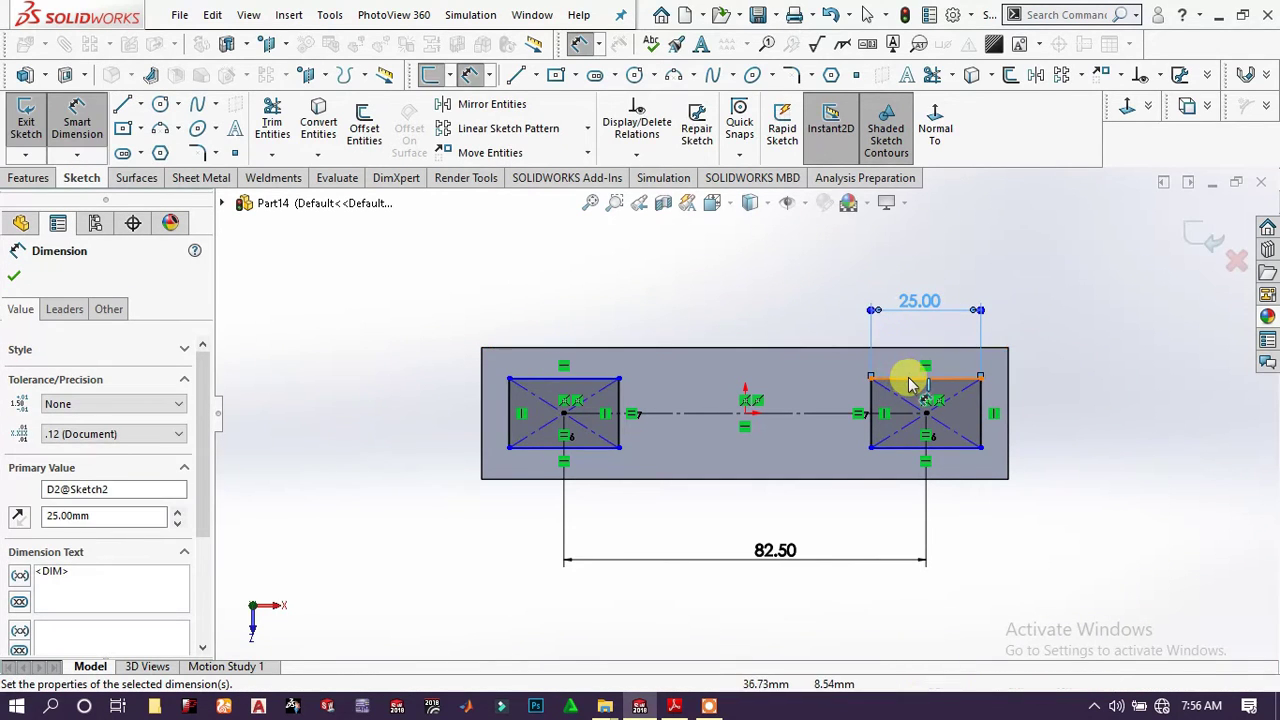
- Set the distance between the right rectangle's upper edge and the plate's upper edge to 5 mm
click(912, 376)
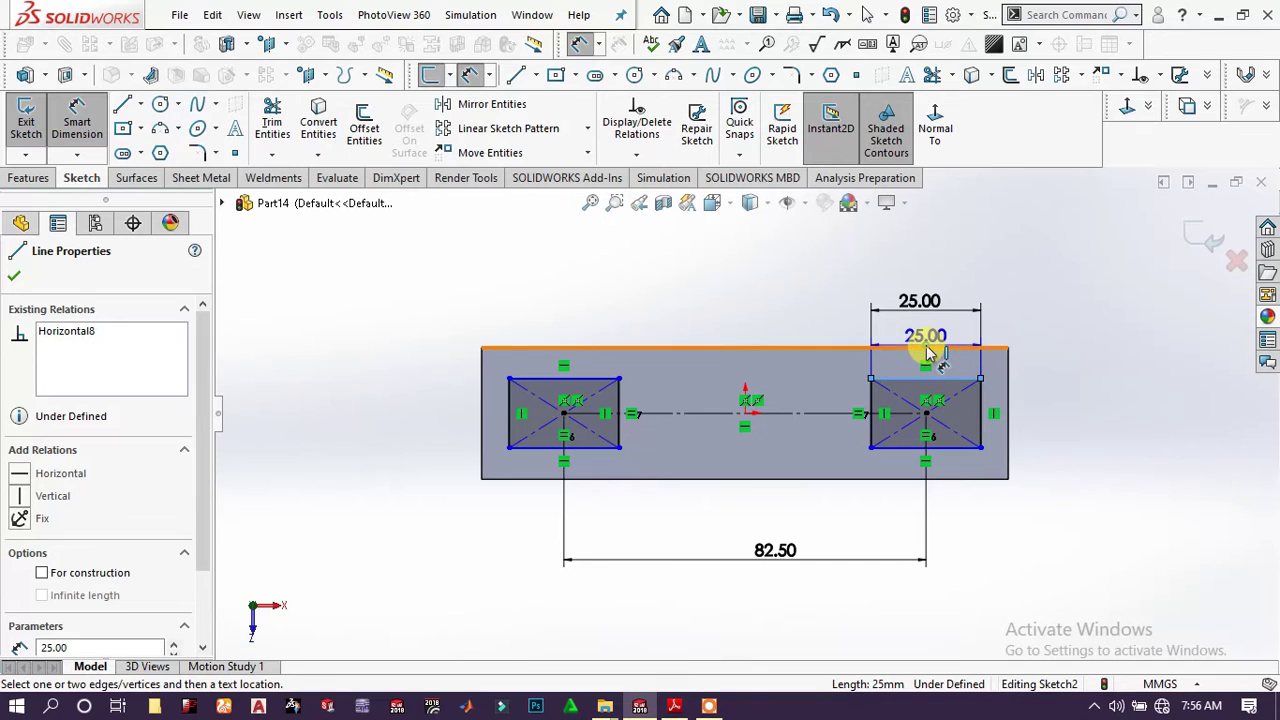
click(960, 347)
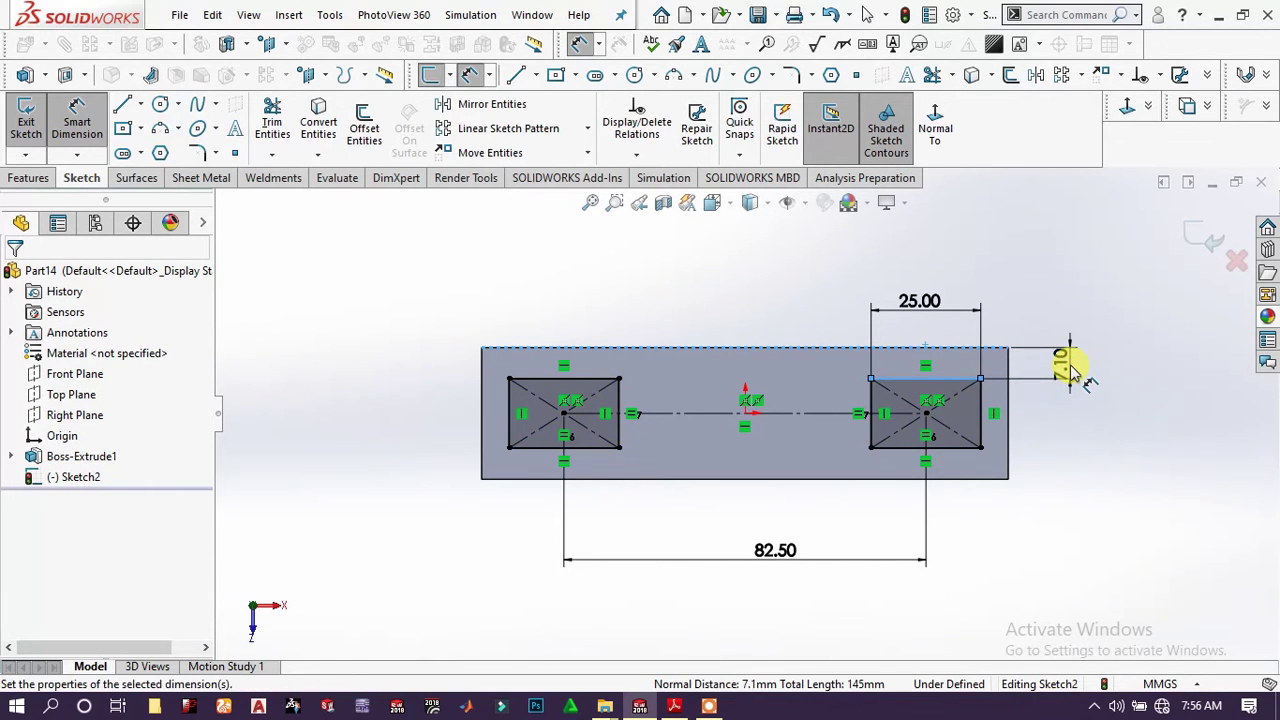
click(1070, 372)
text(5)
key(Return)
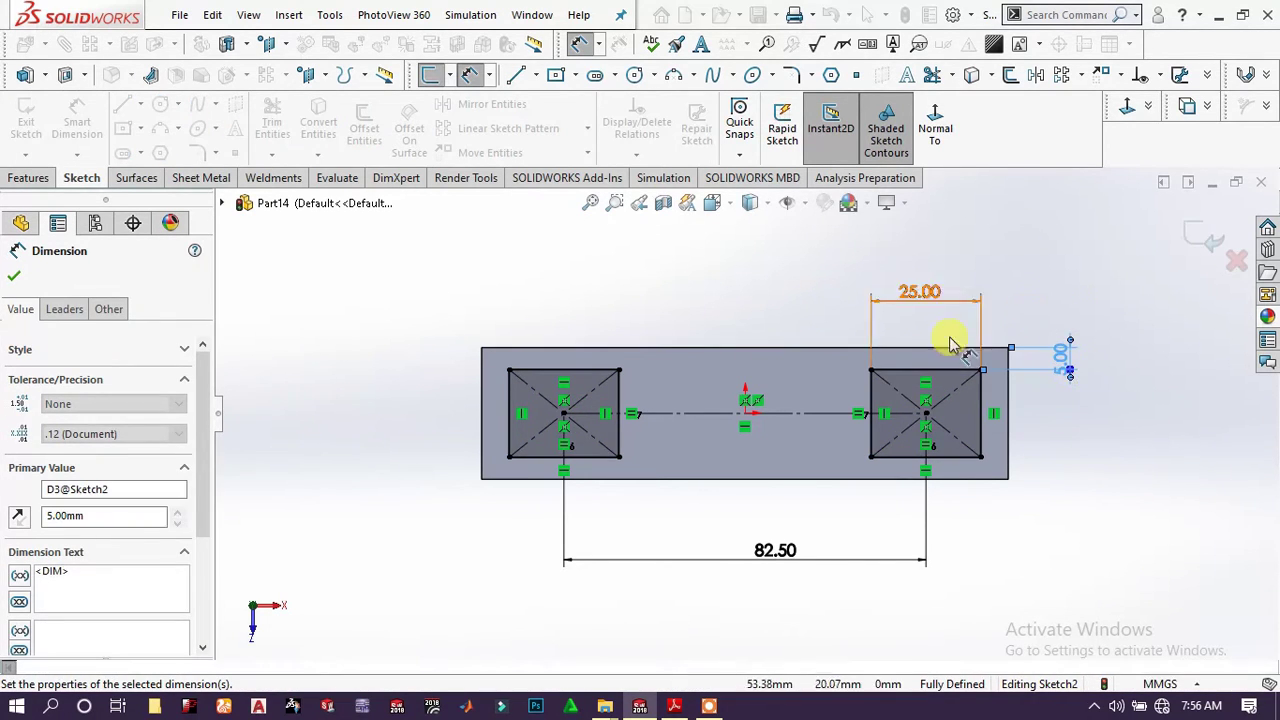
- Extrude the two rectangles as bosses upward from the plate with a Blind depth of 5 mm
click(22, 178)
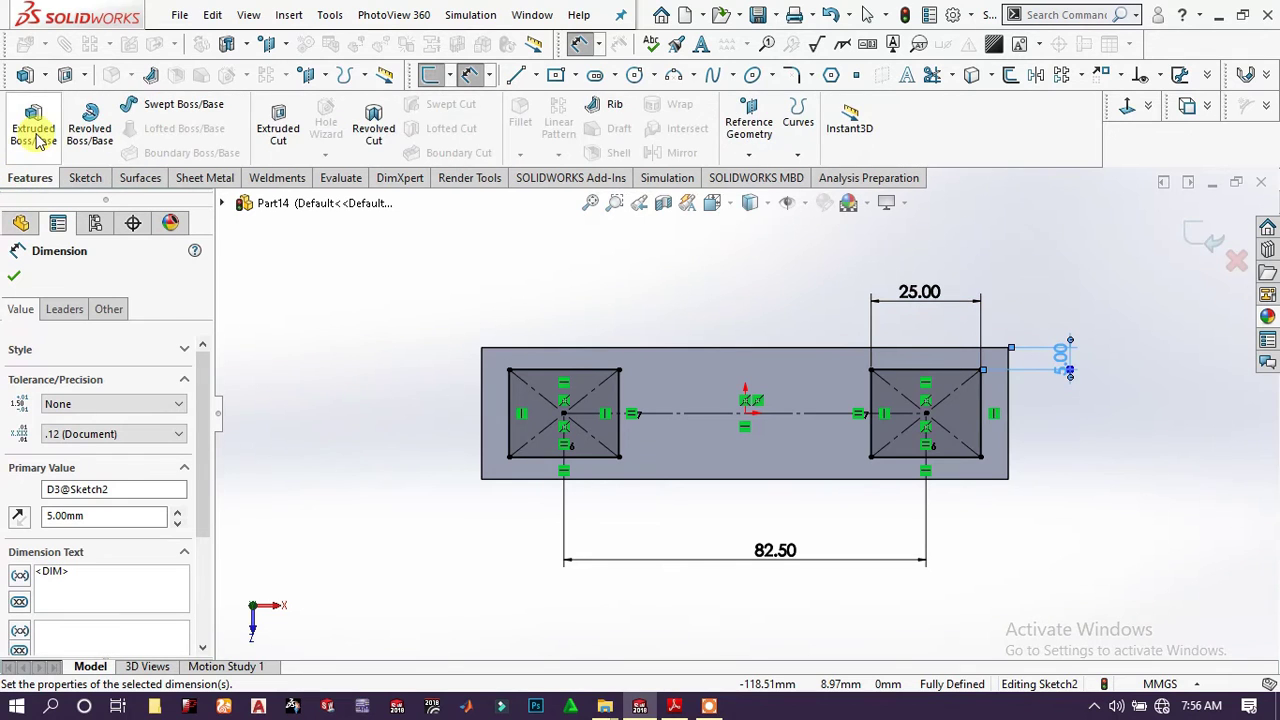
click(34, 131)
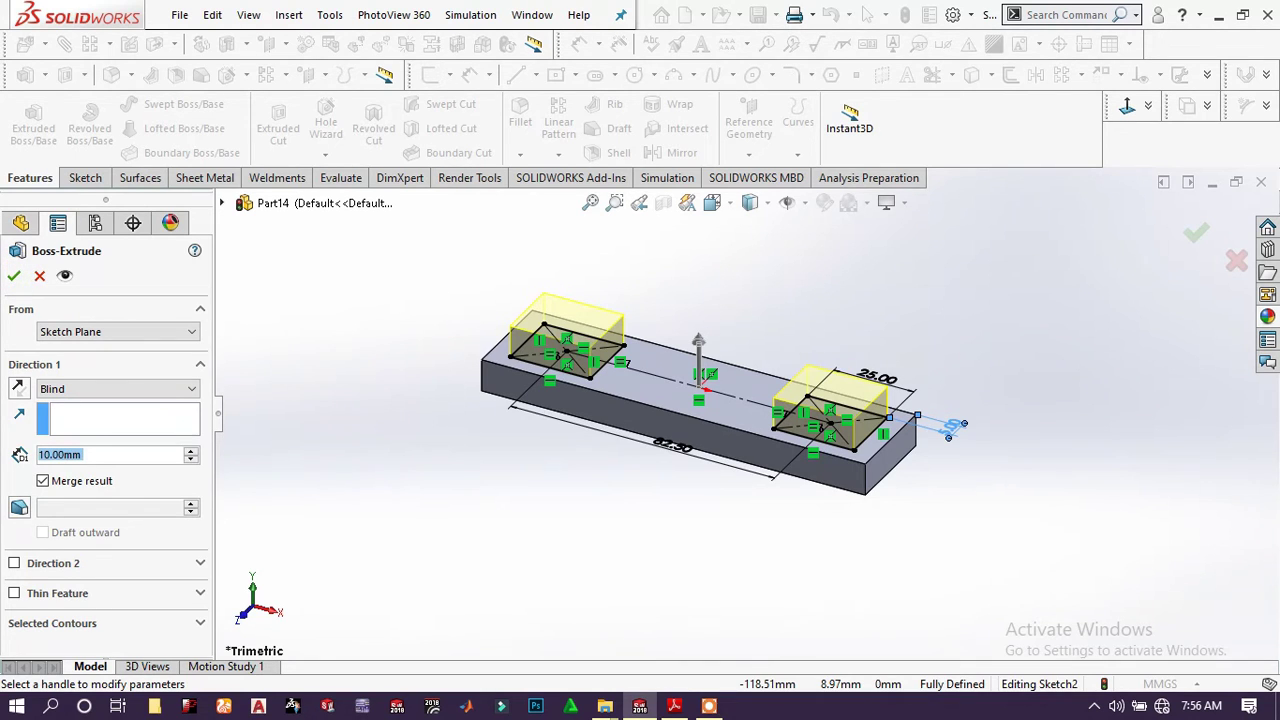
text(5)
key(Return)
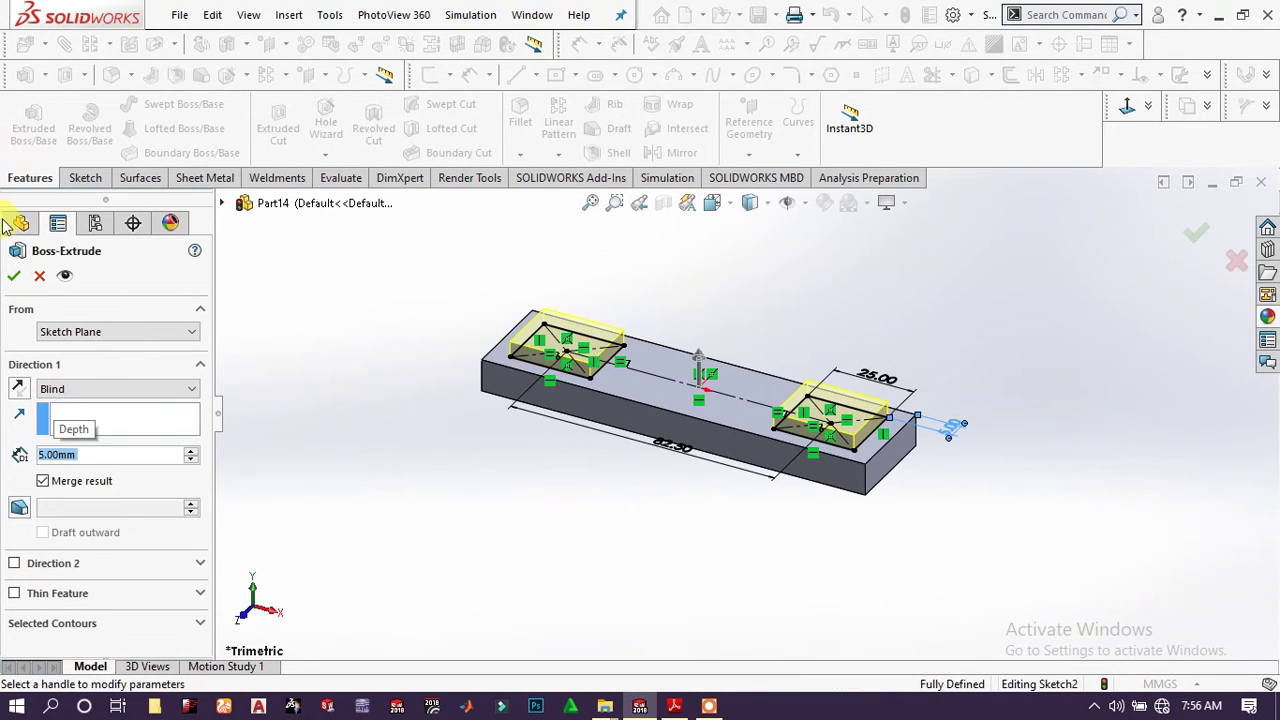
click(16, 278)
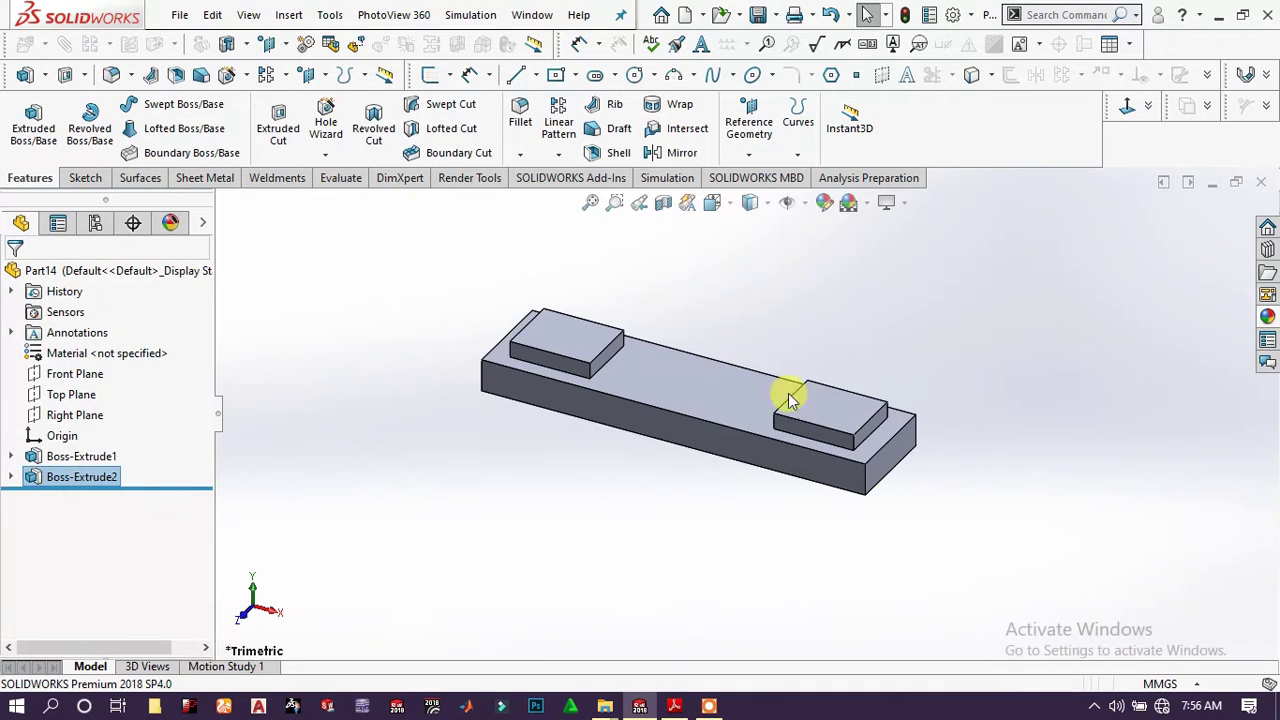
- Start a sketch on the Front Plane and convert the base plate's 120 mm top edge into a sketch line
click(62, 380)
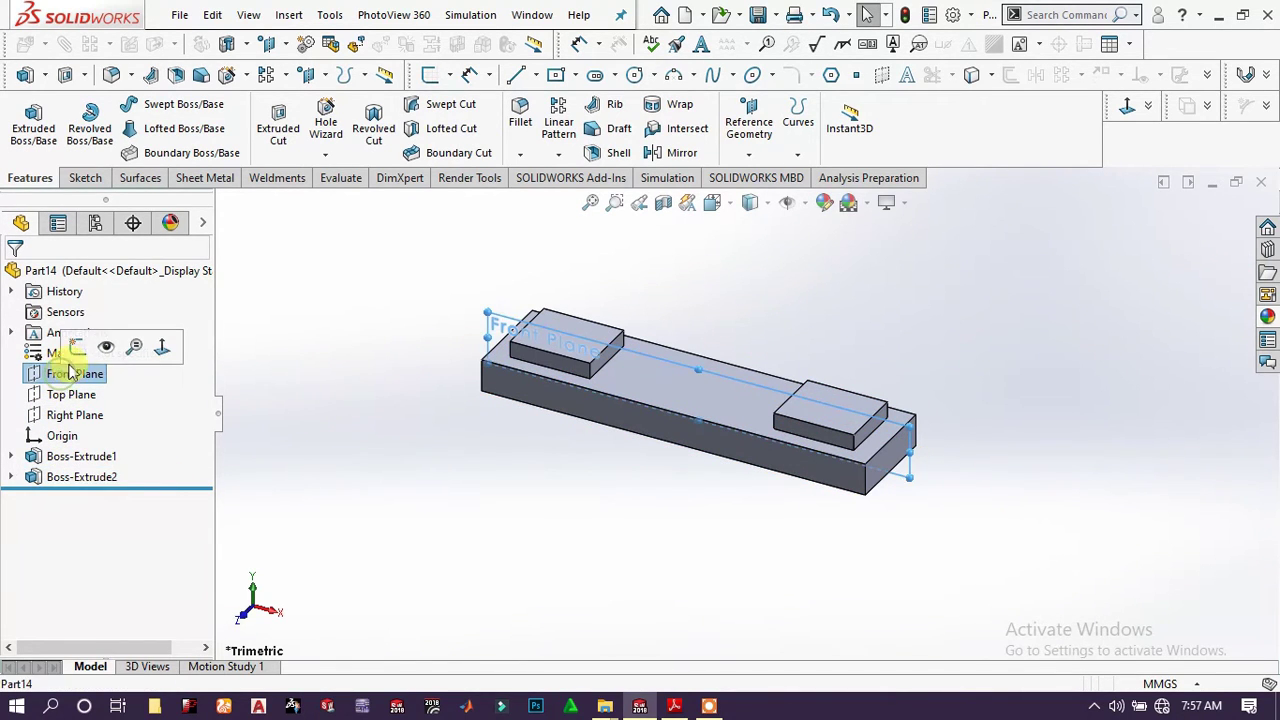
click(86, 350)
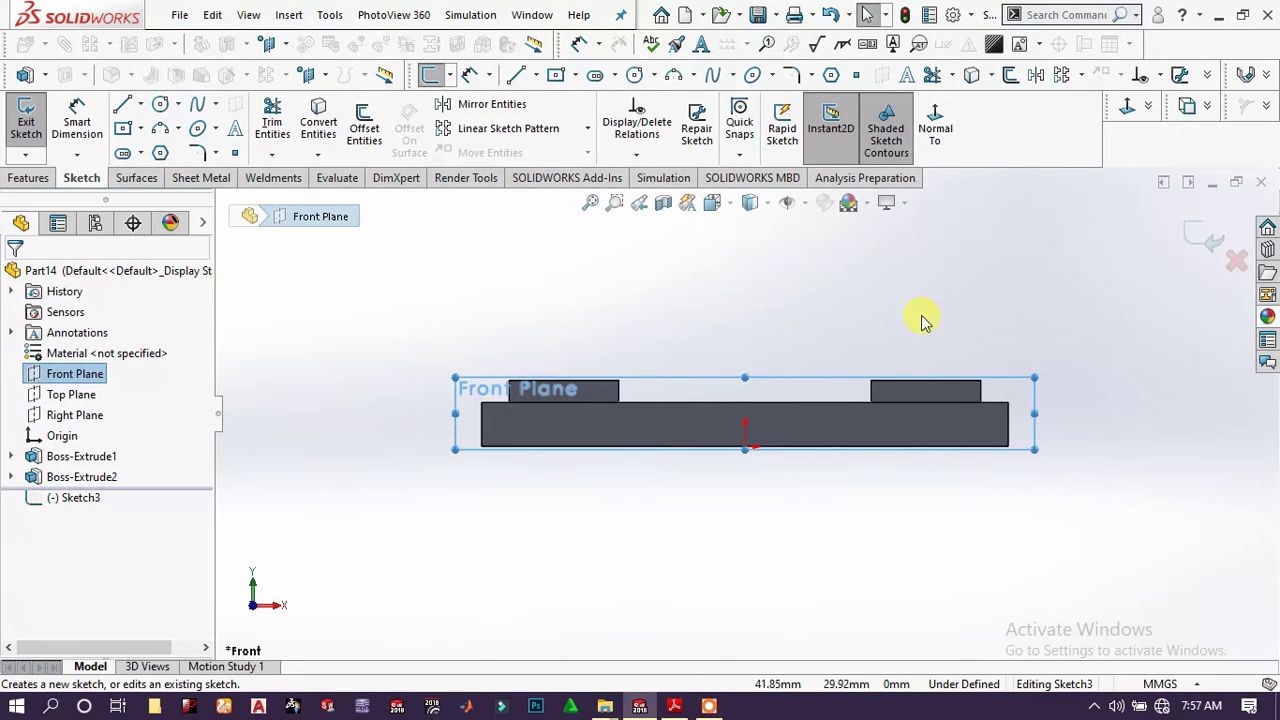
click(746, 403)
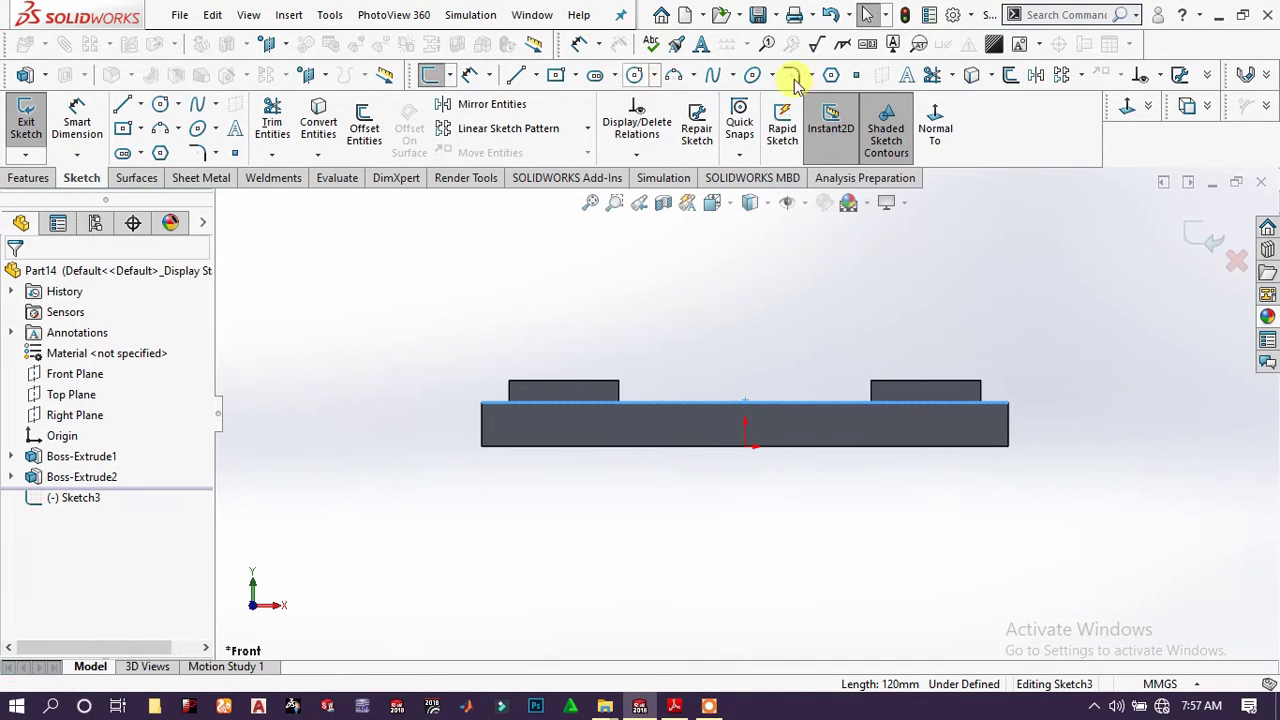
click(973, 77)
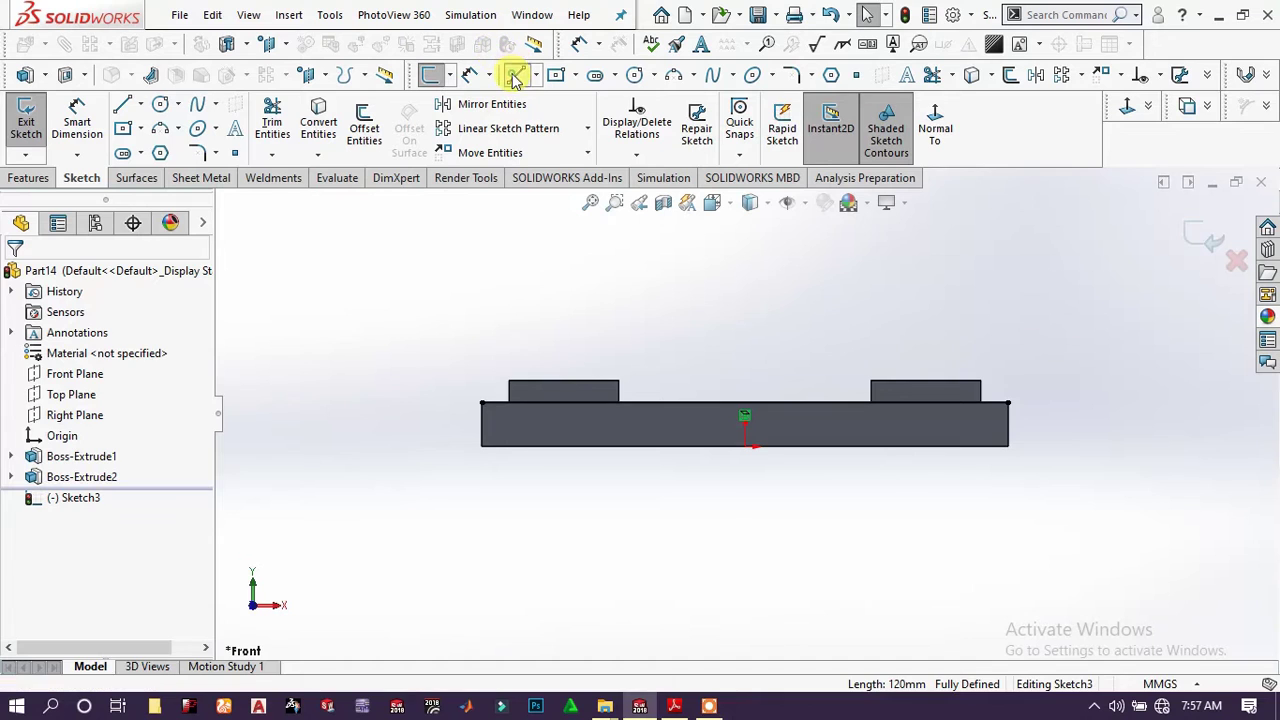
- Draw a vertical line about 59 mm long upward from the origin and make it construction geometry
click(515, 77)
click(746, 446)
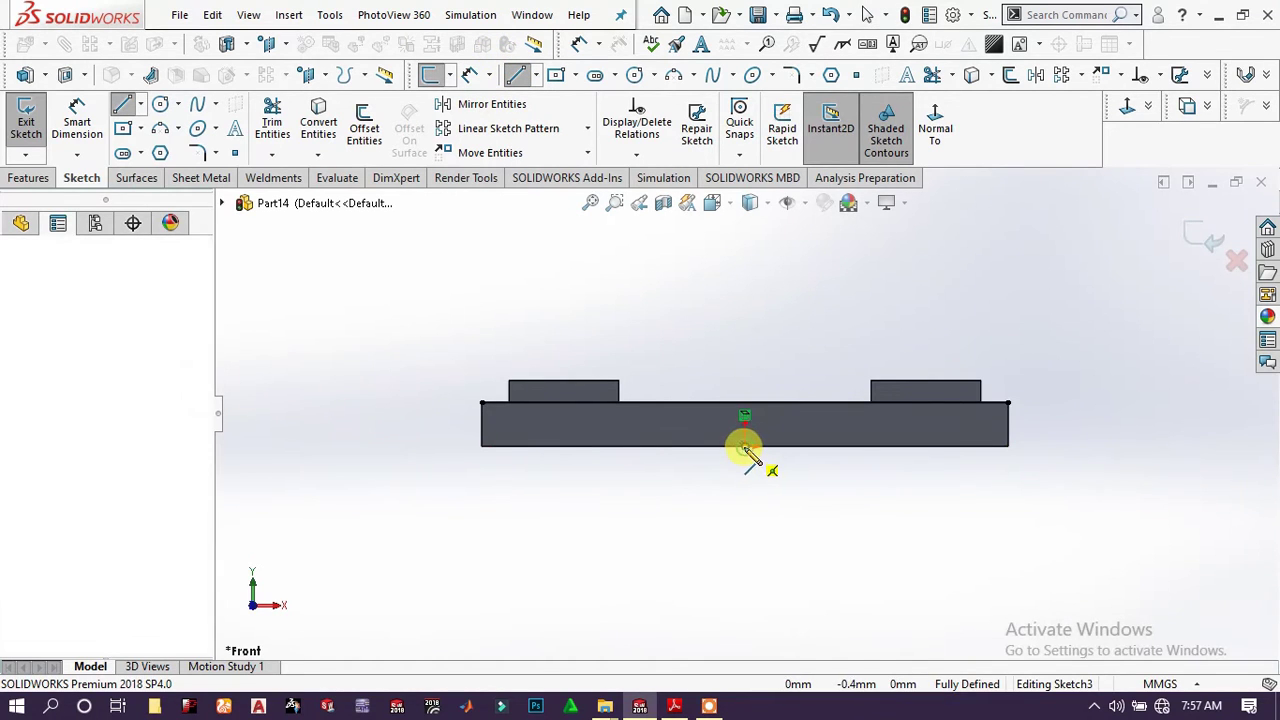
scroll(757, 314, up, 2)
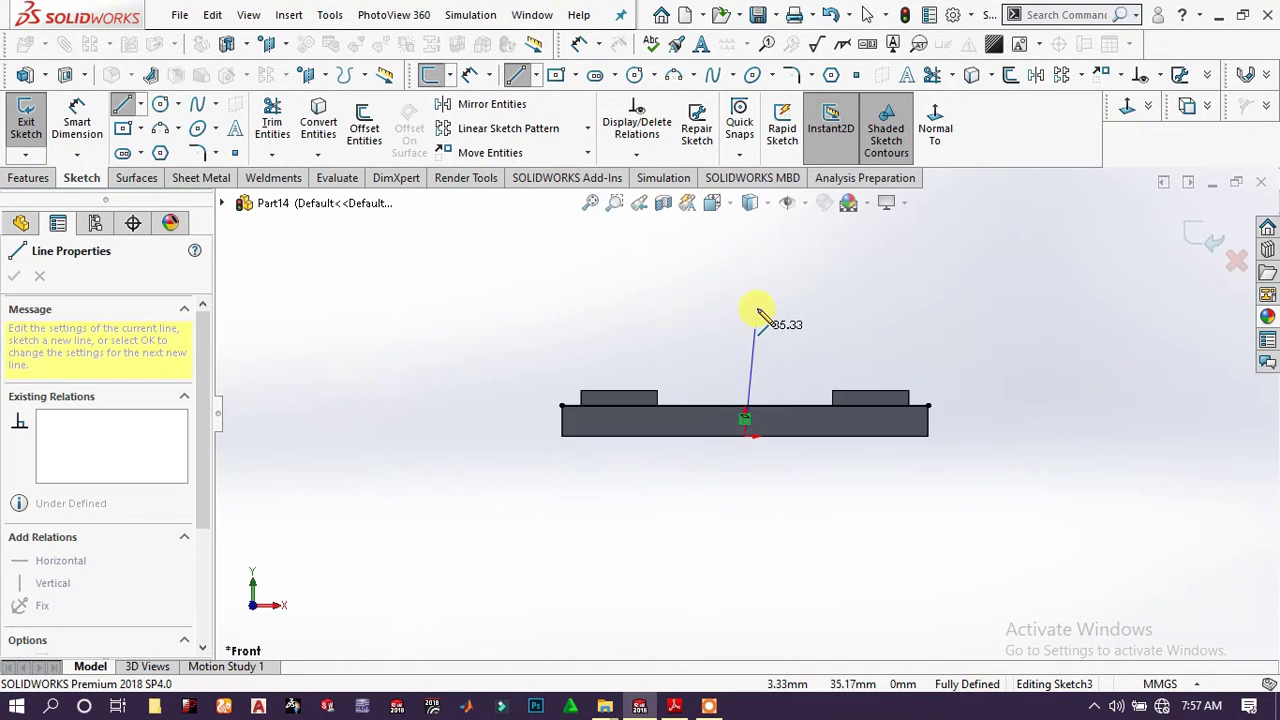
click(745, 257)
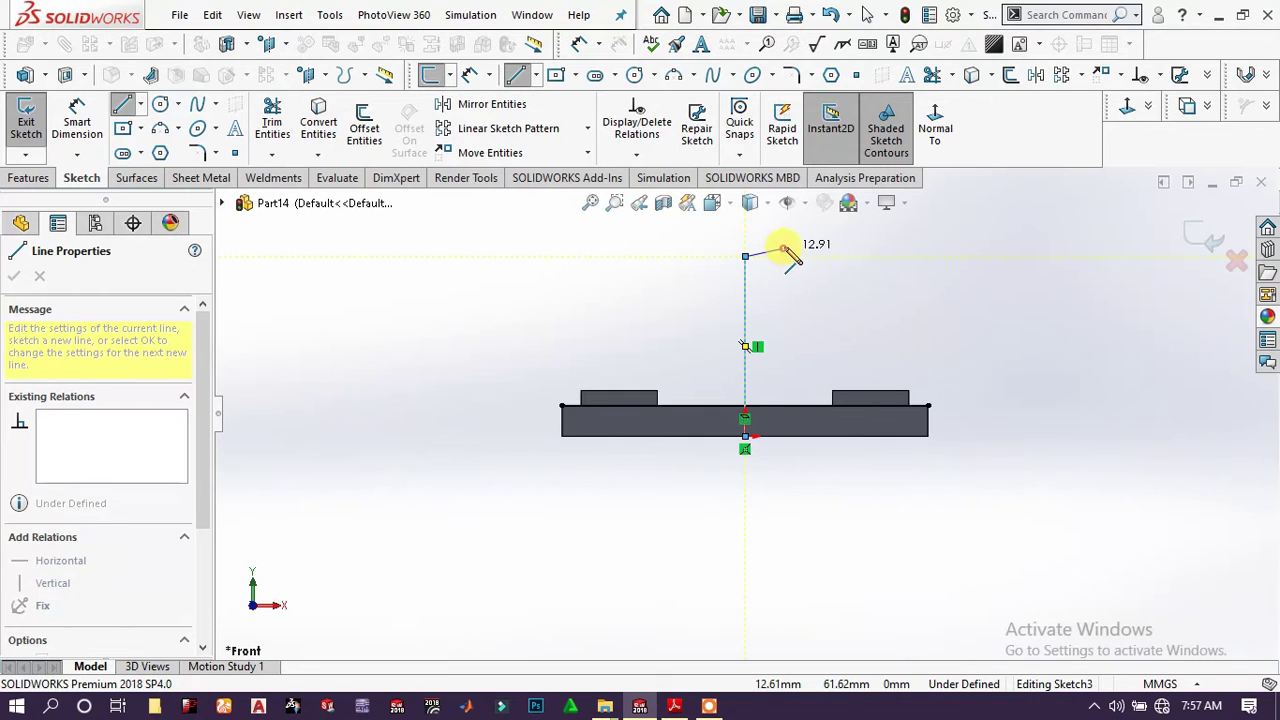
right_click(795, 245)
click(823, 219)
key(Escape)
scroll(781, 337, down, 2)
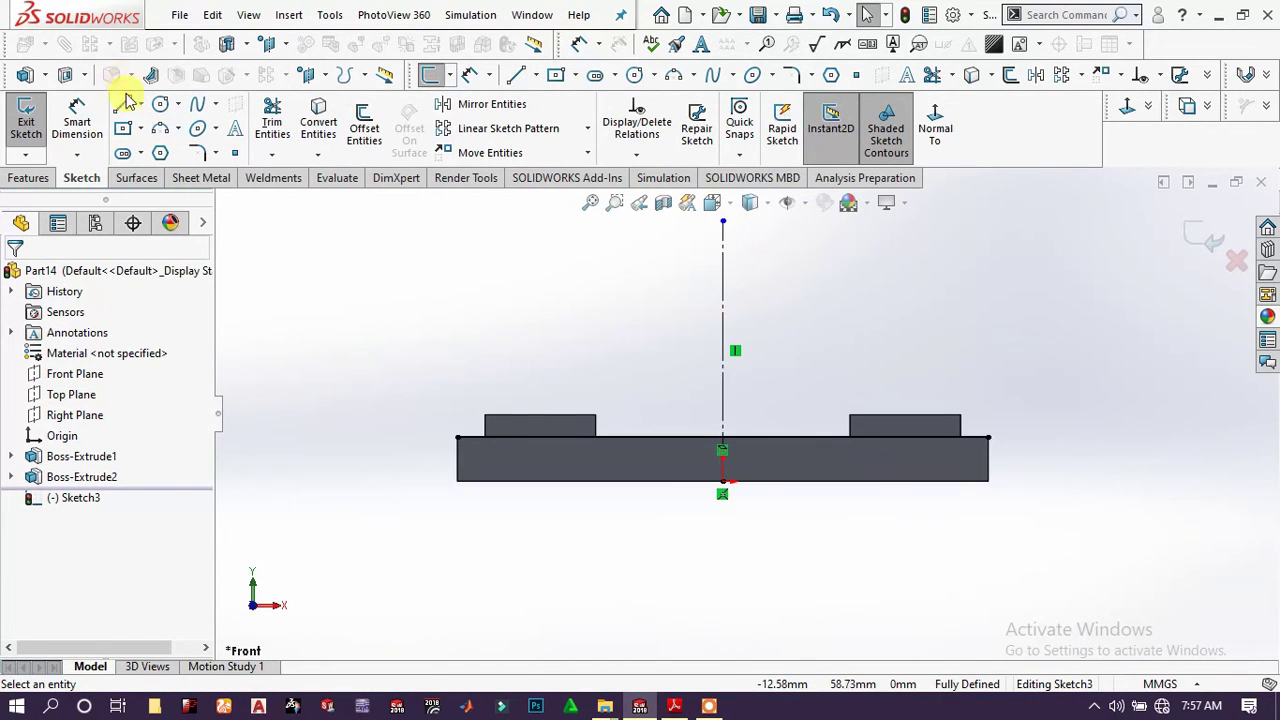
- Sketch an arch from the plate's top edge: two inward-slanting lines joined by a tangent arc of about 22 mm radius
click(562, 438)
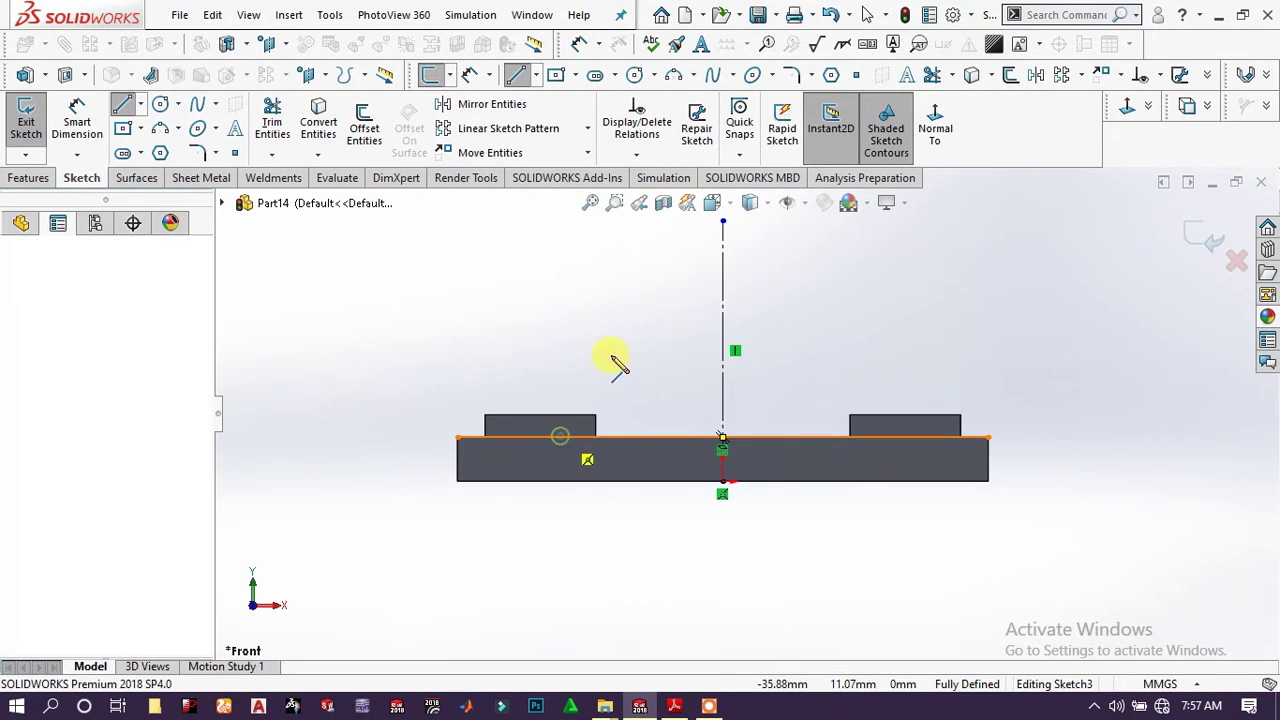
click(625, 268)
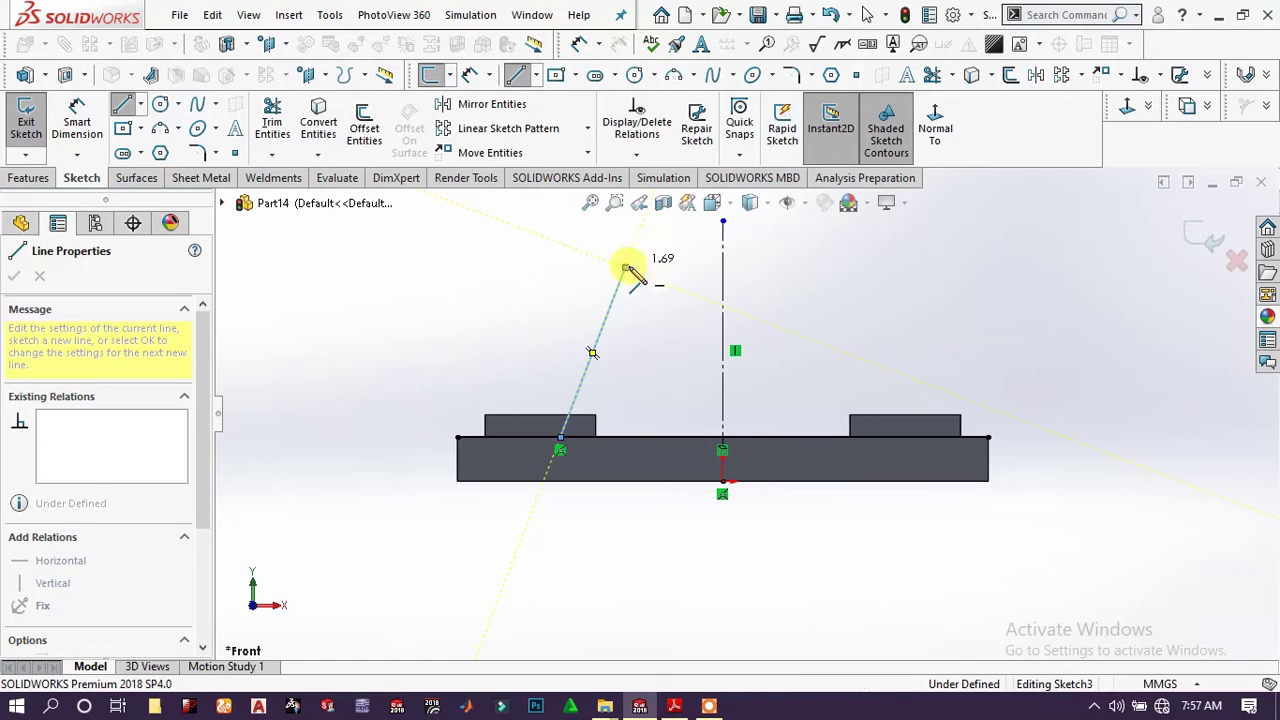
key(a)
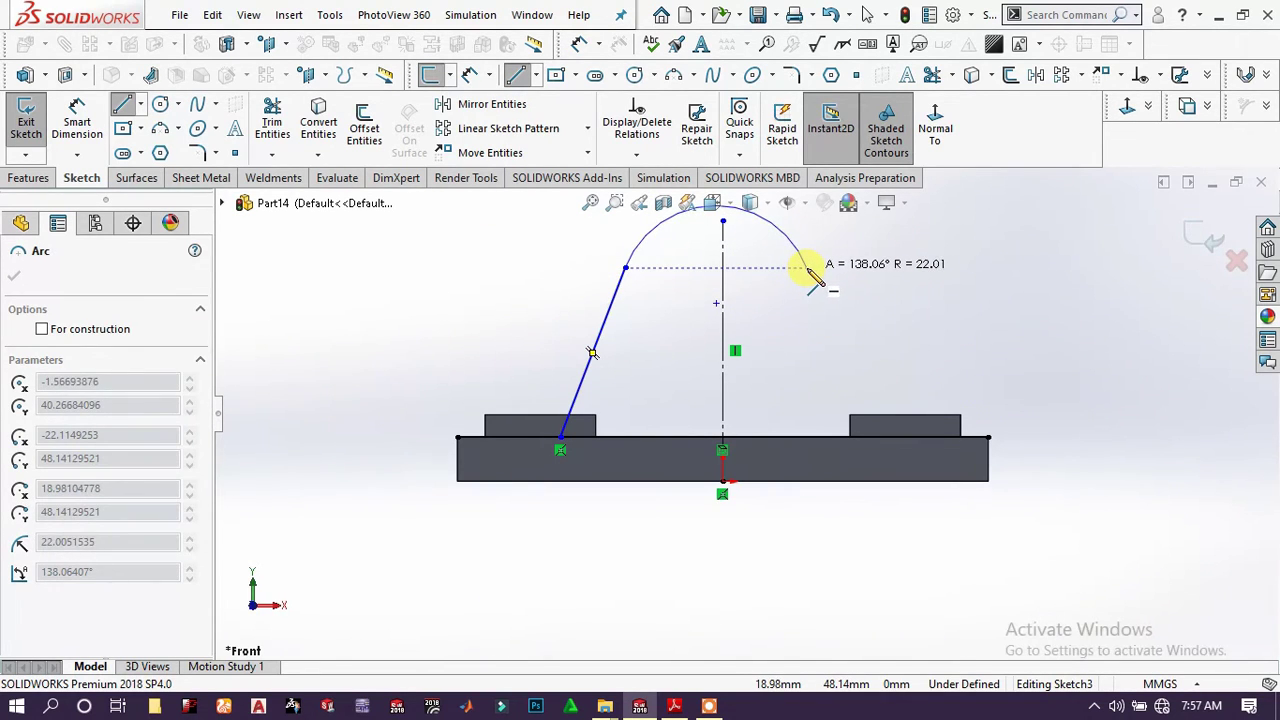
click(807, 268)
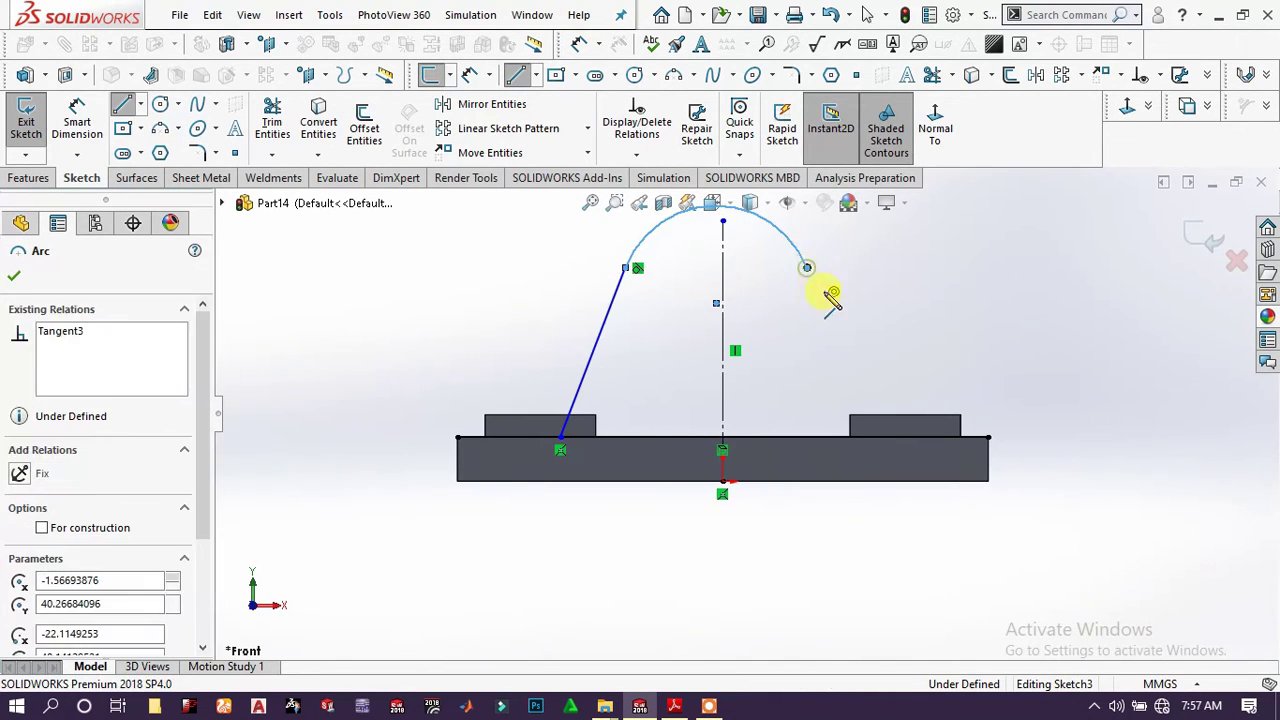
click(872, 437)
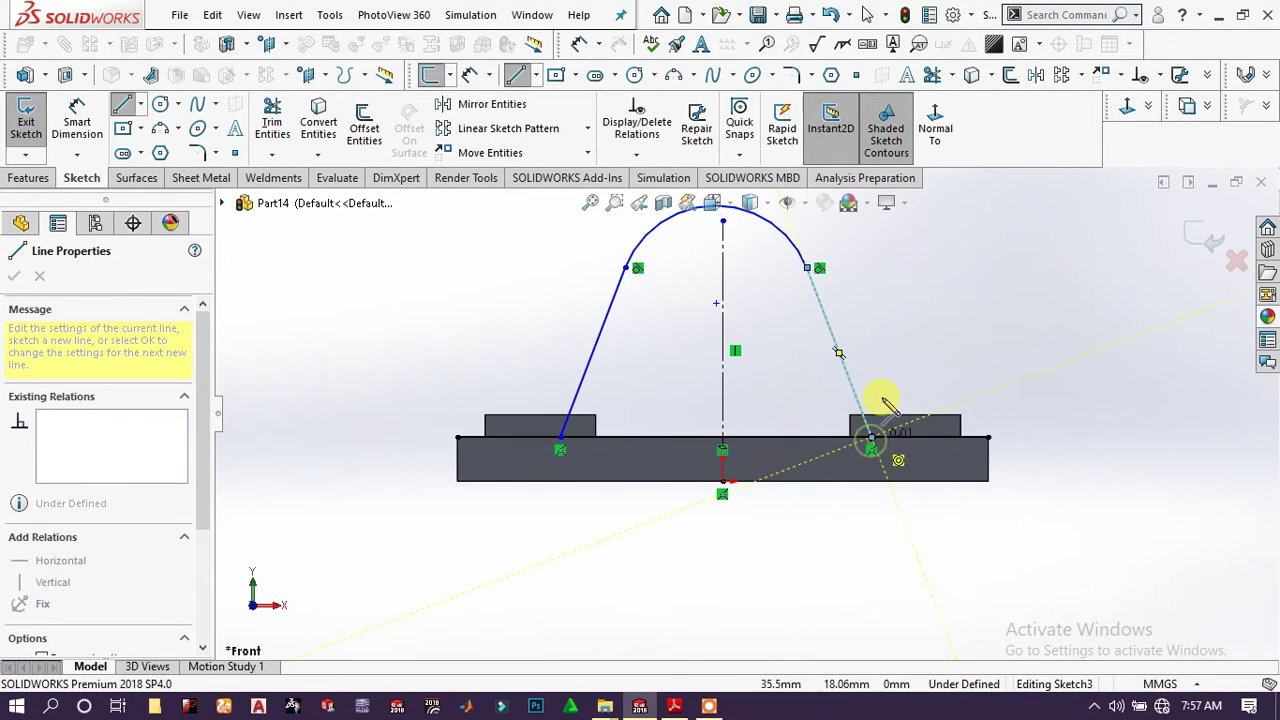
right_click(943, 360)
key(Escape)
key(Escape)
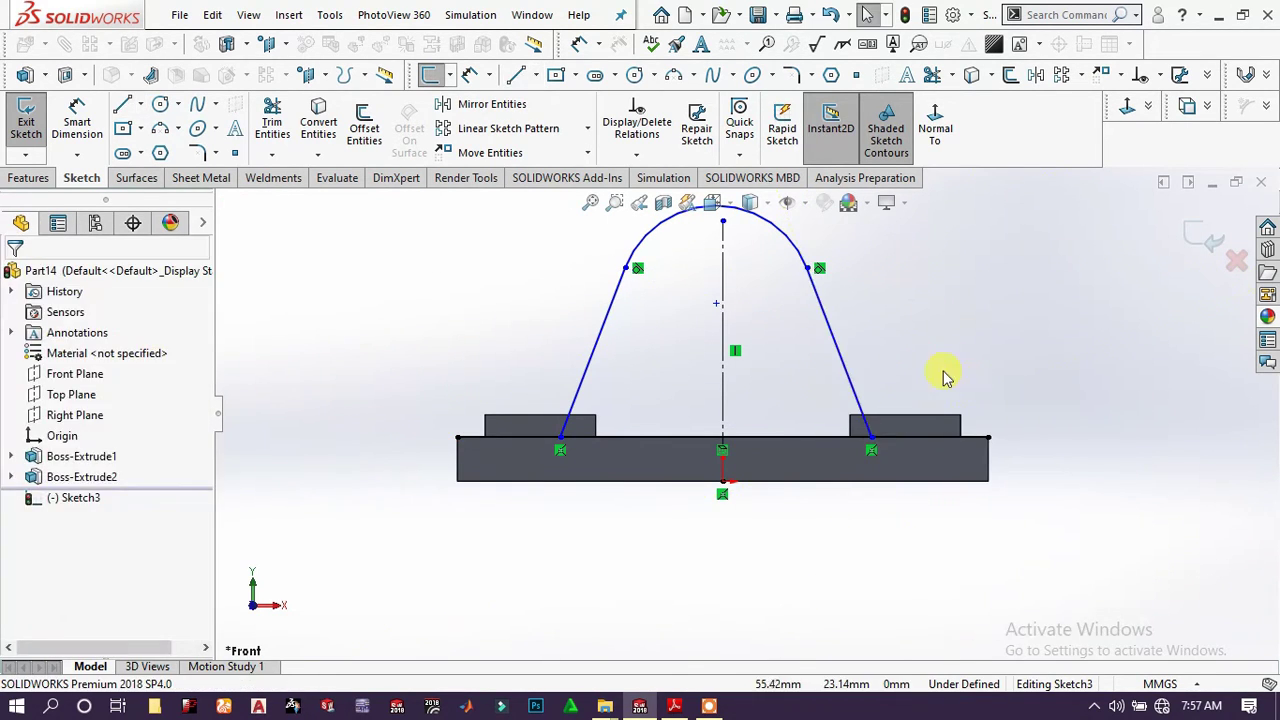
- Make the arch's two slanted lines symmetric about the vertical construction line and align the arc's two endpoints horizontally
drag(922, 332, 500, 363)
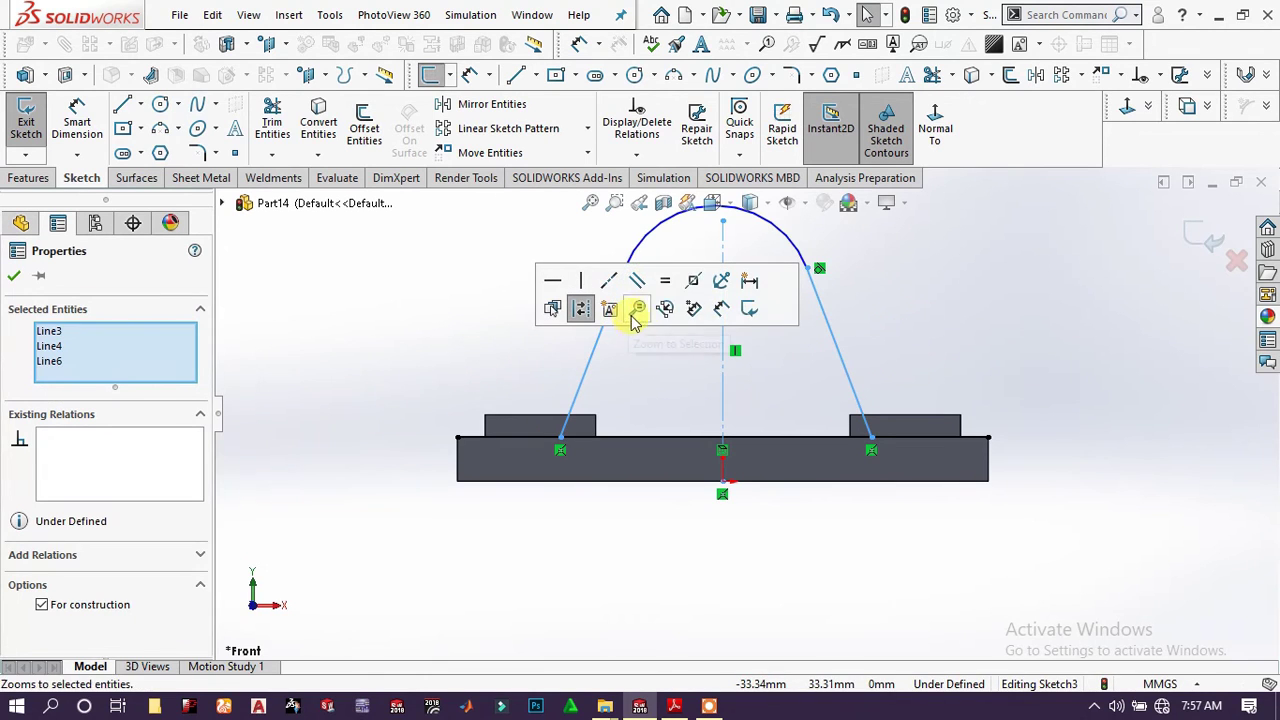
click(700, 285)
click(910, 265)
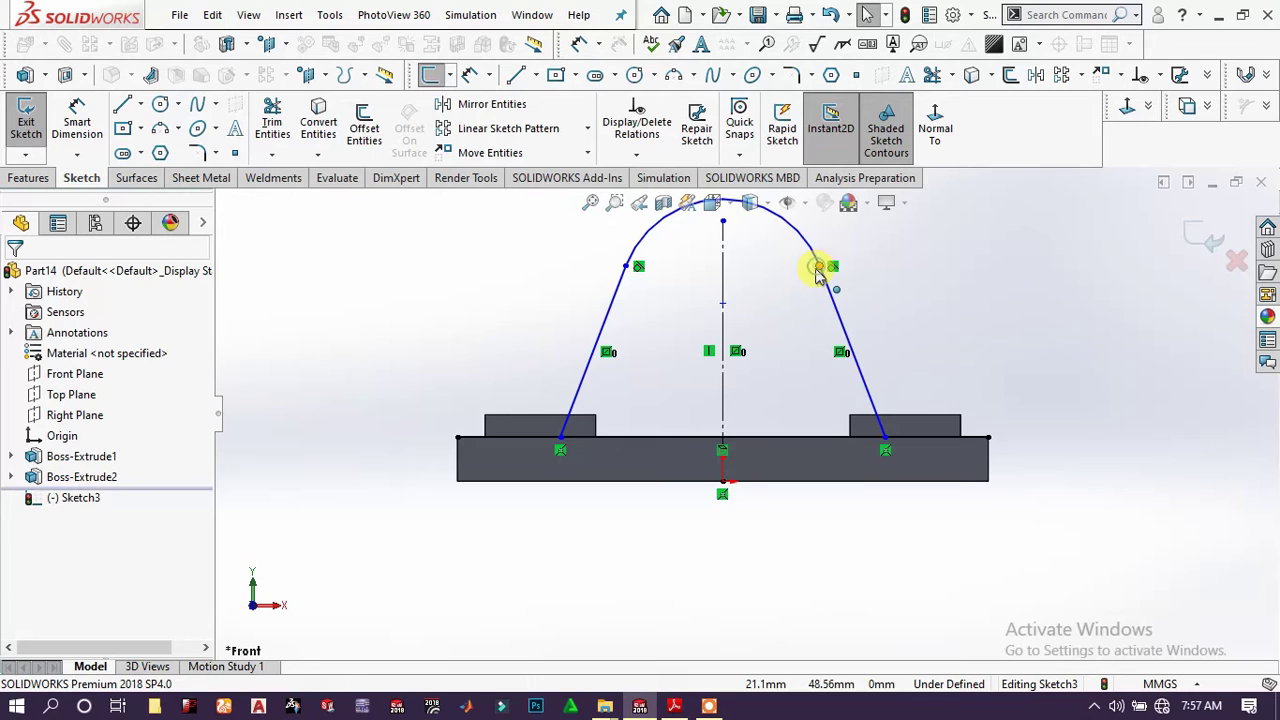
click(819, 268)
ctrl+click(623, 268)
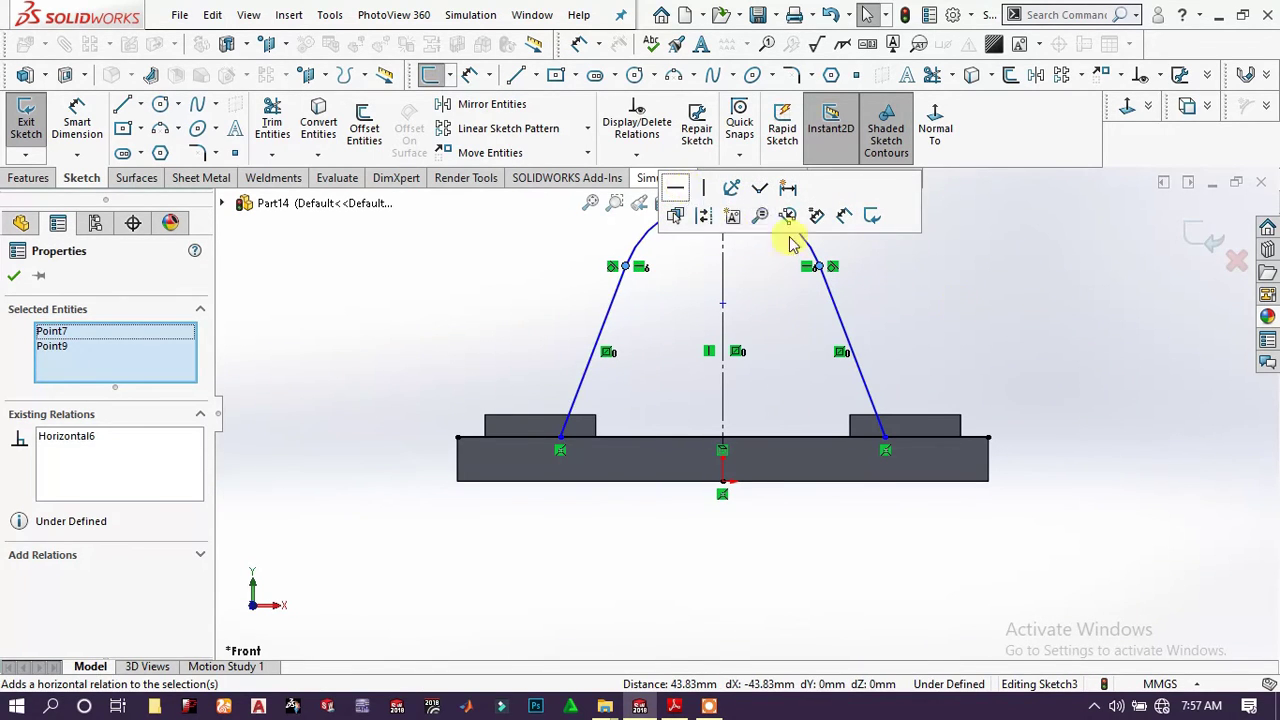
click(1063, 340)
- Dimension the arch's top arc with a radius of 33 mm
scroll(740, 320, up, 1)
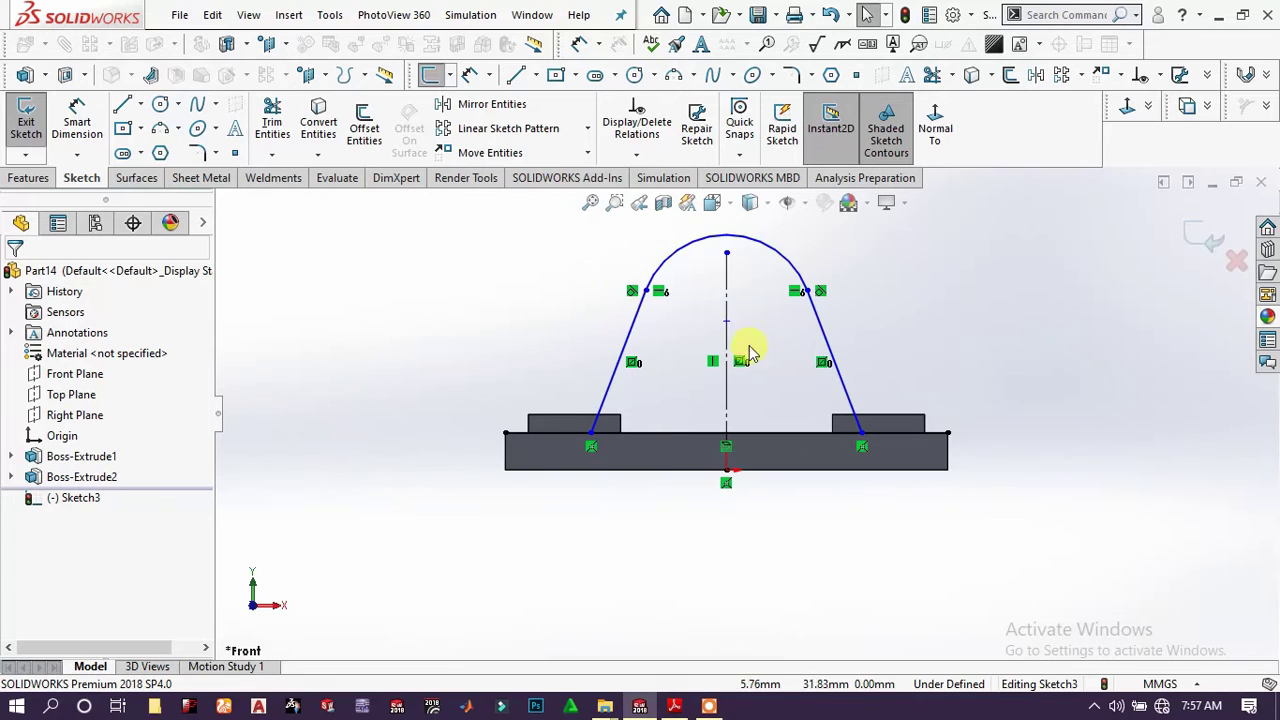
click(82, 118)
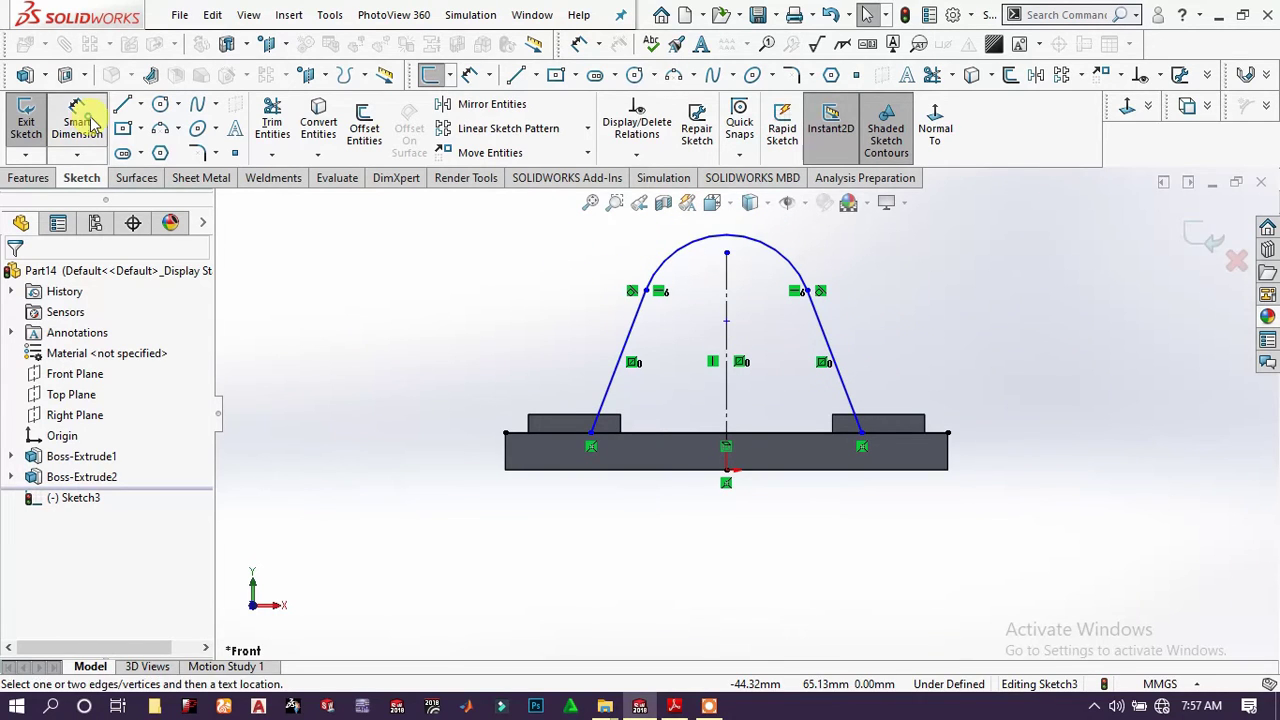
click(812, 270)
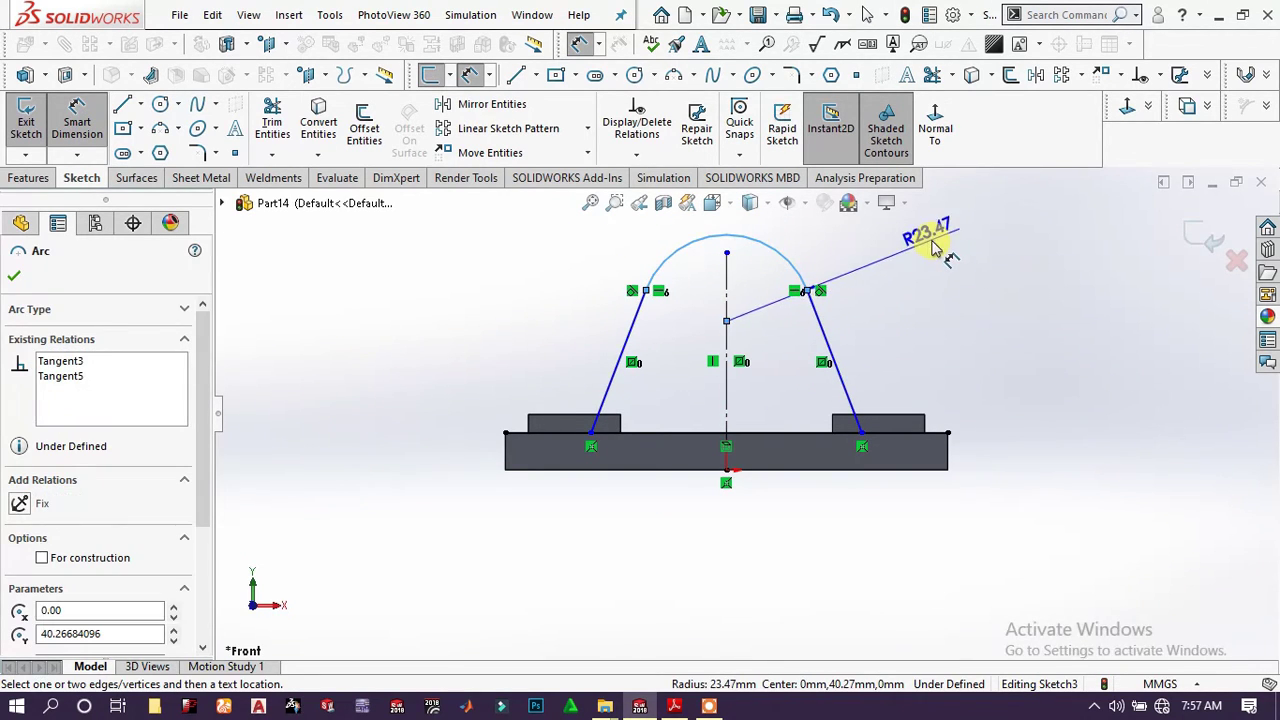
click(944, 251)
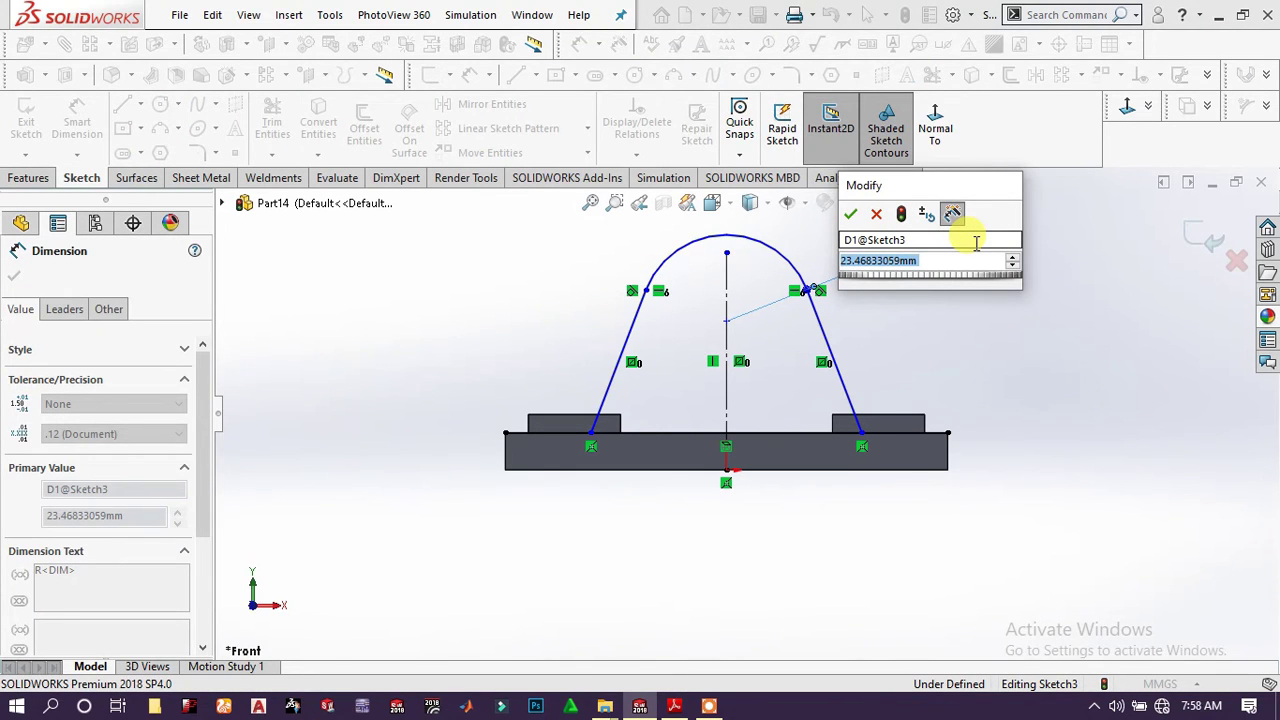
text(33)
key(Return)
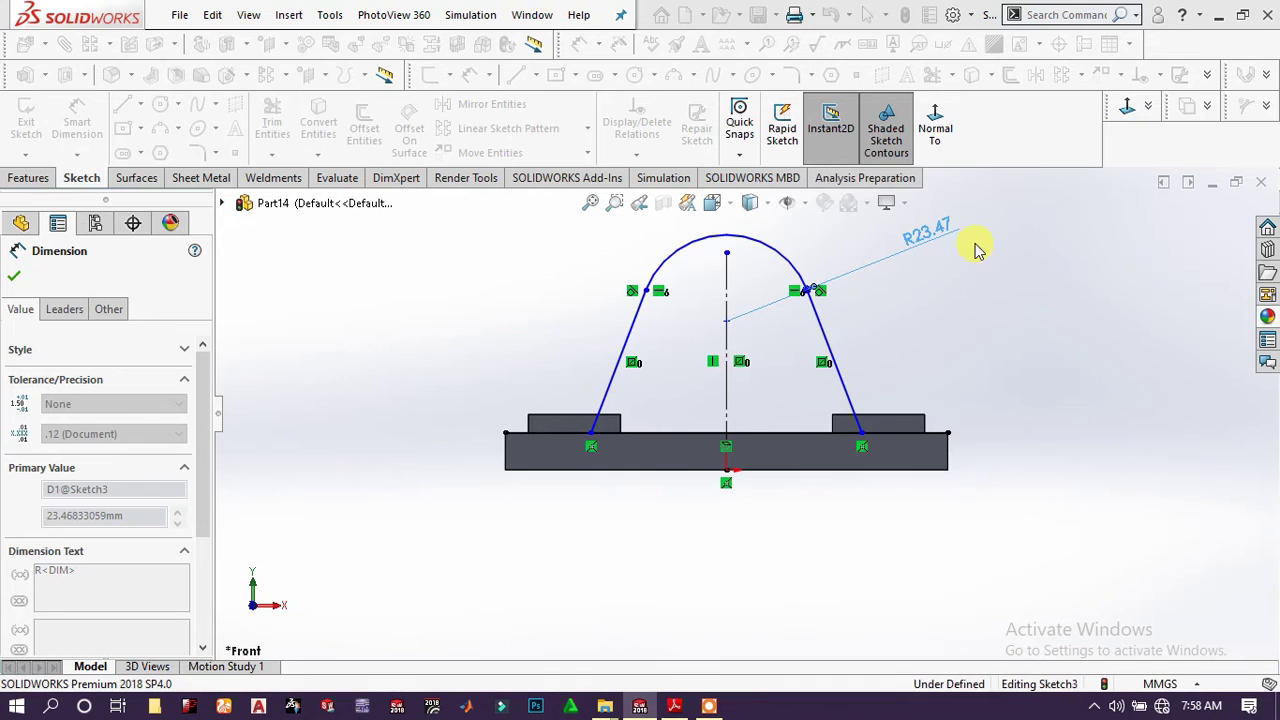
click(989, 266)
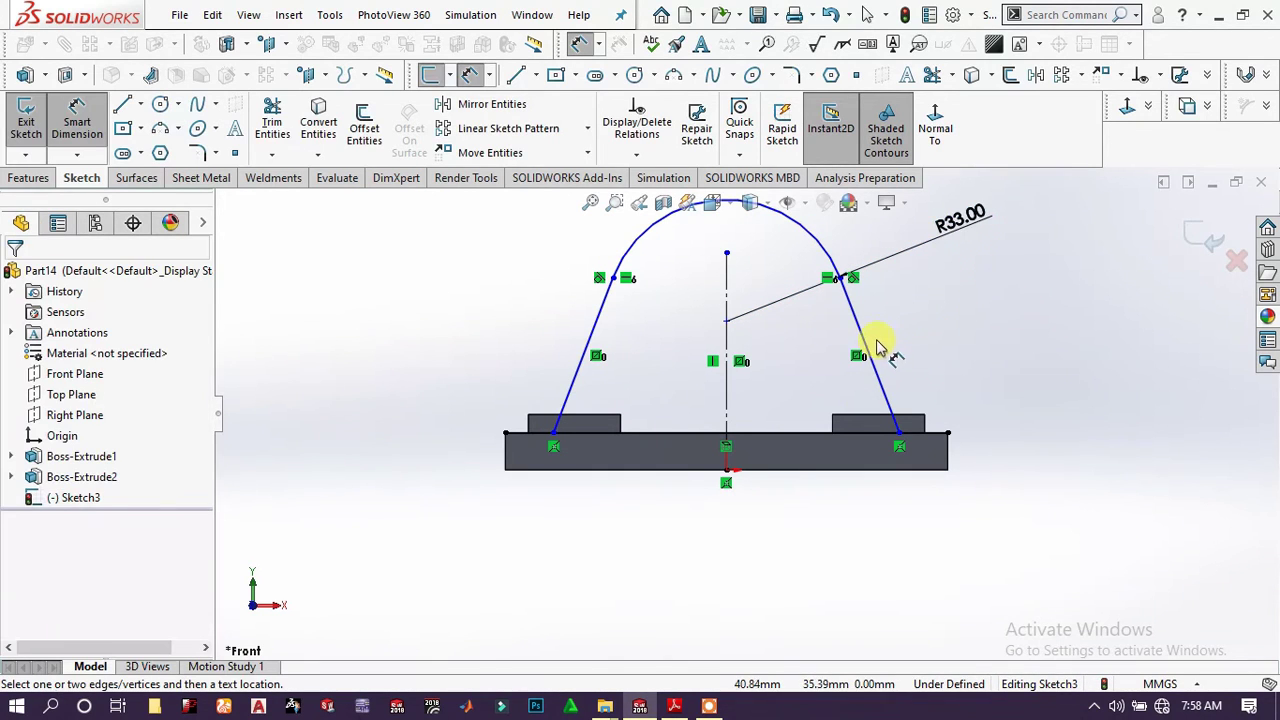